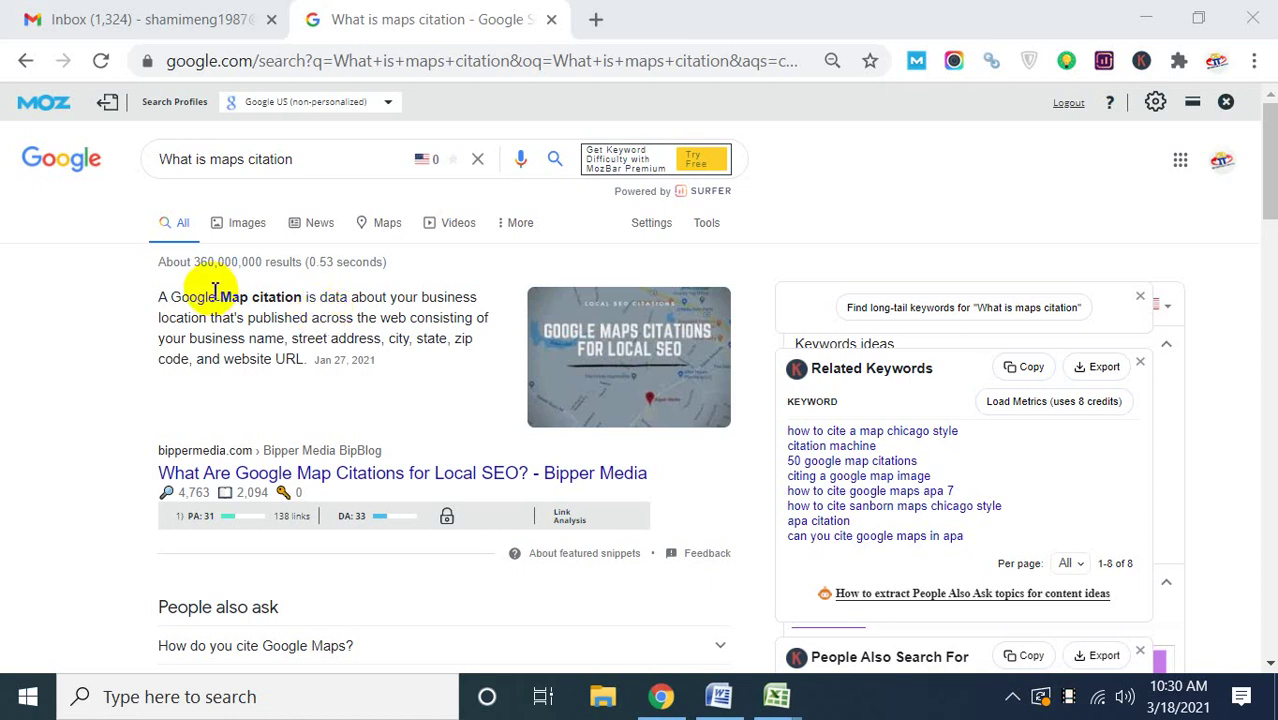
scroll(385, 322, "down", 7)
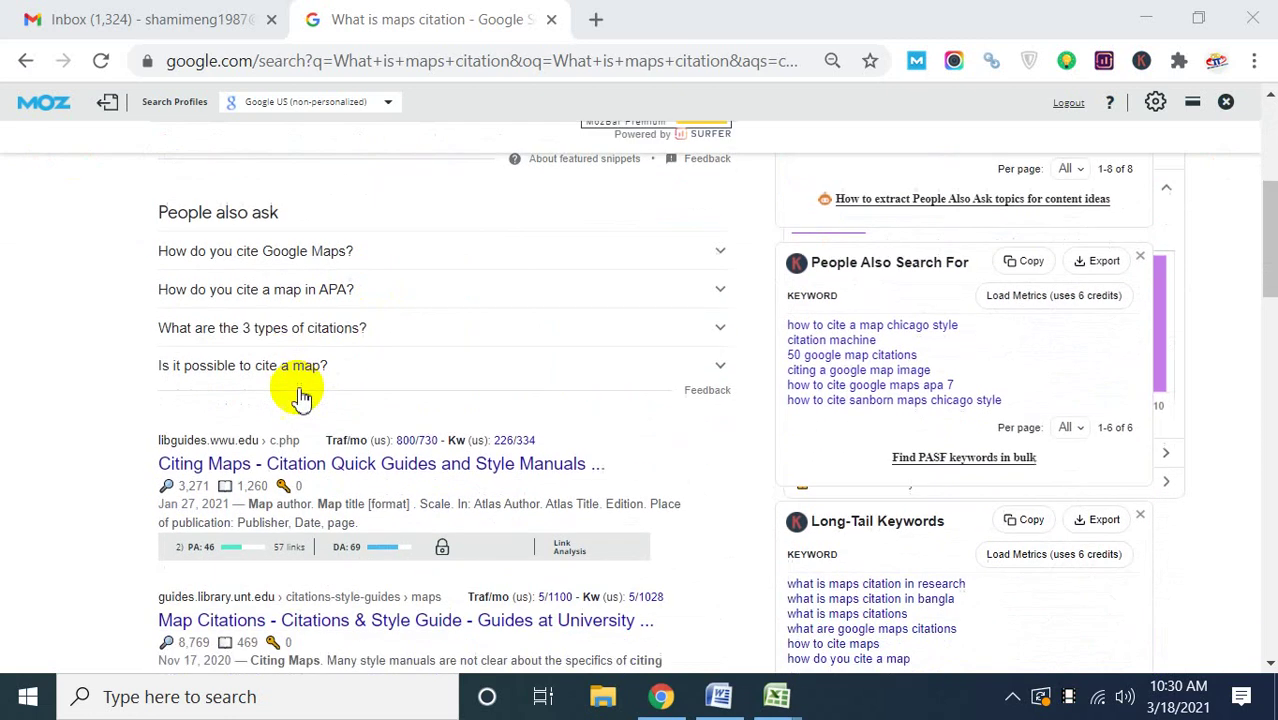
scroll(294, 385, "up", 7)
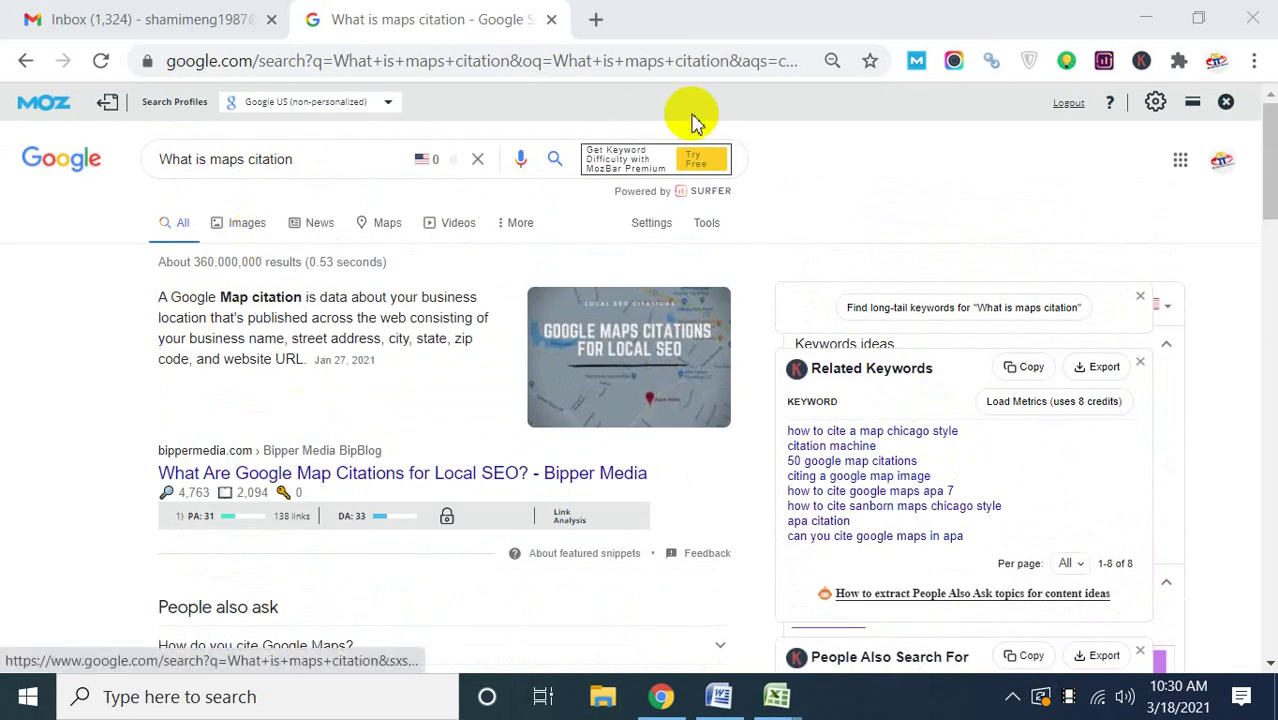
Search for "google maps" in a new browser tab and open the Google Maps site from the results.
left_click(597, 20)
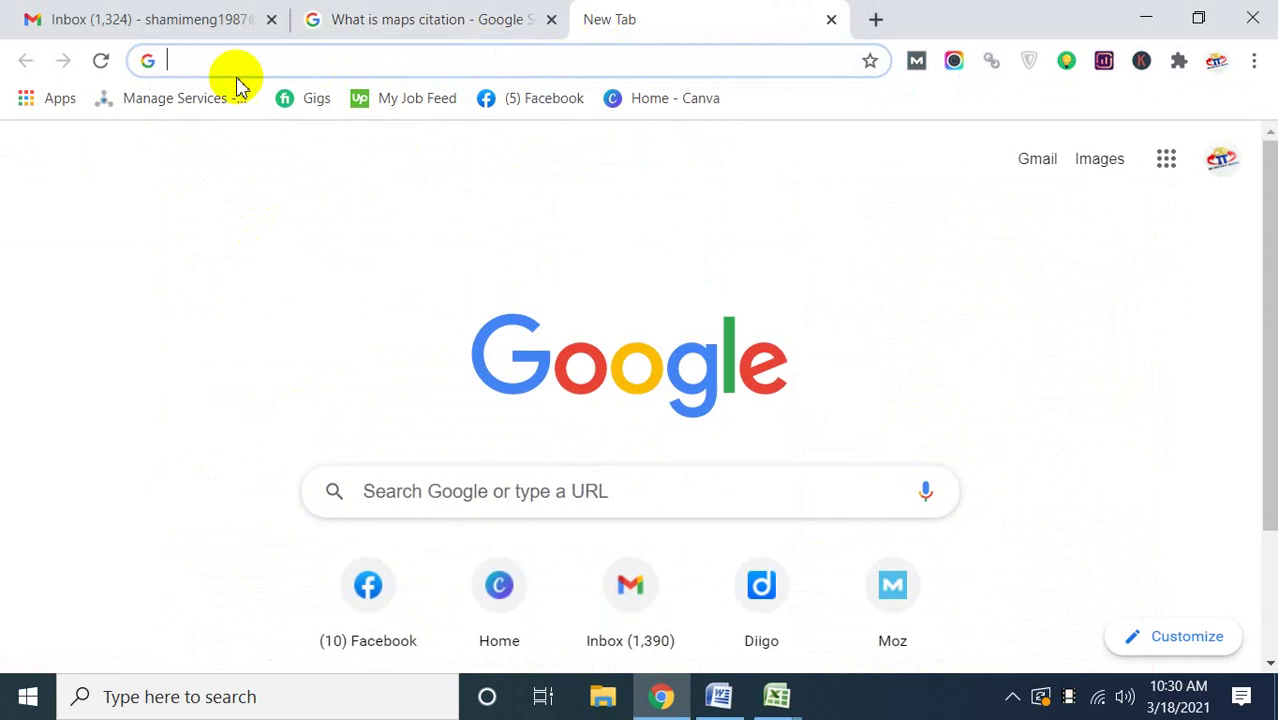
left_click(134, 19)
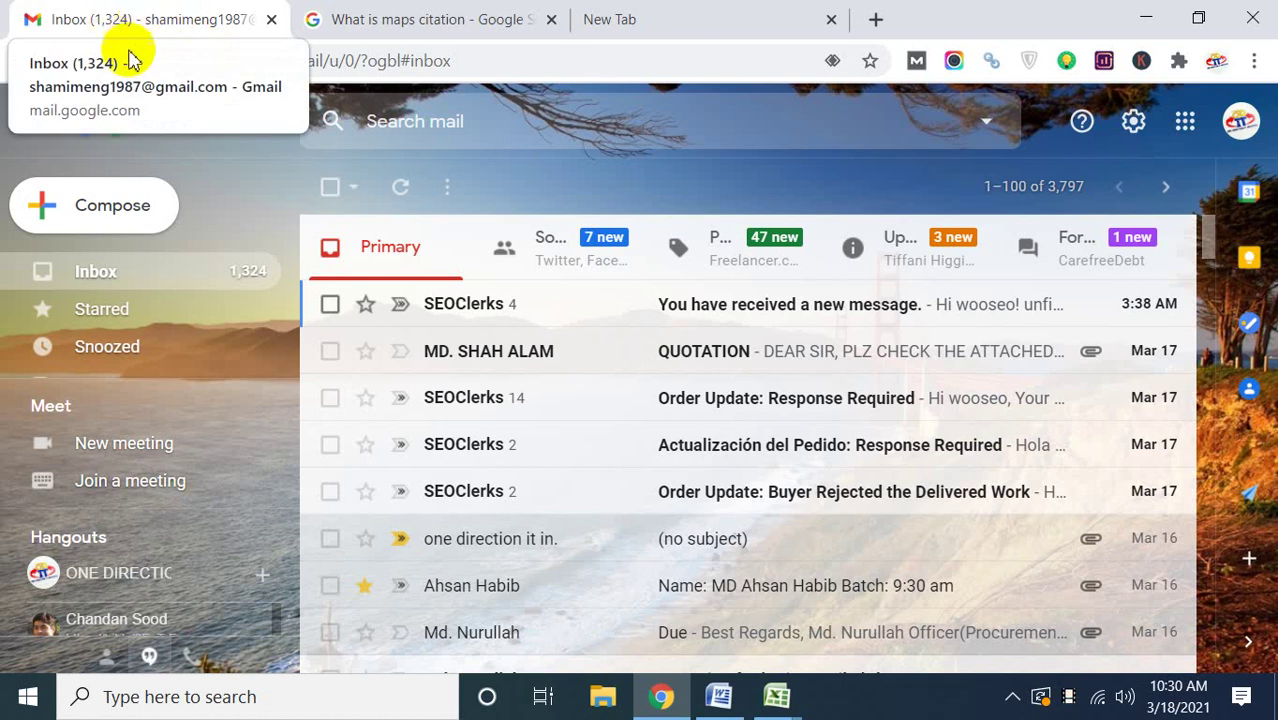
left_click(745, 18)
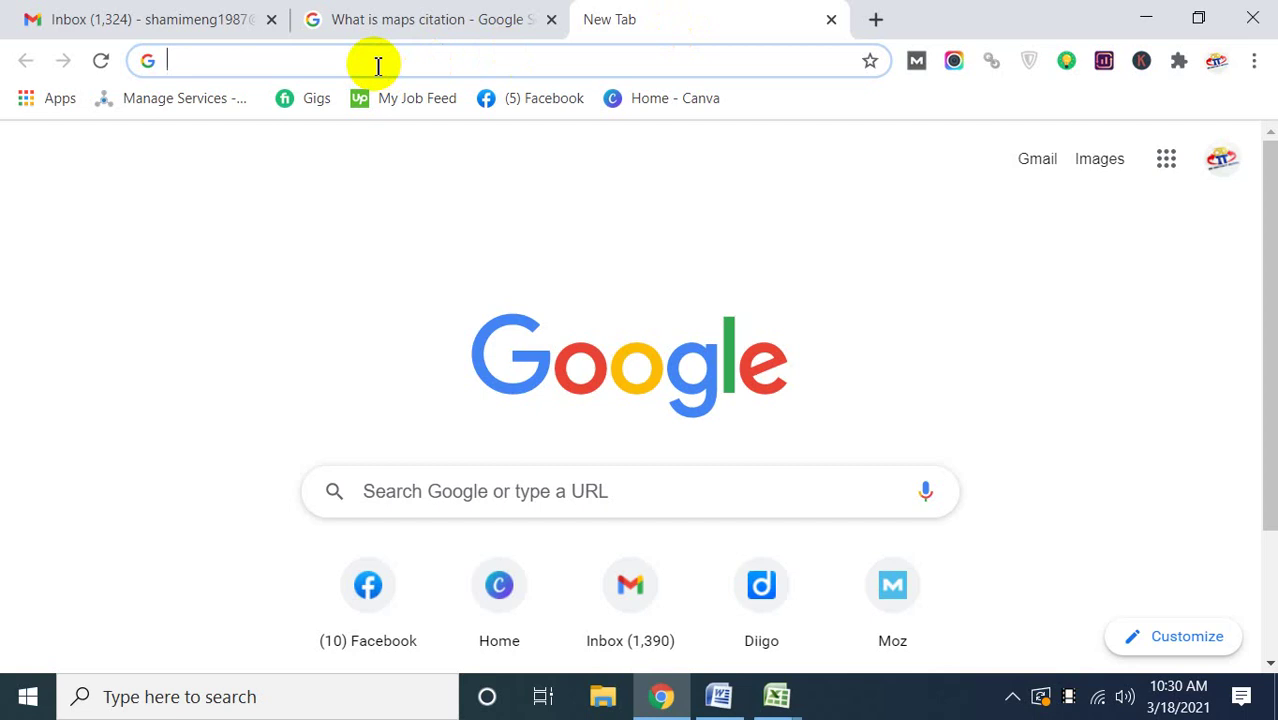
type("google ")
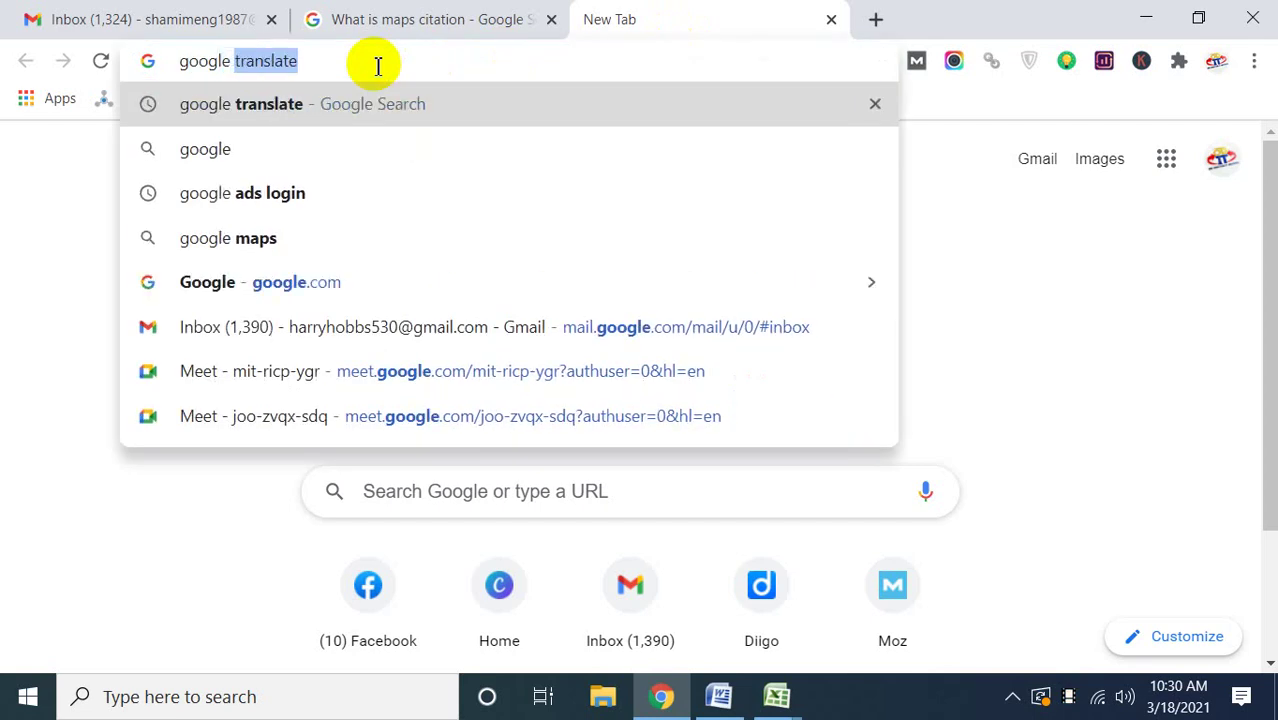
type("maps")
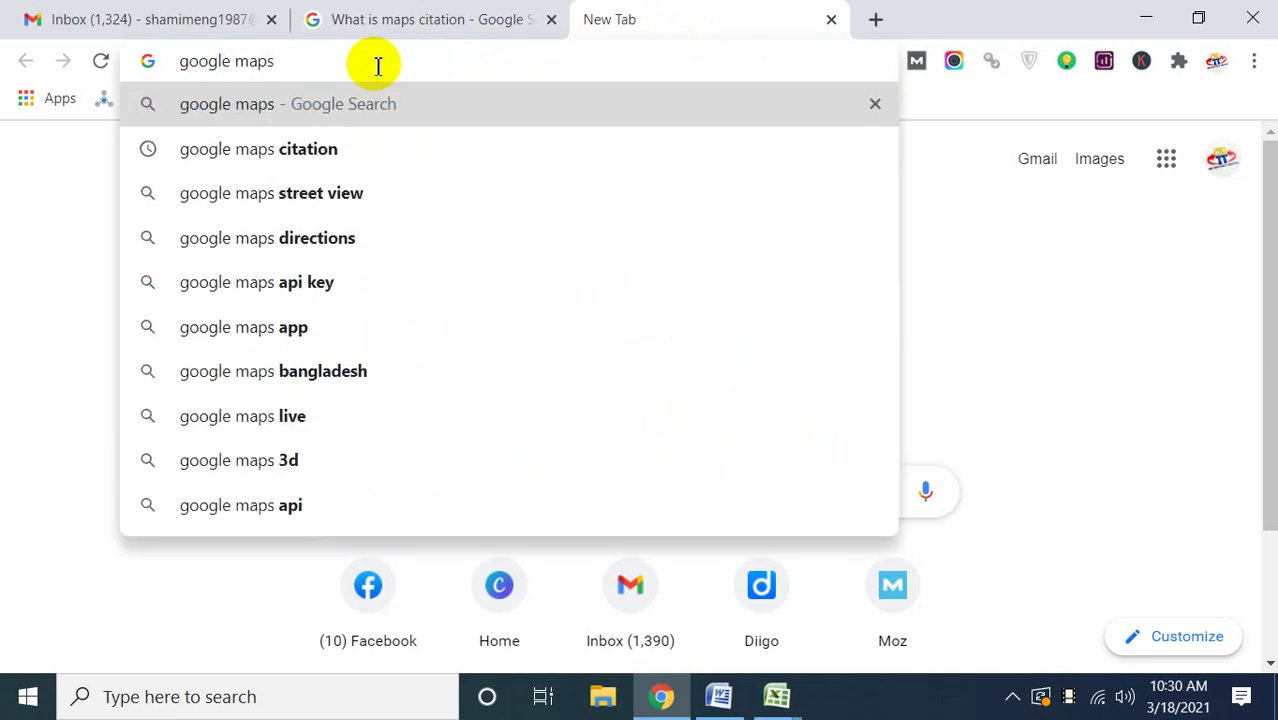
key("Return")
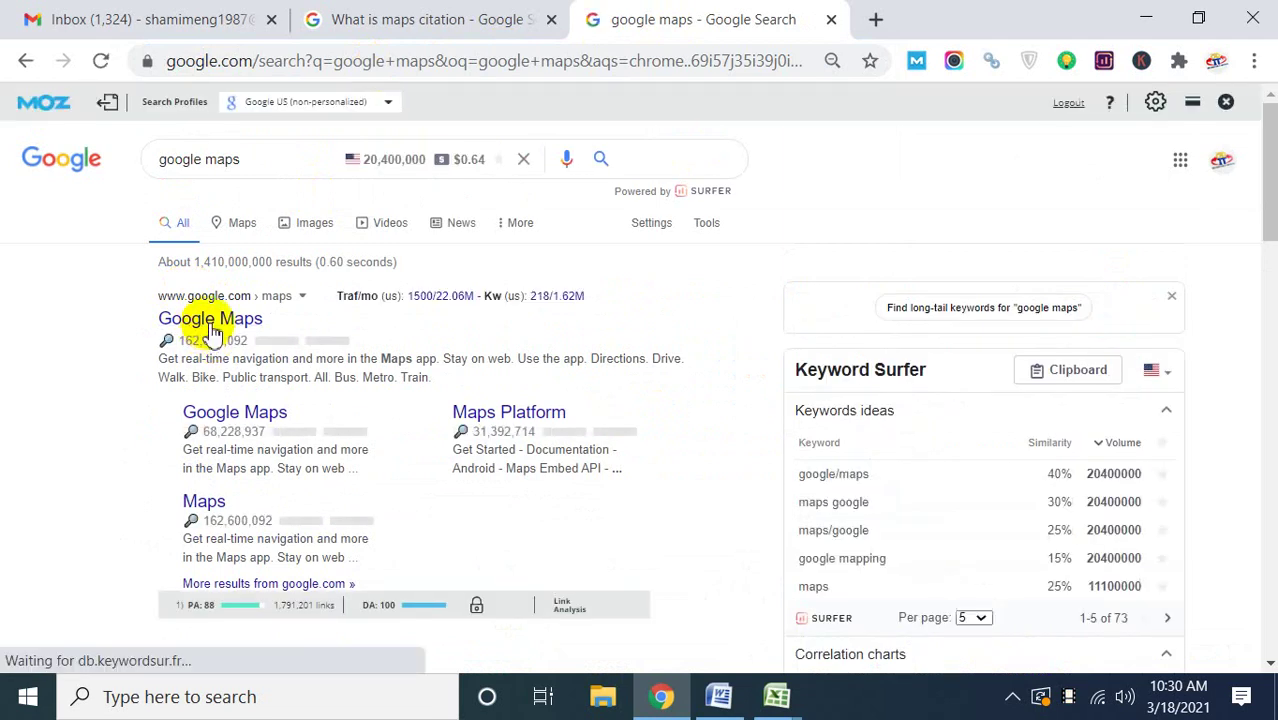
left_click(211, 330)
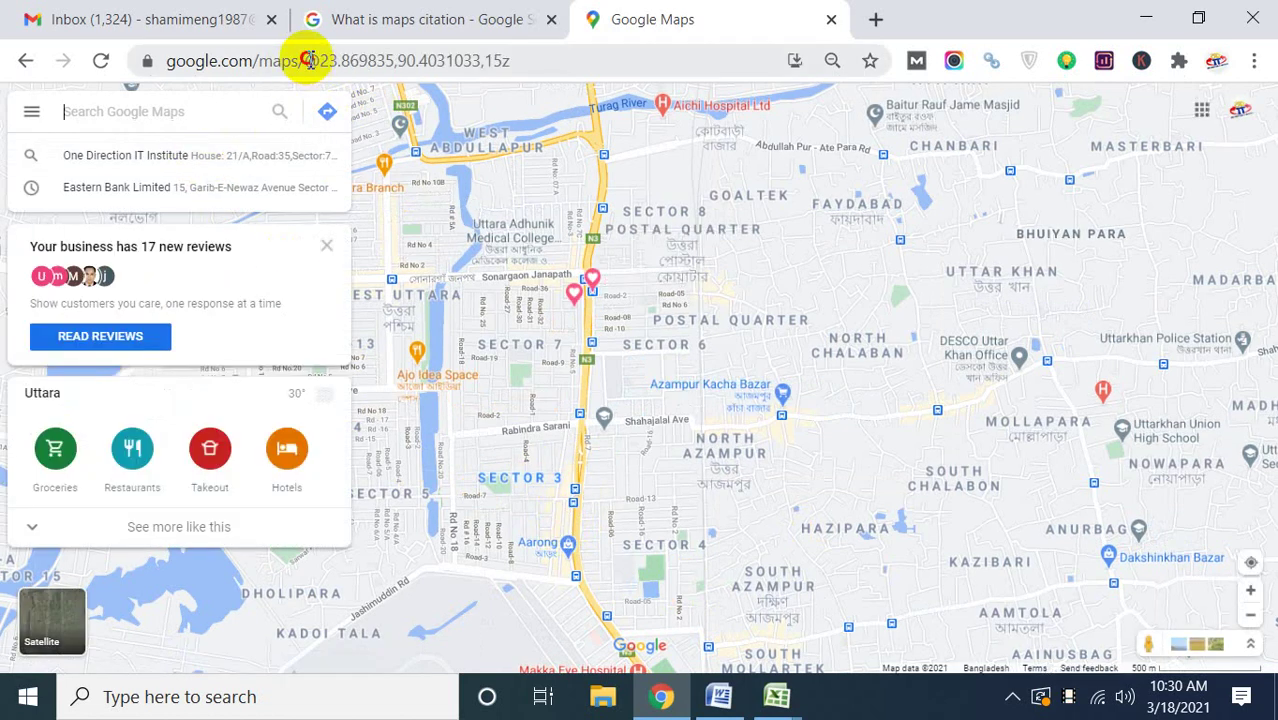
Go to google.com/maps/d by replacing the coordinates in the Google Maps address with "d", and create a new map.
left_click_drag(310, 60, 540, 65)
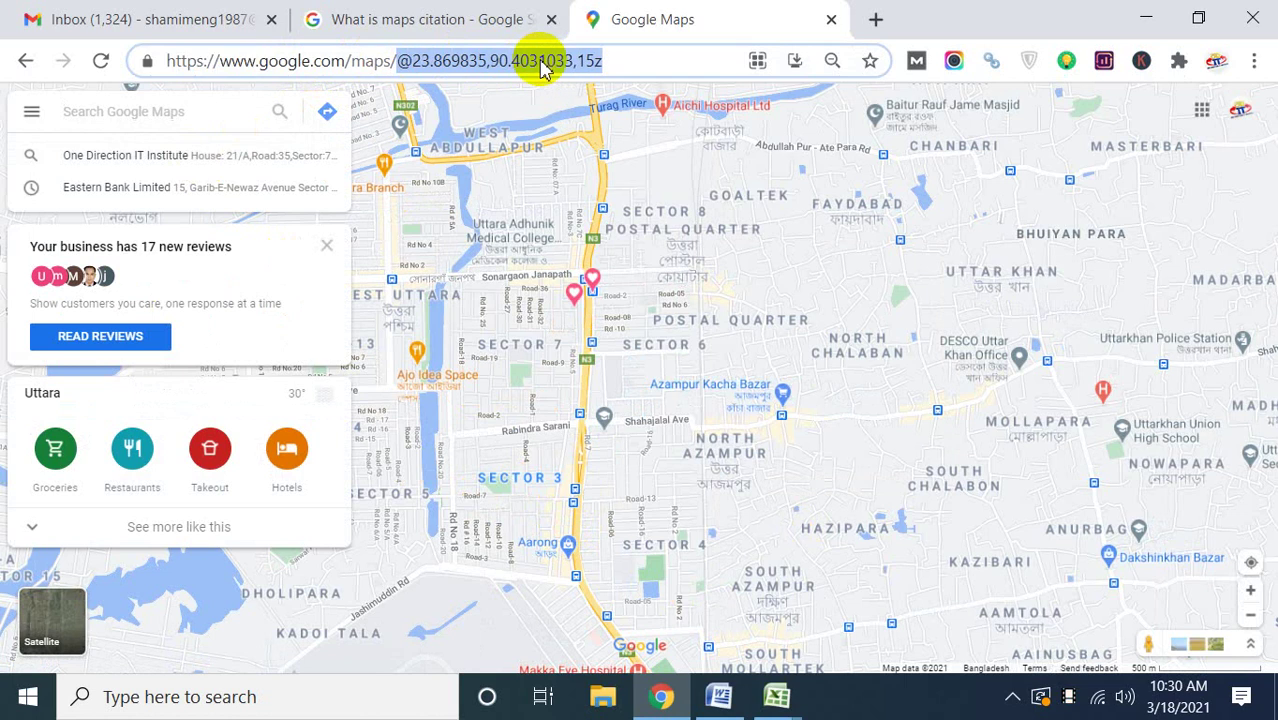
key("BackSpace")
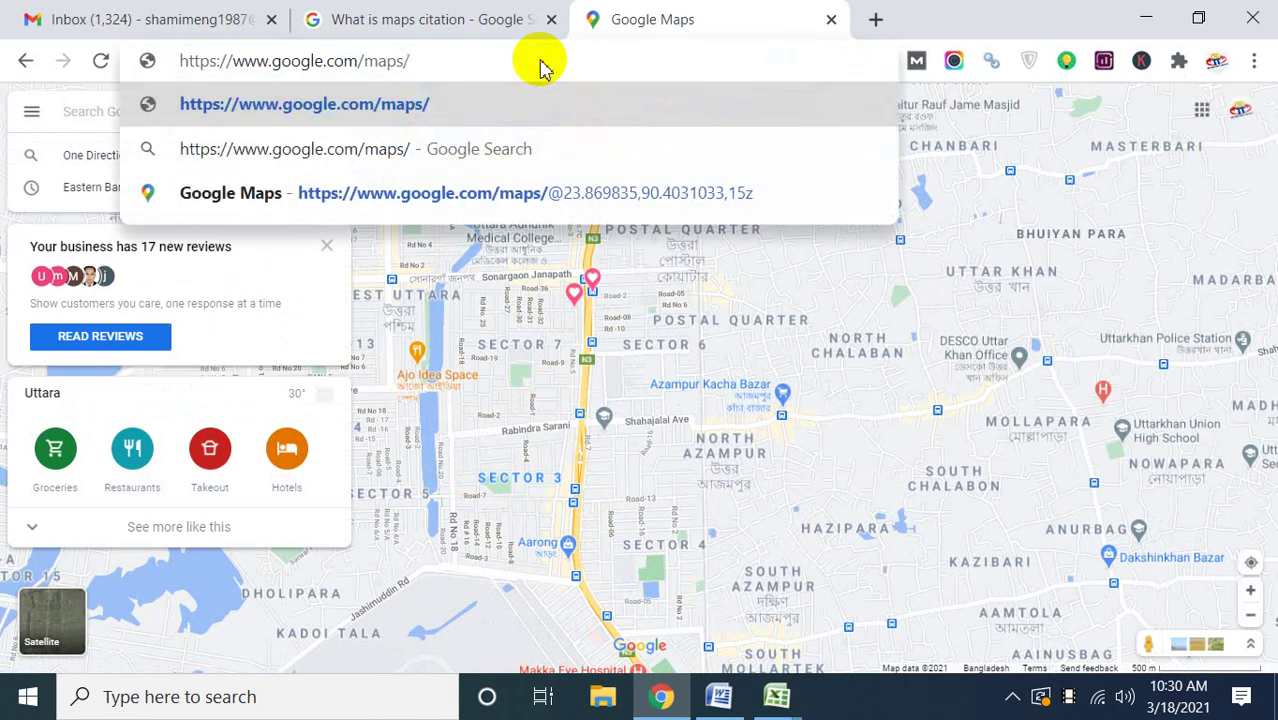
type("d")
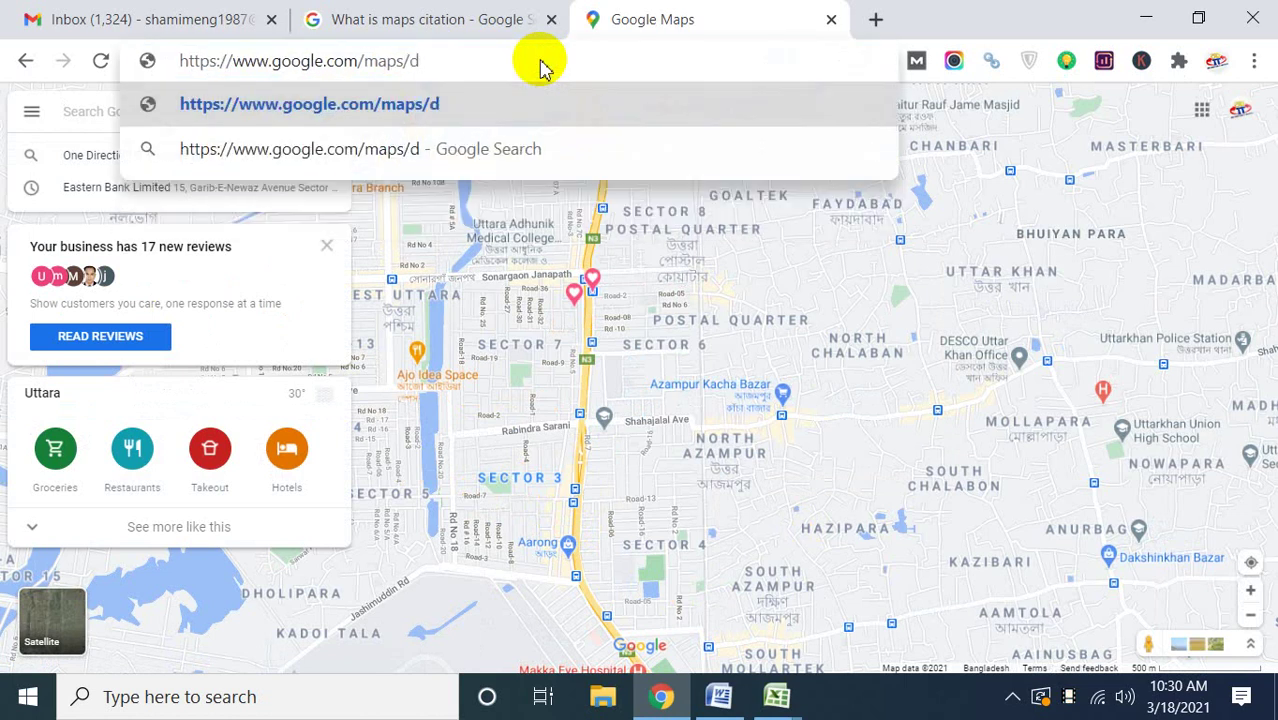
key("Return")
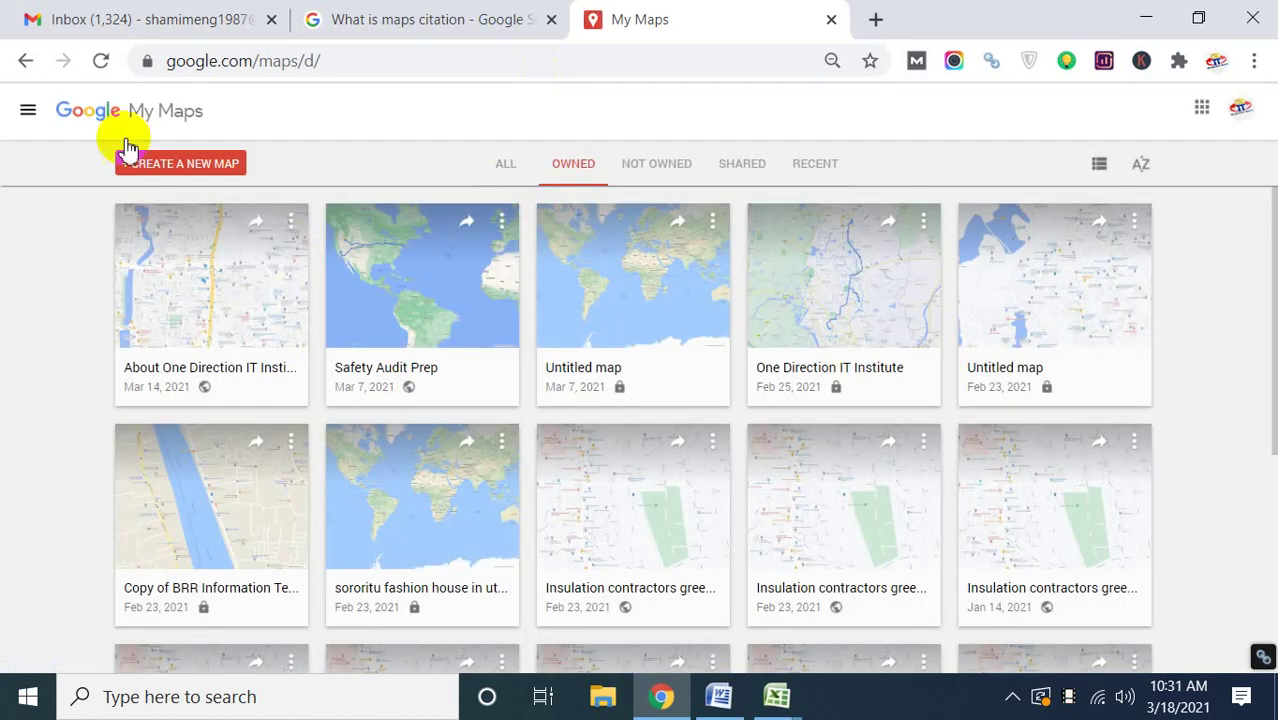
left_click(187, 174)
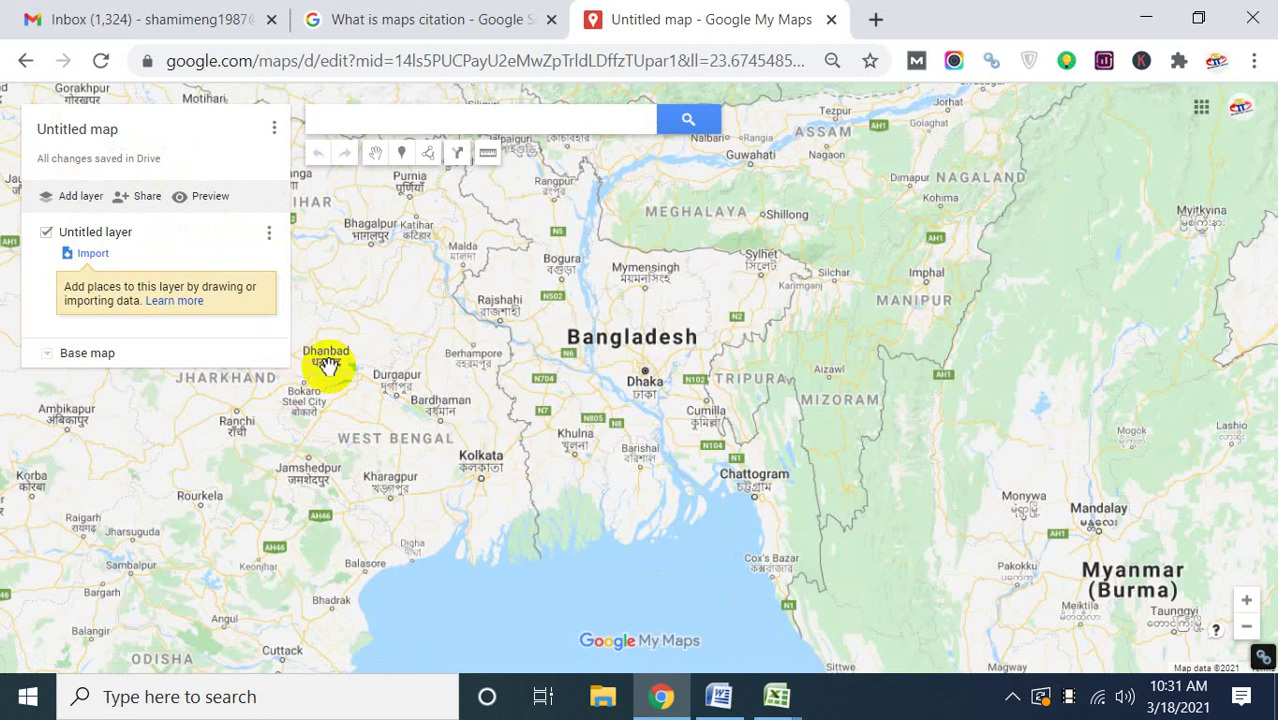
left_click(719, 697)
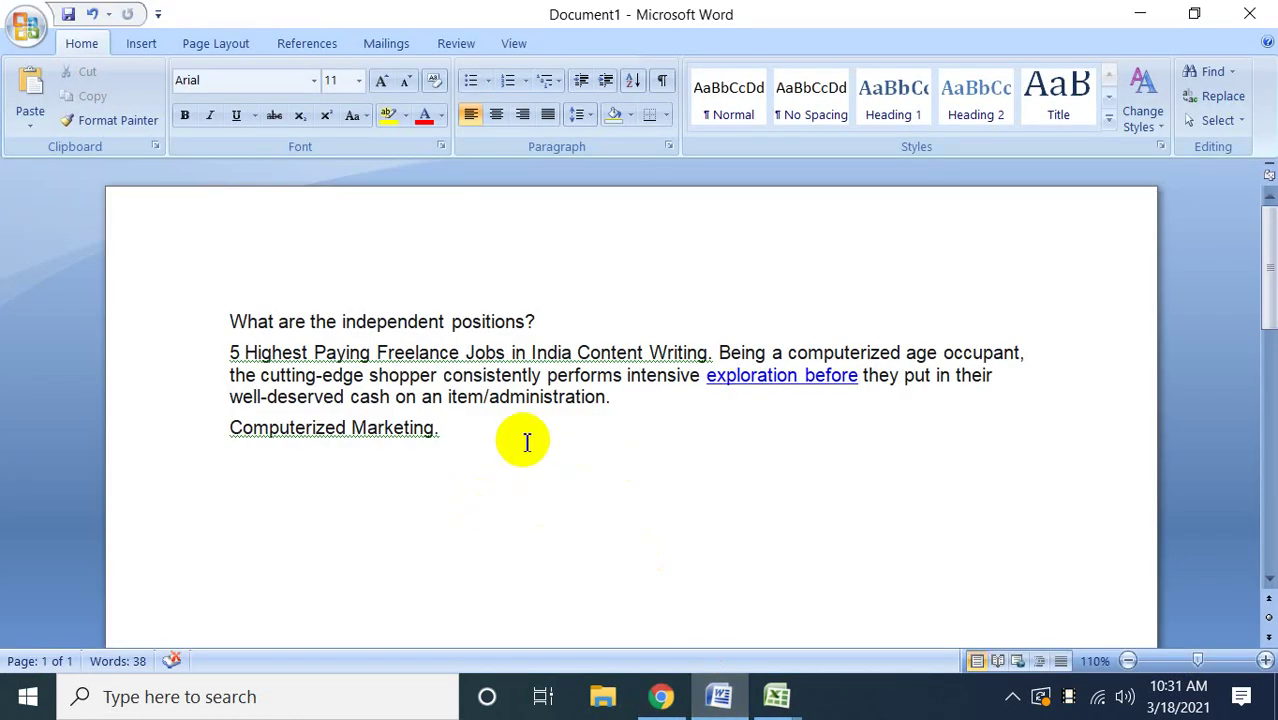
left_click(466, 434)
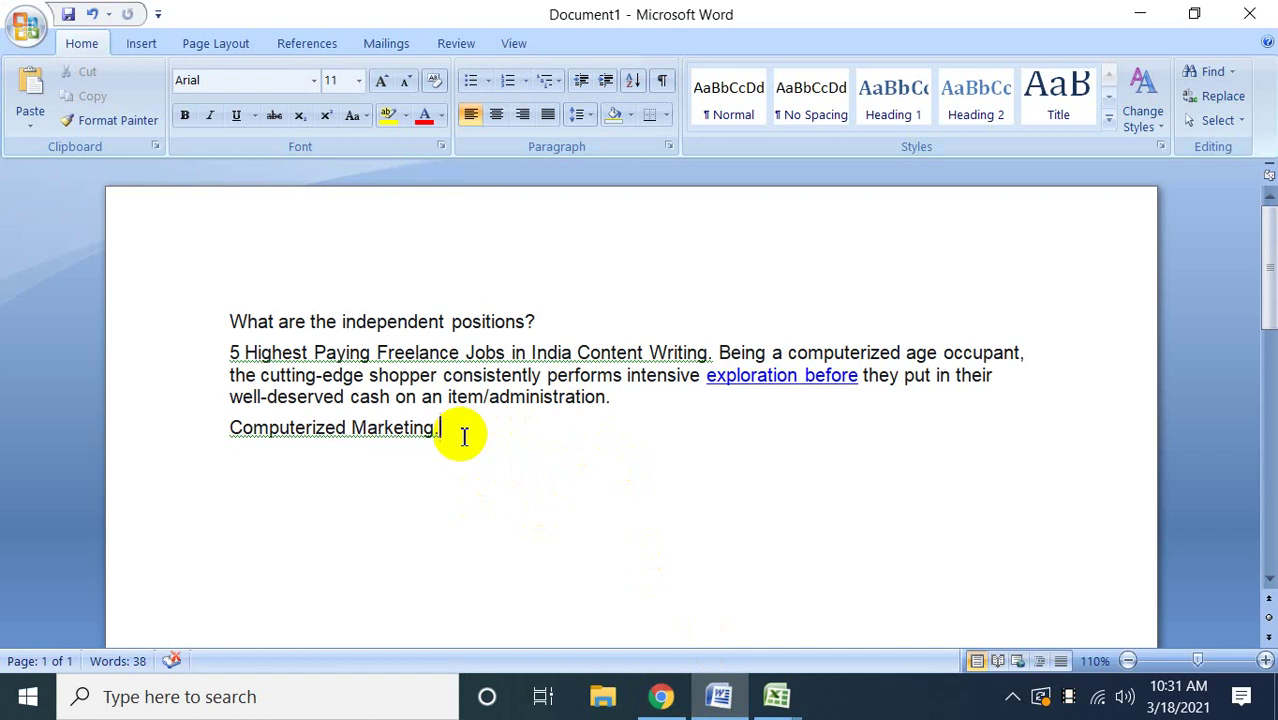
left_click(661, 697)
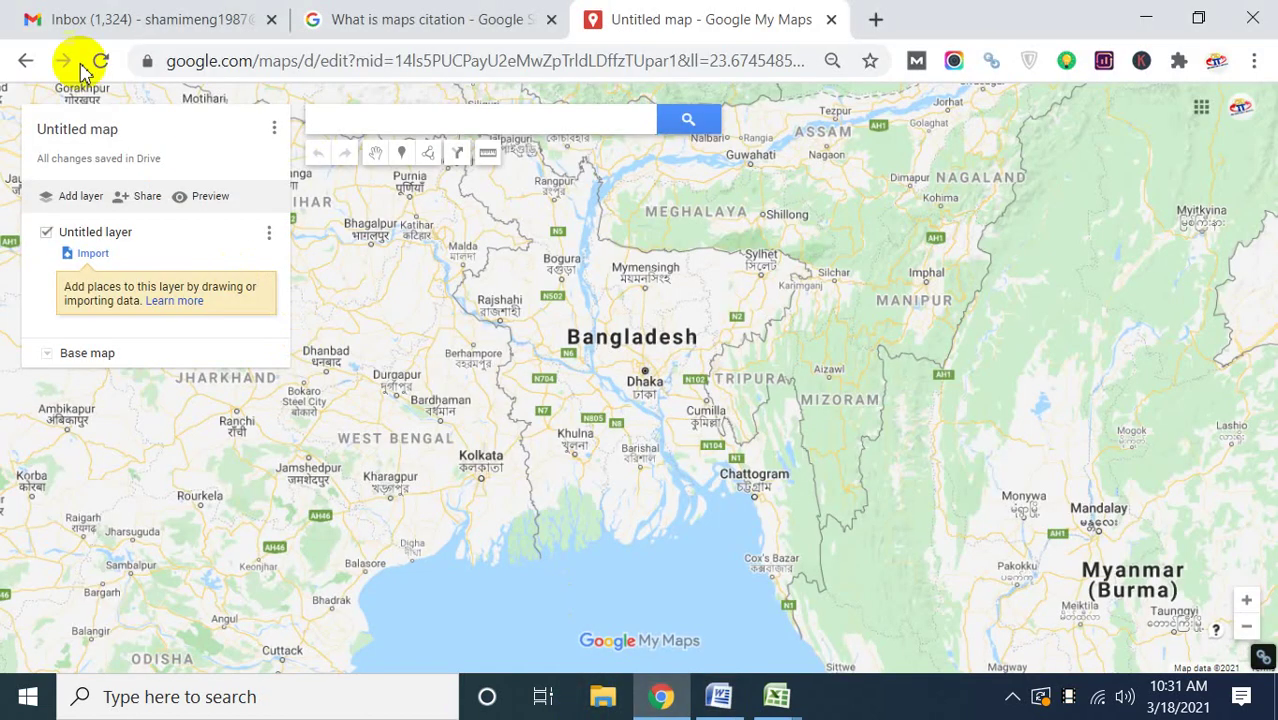
left_click(390, 19)
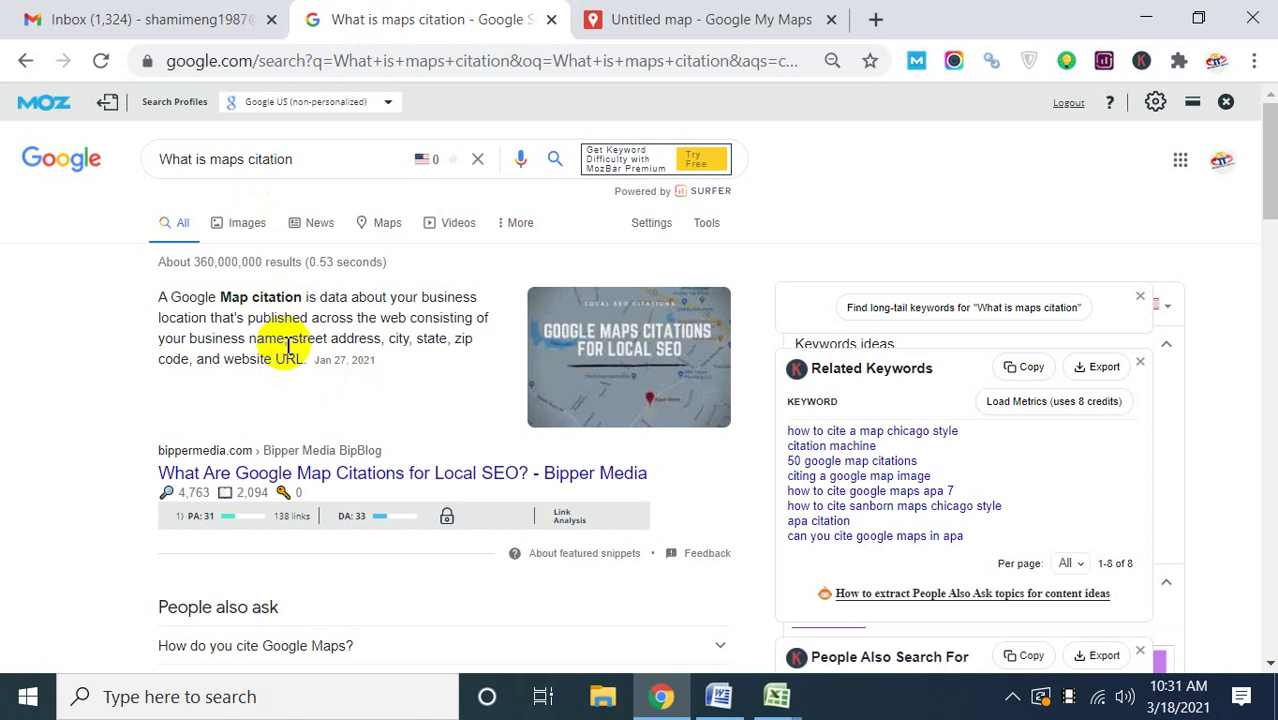
left_click_drag(252, 297, 300, 358)
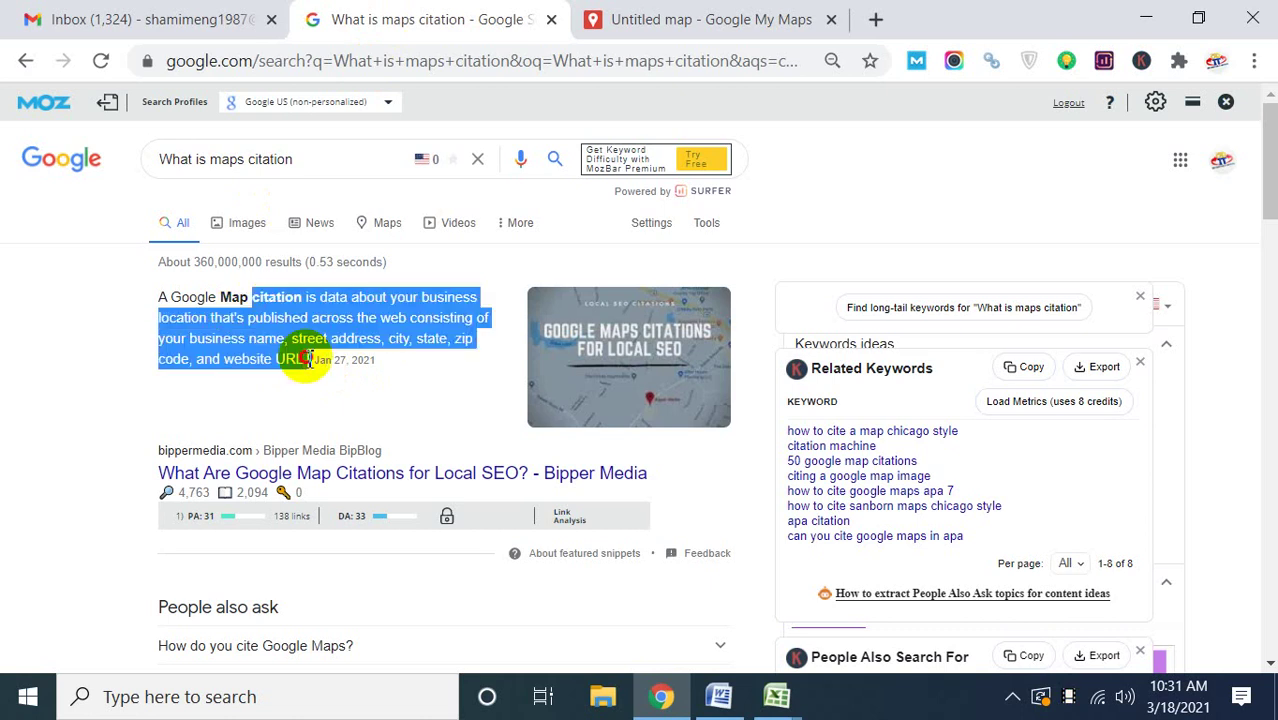
Switch to Word and copy the whole document text, from "What are the independent positions?" to "Computerized Marketing.".
left_click(718, 697)
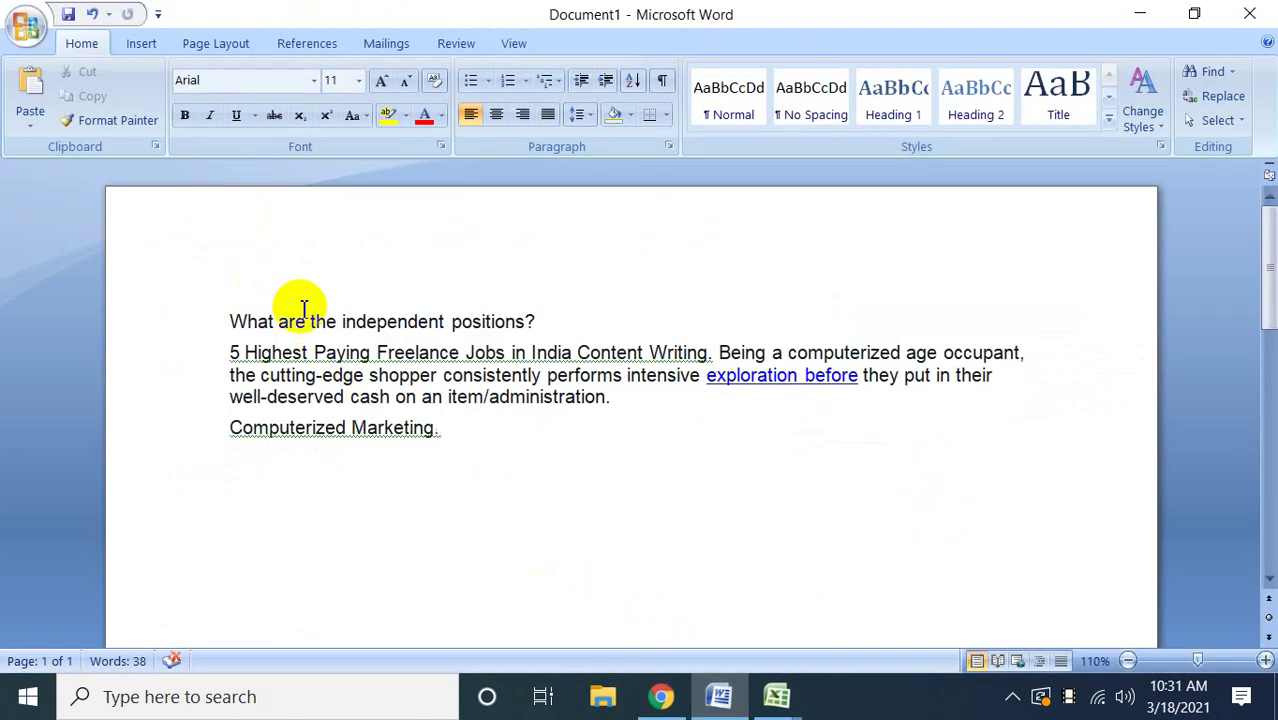
left_click_drag(545, 308, 225, 297)
left_click_drag(488, 440, 252, 325)
key("ctrl+c")
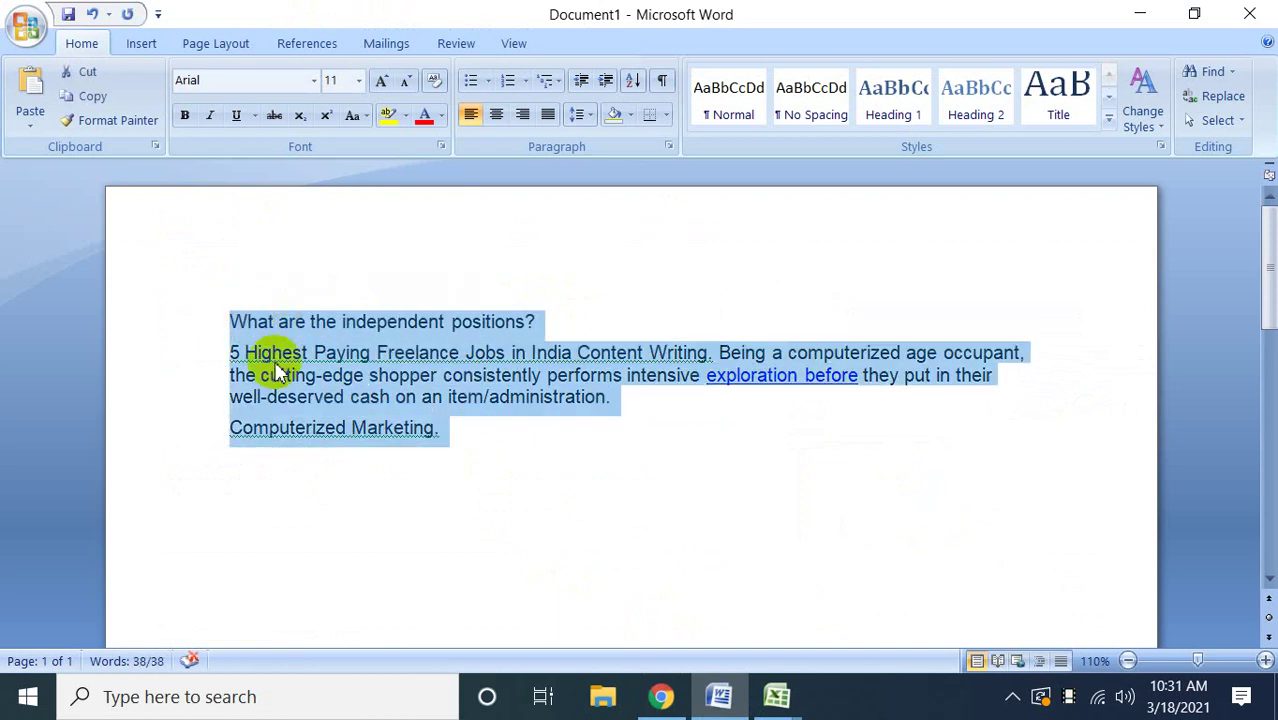
Switch back to the untitled map in Chrome and paste the copied Word text as the map's description.
left_click(662, 696)
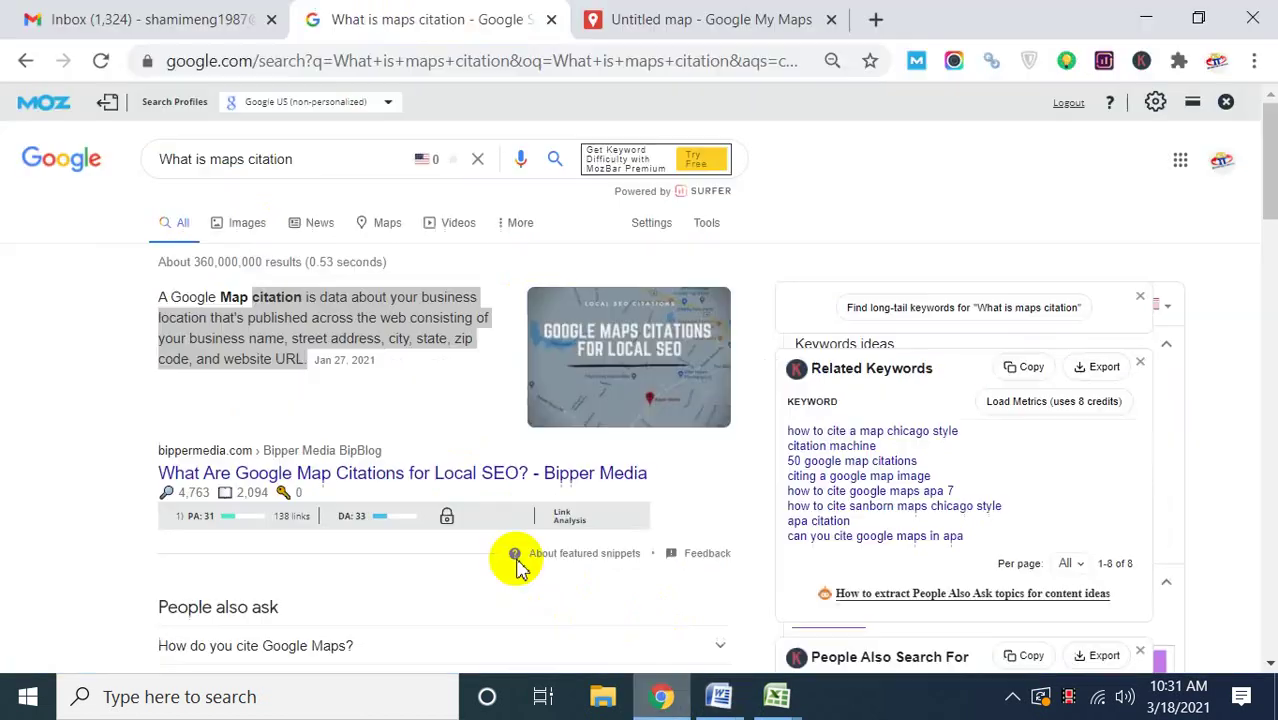
left_click(660, 26)
left_click(80, 125)
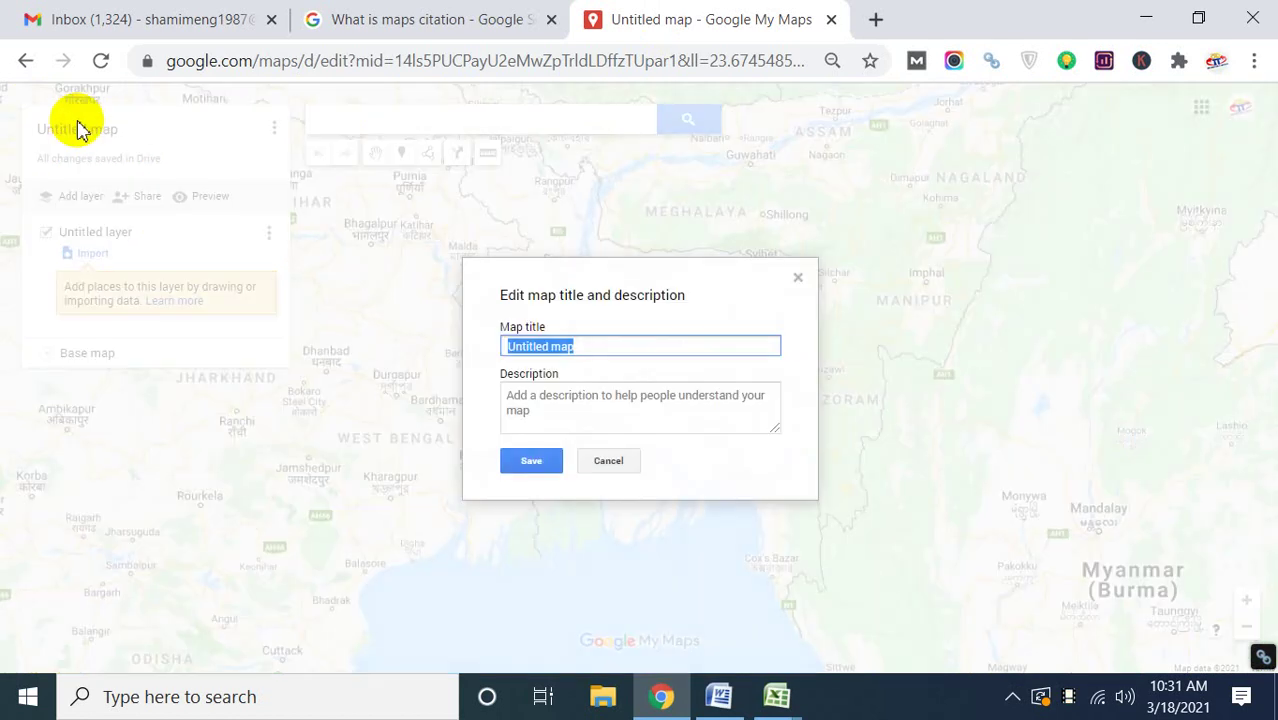
left_click(553, 397)
key("ctrl+v")
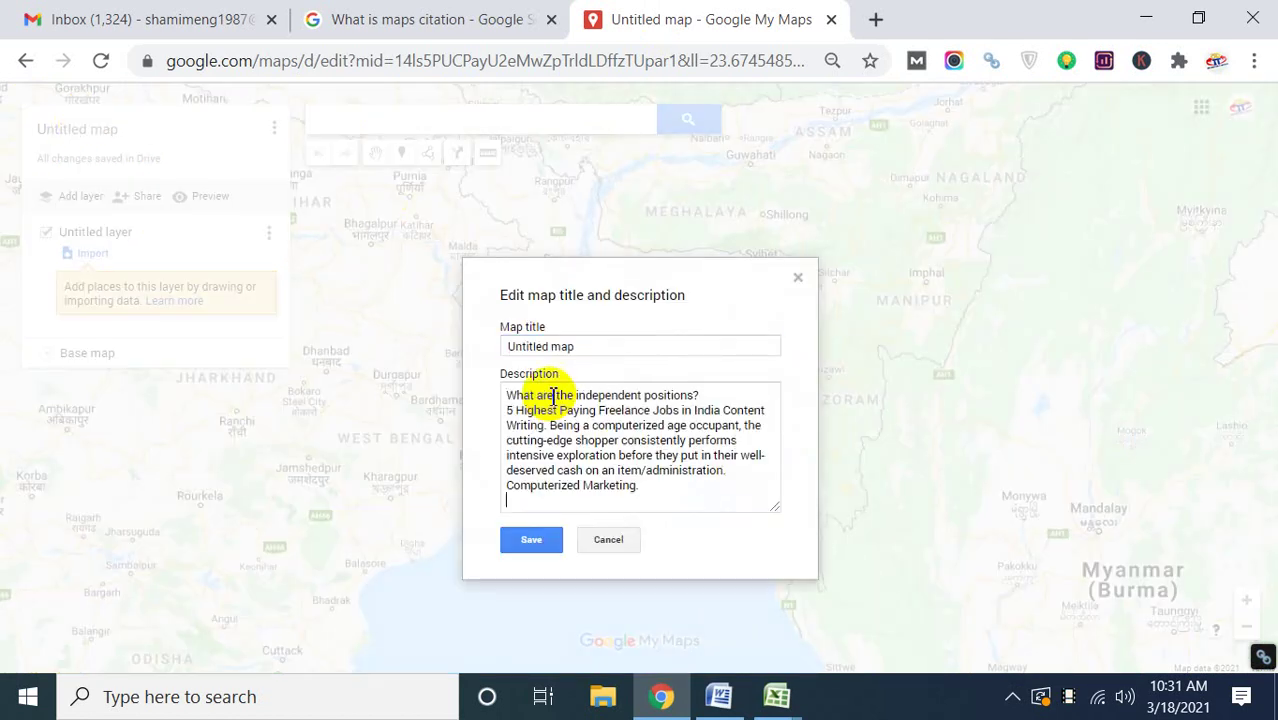
Copy the description's first line, "What are the independent positions?", into the map title and save the title and description.
left_click_drag(708, 395, 505, 397)
key("ctrl+c")
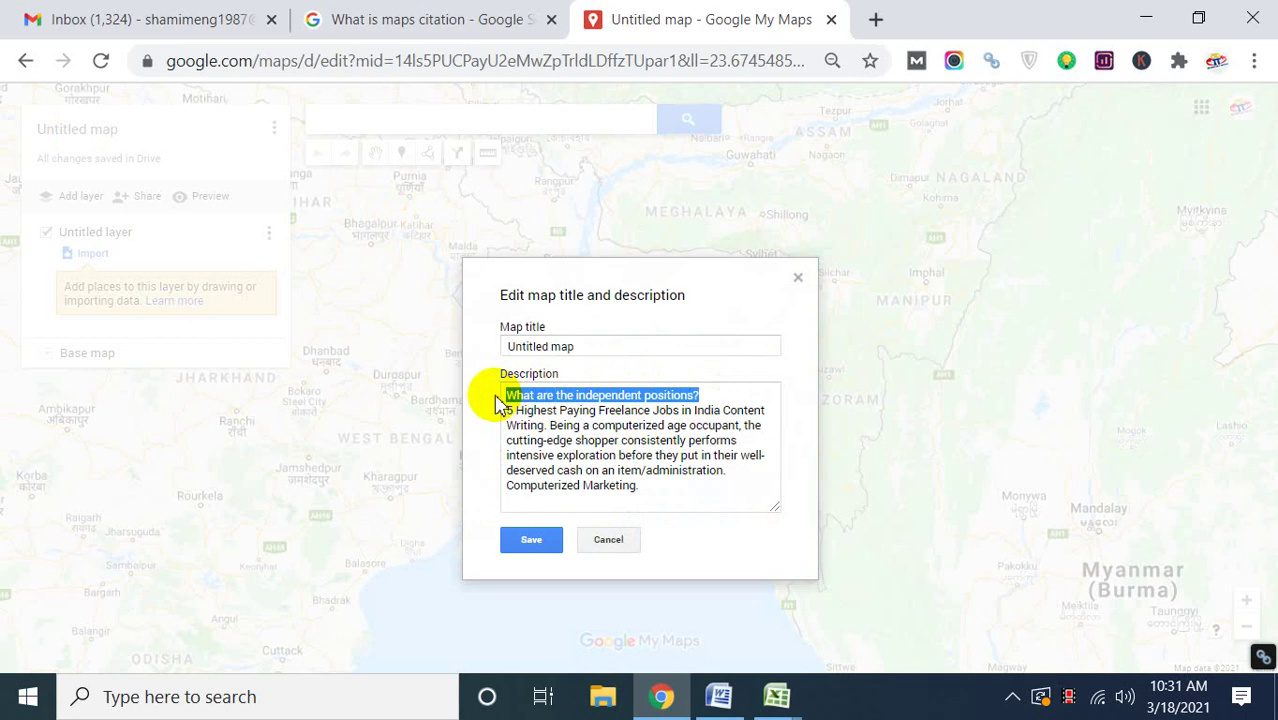
left_click(585, 349)
left_click_drag(585, 349, 510, 352)
key("ctrl+v")
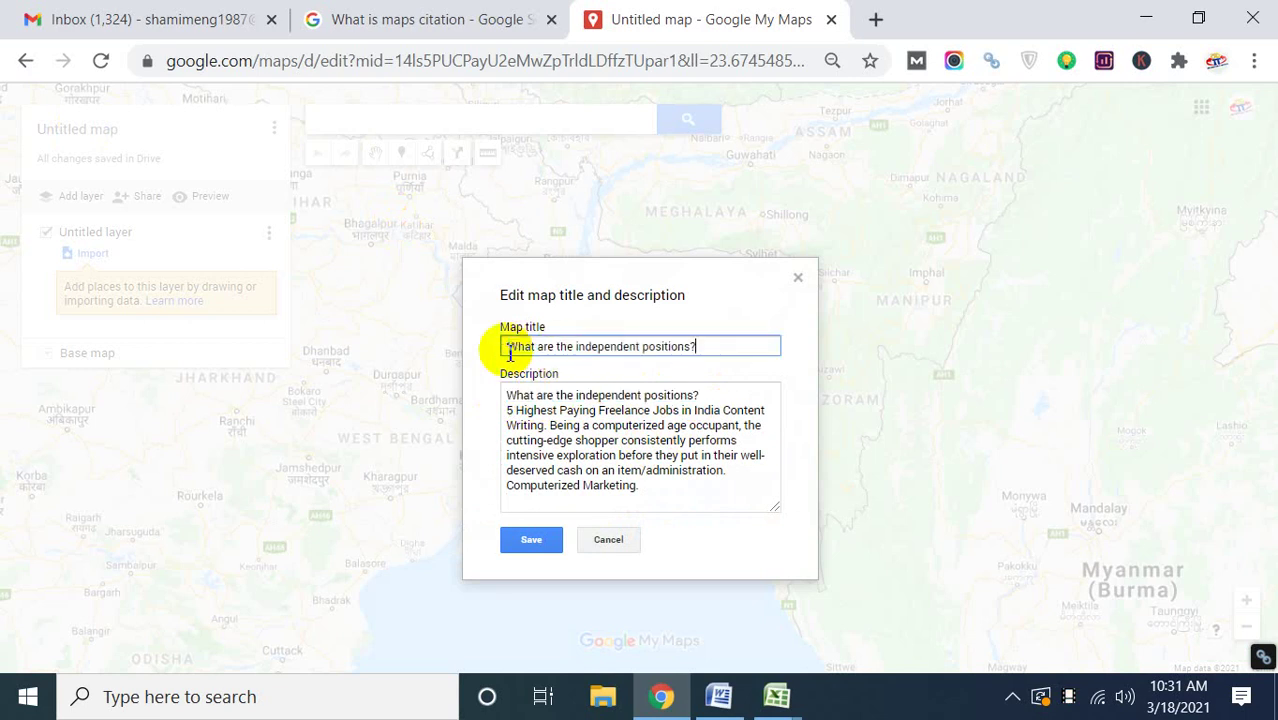
left_click(537, 539)
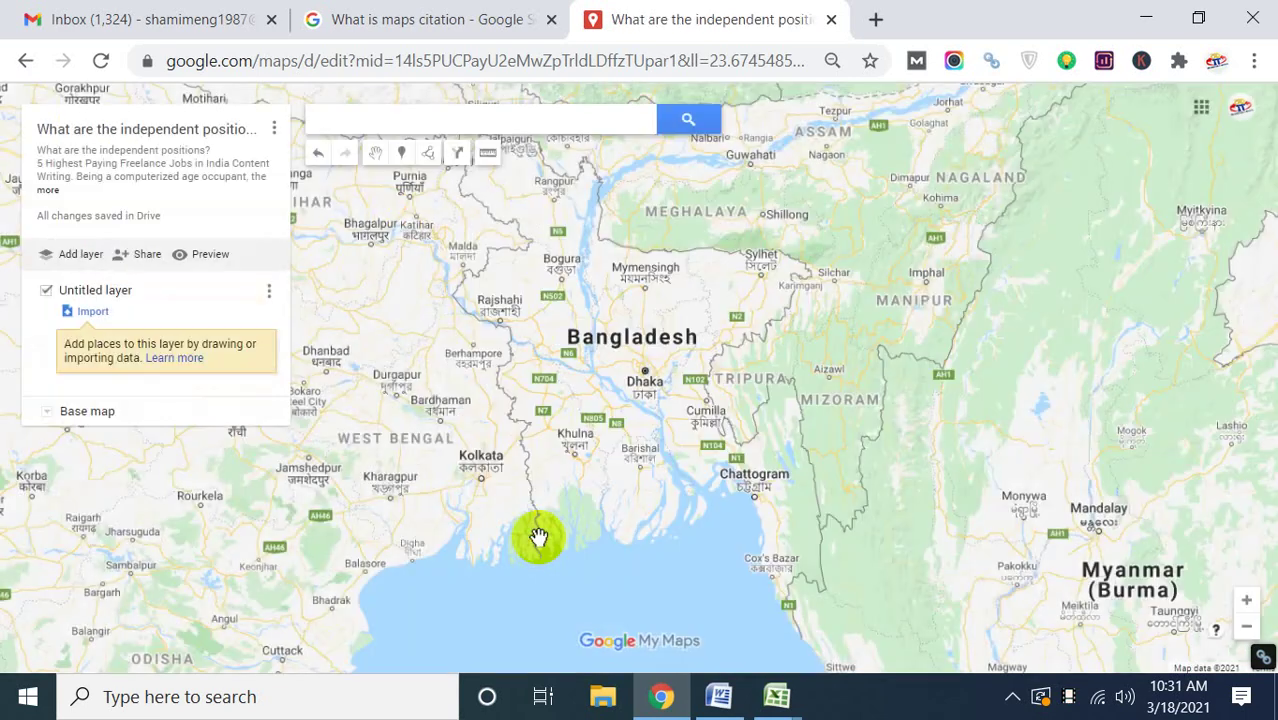
Rename the untitled layer to "What are the independent positions?" using the copied title text.
left_click(93, 303)
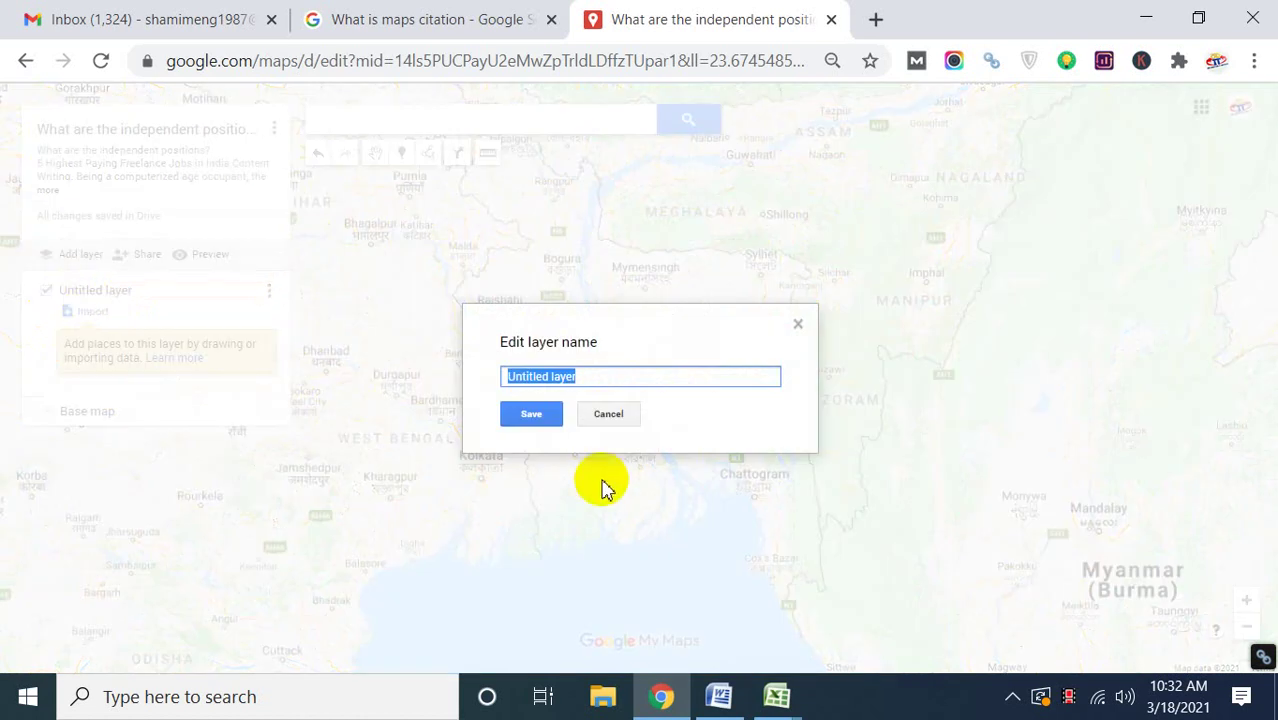
key("ctrl+v")
left_click(514, 427)
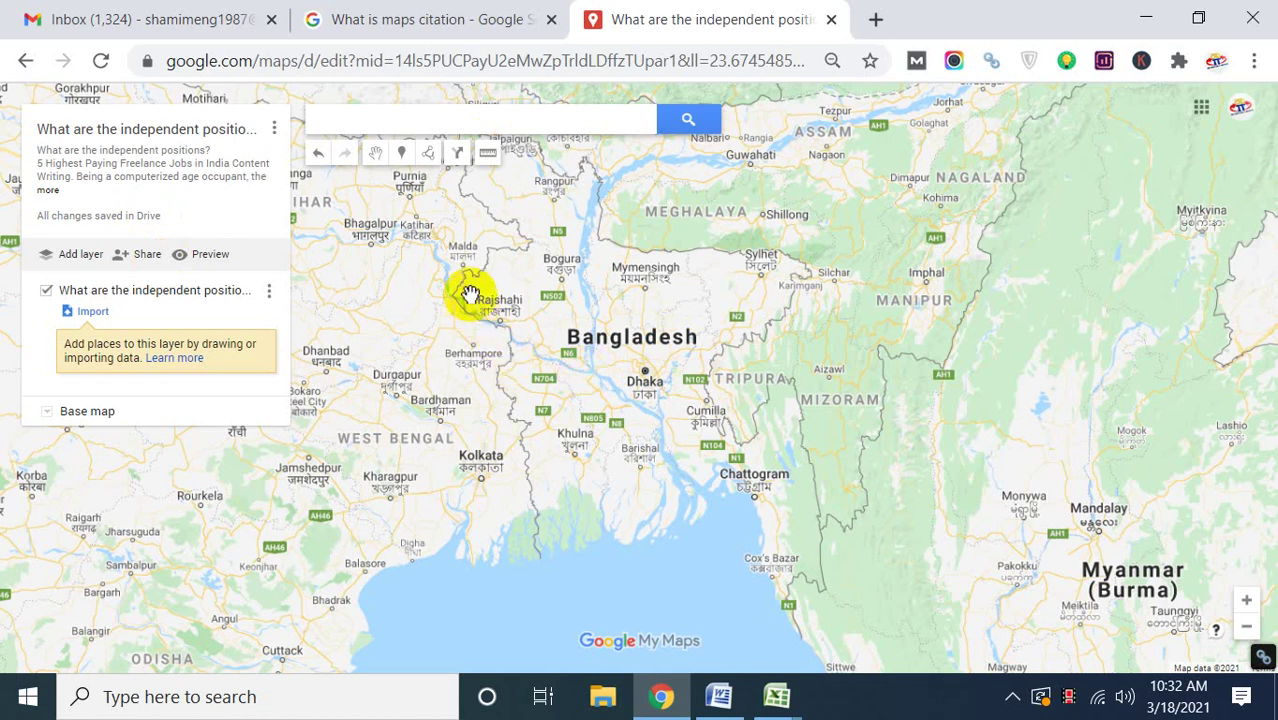
Open another browser tab, search for "google maps" and load the Google Maps site again.
left_click(876, 20)
type("google")
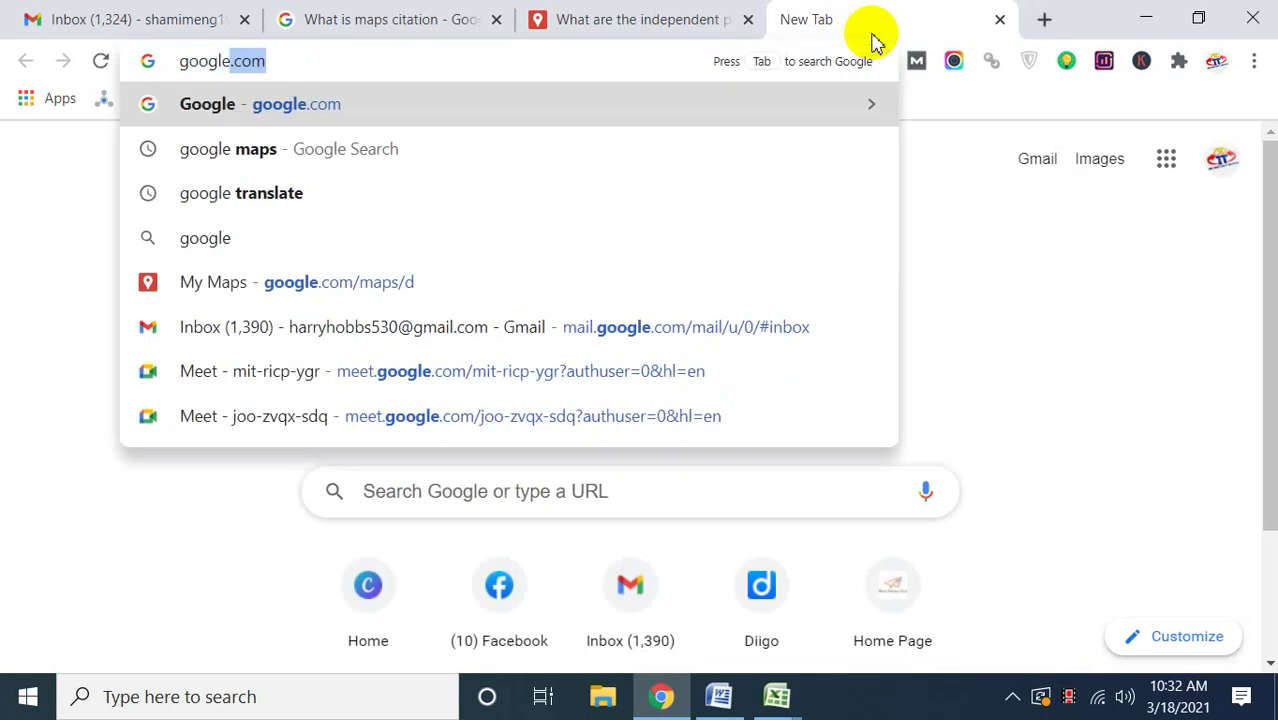
type(" p")
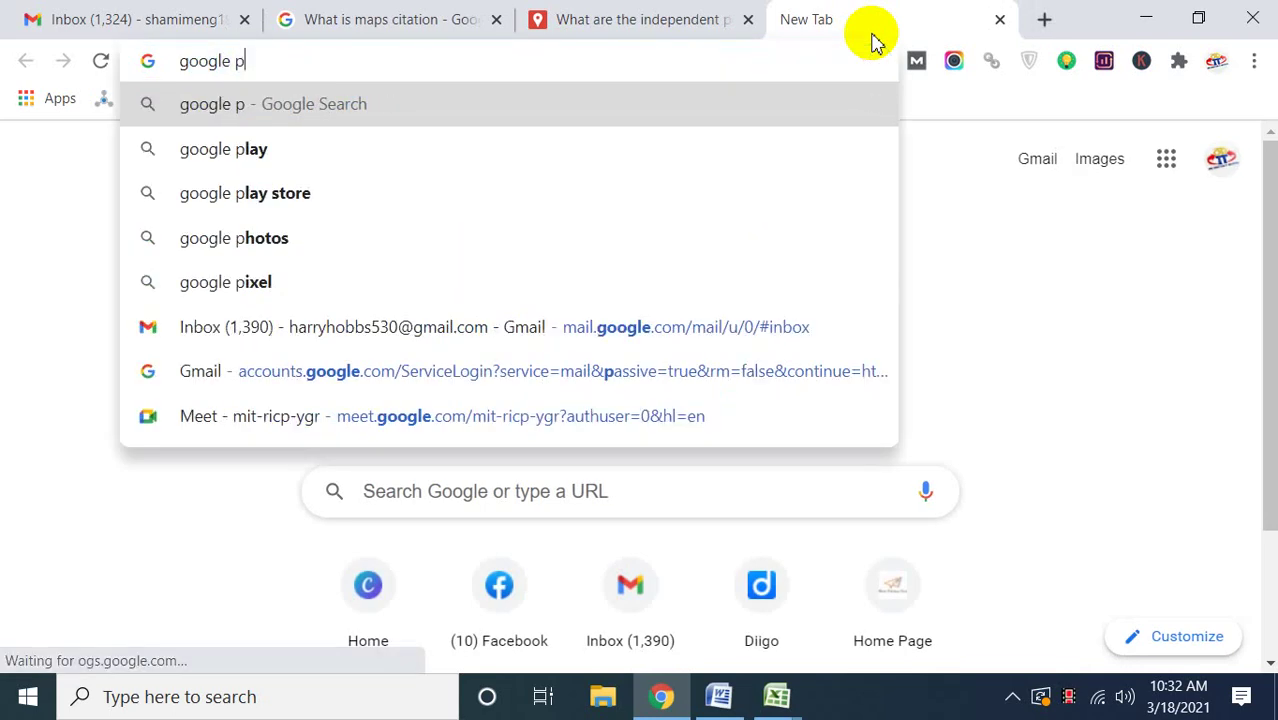
key("BackSpace")
key("BackSpace")
type("maps")
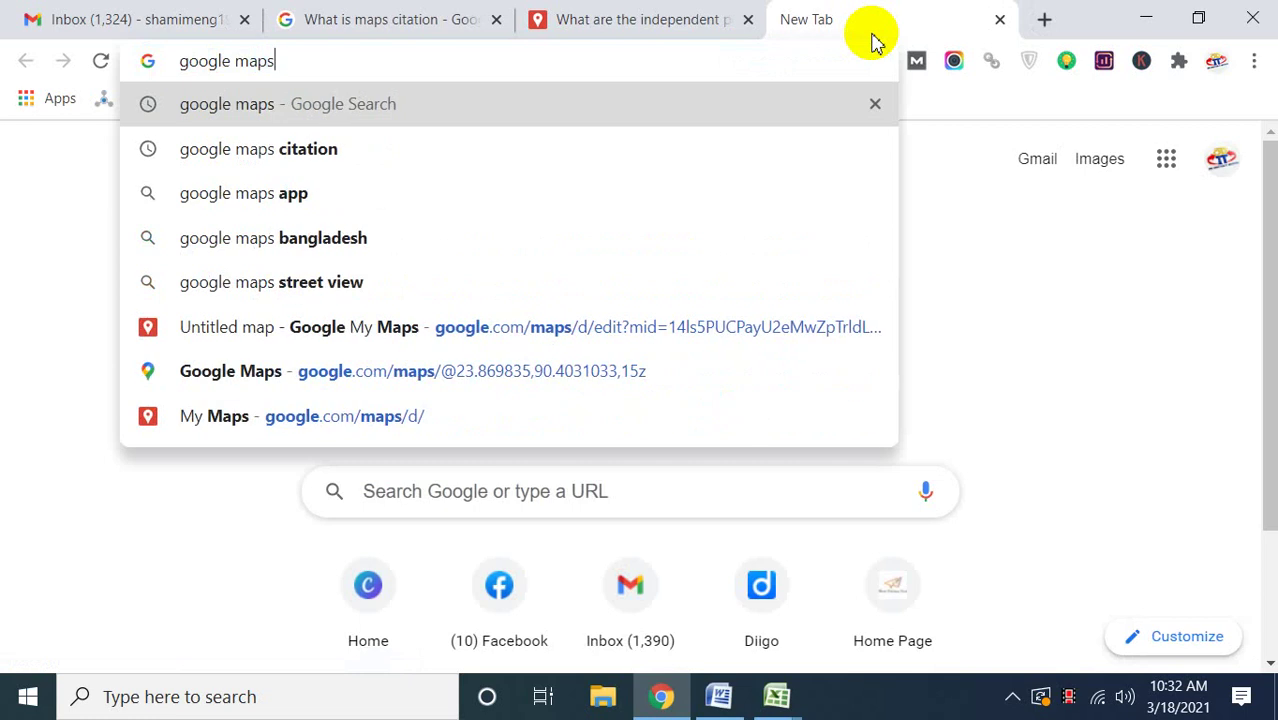
key("Return")
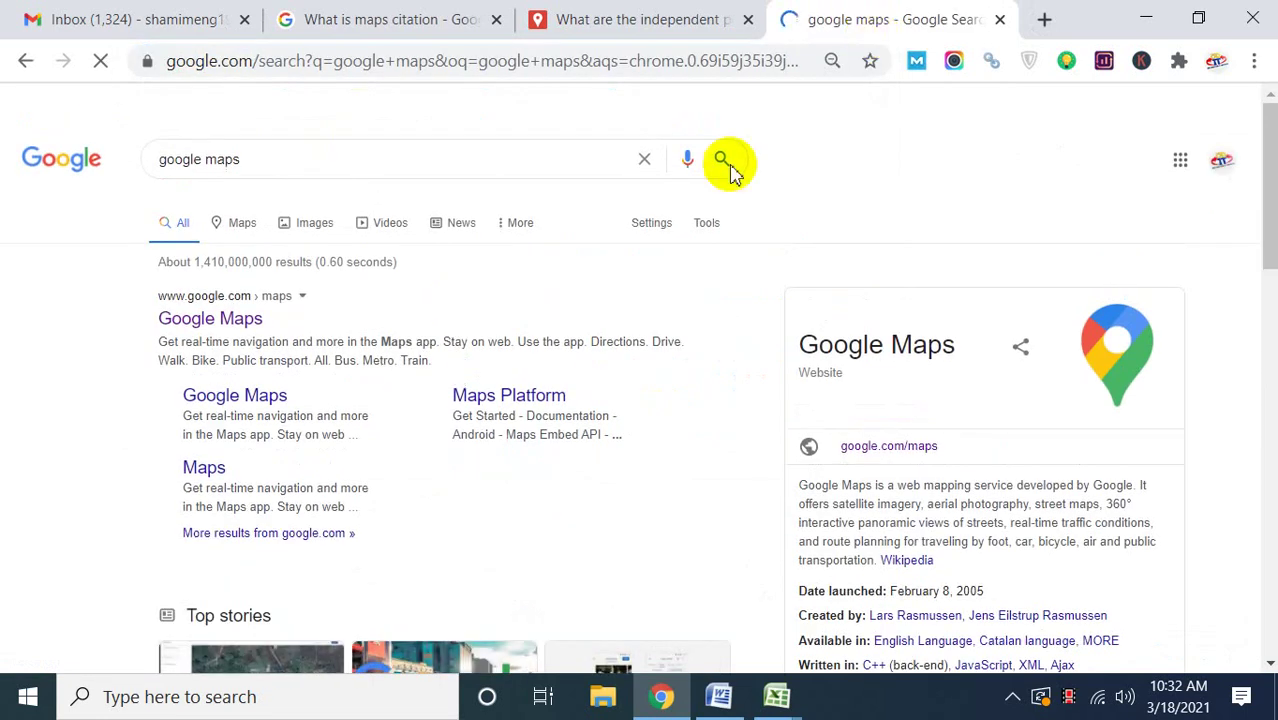
left_click(203, 325)
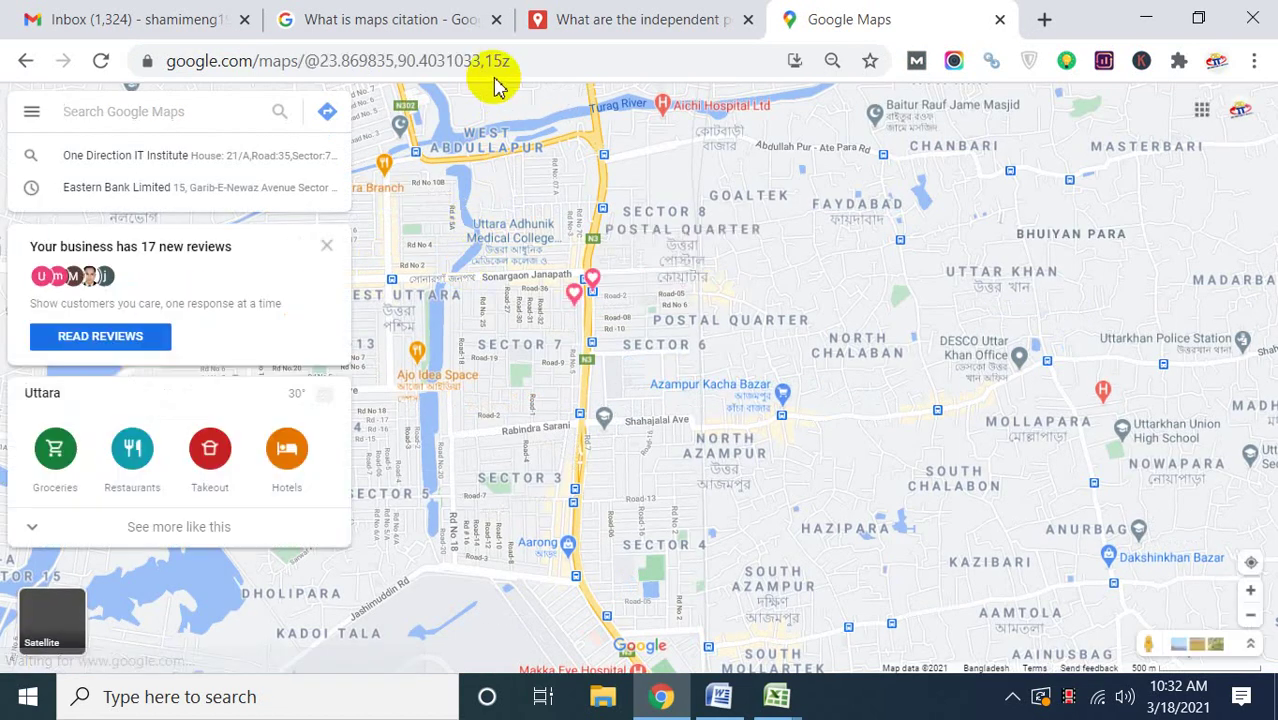
left_click_drag(306, 61, 535, 75)
key("BackSpace")
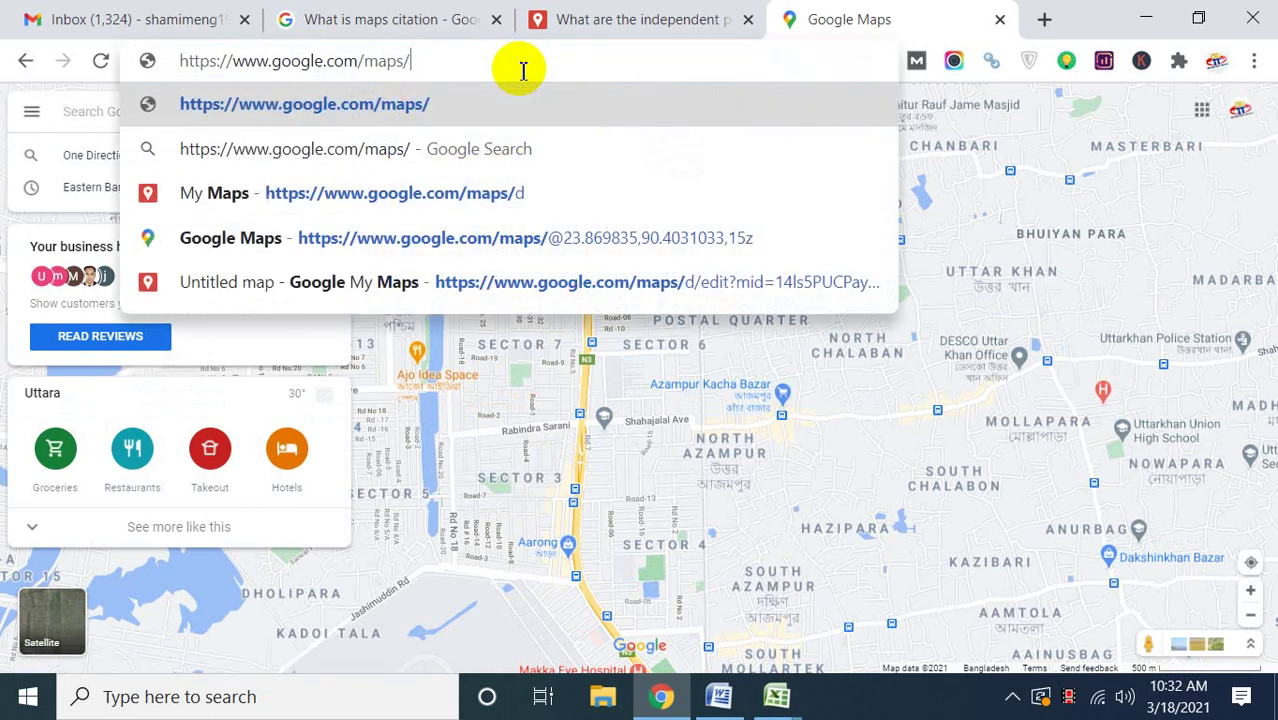
type("d")
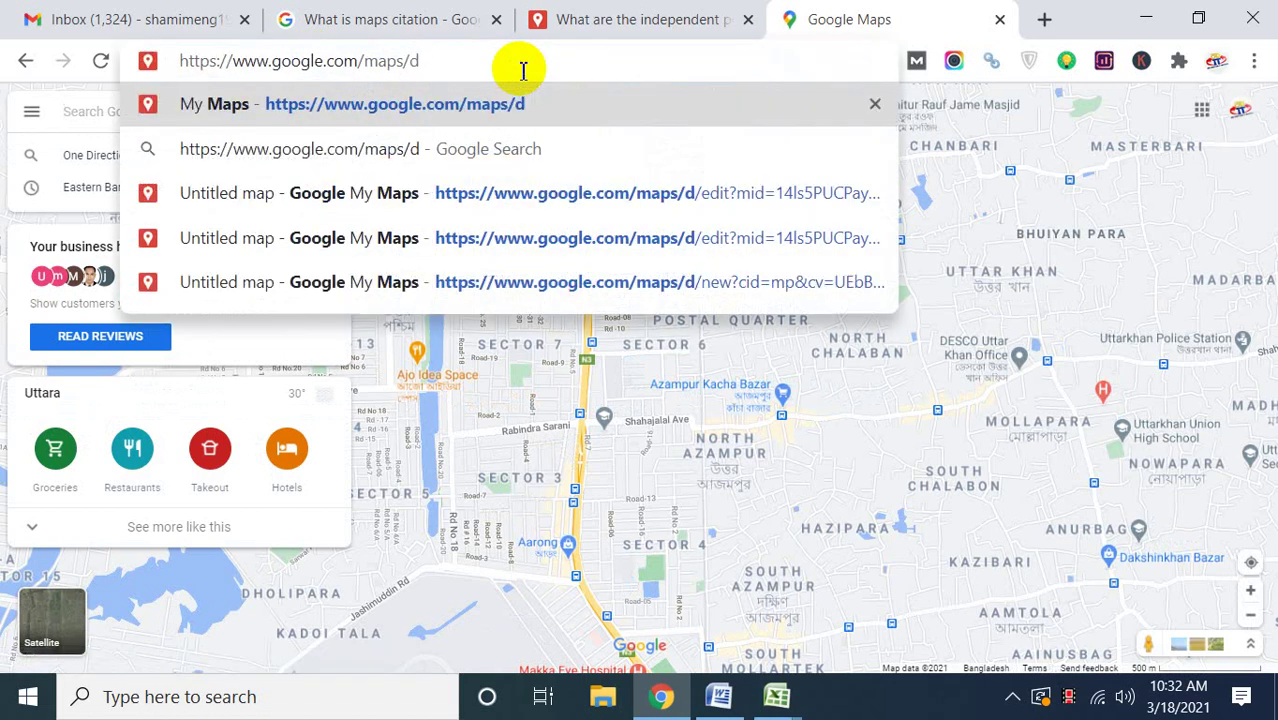
key("Return")
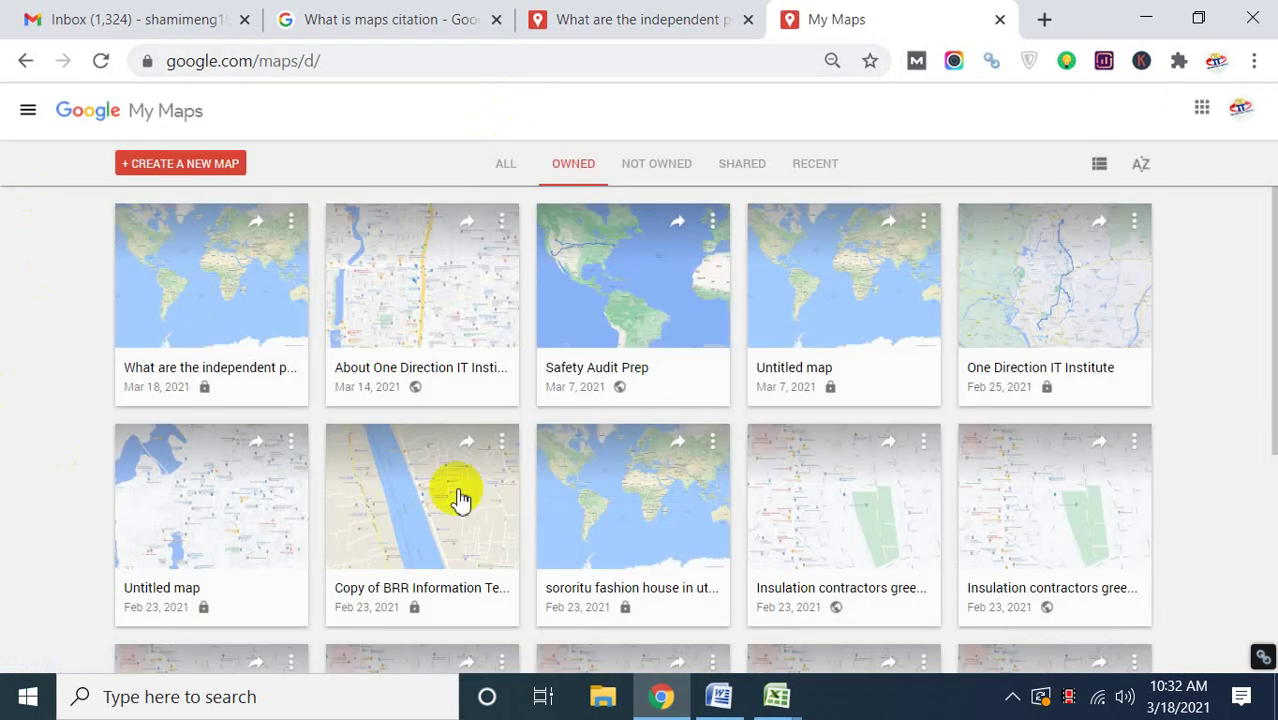
Look through the owned maps in My Maps and create a new map.
scroll(420, 490, "down", 2)
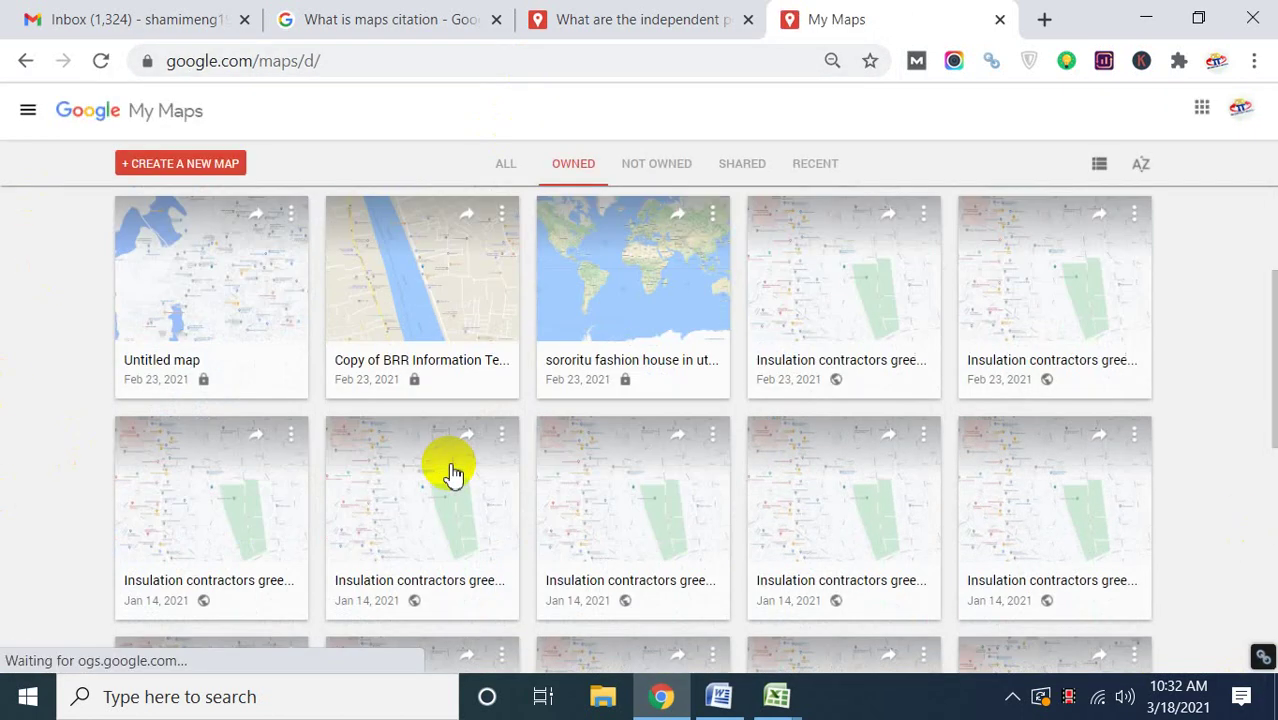
scroll(456, 474, "down", 5)
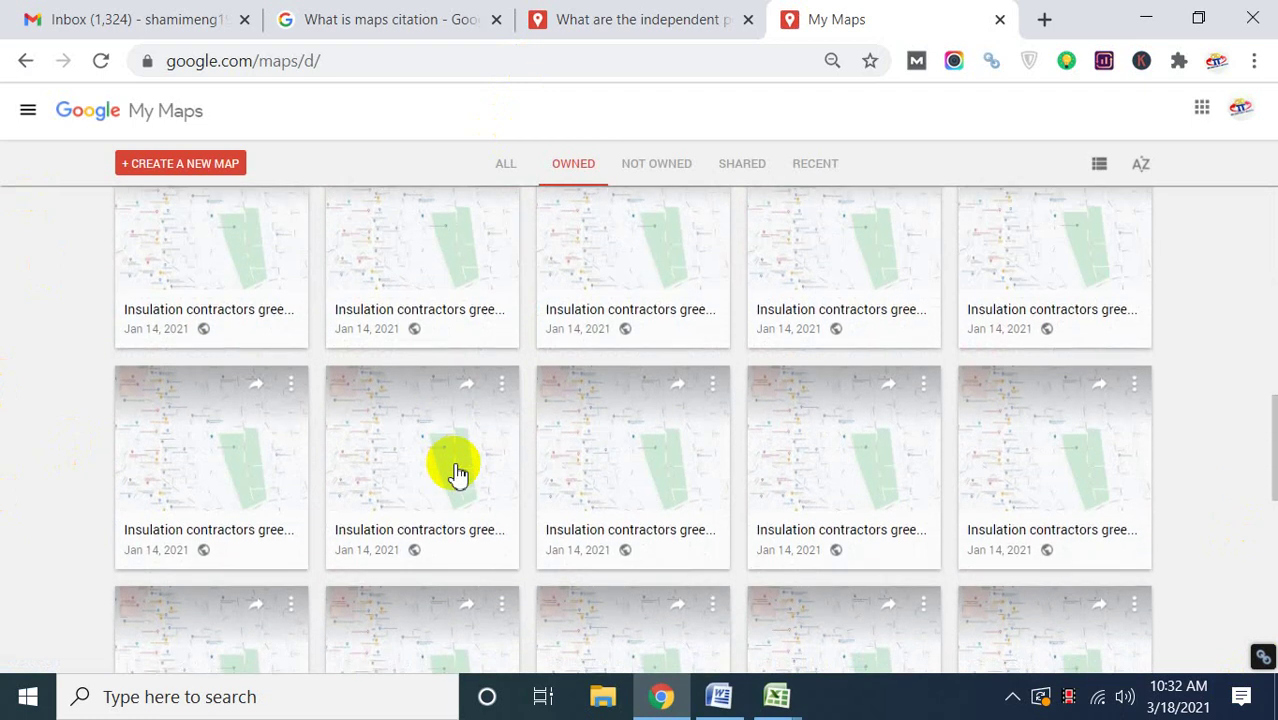
scroll(456, 474, "down", 6)
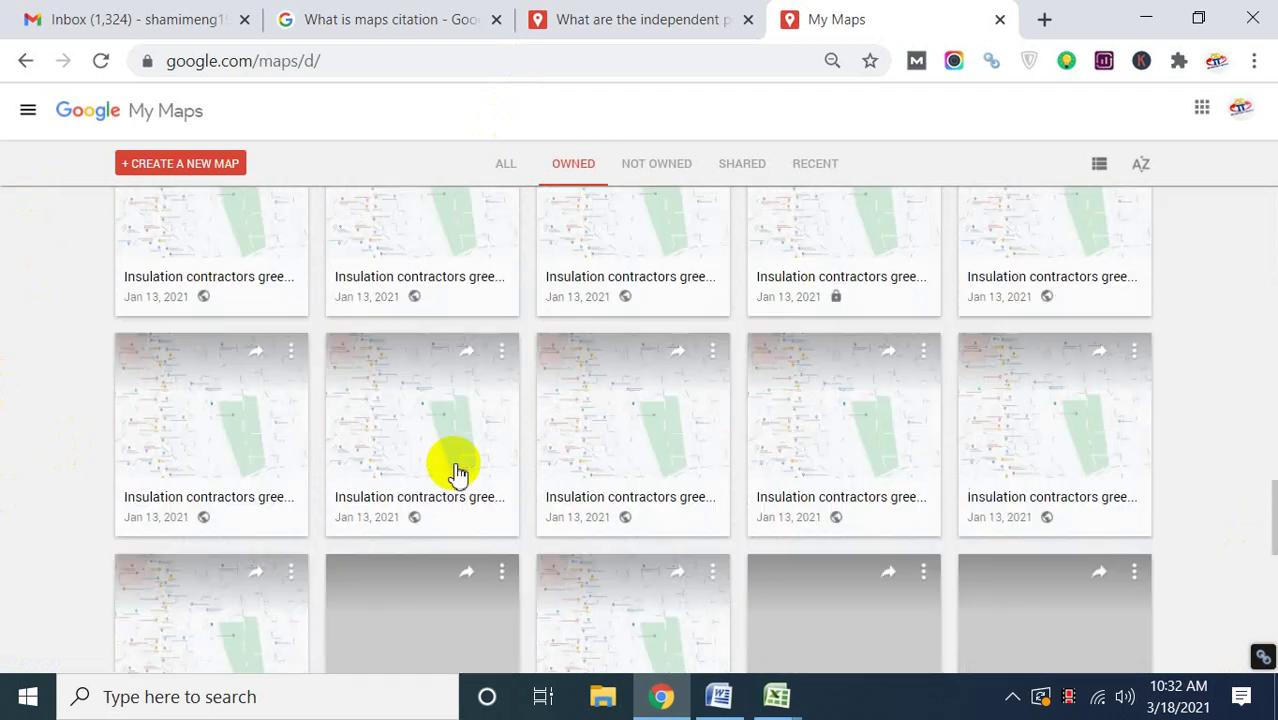
scroll(456, 474, "up", 10)
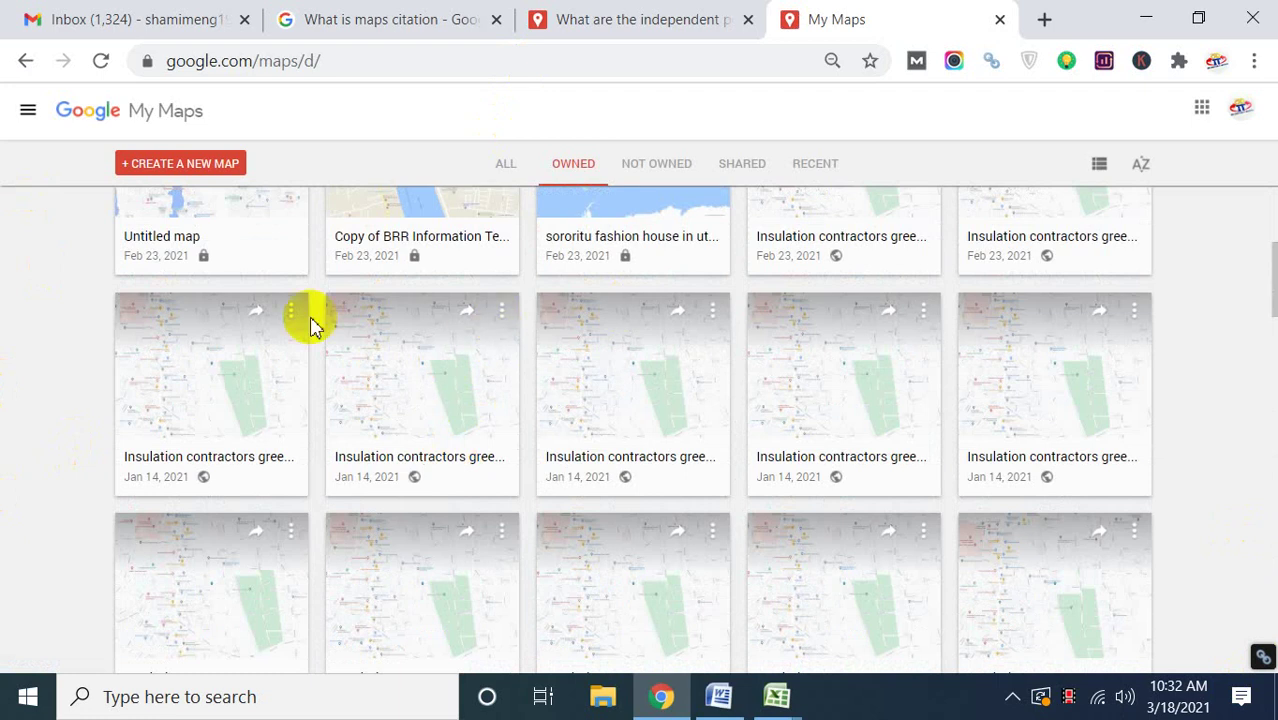
left_click(178, 170)
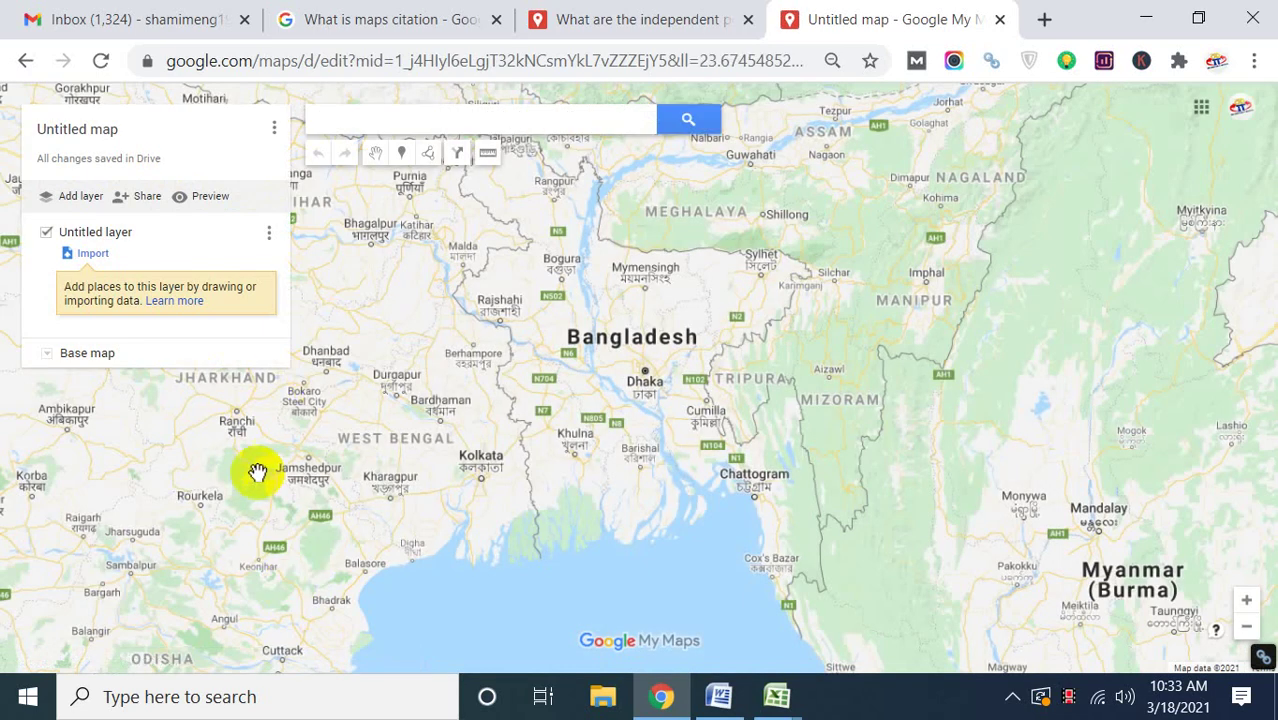
Open the new map's title and description for editing and paste the full Word text, including its heading, as the description.
left_click(74, 130)
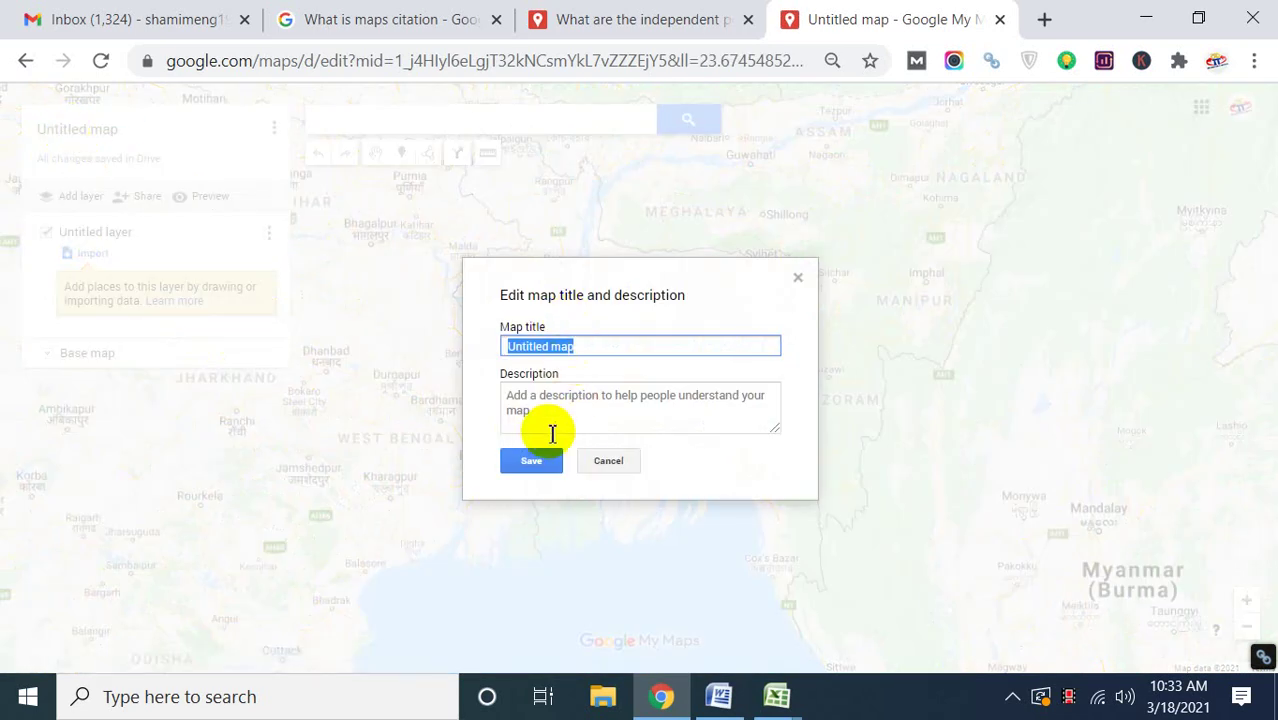
left_click(717, 695)
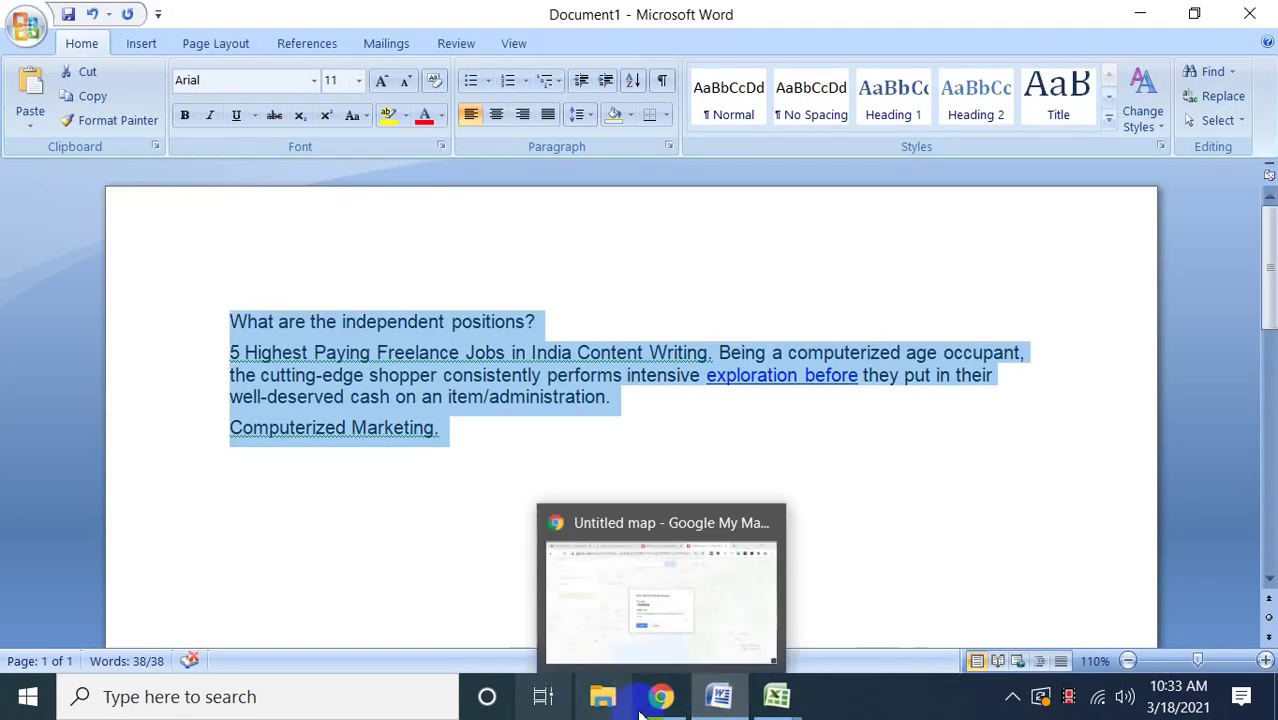
left_click(660, 590)
left_click(552, 408)
type("What are the independent positions? 5 Highest Paying Freelance Jobs in India Content Writing. Being a computerized age occupant, the cutting-edge shopper consistently performs intensive exploration before they put in their well-deserved cash on an item/administration. Computerized Marketing.")
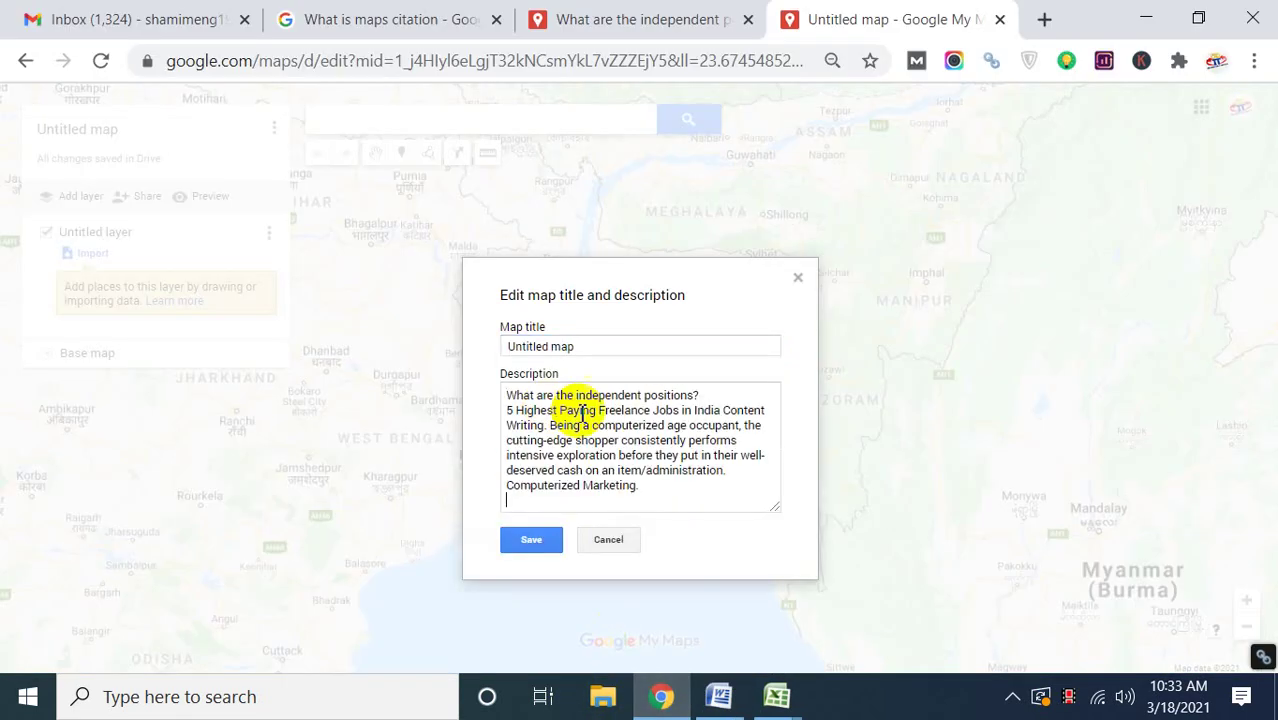
Copy "What are the independent positions?" from the description's first line and replace the map title with it.
left_click_drag(719, 399, 504, 398)
key("ctrl+c")
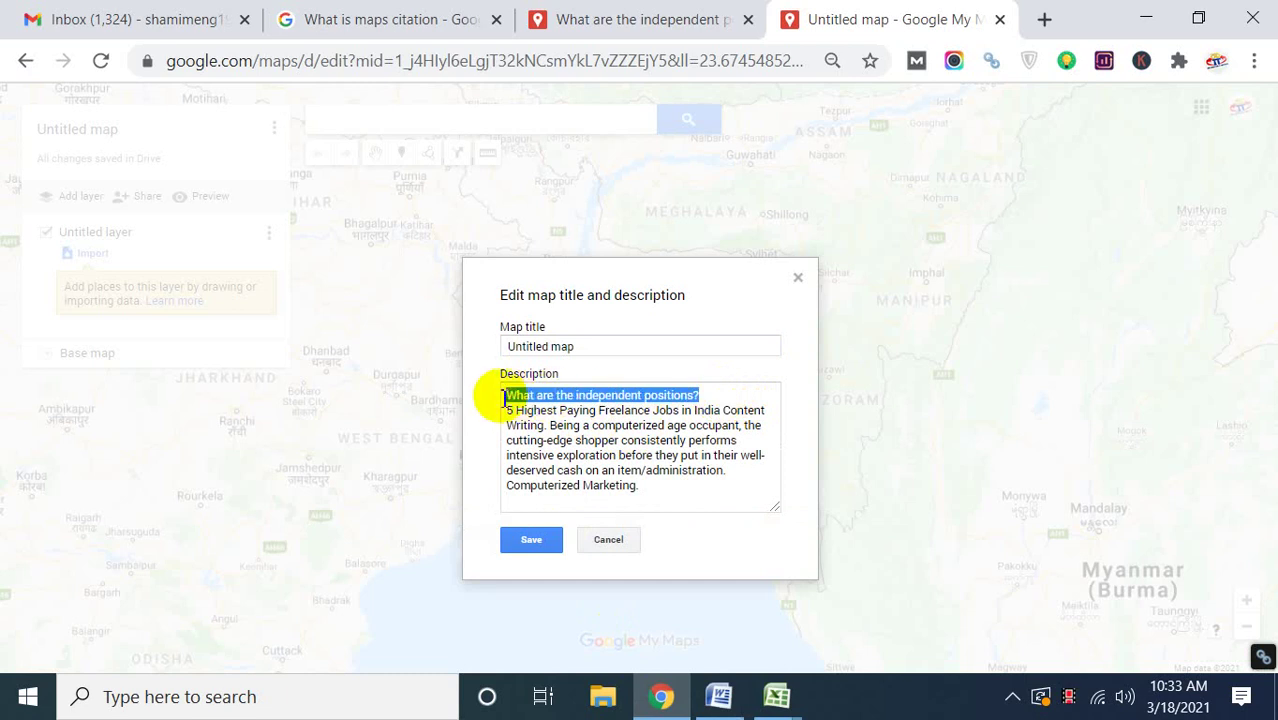
left_click_drag(585, 346, 502, 346)
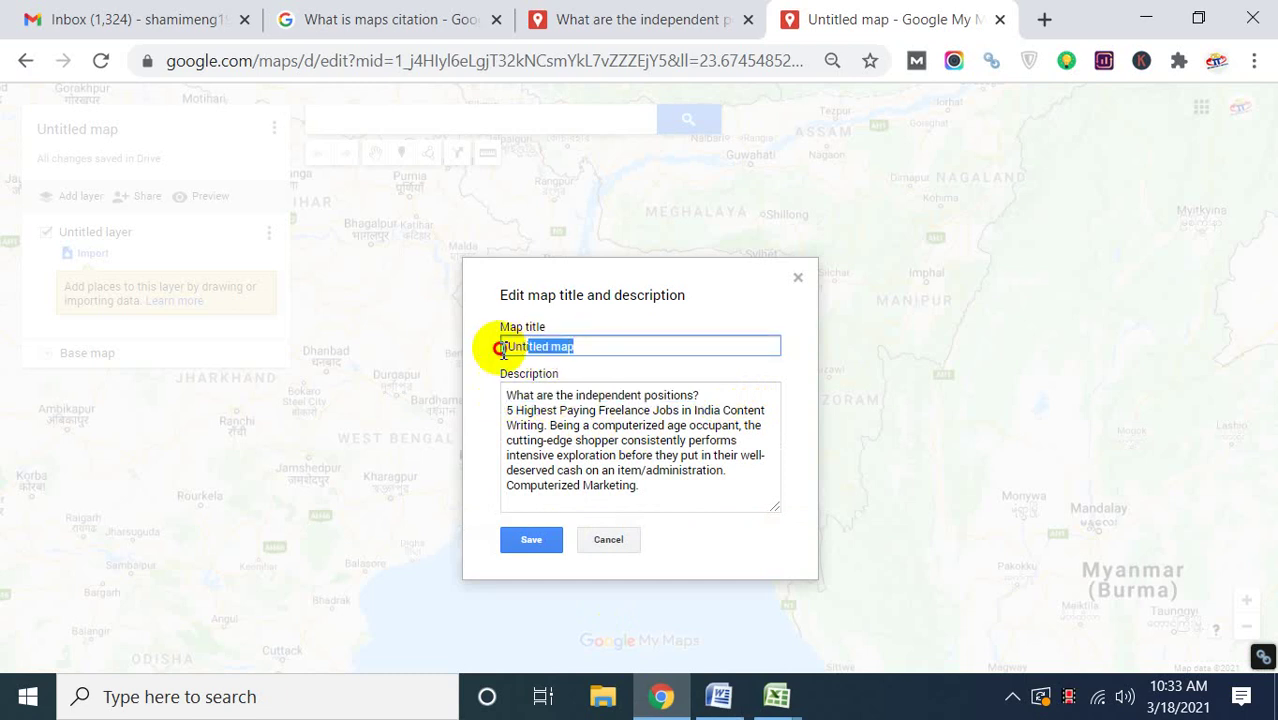
key("ctrl+v")
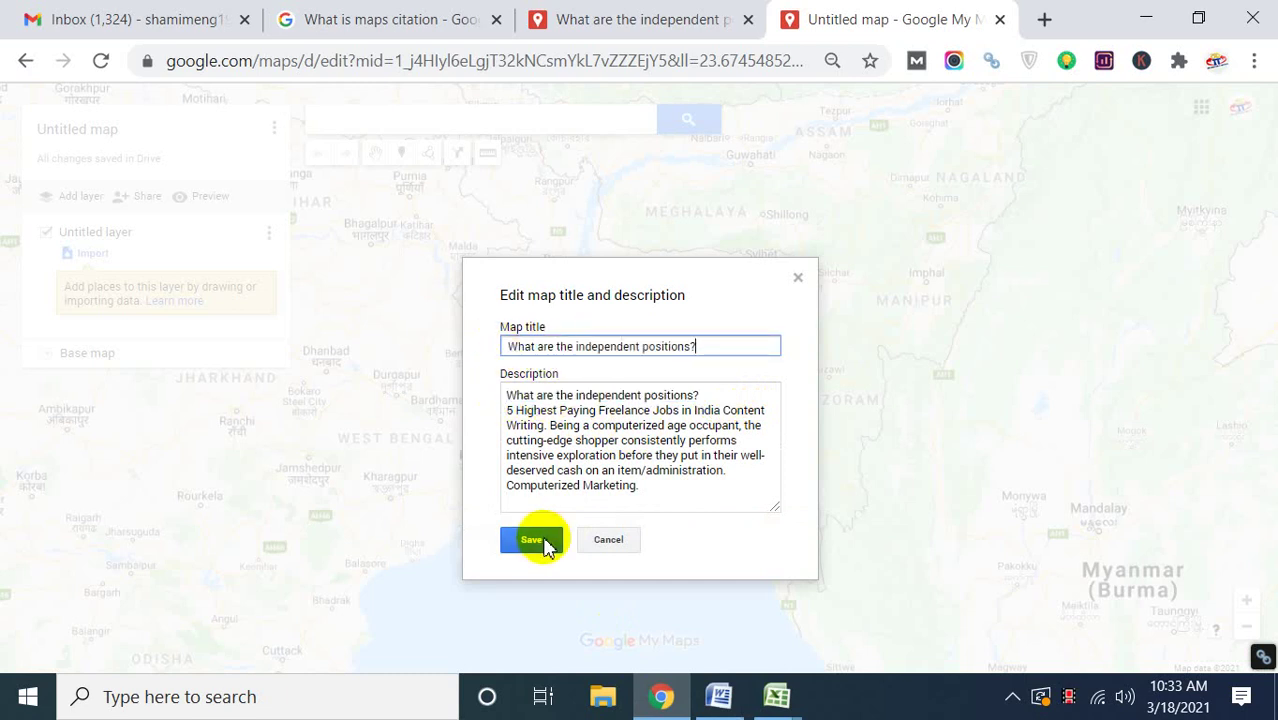
Copy only the Word text below the heading, from "5 Highest Paying Freelance Jobs" to "Computerized Marketing.", and replace the map description with it.
left_click(719, 697)
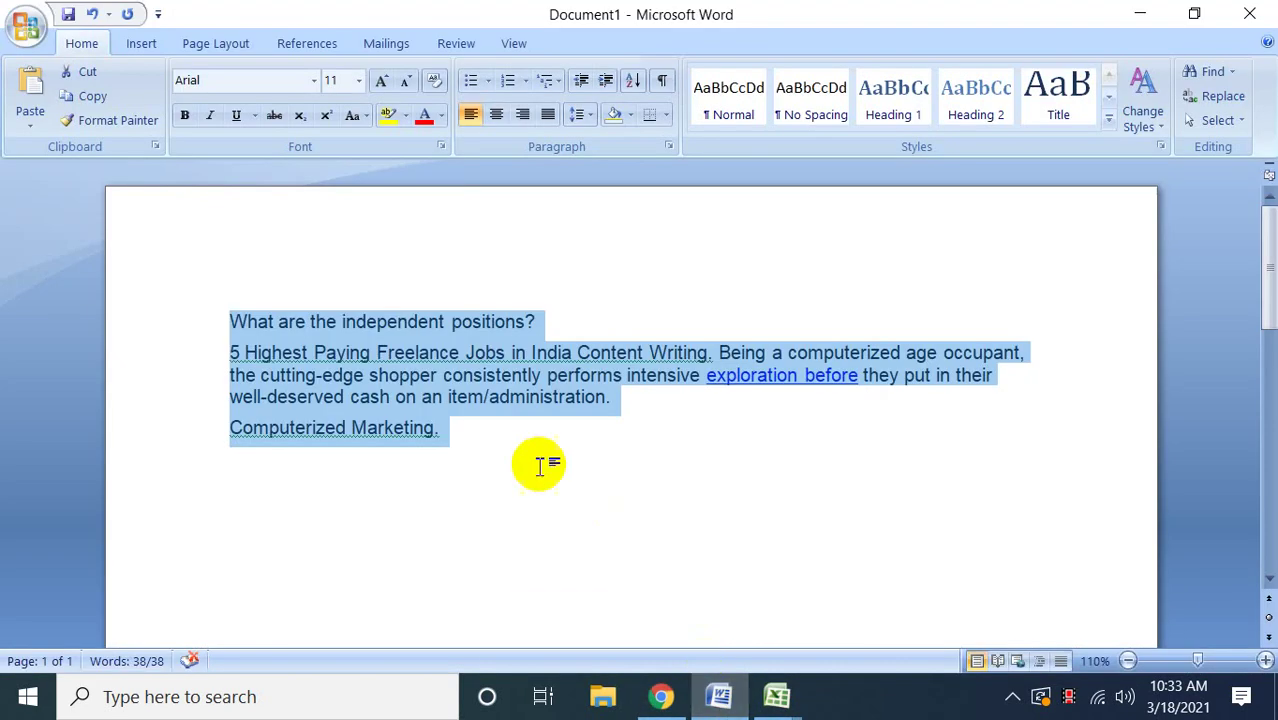
left_click(457, 447)
left_click_drag(457, 447, 228, 355)
key("ctrl+c")
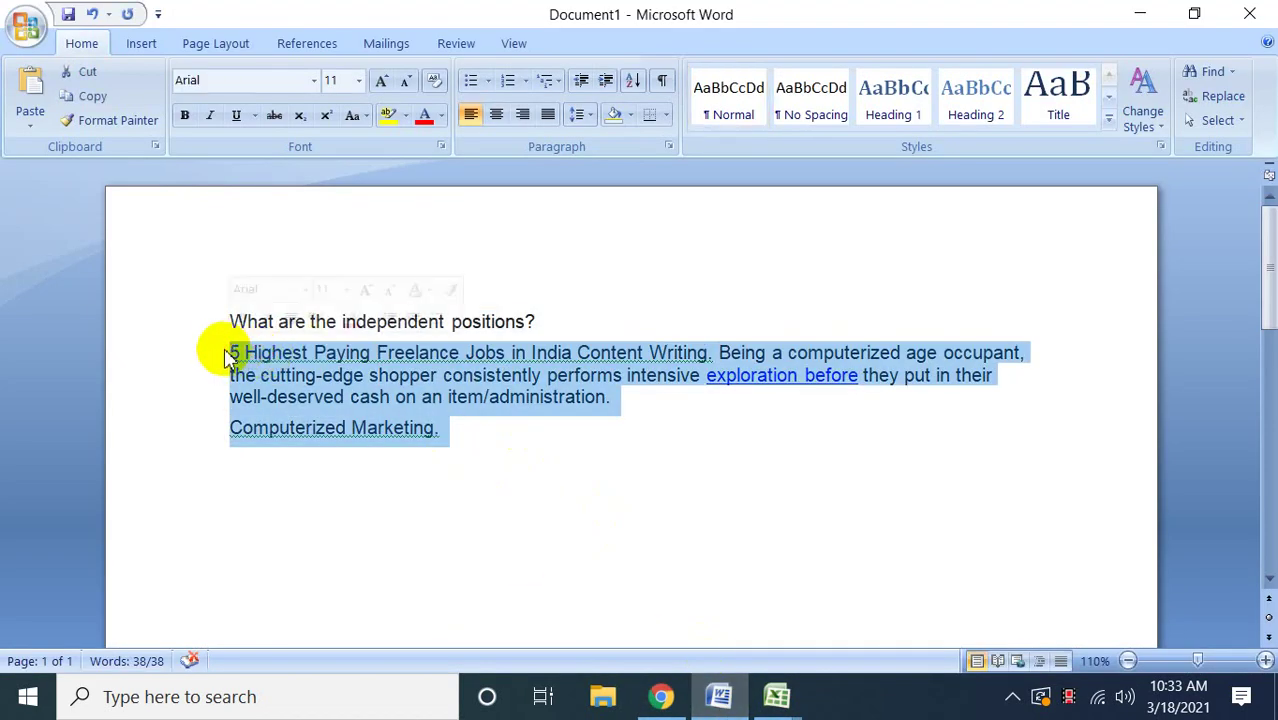
left_click(661, 697)
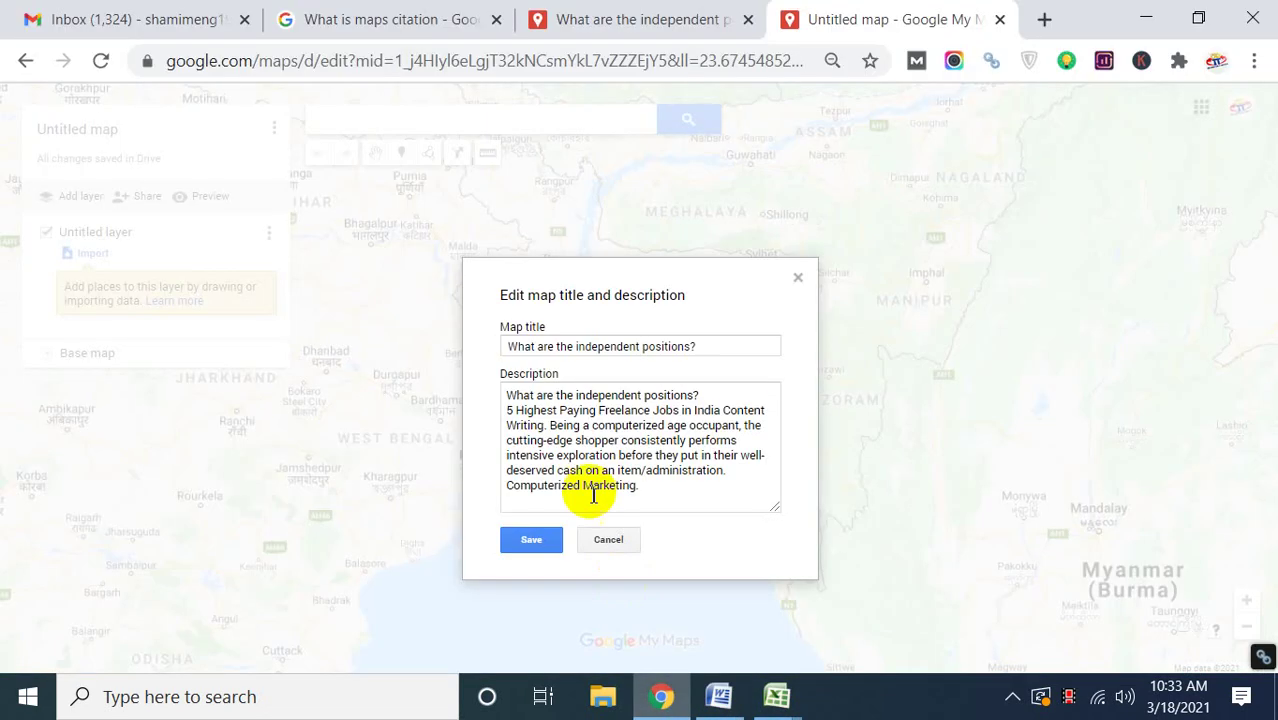
key("ctrl+a")
key("ctrl+v")
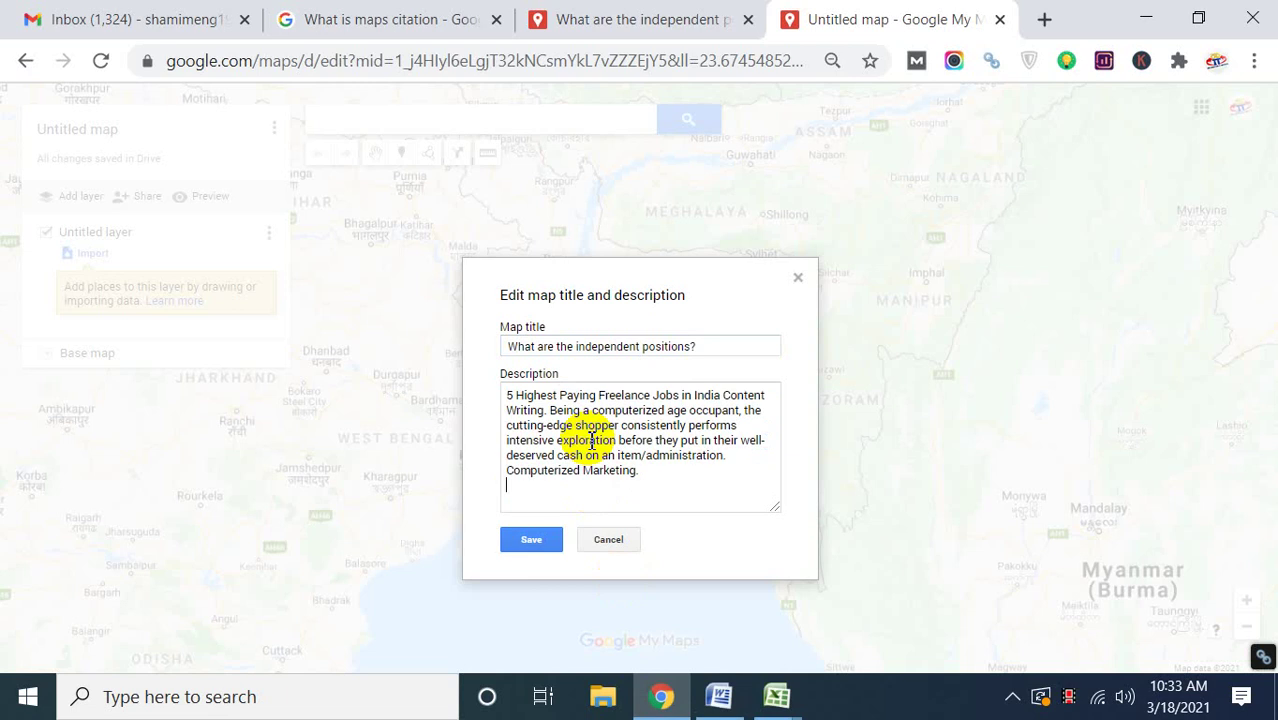
Copy the heading "What are the independent positions?" from Word, paste it over the map title, and save the title and description.
left_click(722, 697)
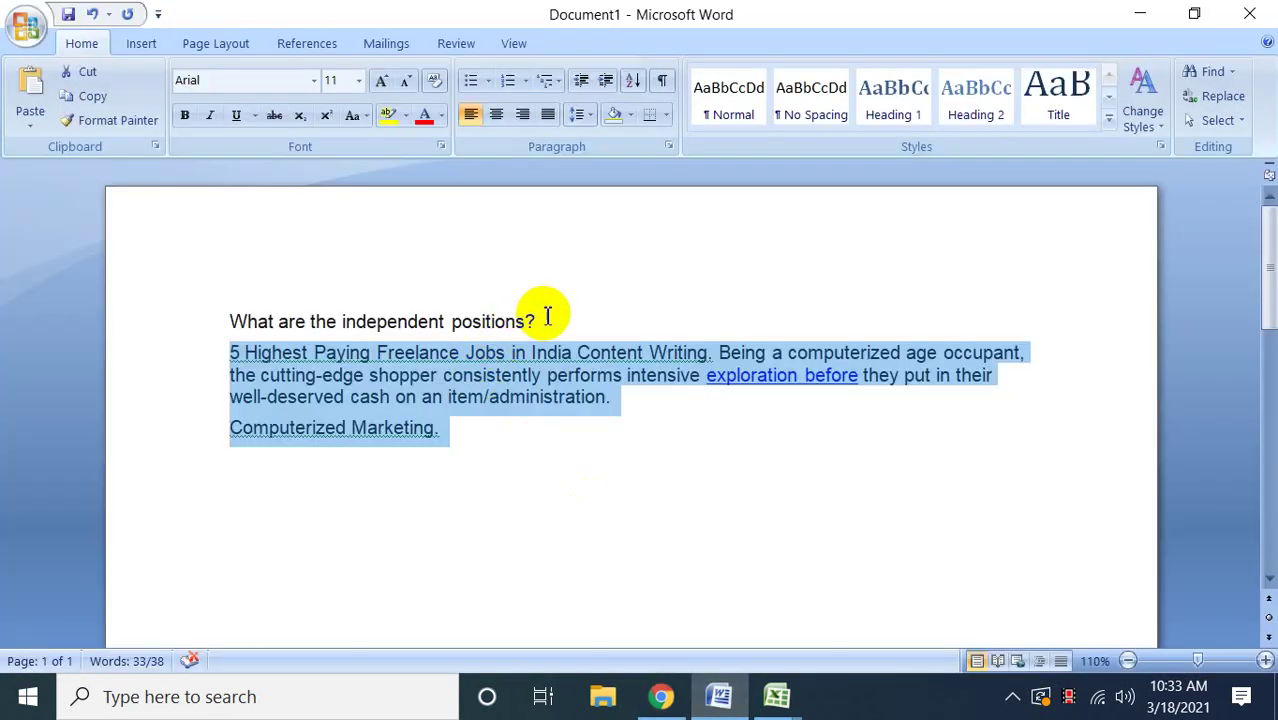
left_click_drag(542, 312, 248, 317)
key("ctrl+c")
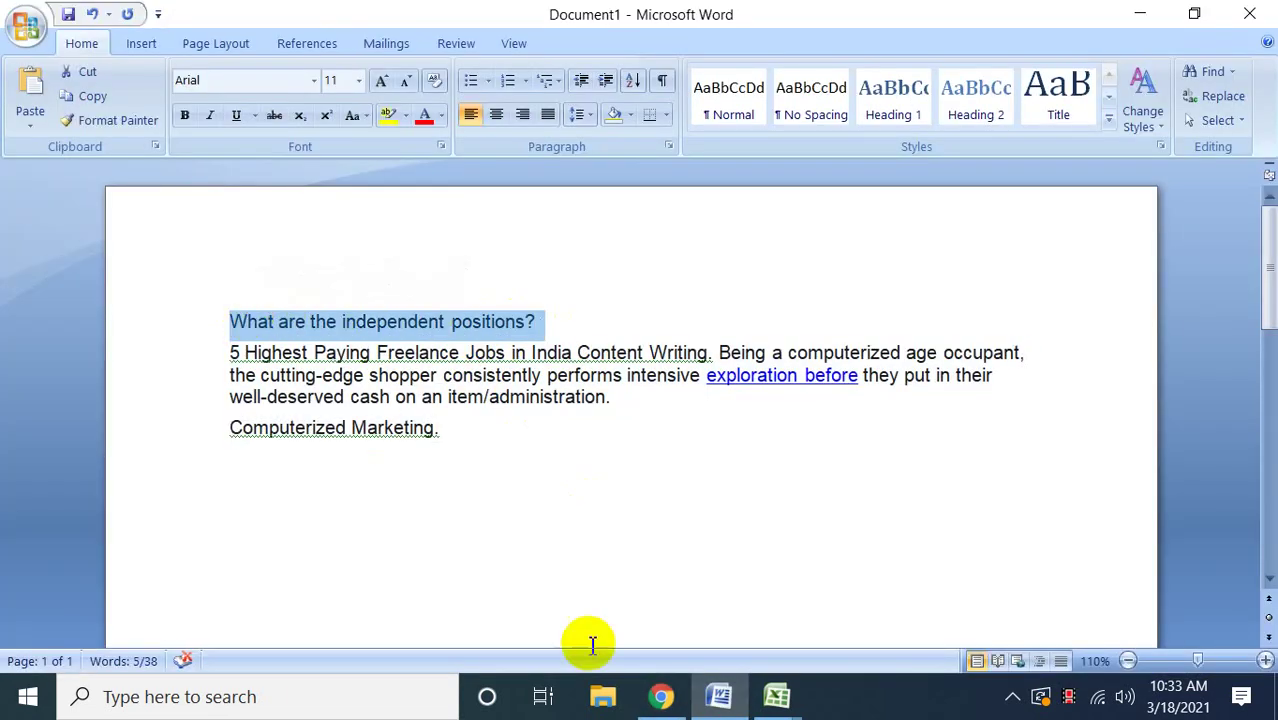
left_click(661, 697)
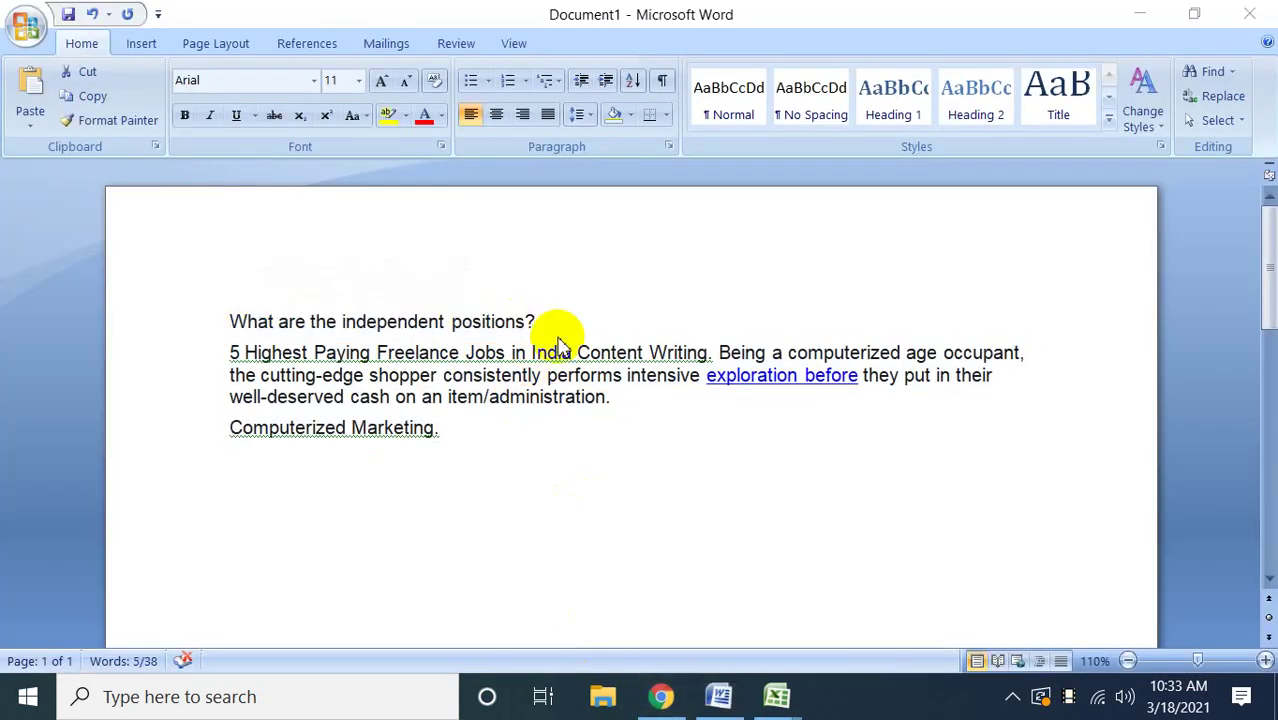
left_click(661, 697)
left_click(716, 353)
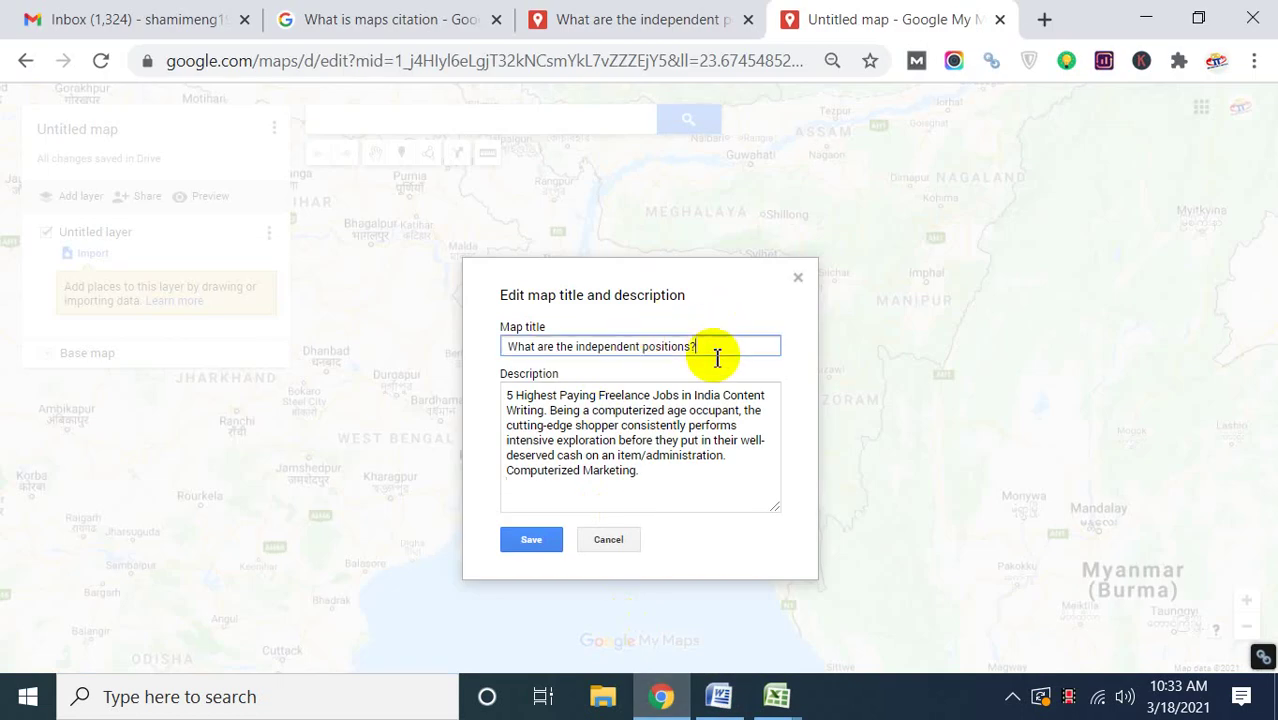
key("ctrl+a")
key("ctrl+v")
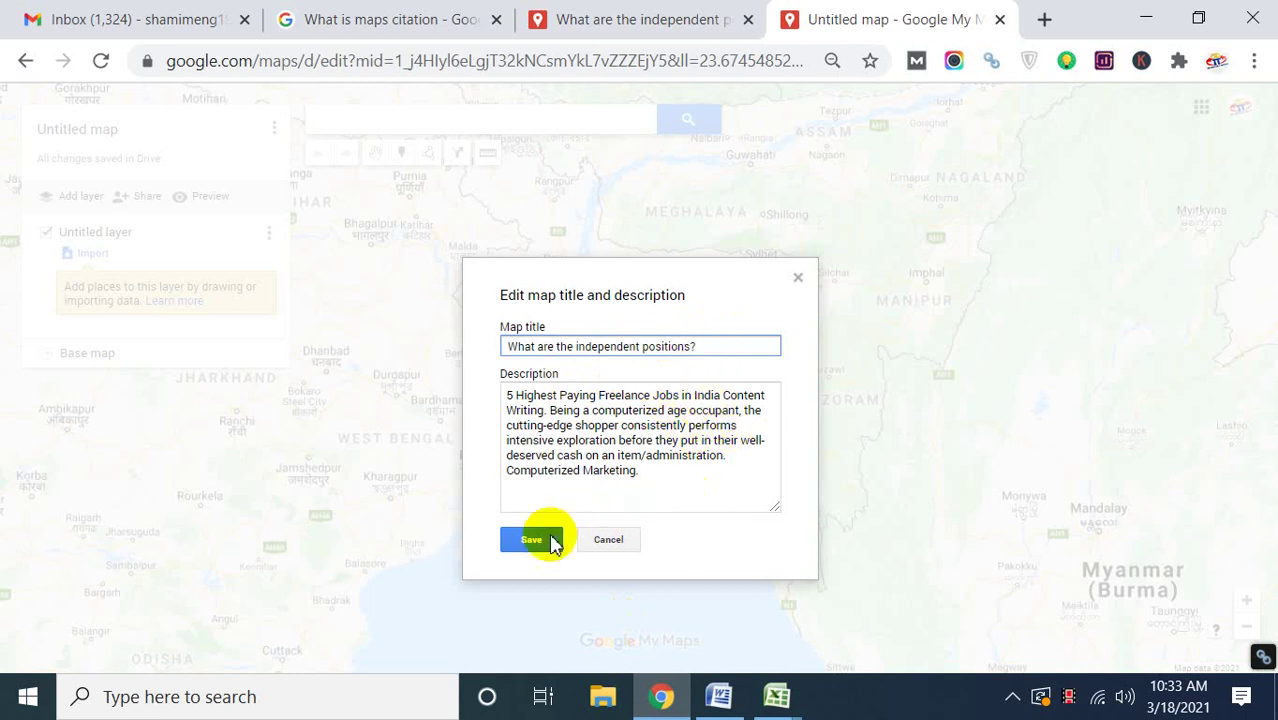
left_click(521, 540)
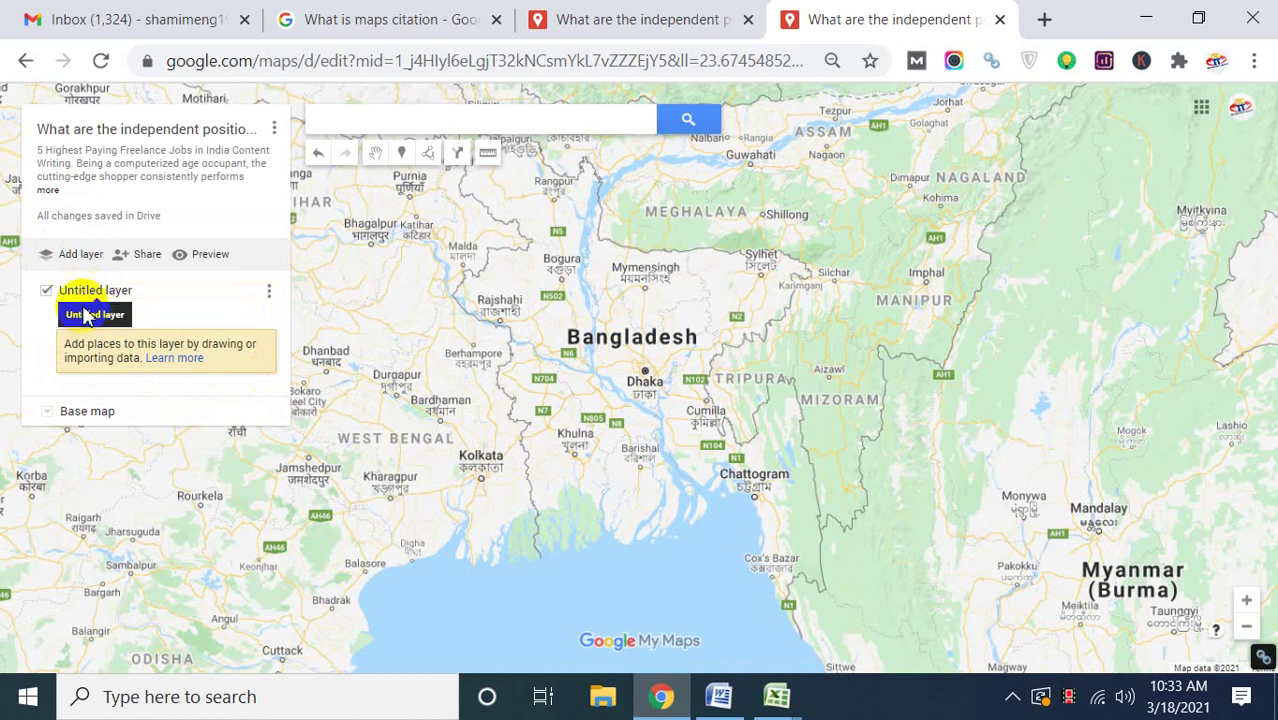
Rename the untitled layer to "What are the independent positions?" using the copied heading and save it.
left_click(86, 291)
key("ctrl+v")
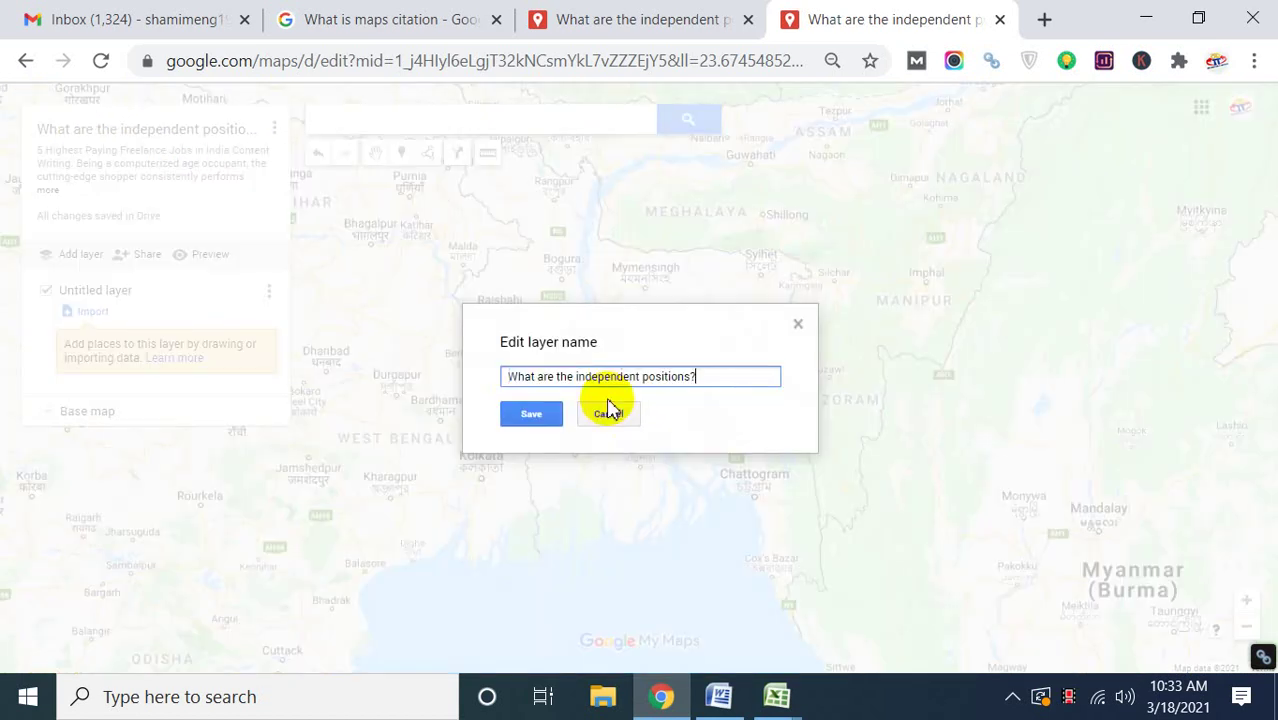
left_click(522, 424)
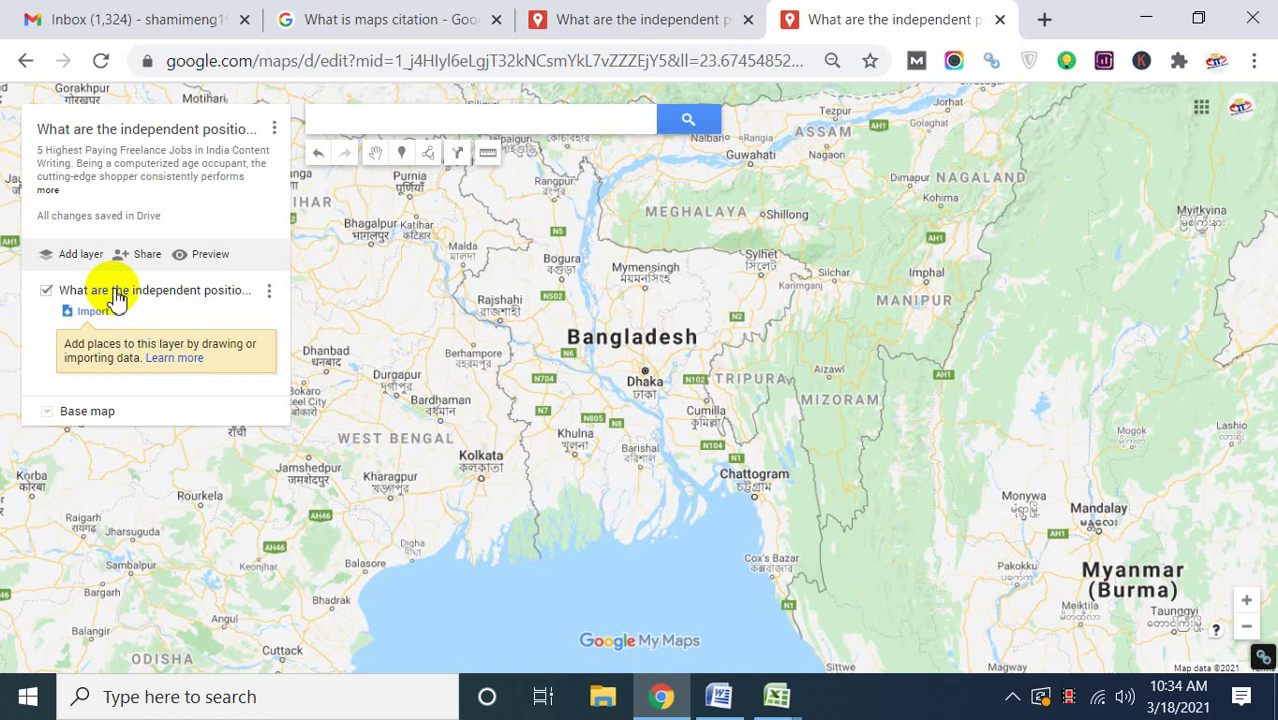
Add a second untitled layer to the map and delete it again.
left_click(85, 258)
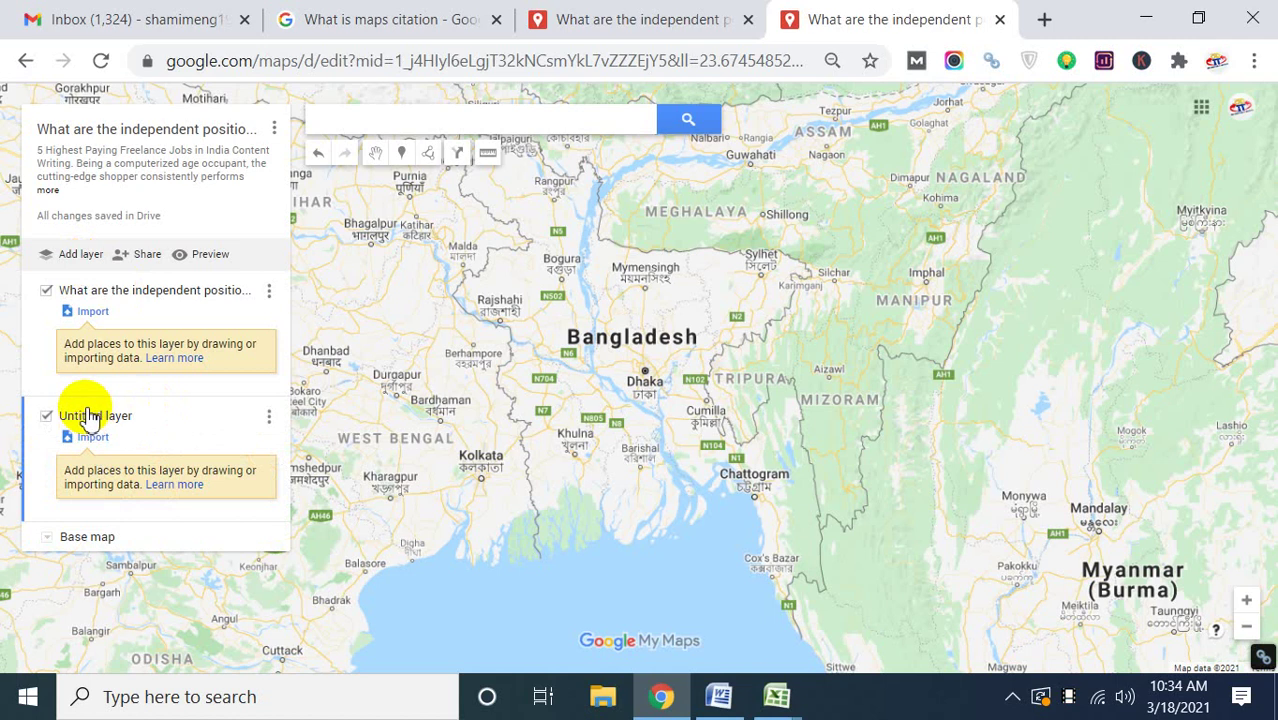
left_click(268, 416)
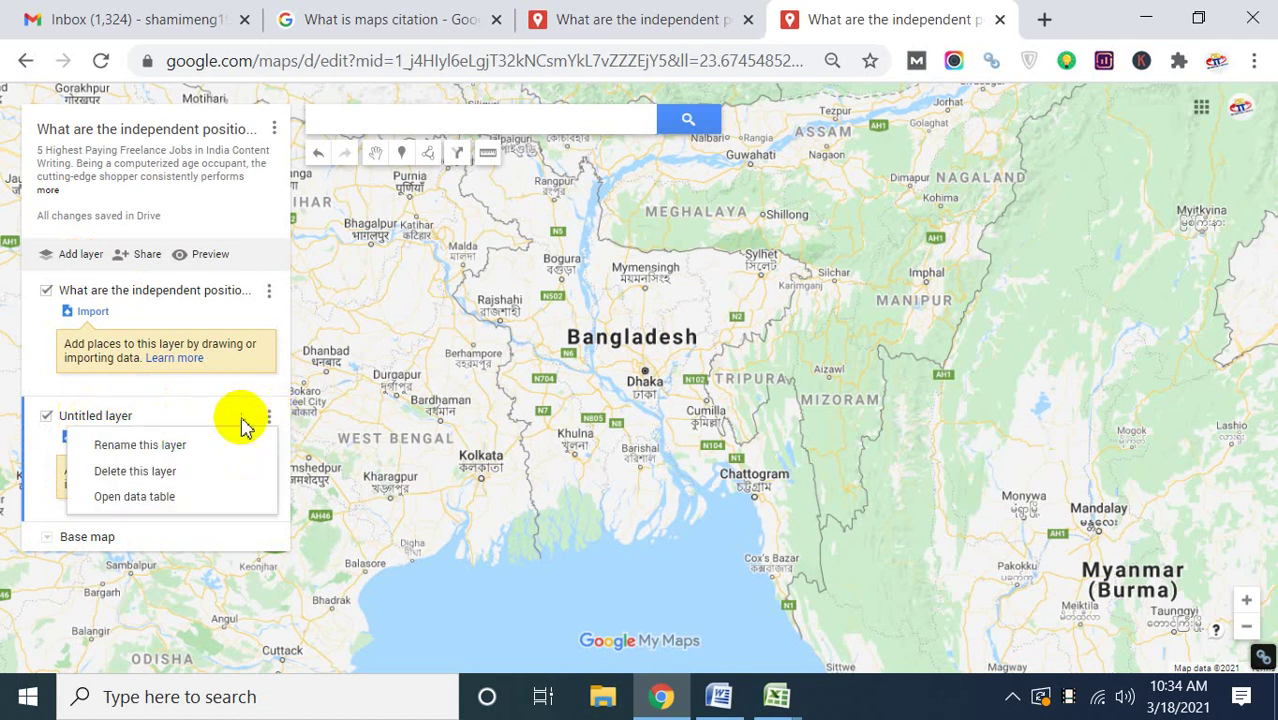
left_click(135, 471)
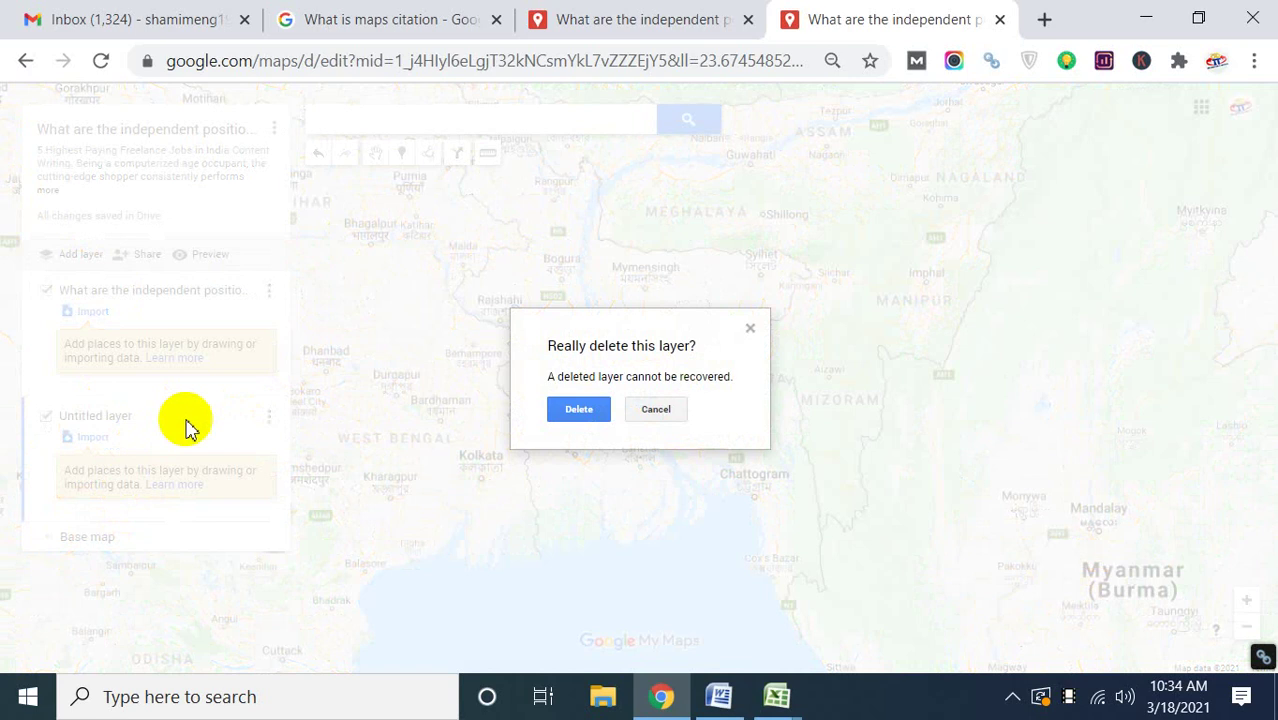
left_click(570, 407)
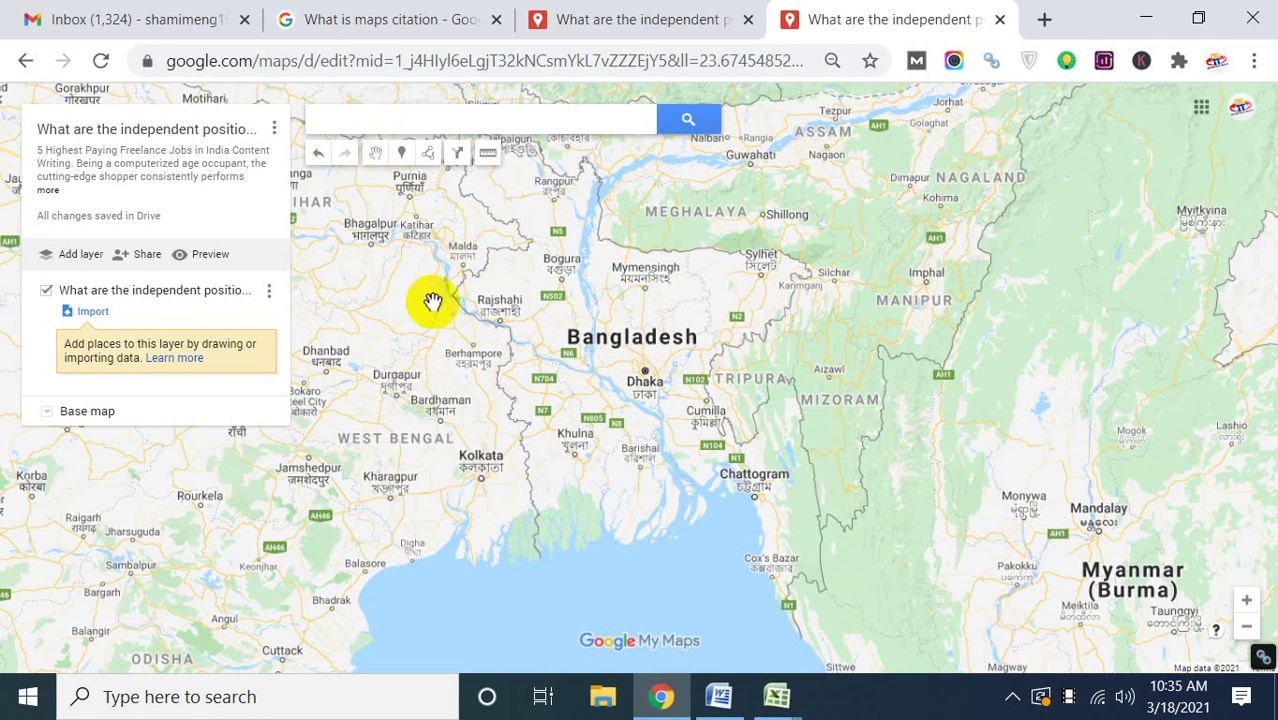
Search Google for "one direction it institute" in a new browser tab and open the business's location in Google Maps.
left_click(1044, 19)
type("jon")
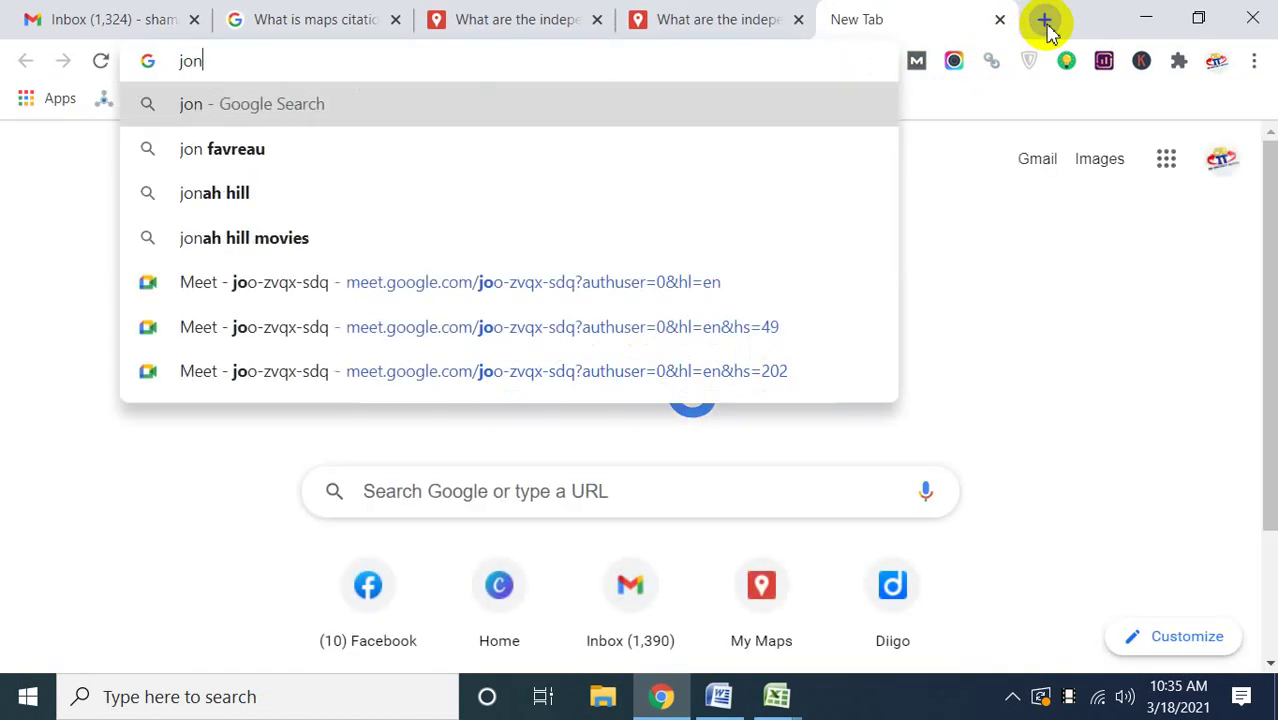
key("BackSpace")
key("BackSpace")
key("BackSpace")
type("on")
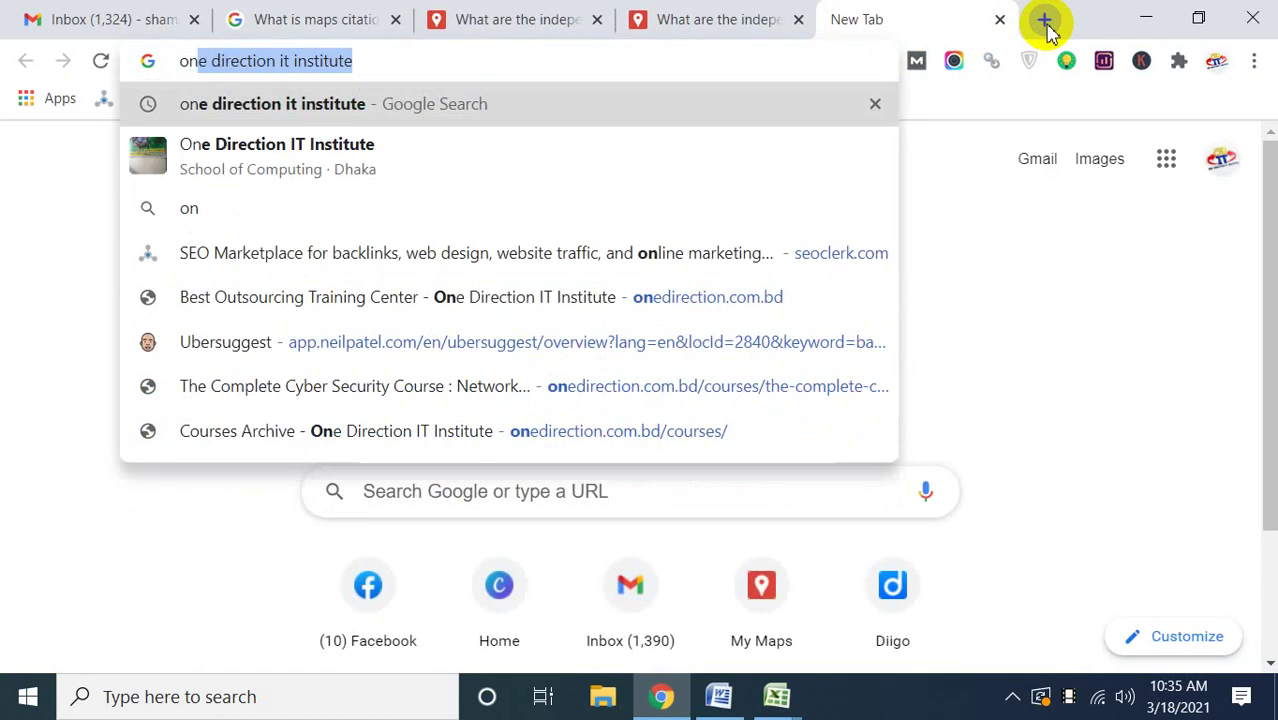
key("Right")
key("Return")
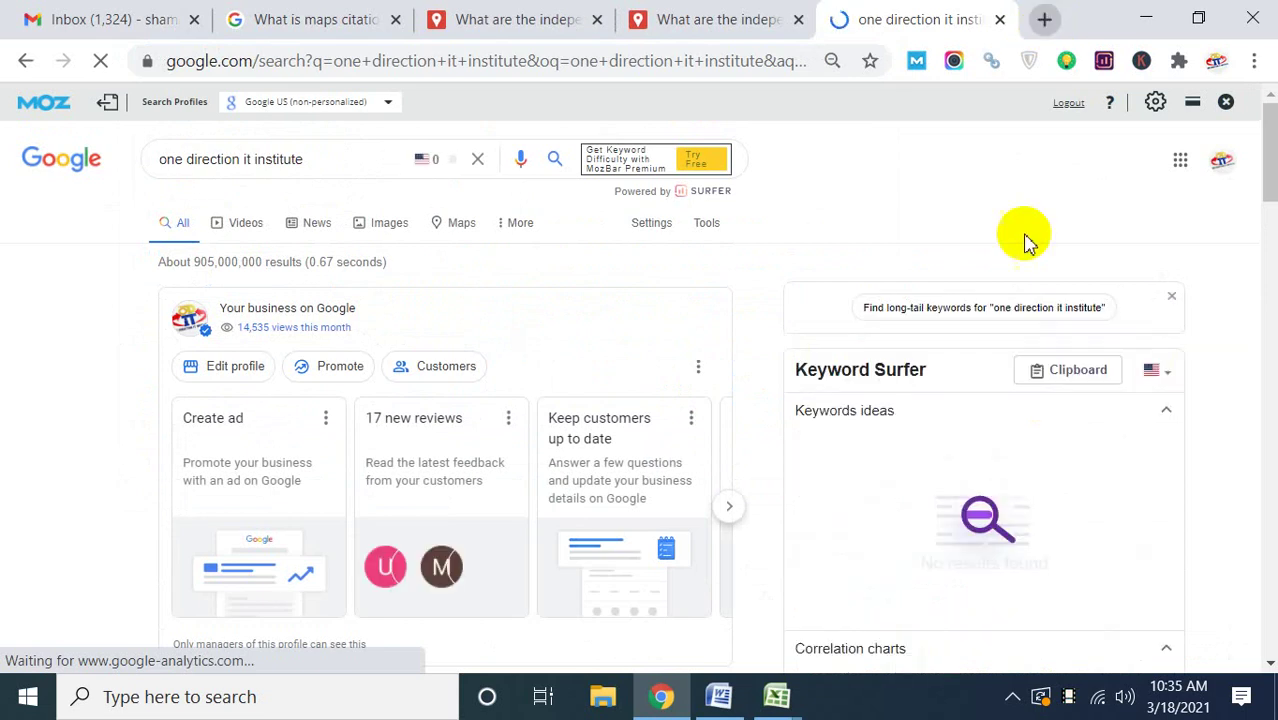
scroll(1078, 365, "down", 5)
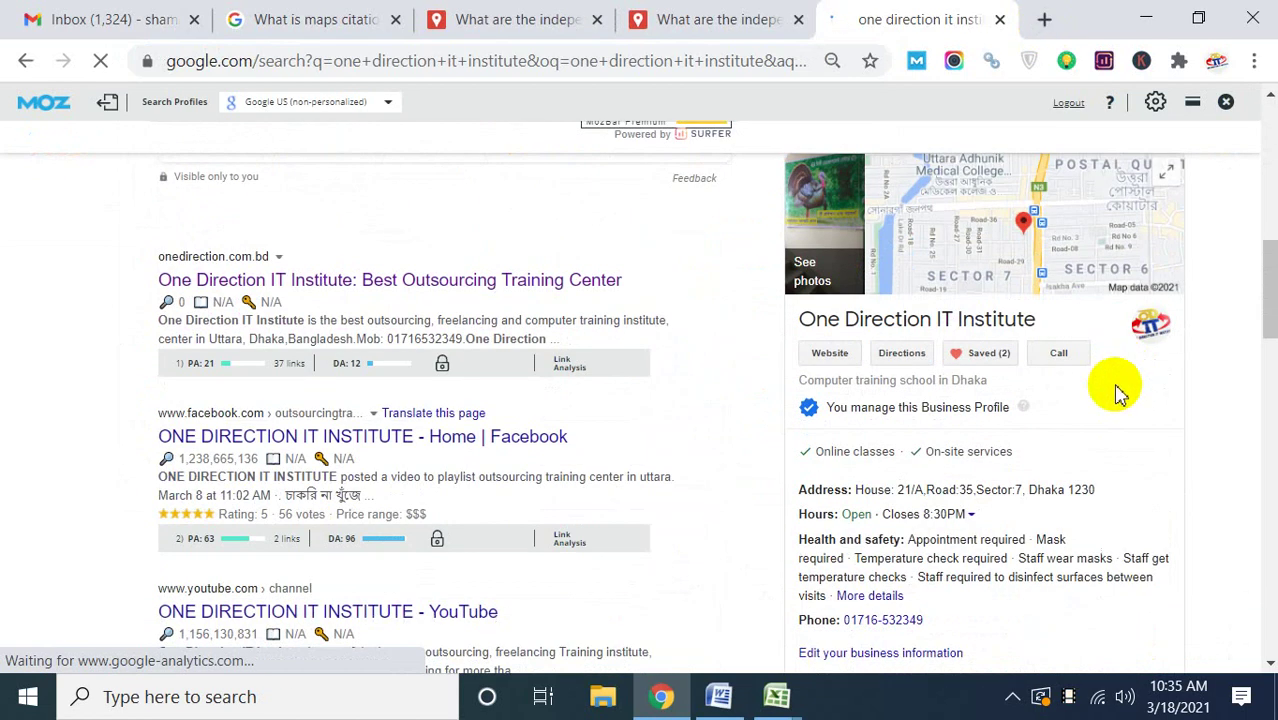
left_click(933, 272)
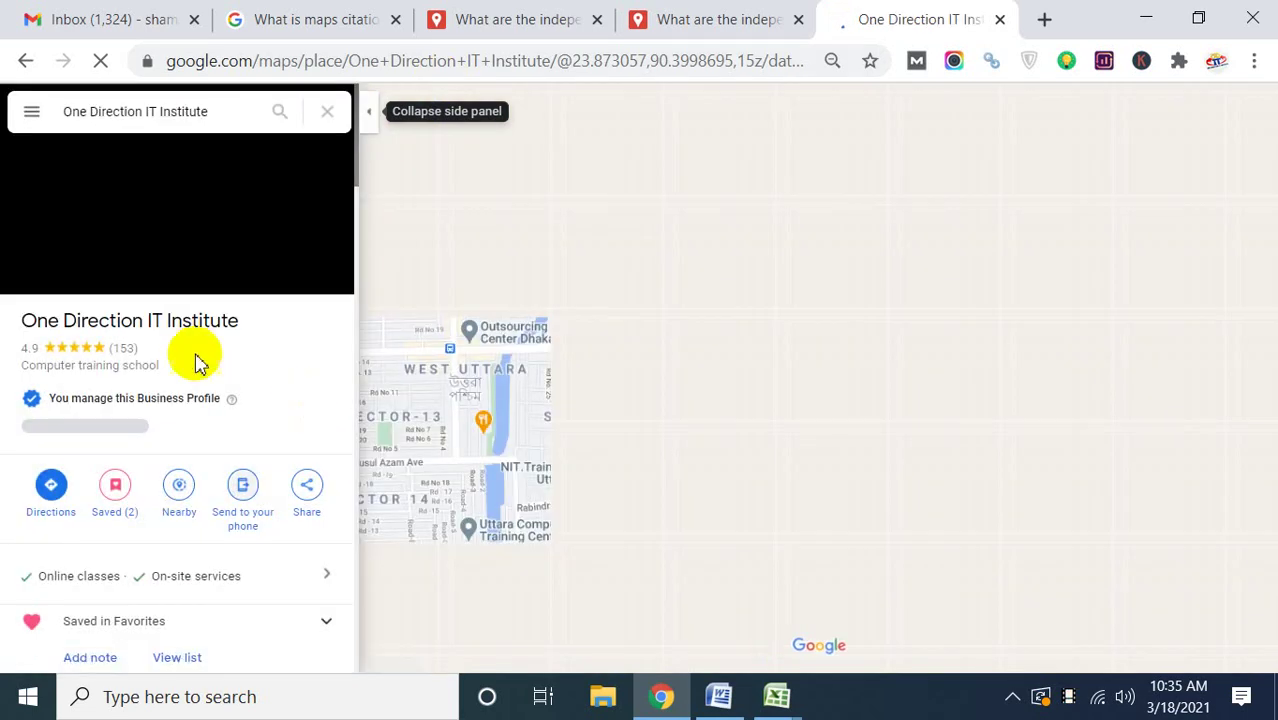
Copy the One Direction IT Institute address from its Google Maps listing.
left_click(228, 191)
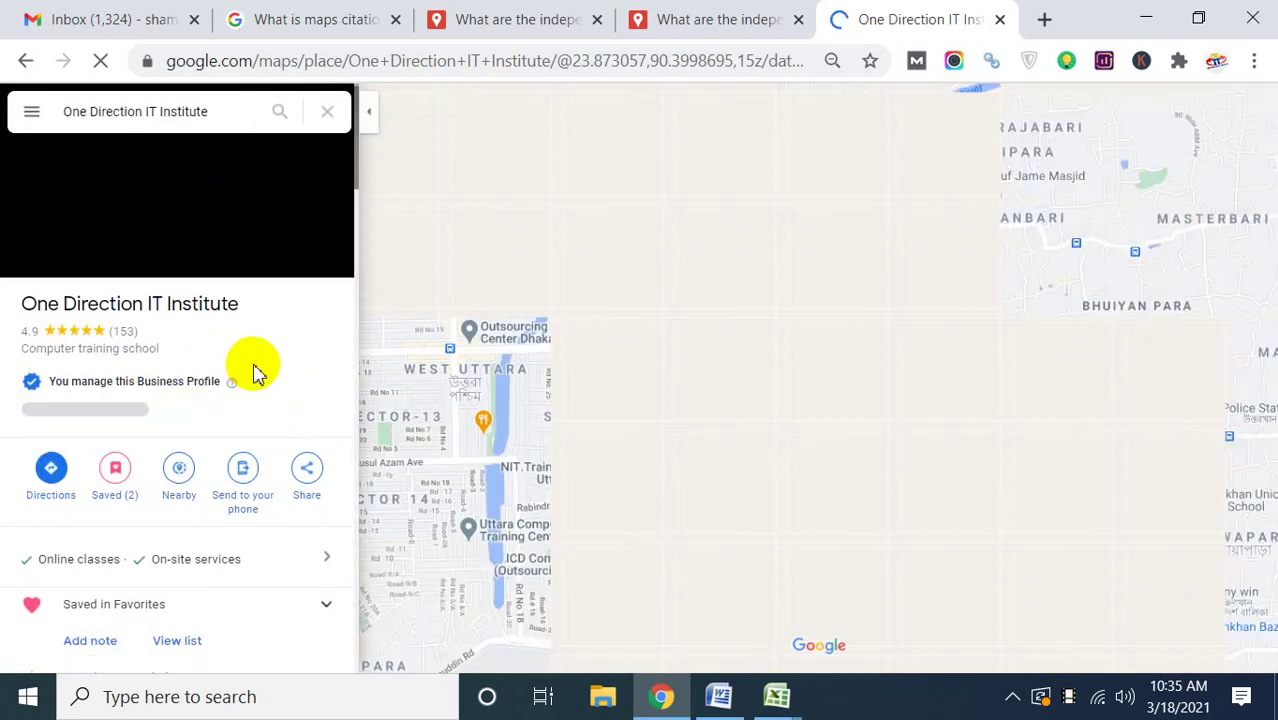
scroll(251, 368, "down", 3)
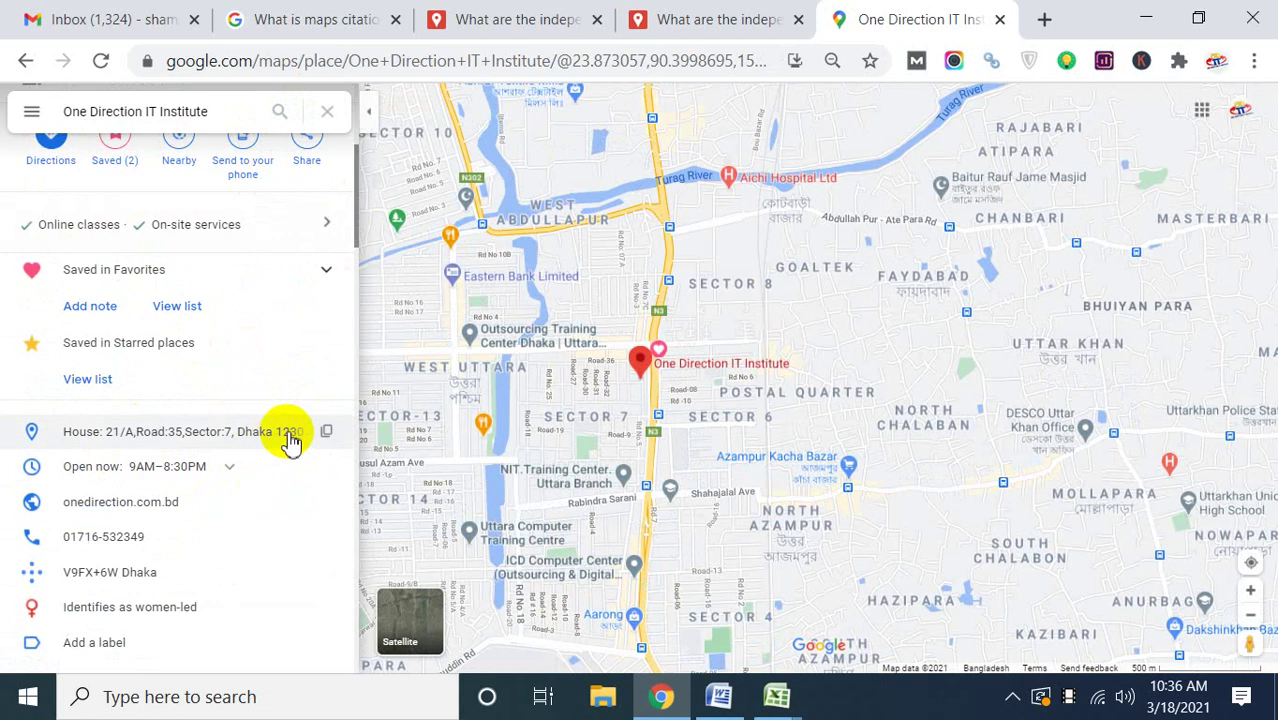
mouse_move(338, 441)
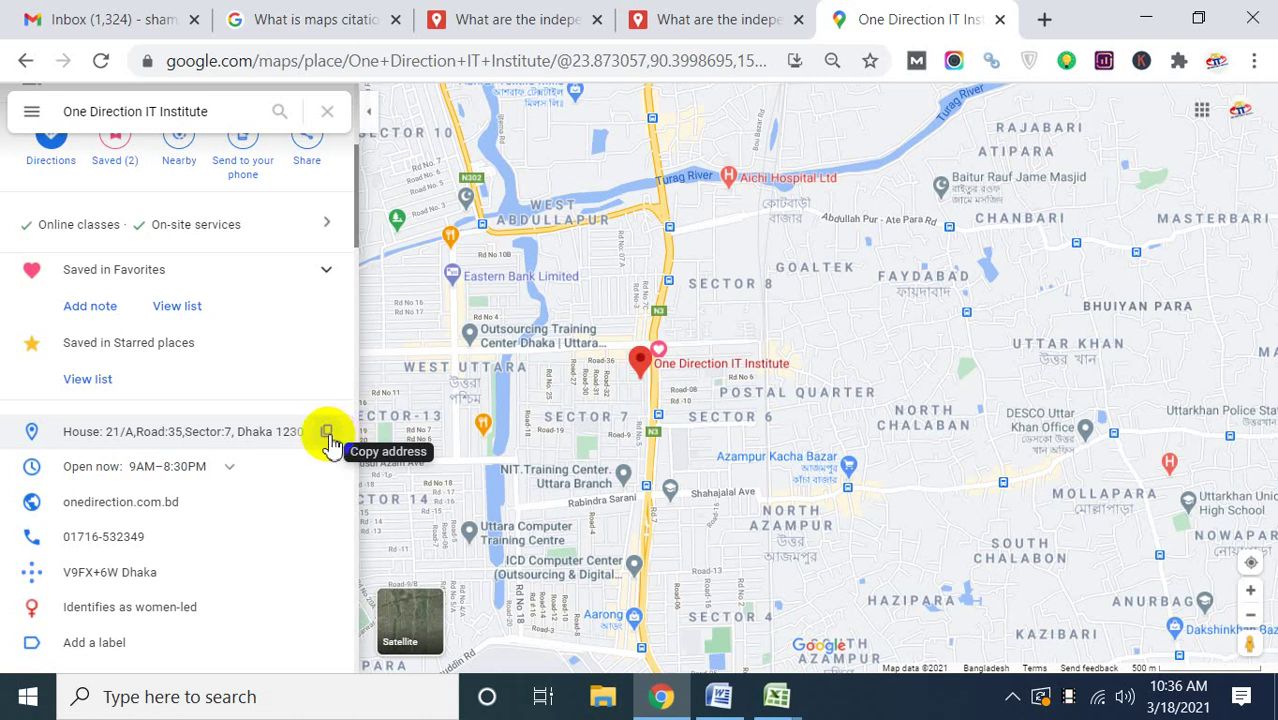
left_click(328, 434)
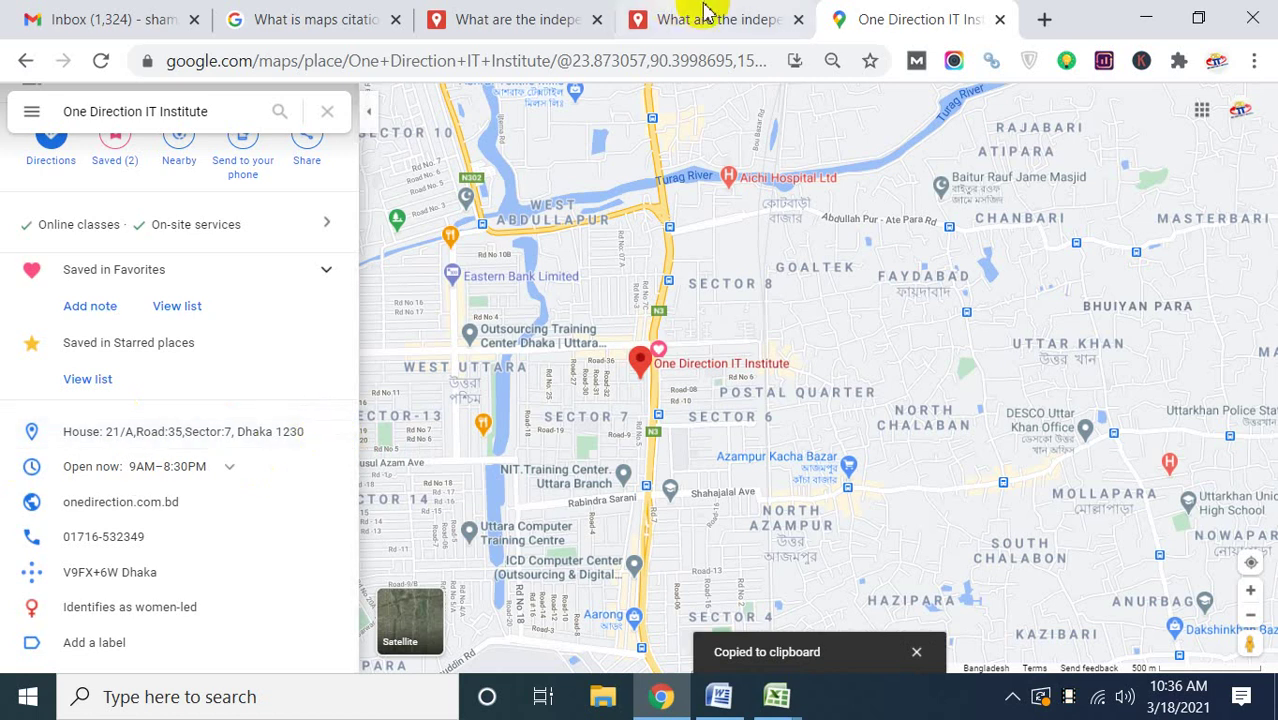
Switch back to the My Maps map and search it for the copied business address.
left_click(563, 20)
left_click(690, 16)
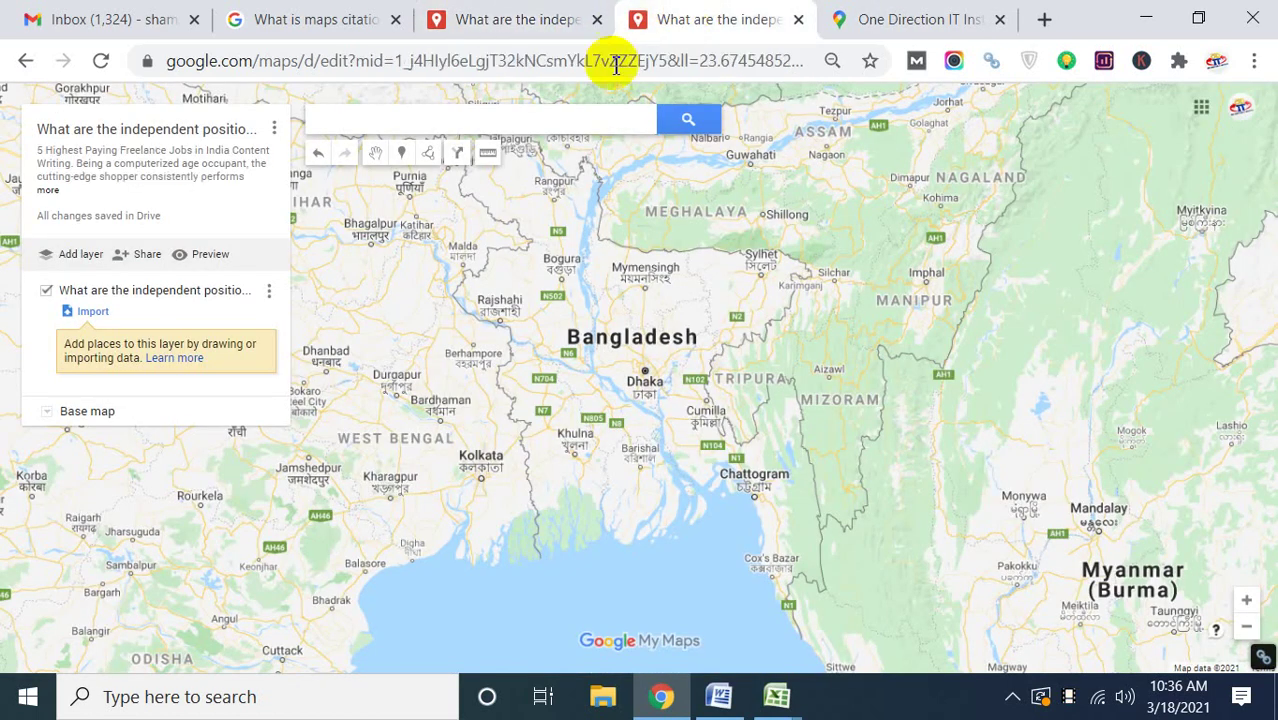
left_click(380, 118)
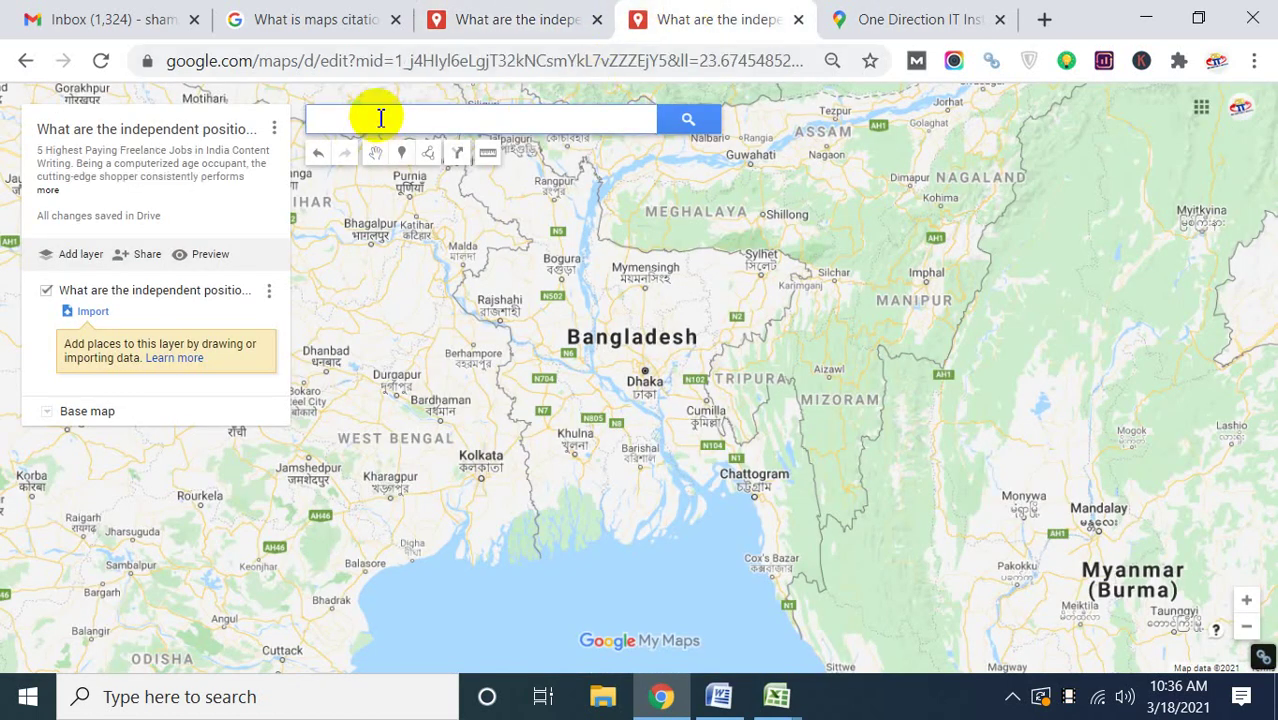
key("ctrl+v")
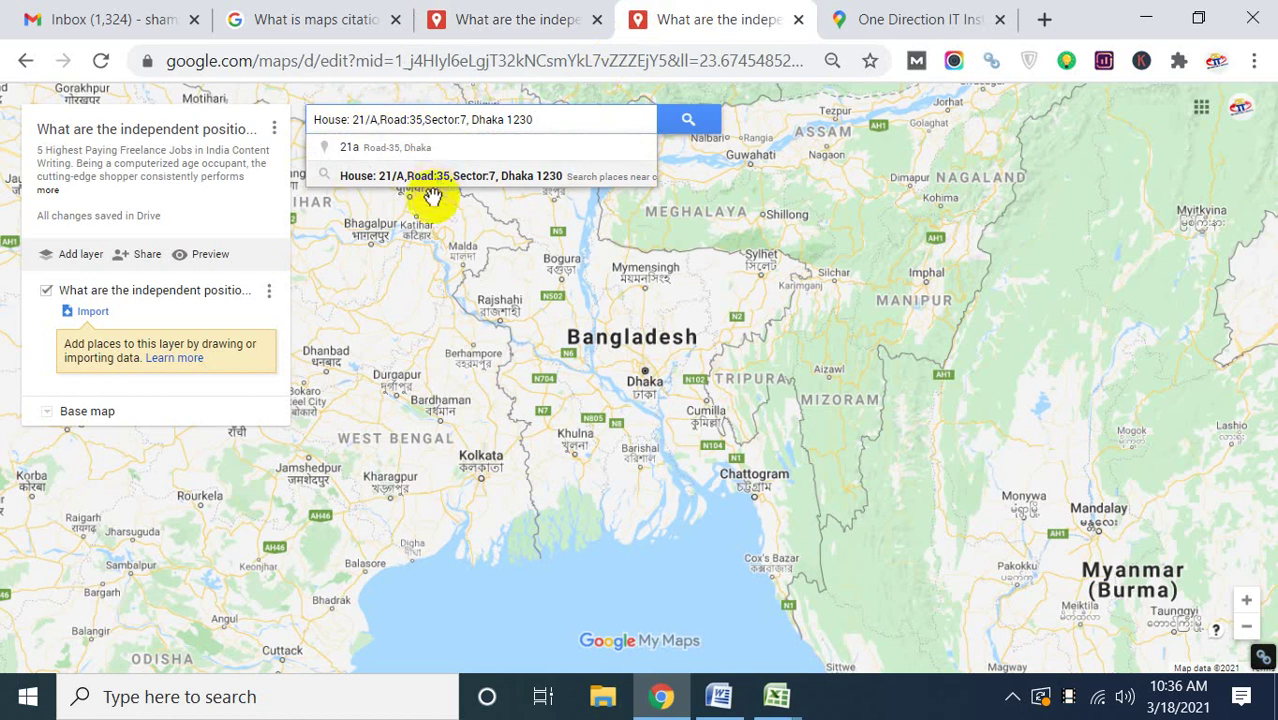
left_click(430, 184)
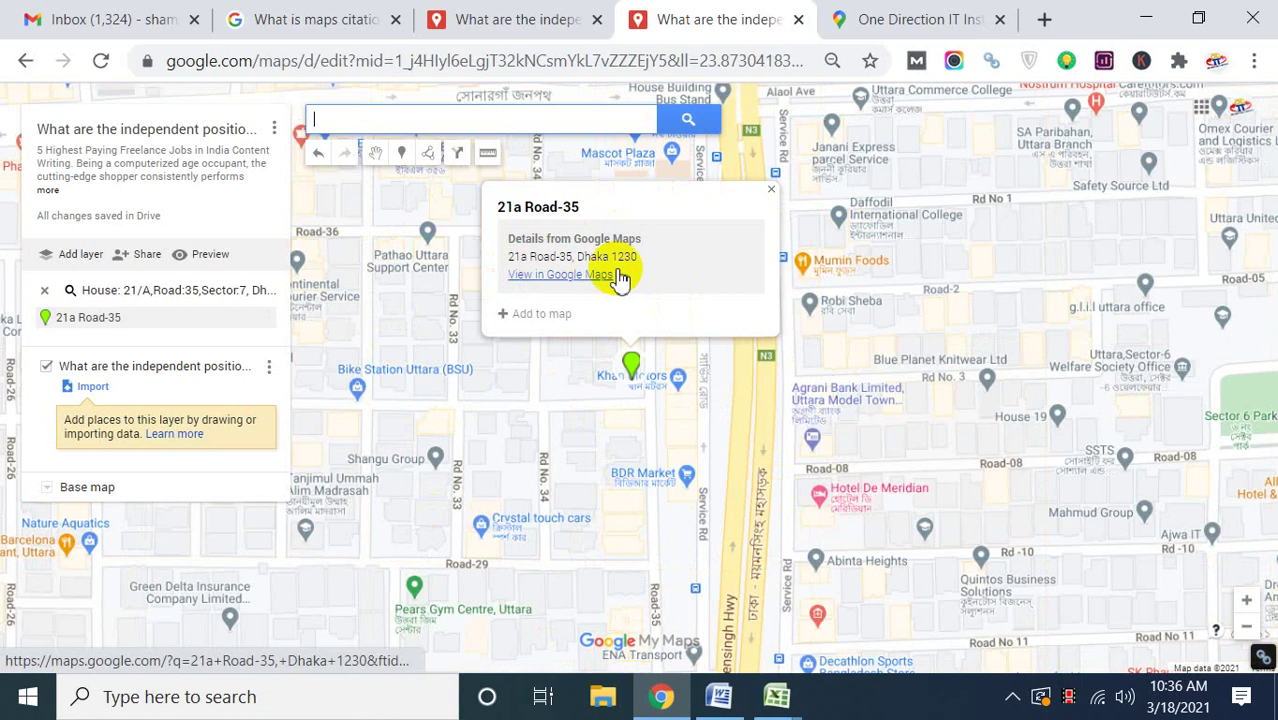
Place a marker on the found address and paste the entire text of the Word document as its description.
left_click(401, 155)
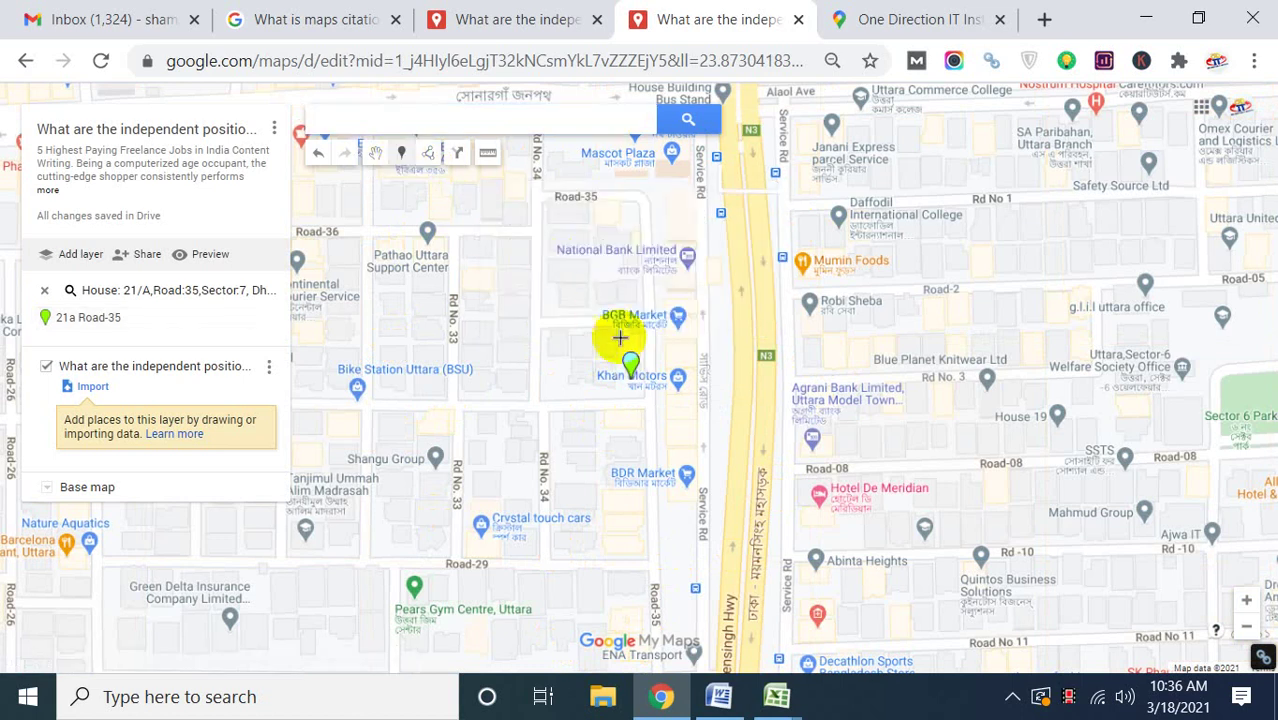
left_click(625, 380)
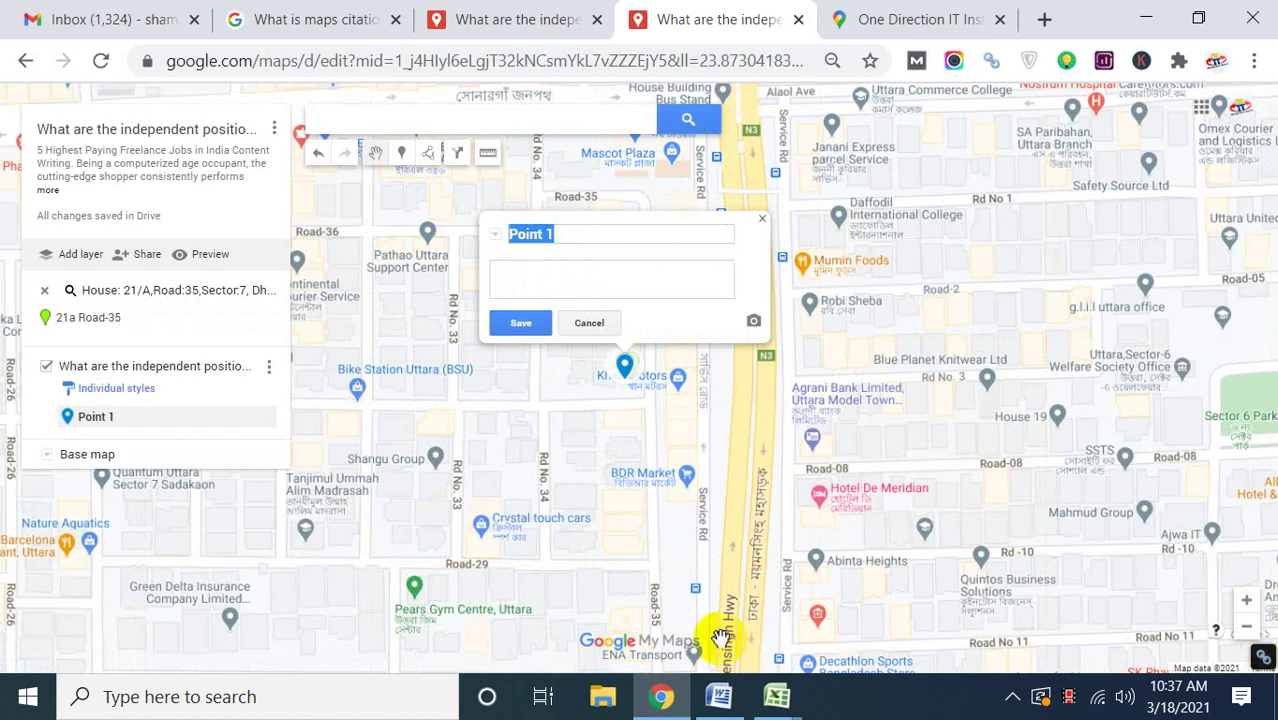
left_click(722, 692)
left_click(450, 437)
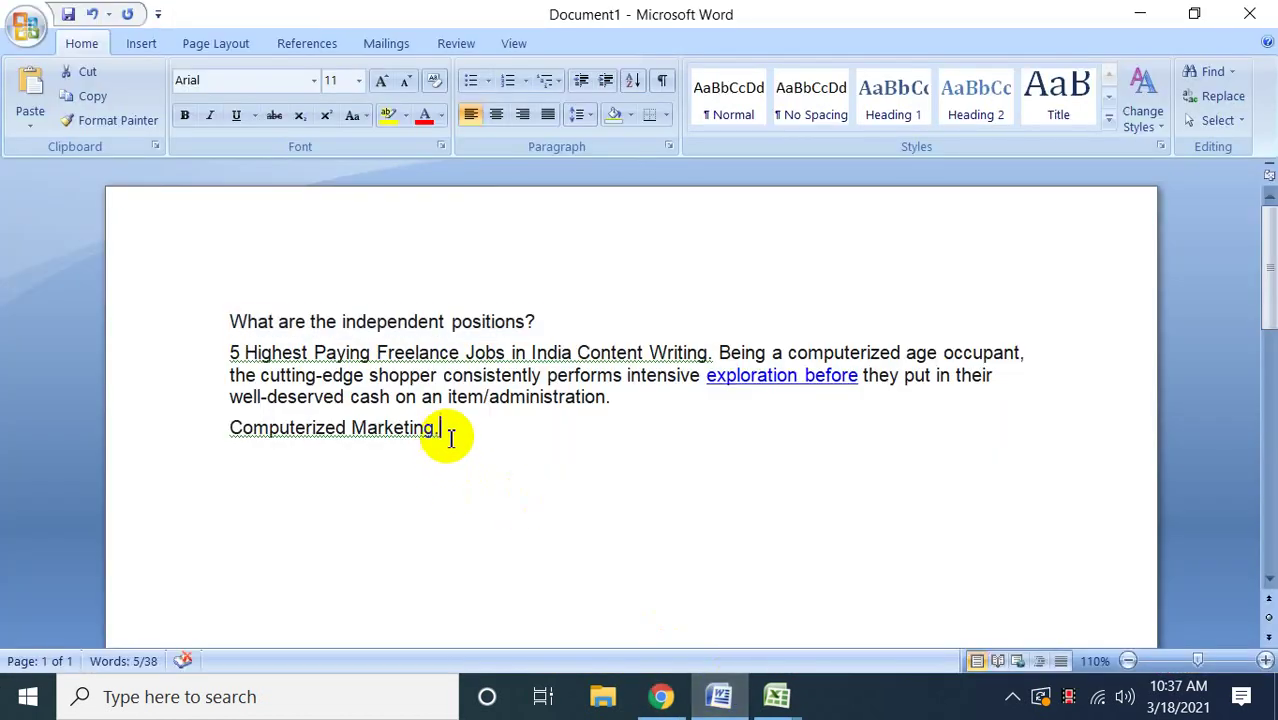
key("ctrl+a")
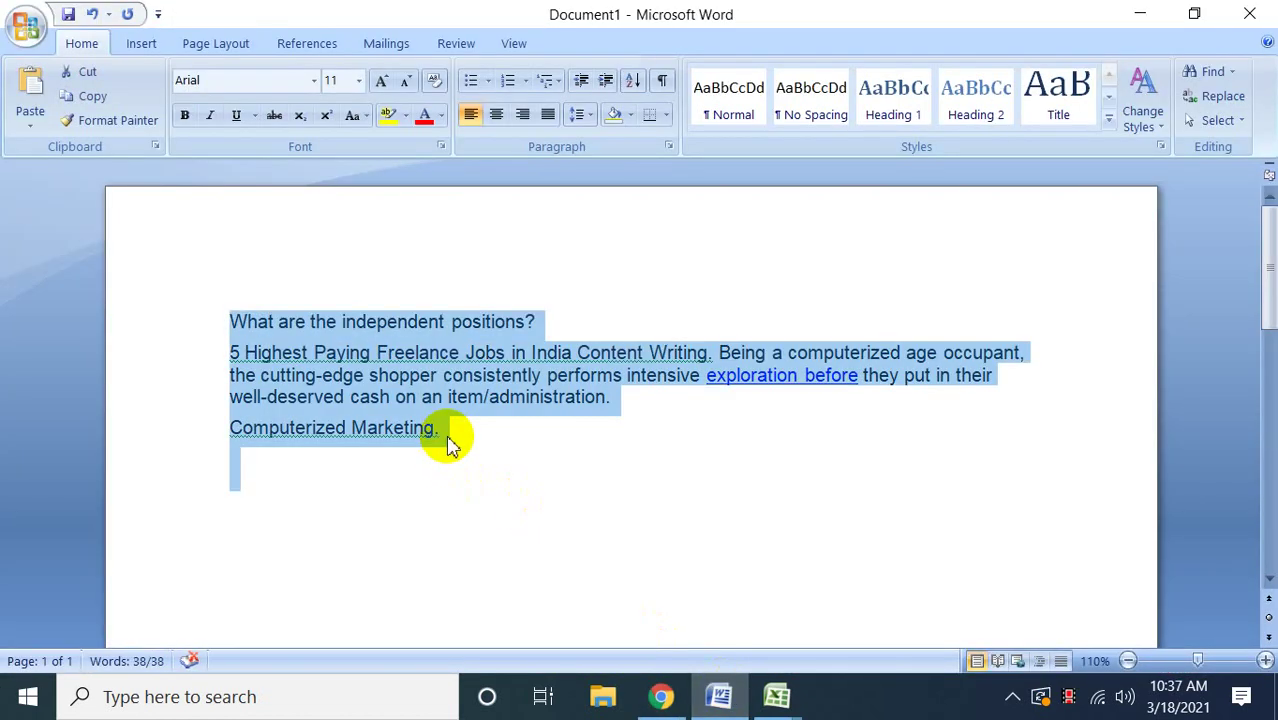
left_click(655, 692)
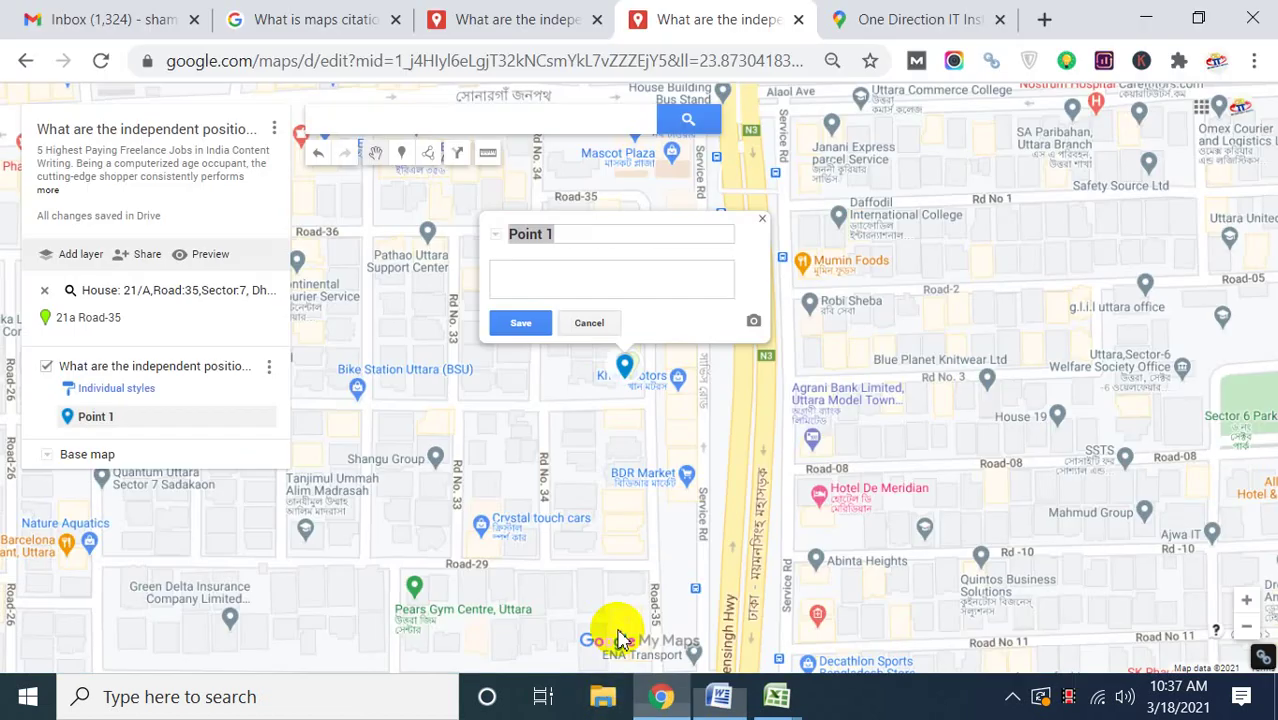
key("ctrl+v")
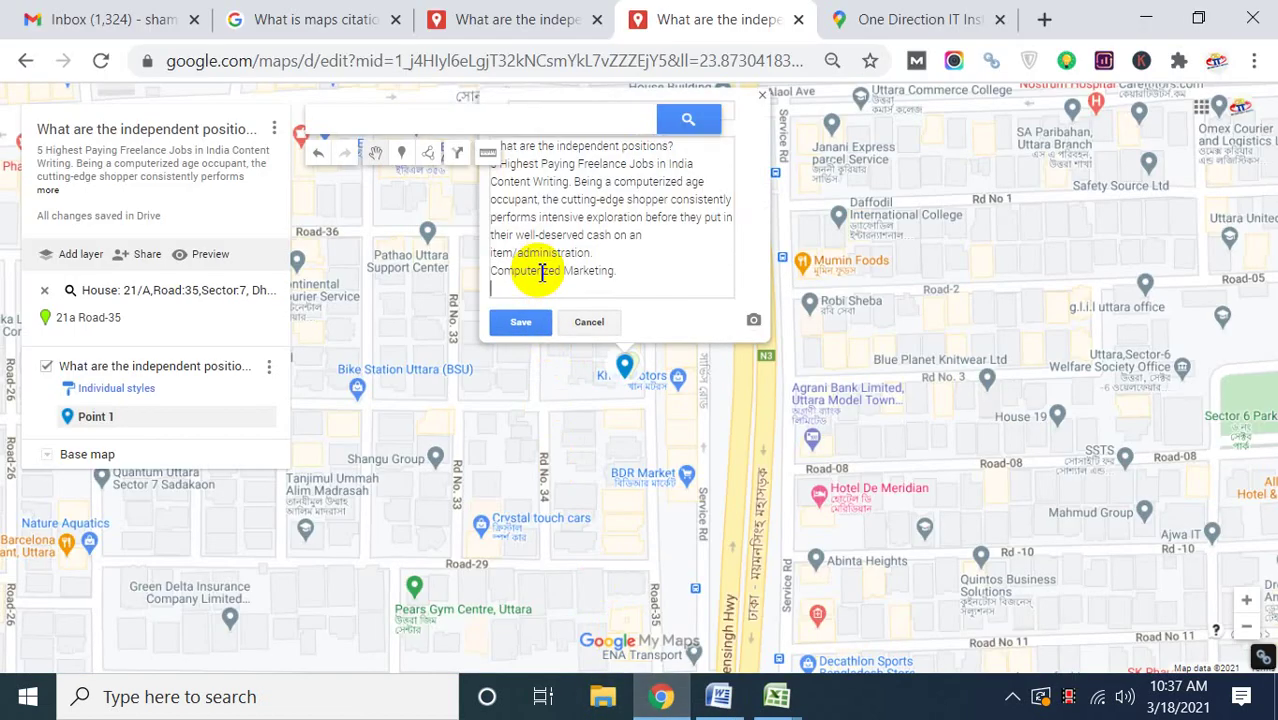
Replace the marker's title with the heading "What are the independent positions?".
left_click_drag(807, 291, 817, 388)
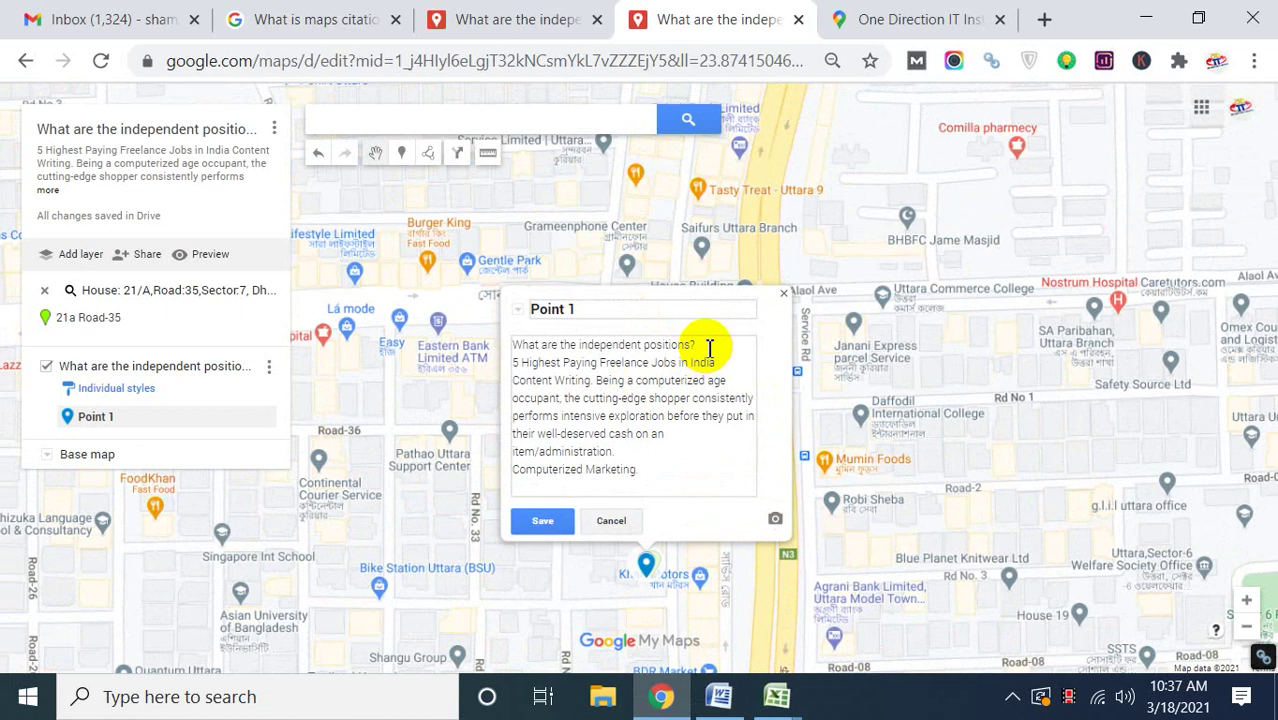
left_click_drag(709, 347, 512, 342)
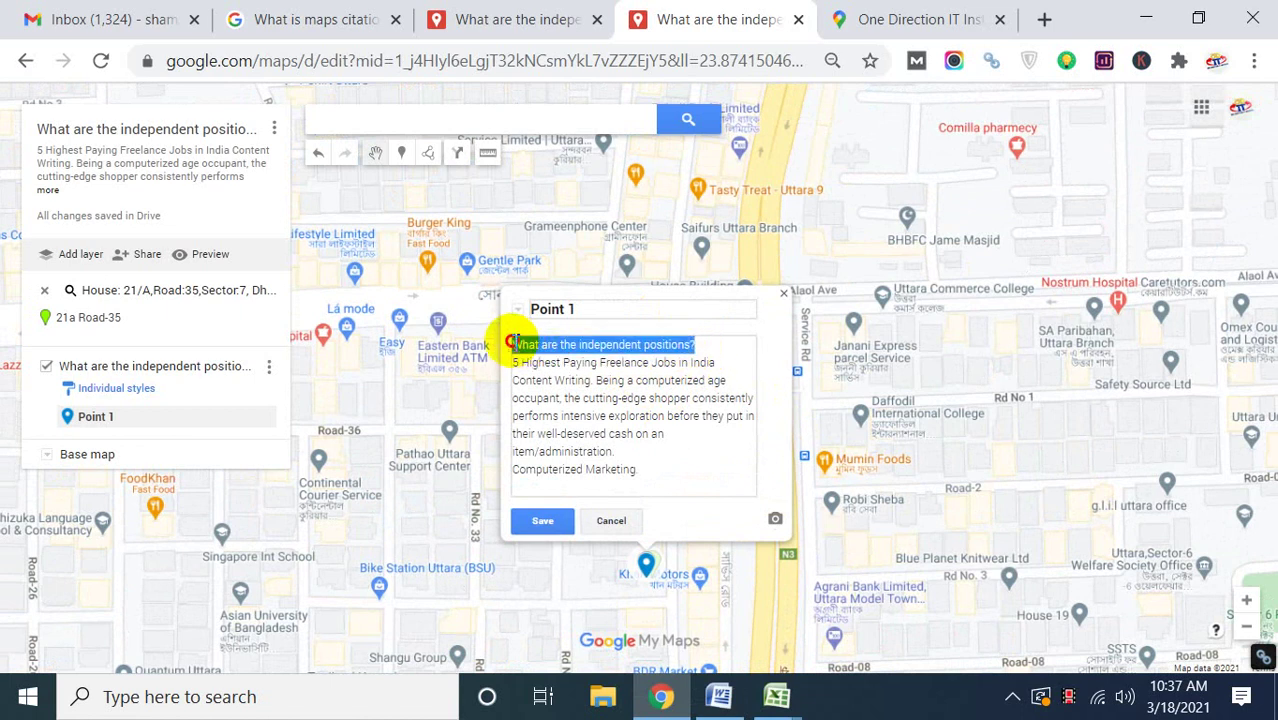
left_click(605, 303)
key("ctrl+v")
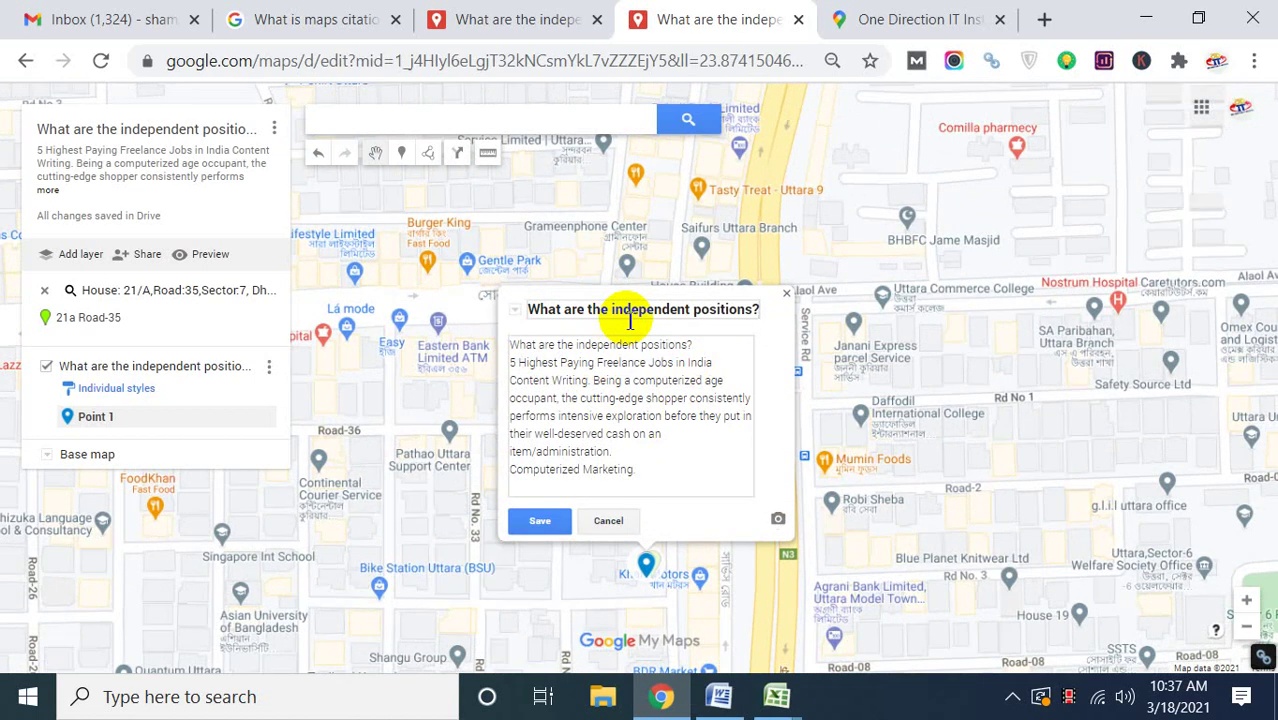
Upload the "Untitled design" image from the Downloads folder to the marker and save the marker.
left_click(778, 524)
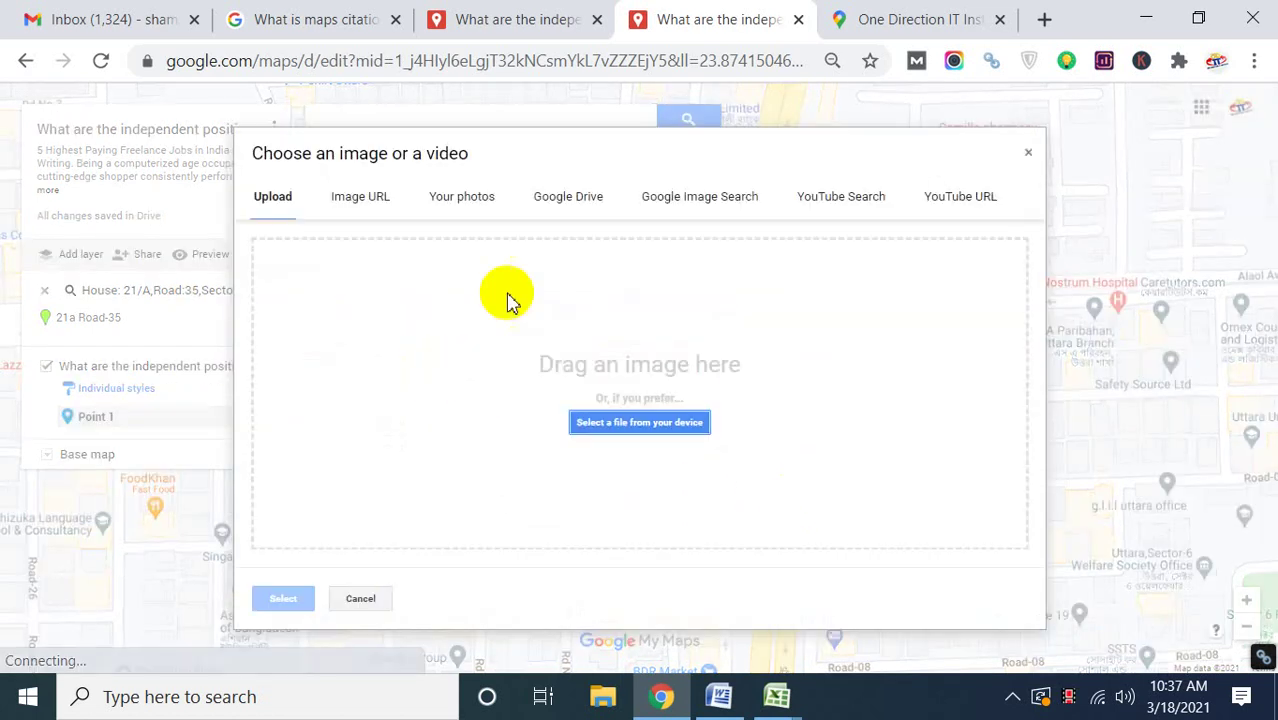
left_click(666, 422)
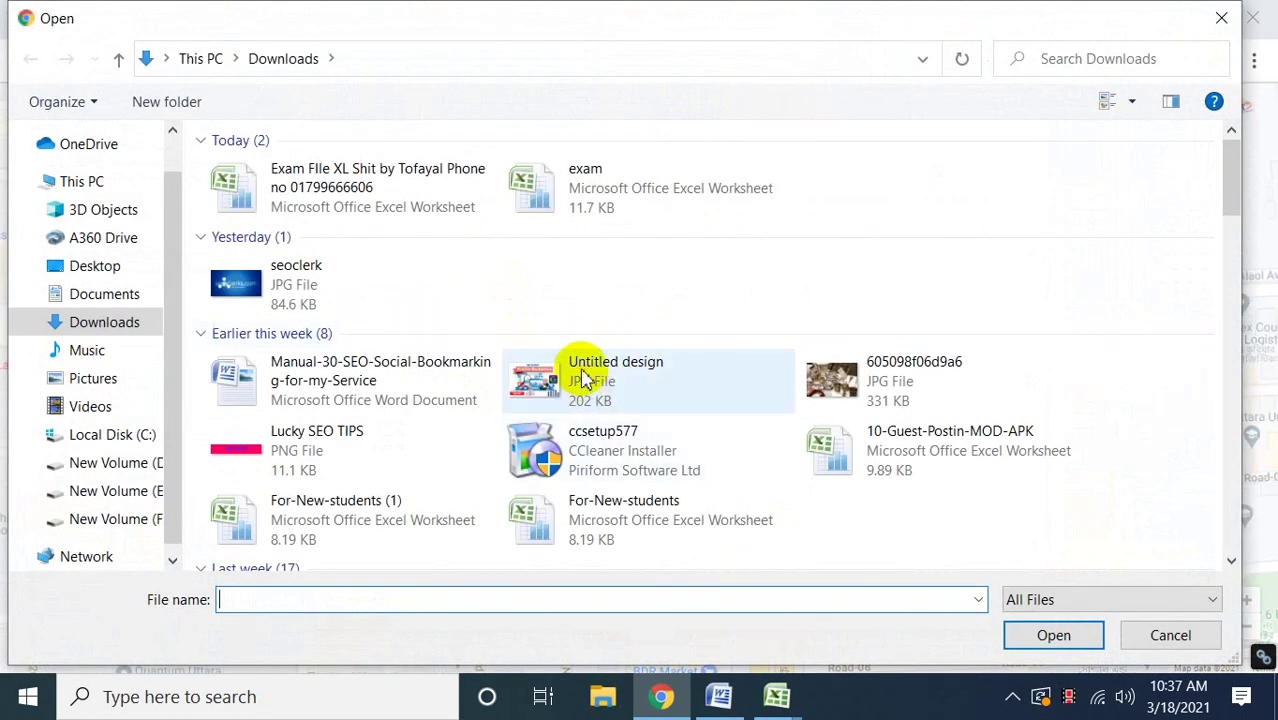
left_click(584, 377)
double_click(584, 377)
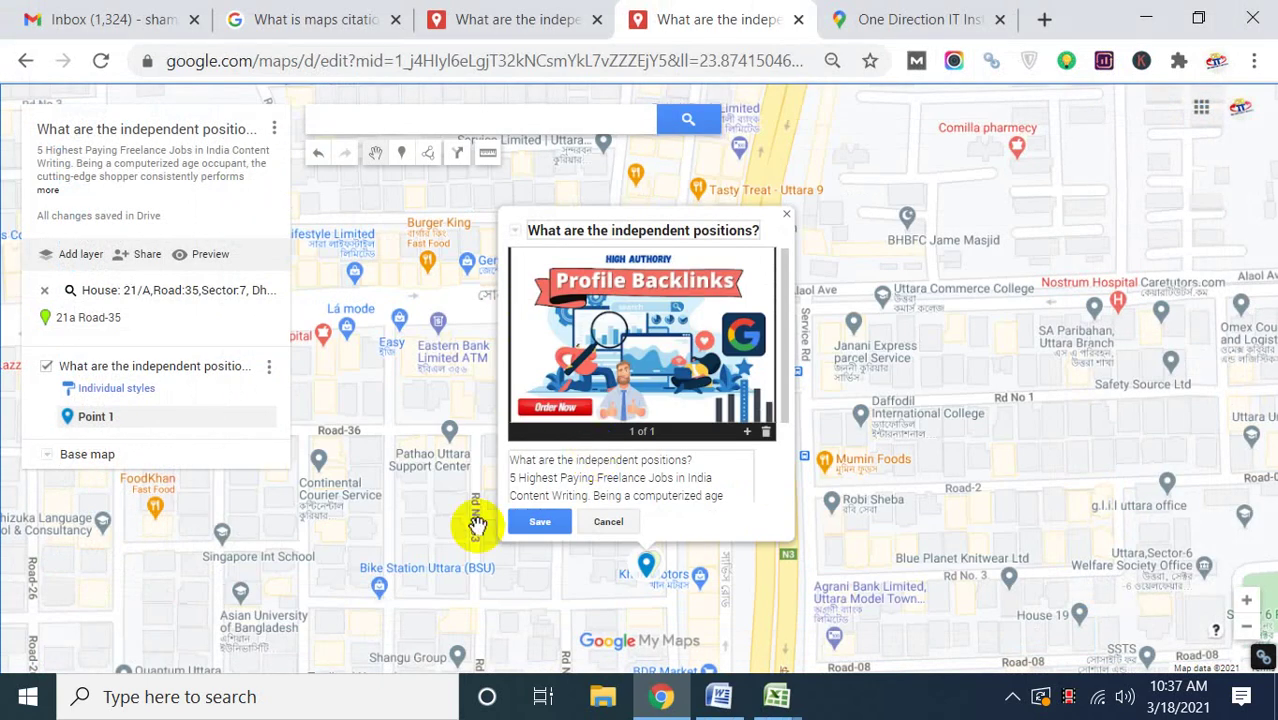
left_click(538, 521)
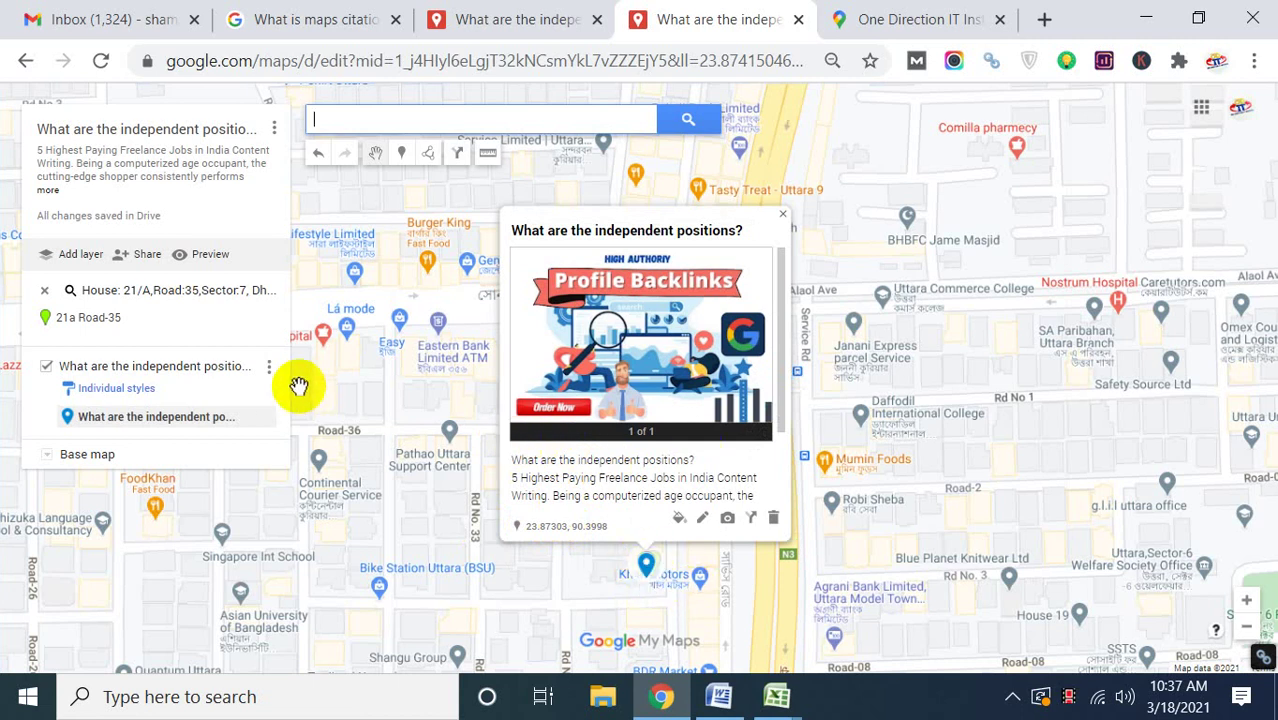
left_click(268, 369)
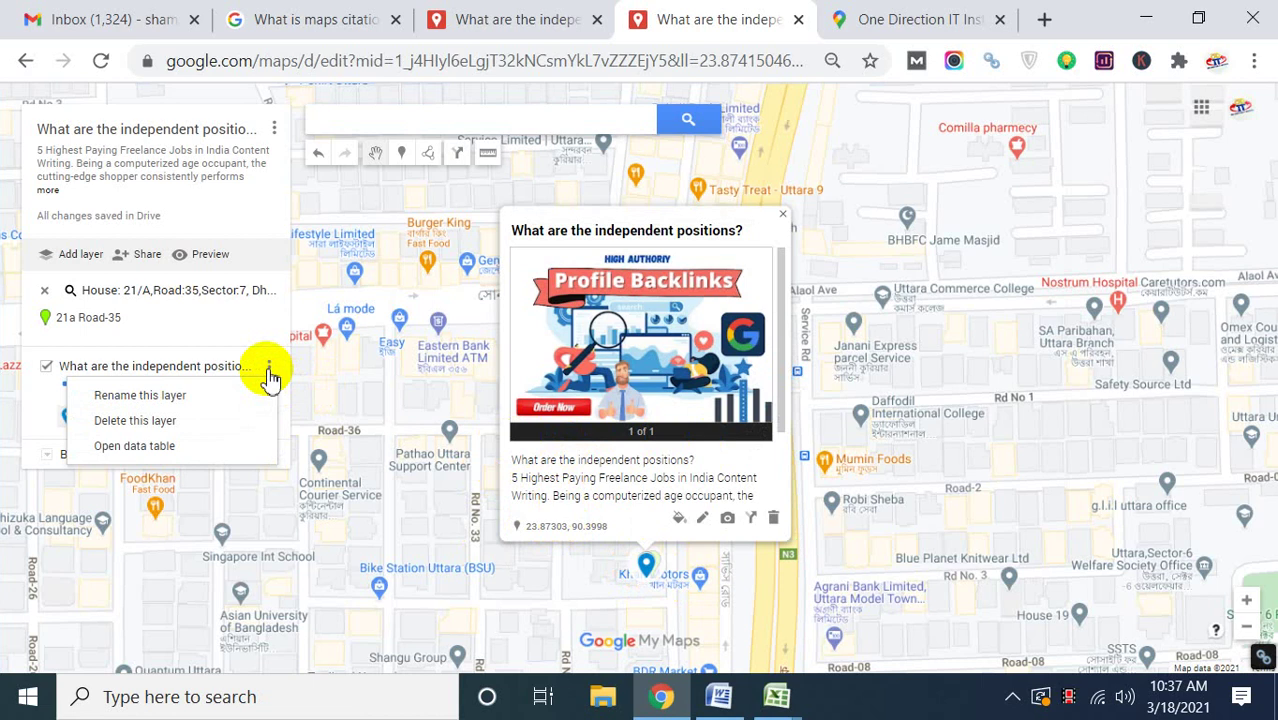
left_click(40, 420)
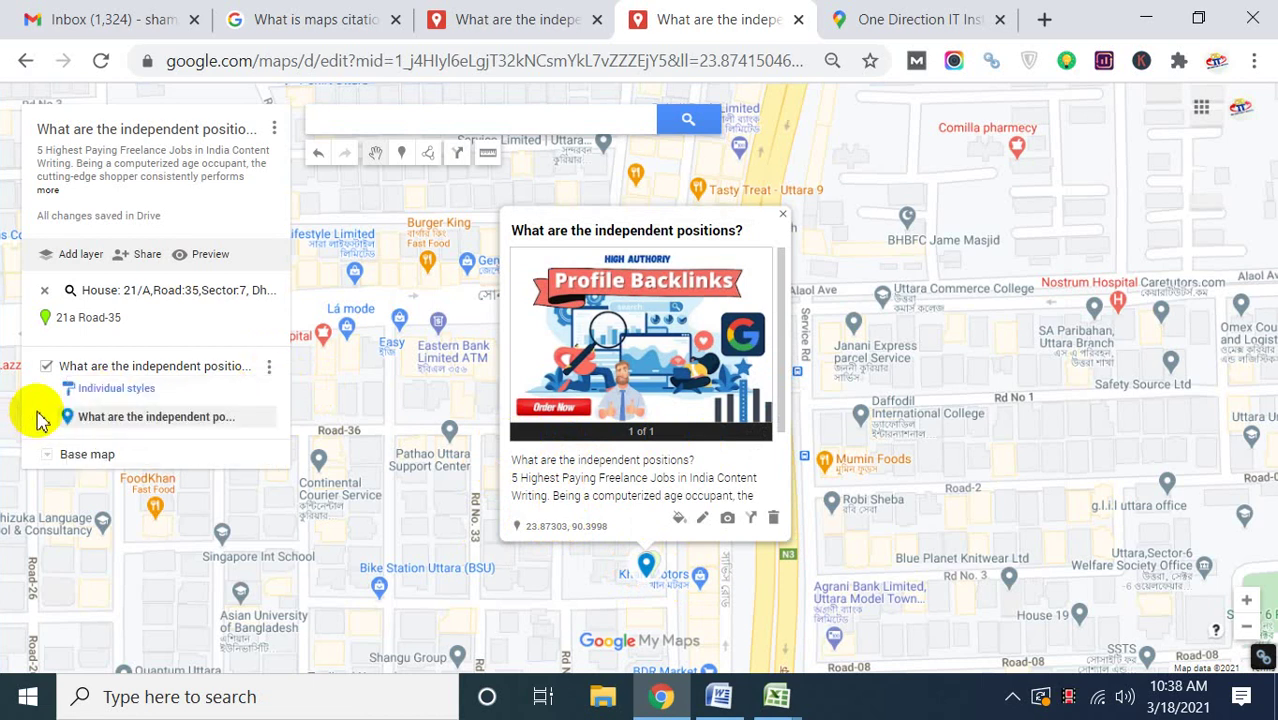
left_click(105, 392)
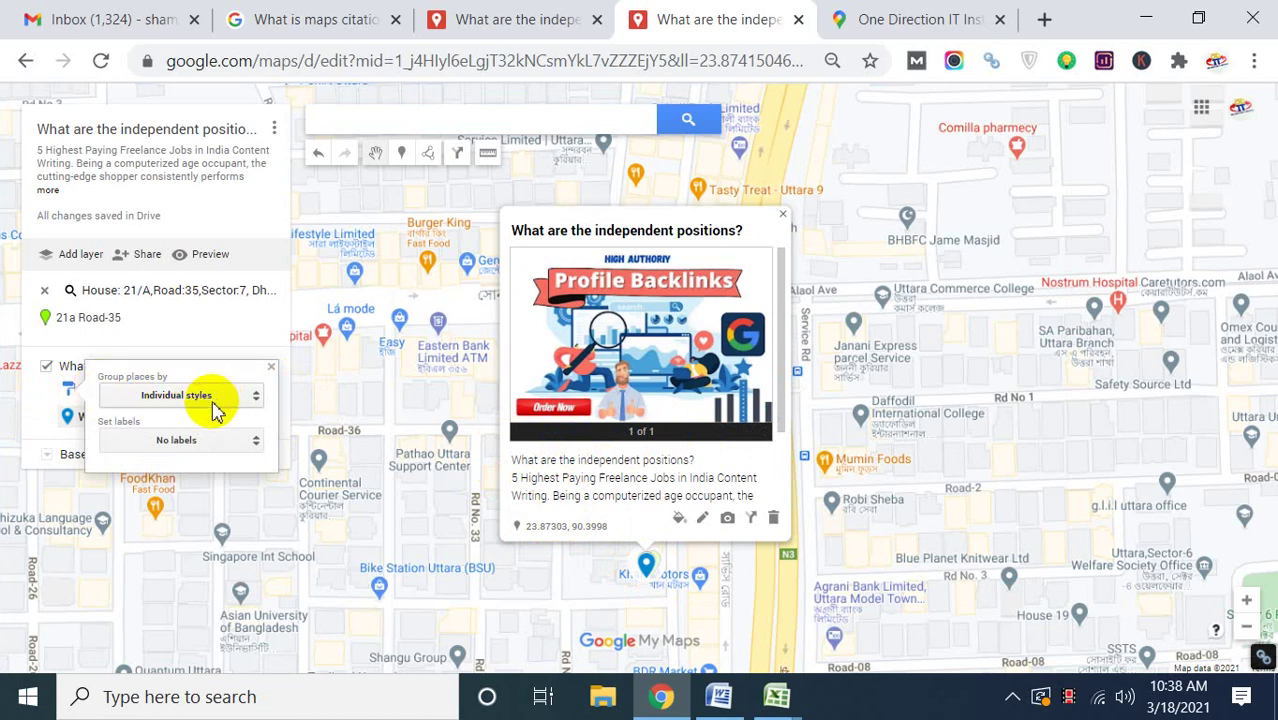
left_click(215, 447)
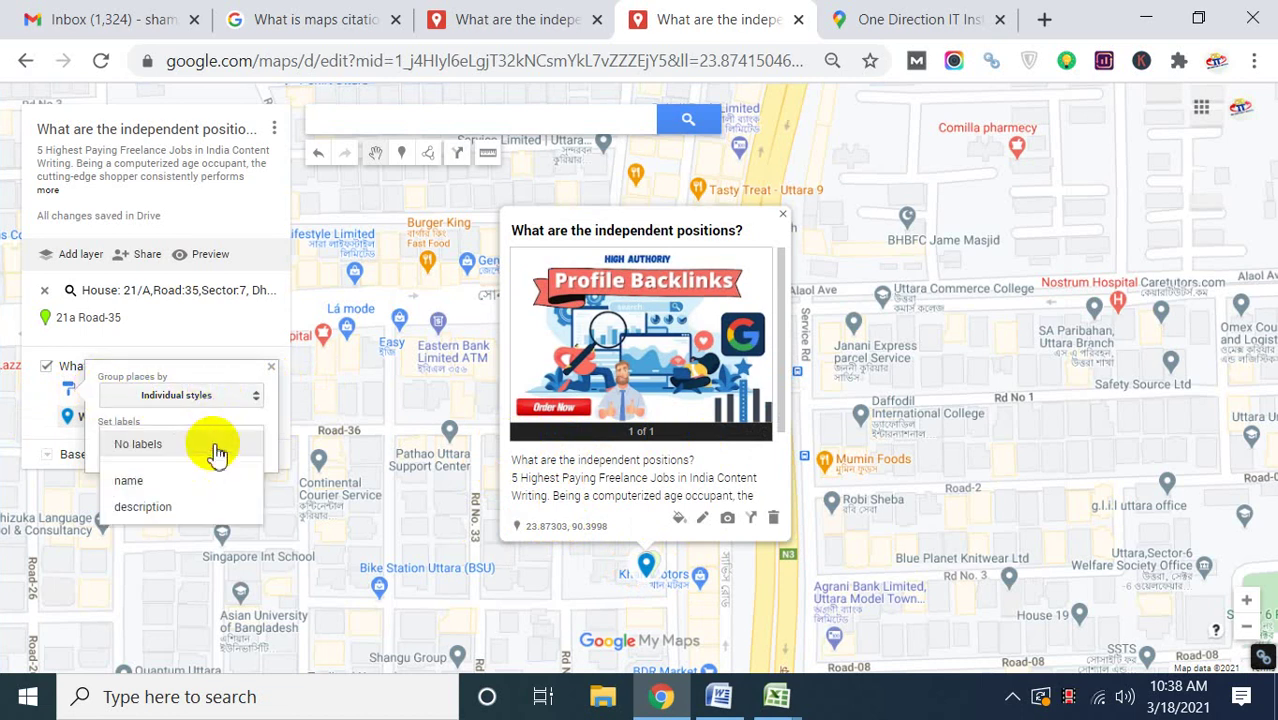
left_click(222, 395)
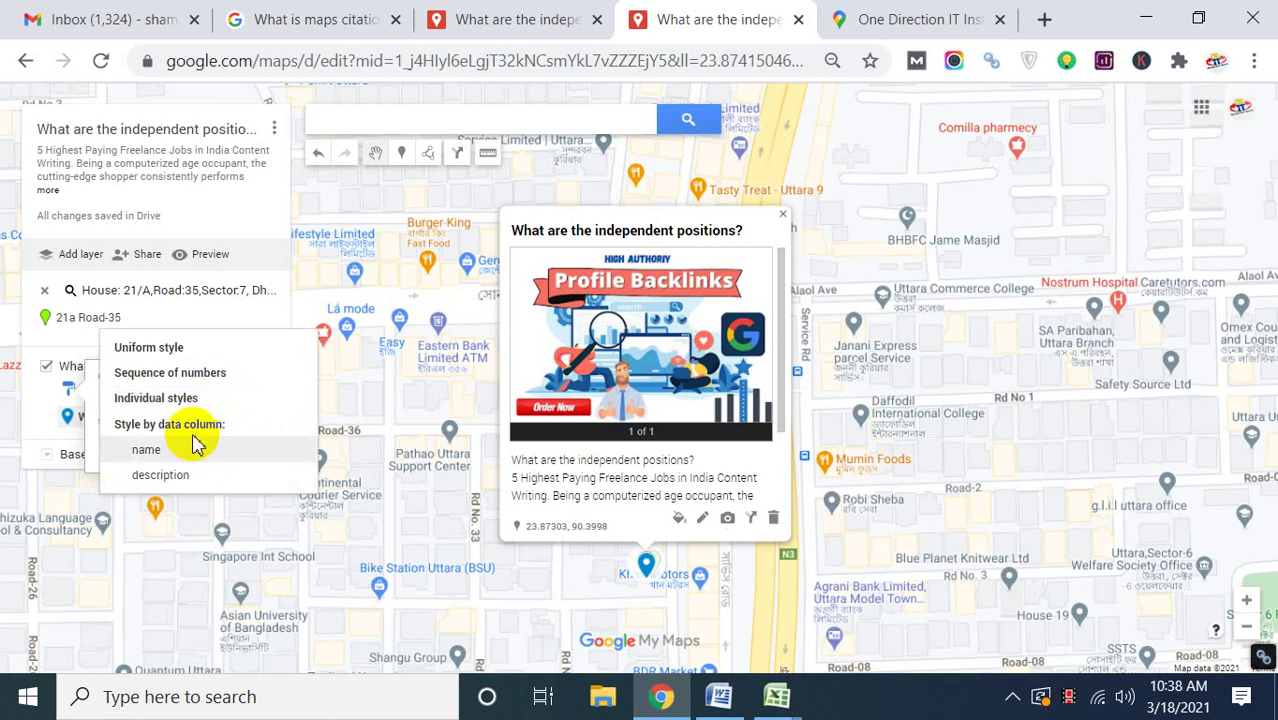
left_click(196, 314)
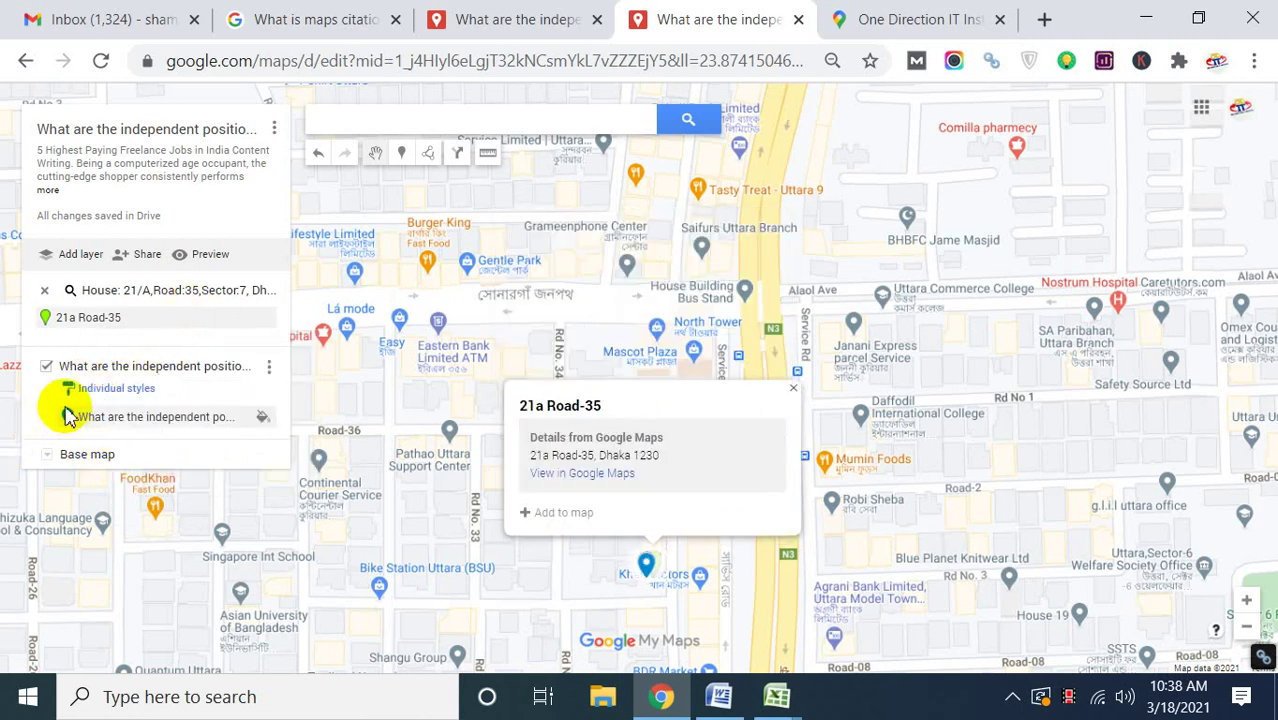
Change the colour of the layer's "What are the independent positions?" marker to light red.
left_click(263, 419)
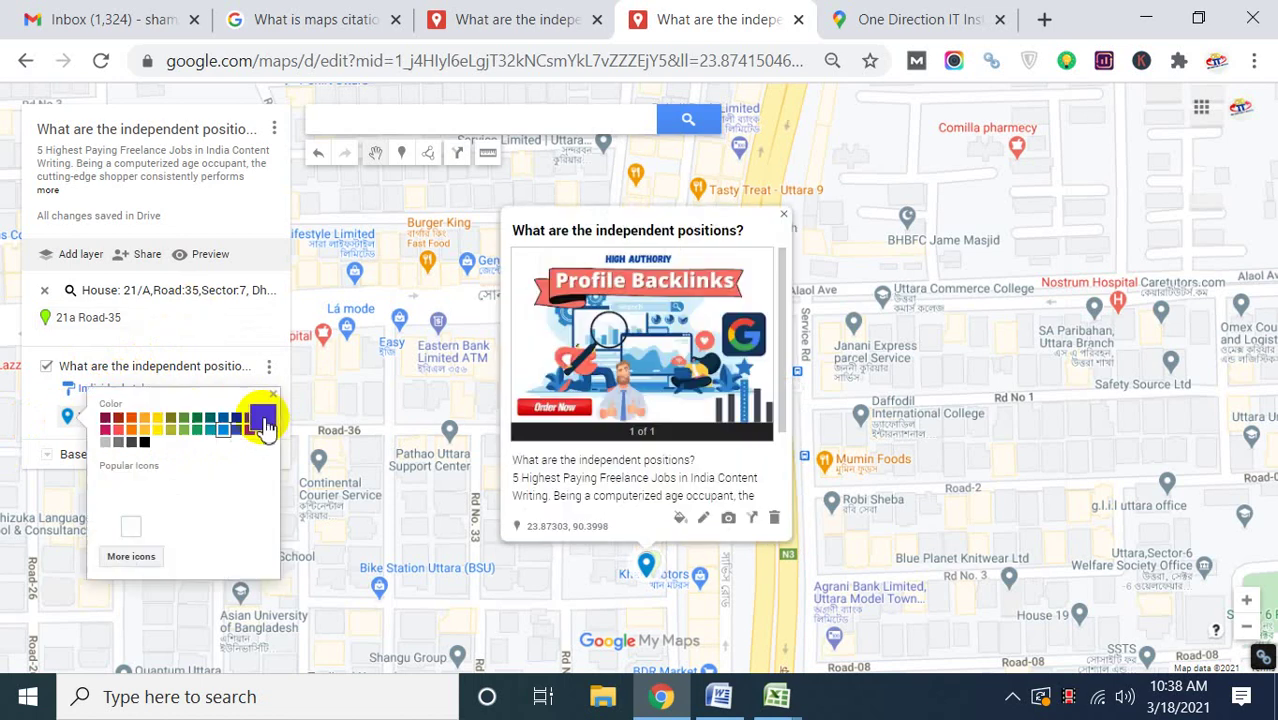
left_click(119, 432)
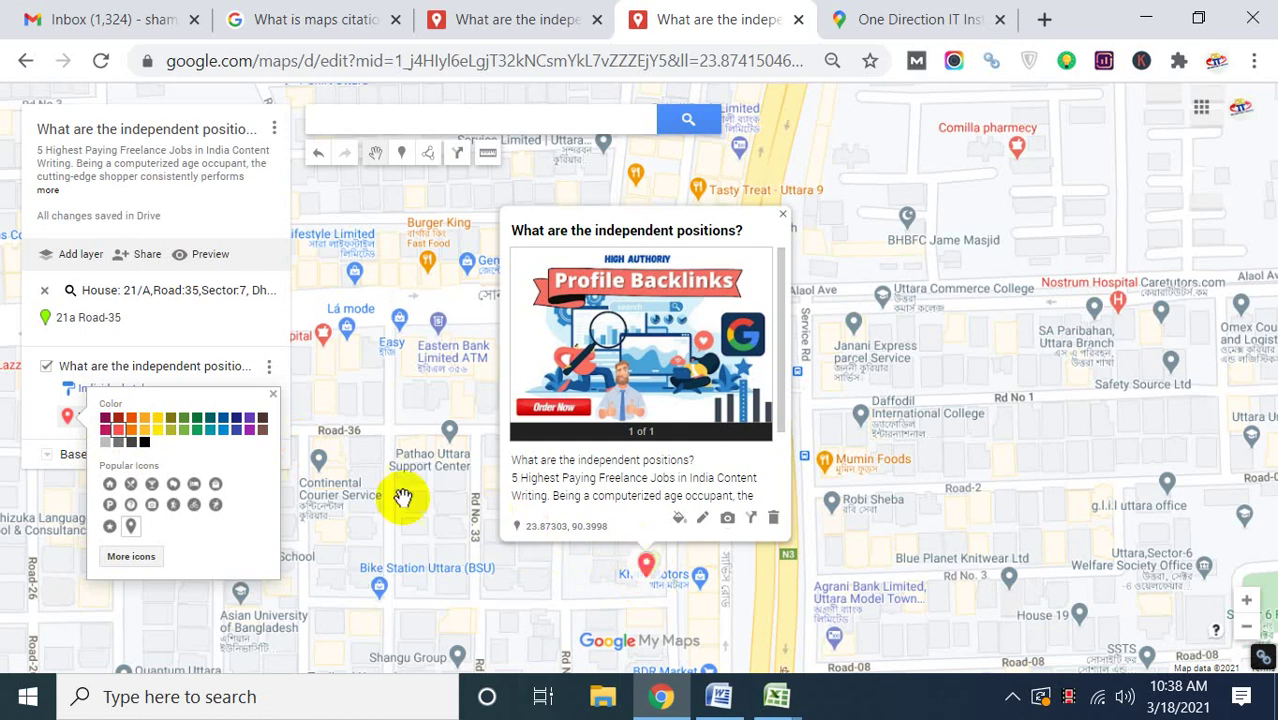
left_click(43, 410)
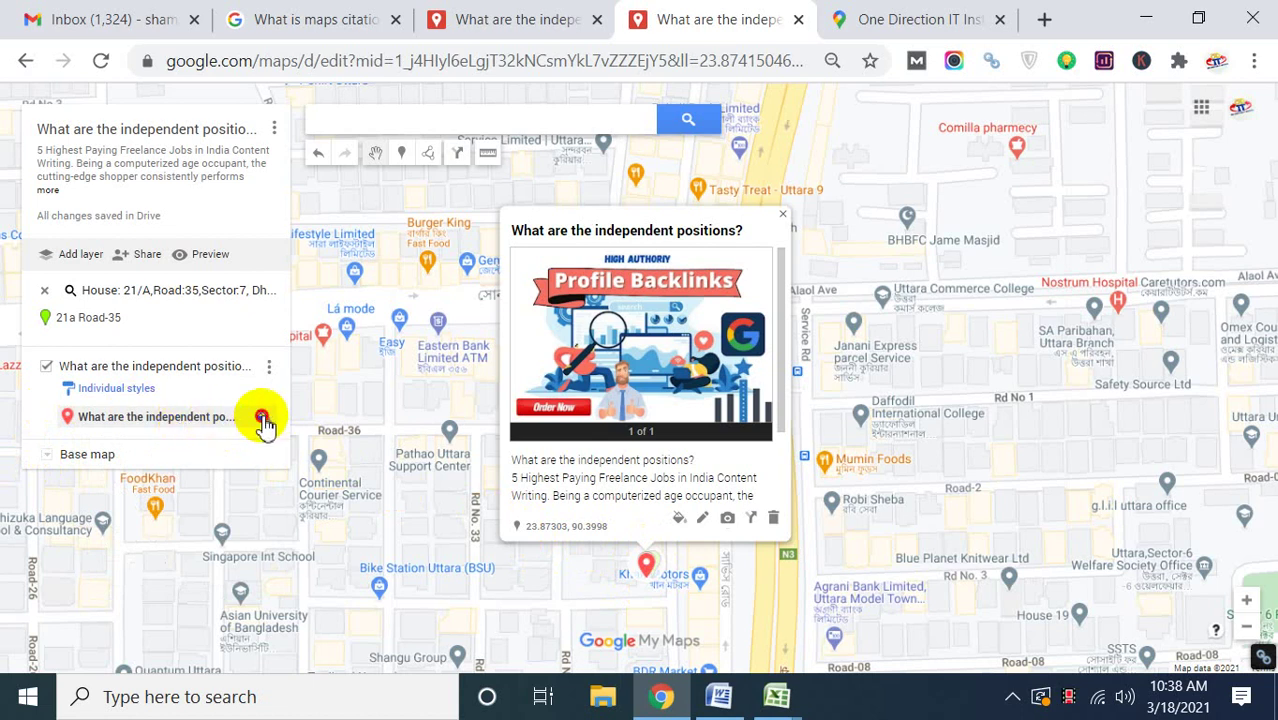
Reapply the light red colour to the marker and close its style options and info window.
left_click(262, 418)
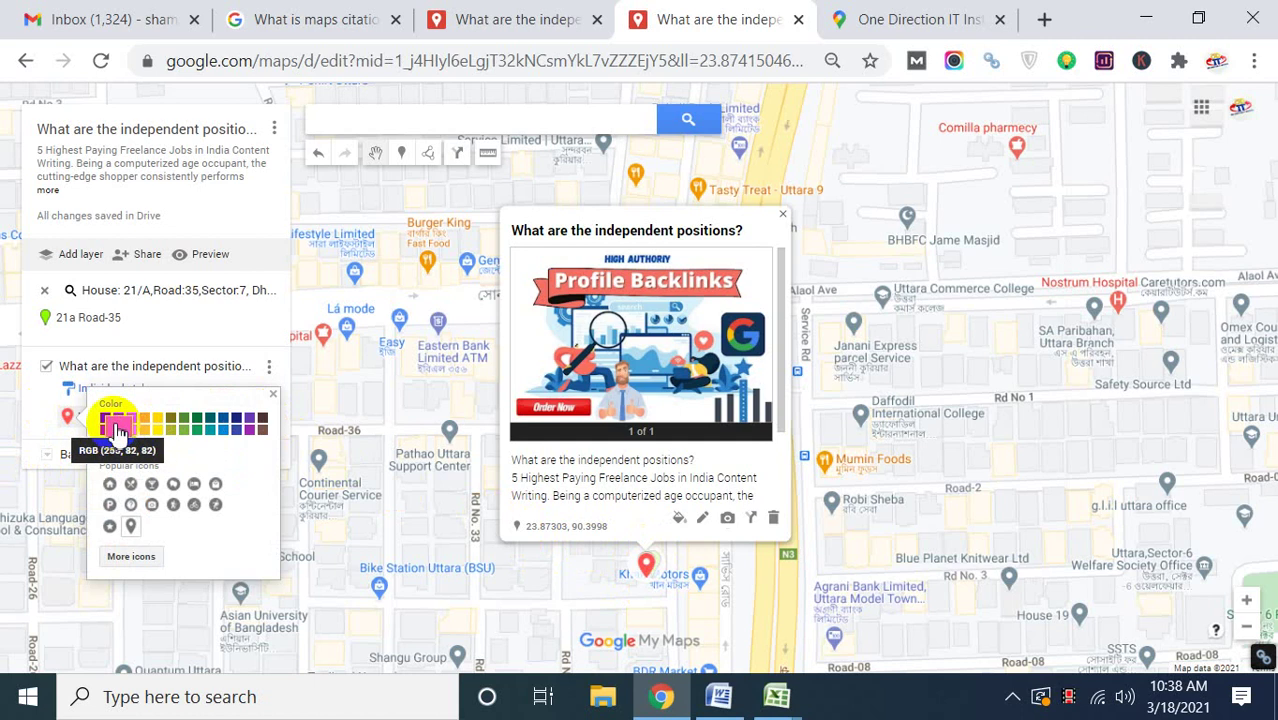
left_click(46, 398)
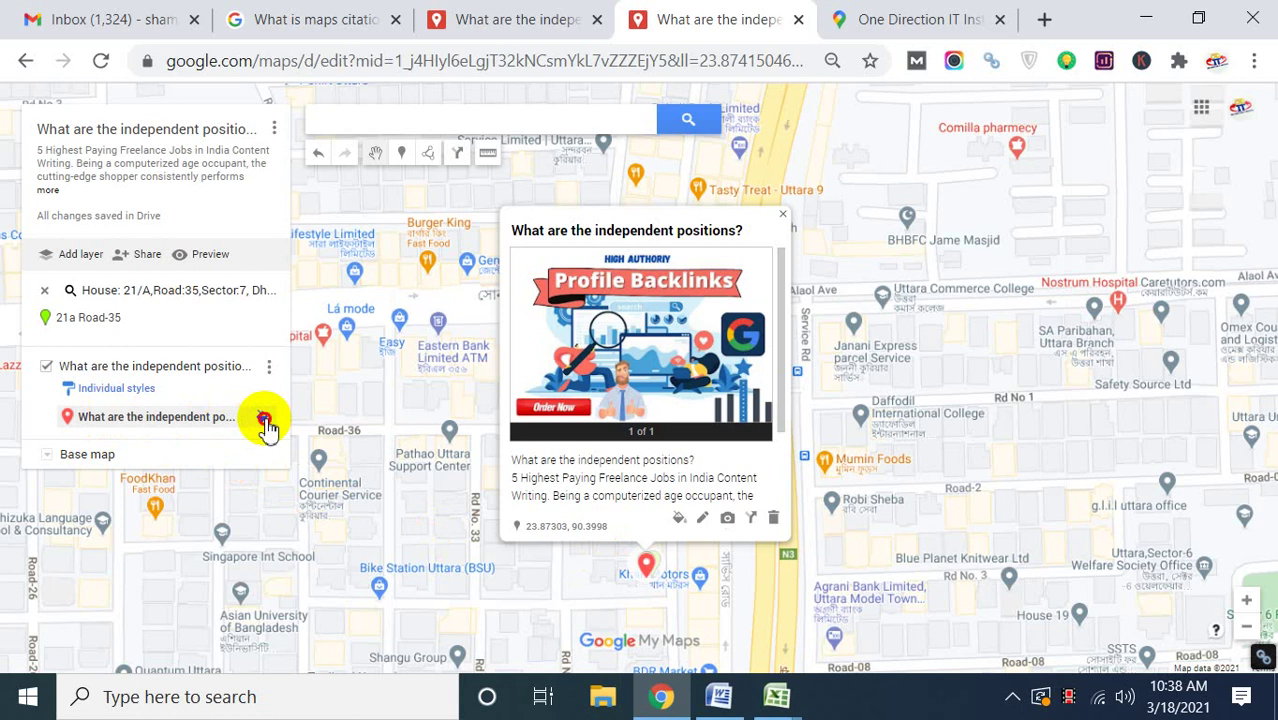
left_click(266, 423)
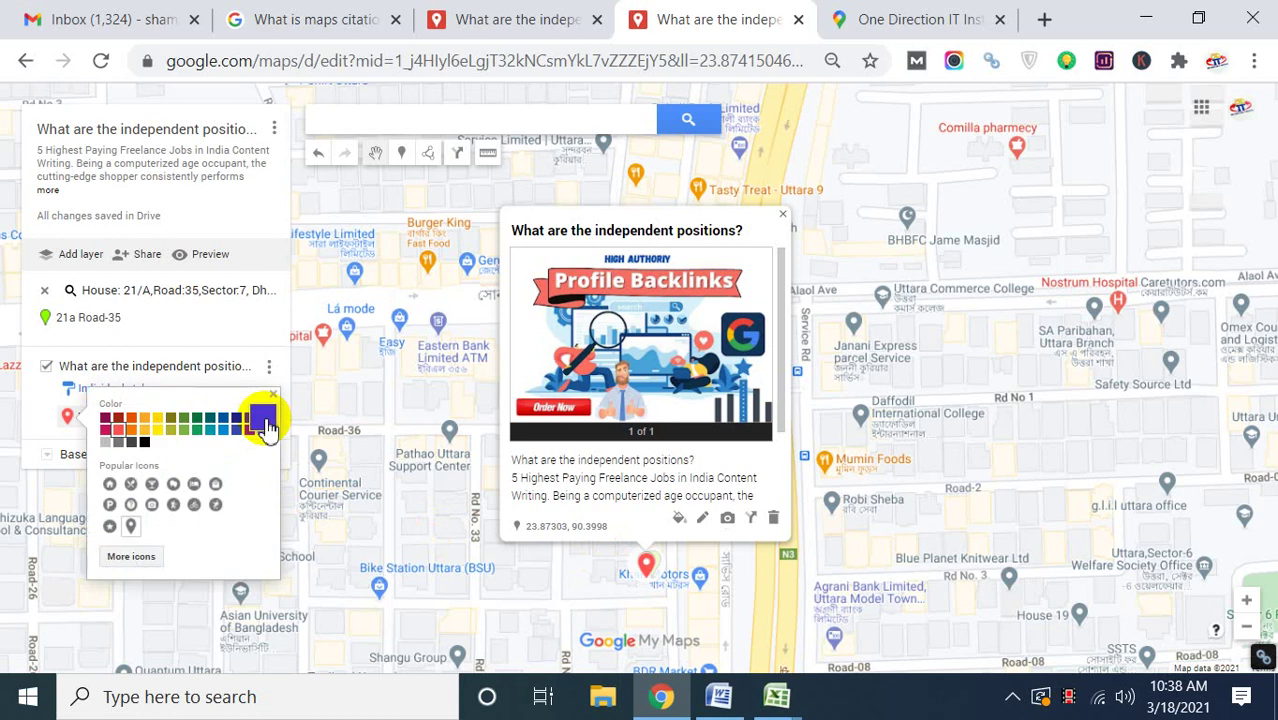
left_click(121, 430)
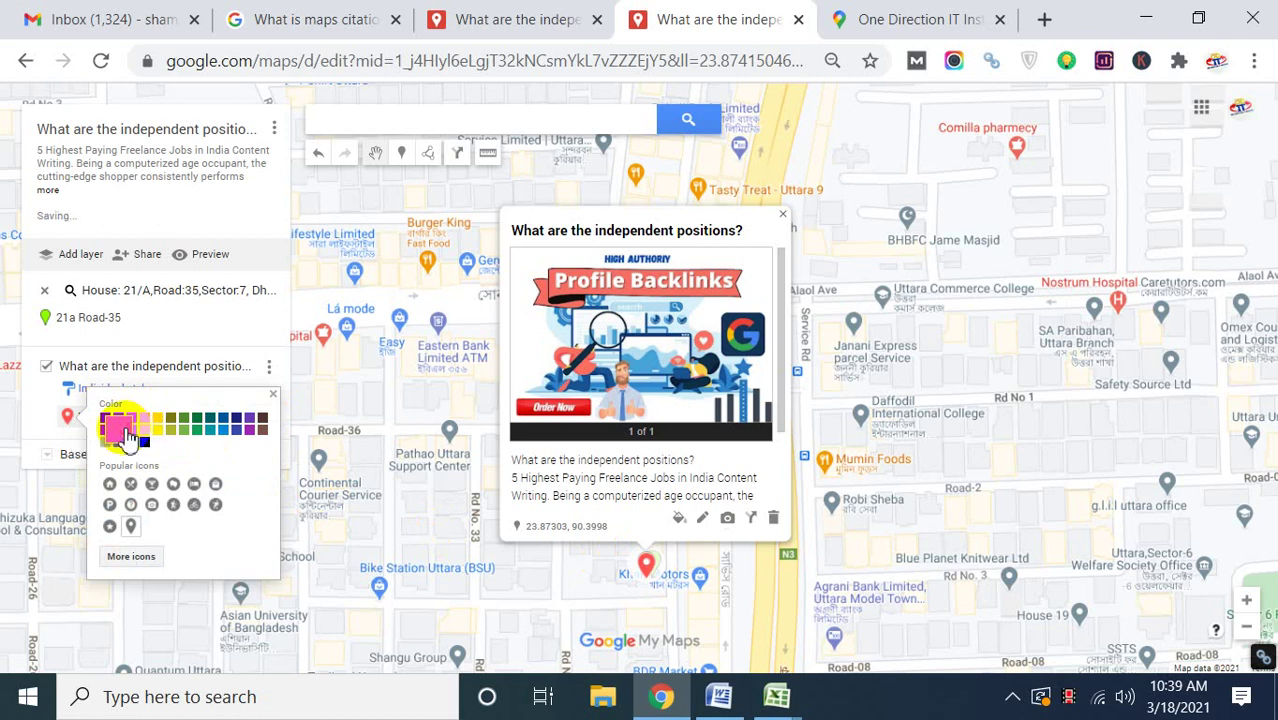
left_click(592, 576)
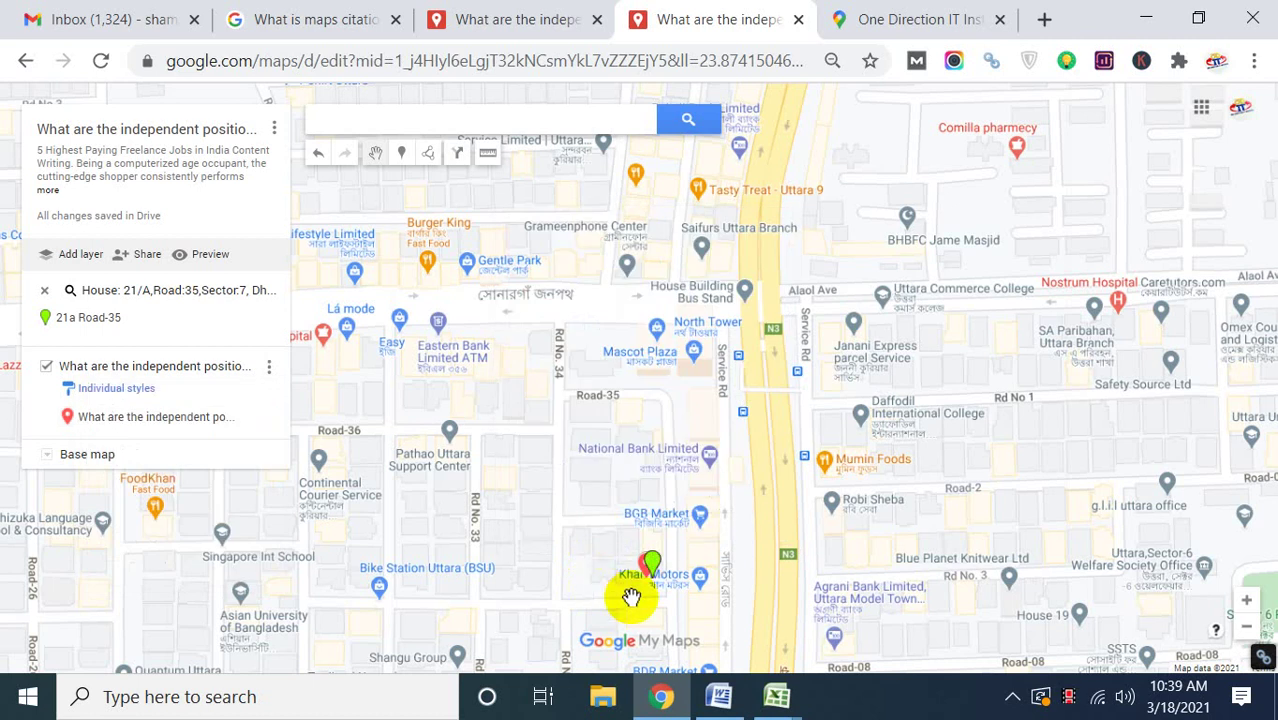
left_click_drag(571, 514, 573, 391)
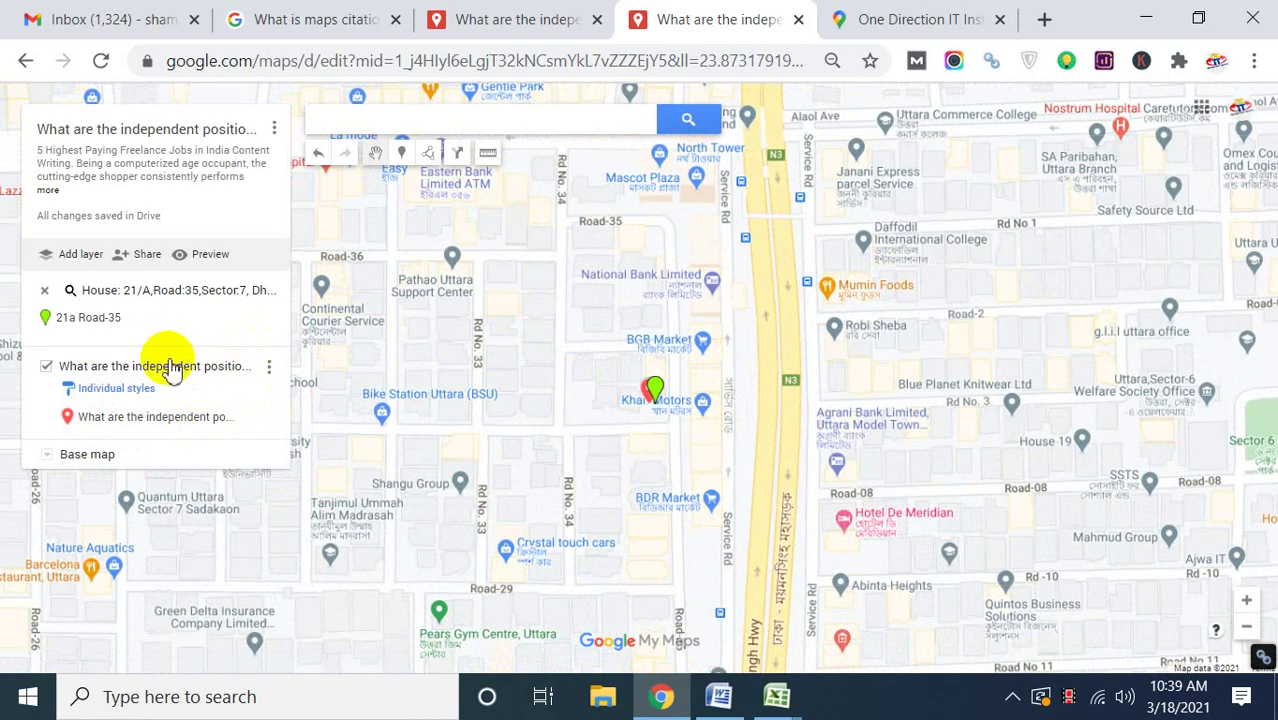
left_click(269, 372)
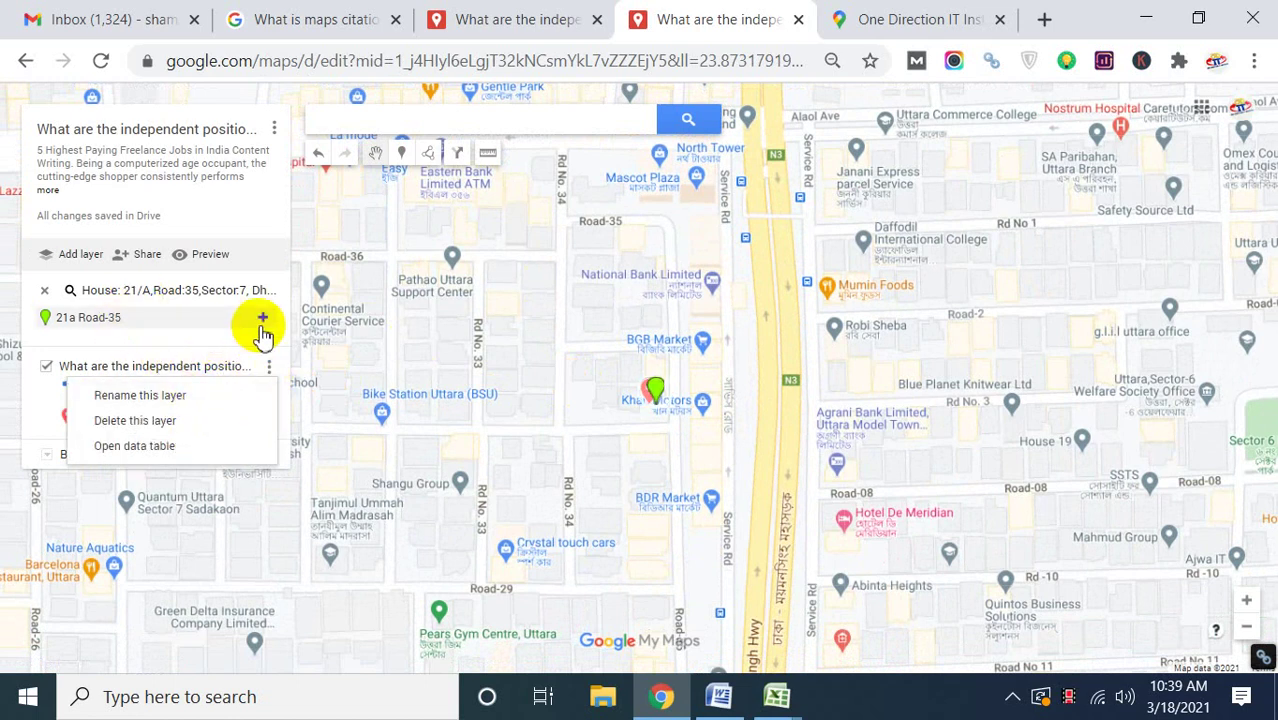
left_click(33, 430)
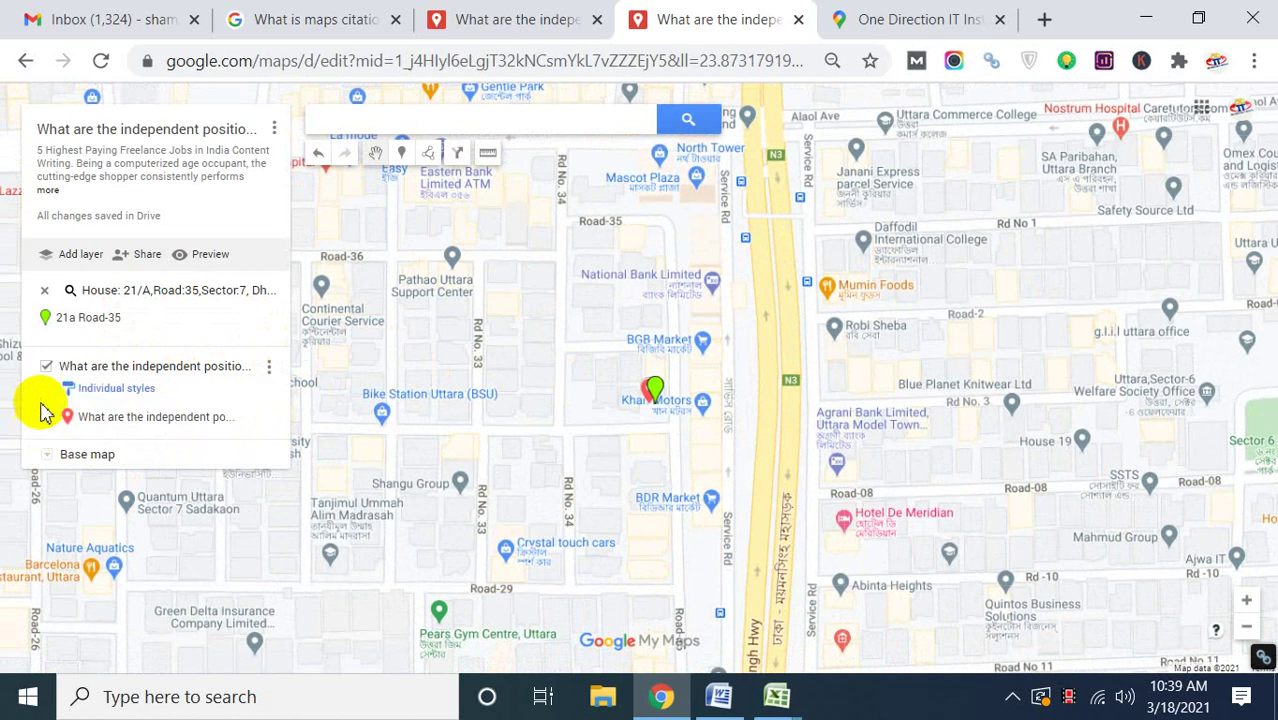
Group the places of the "What are the independent positions?" layer by Sequence of numbers.
left_click(100, 390)
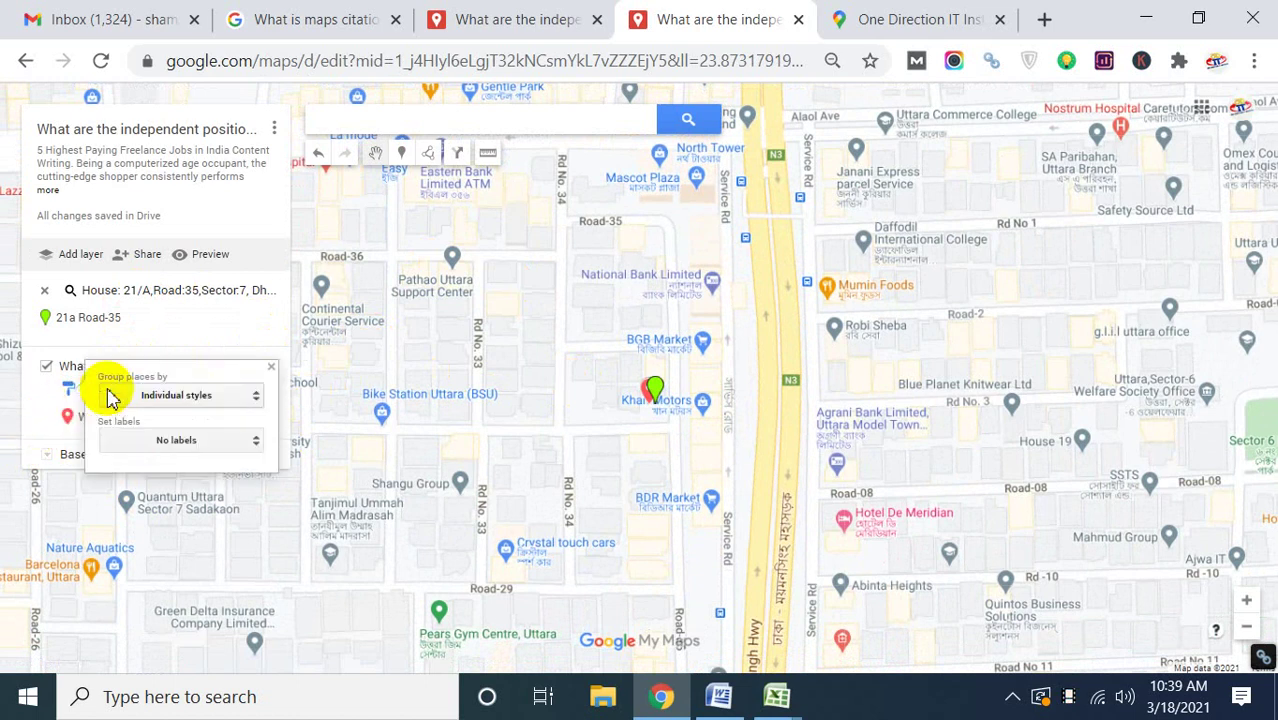
left_click(178, 398)
left_click(146, 380)
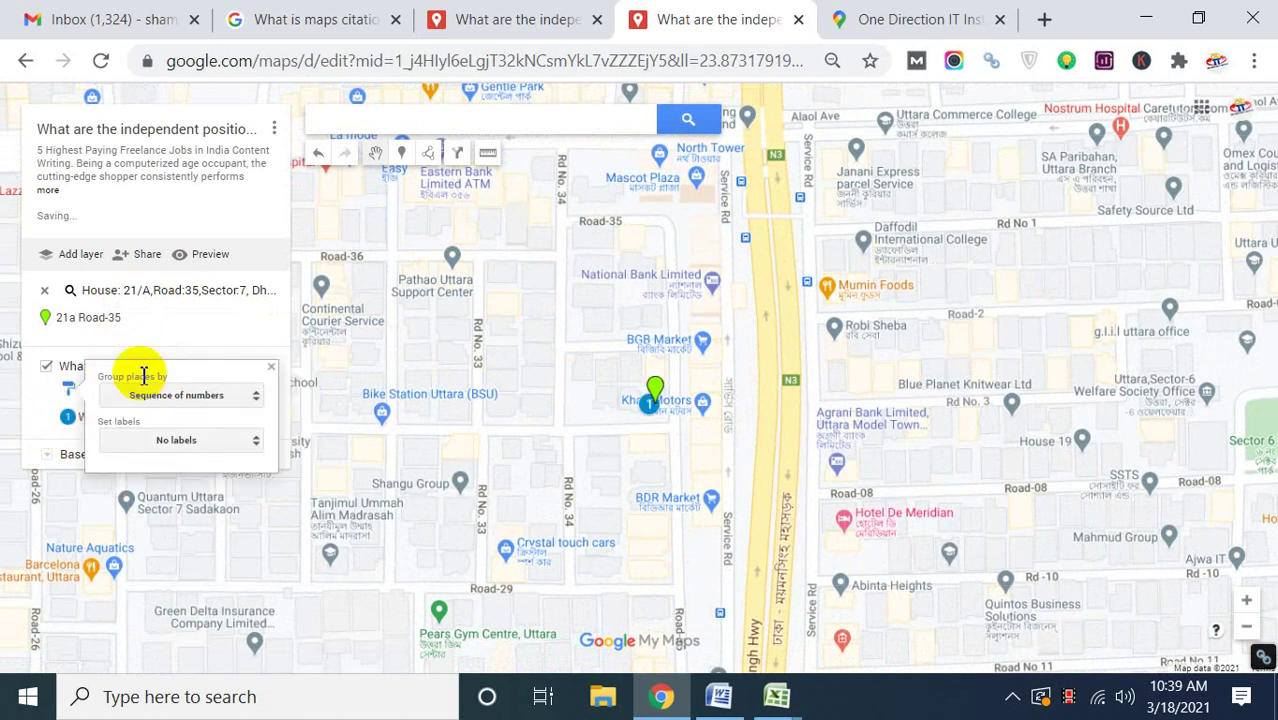
left_click(165, 396)
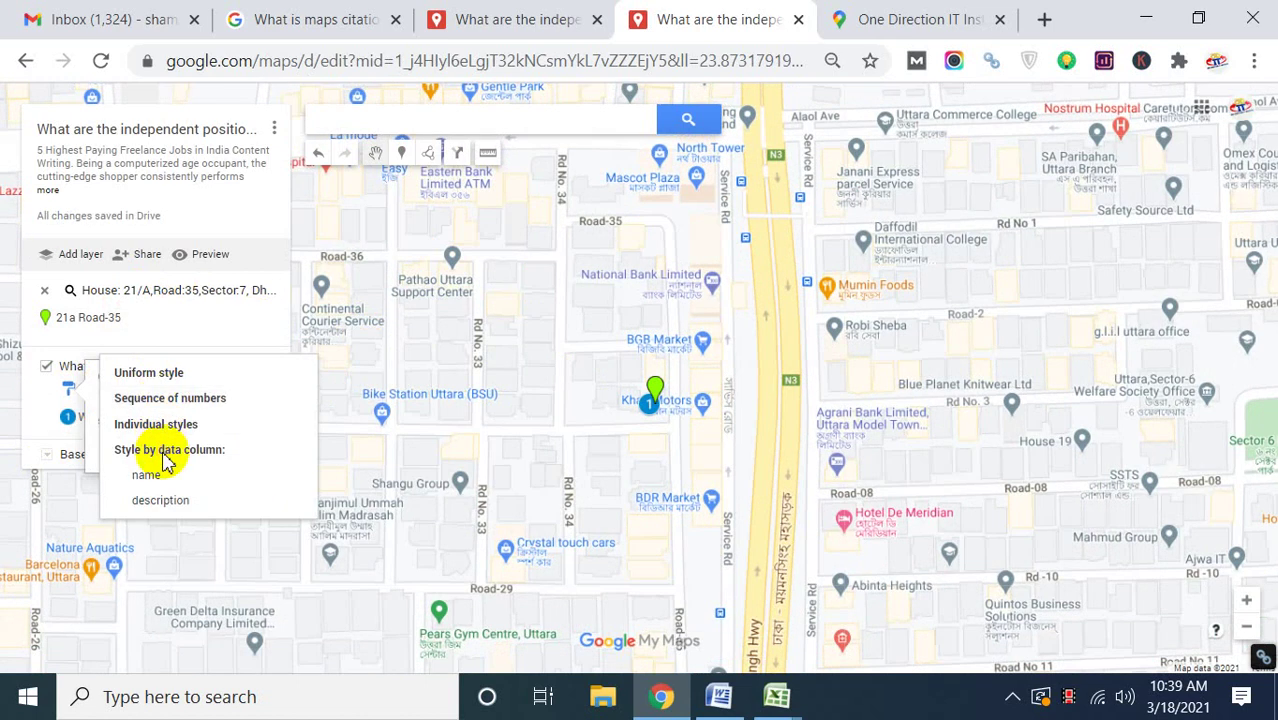
left_click(143, 398)
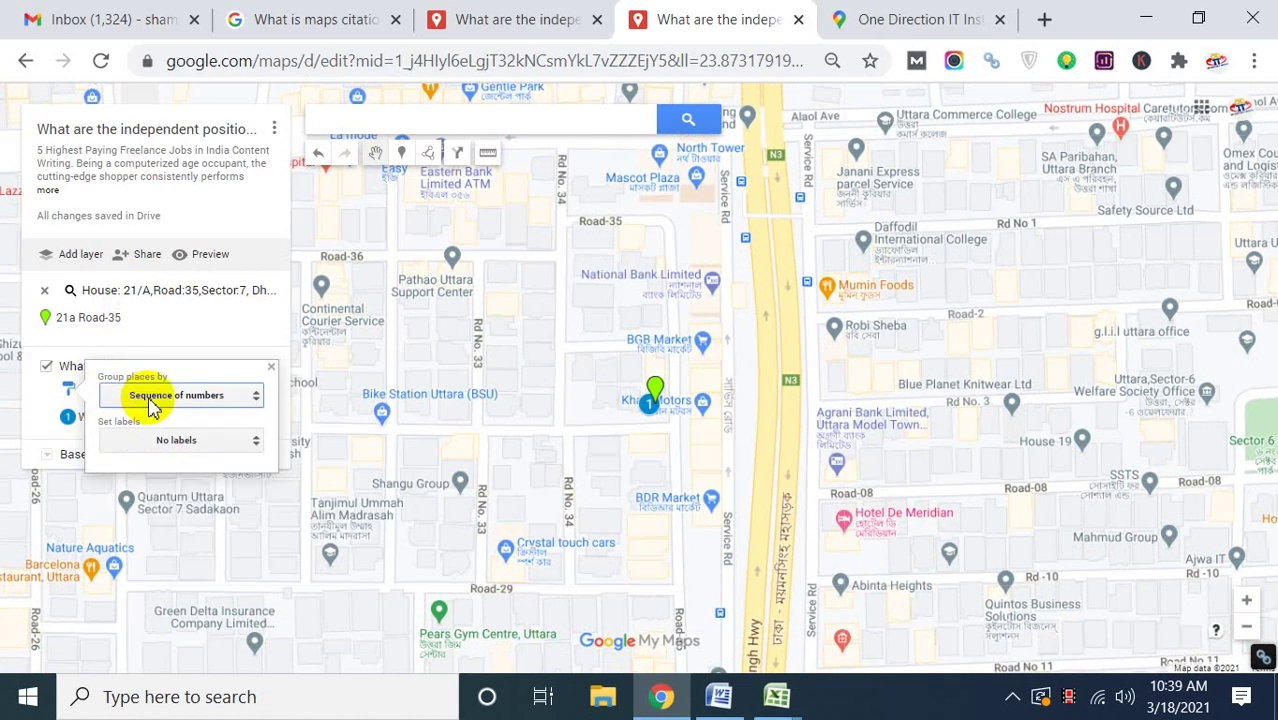
Group the layer's places by Uniform style and close the style options.
left_click(163, 400)
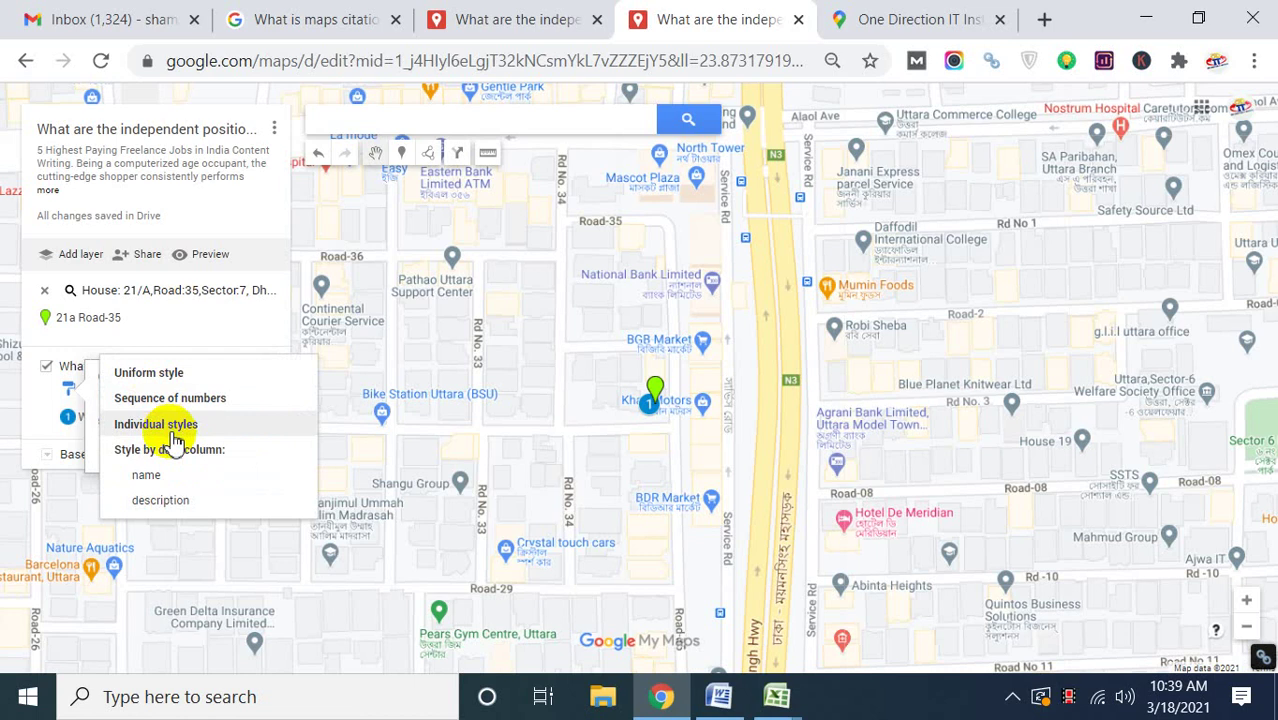
left_click(150, 371)
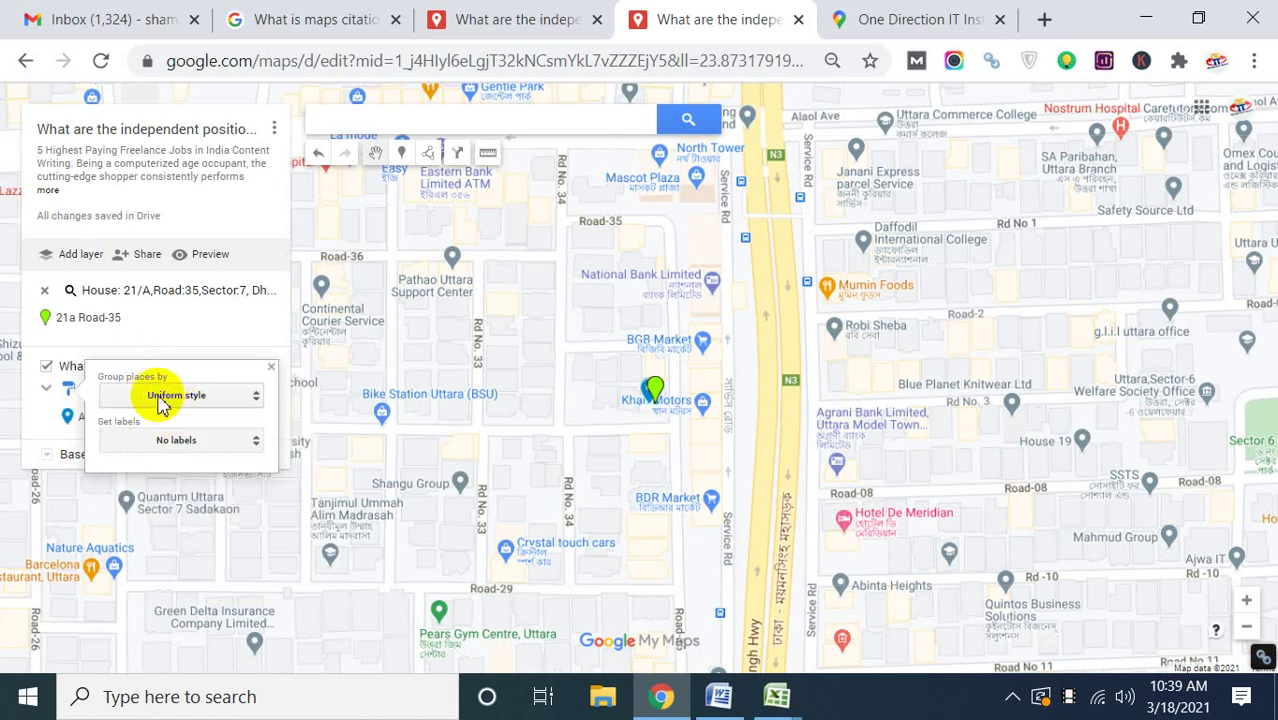
left_click(36, 415)
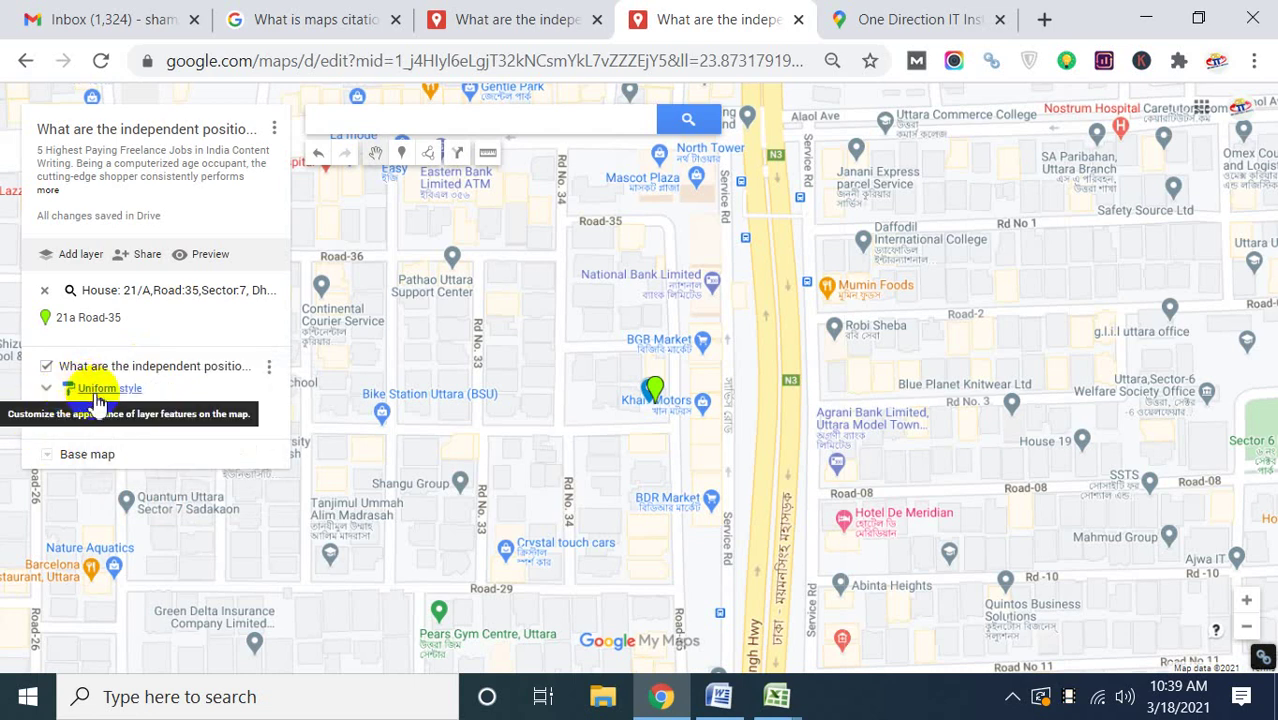
left_click(68, 392)
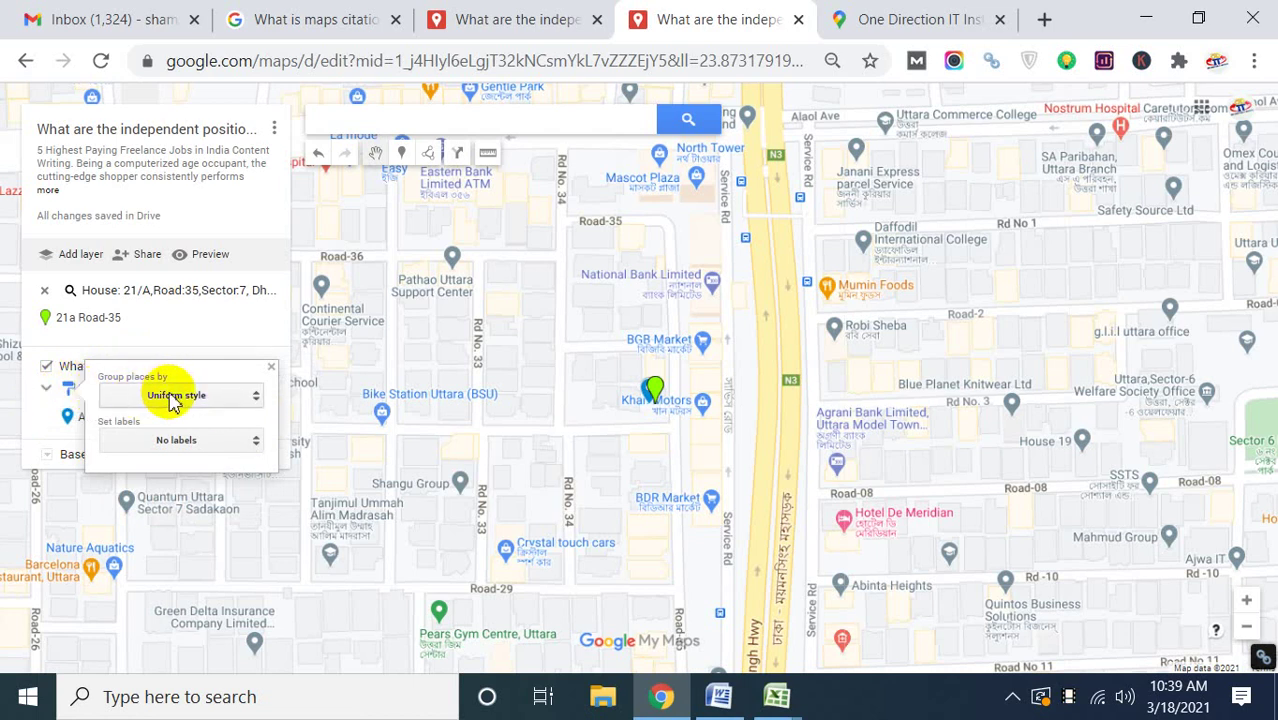
left_click(27, 428)
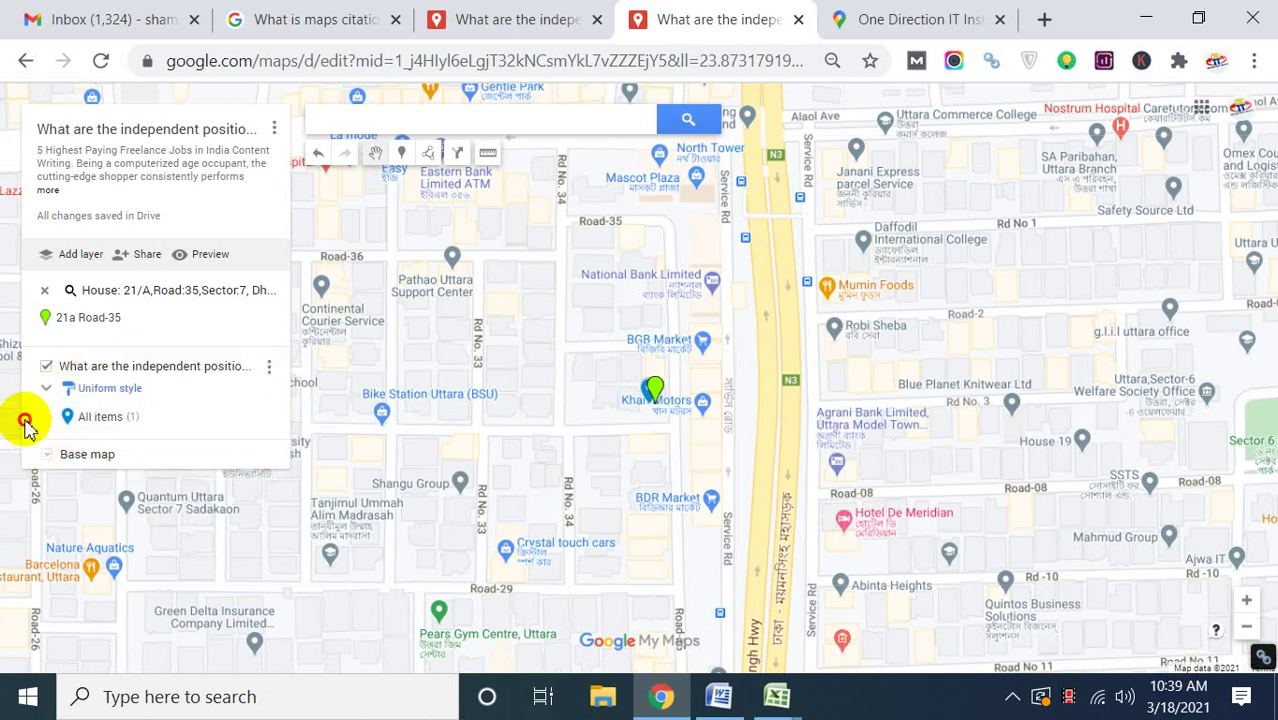
Change the colour of the layer's "All items" marker to dark orange and close its style options and info window.
left_click(267, 420)
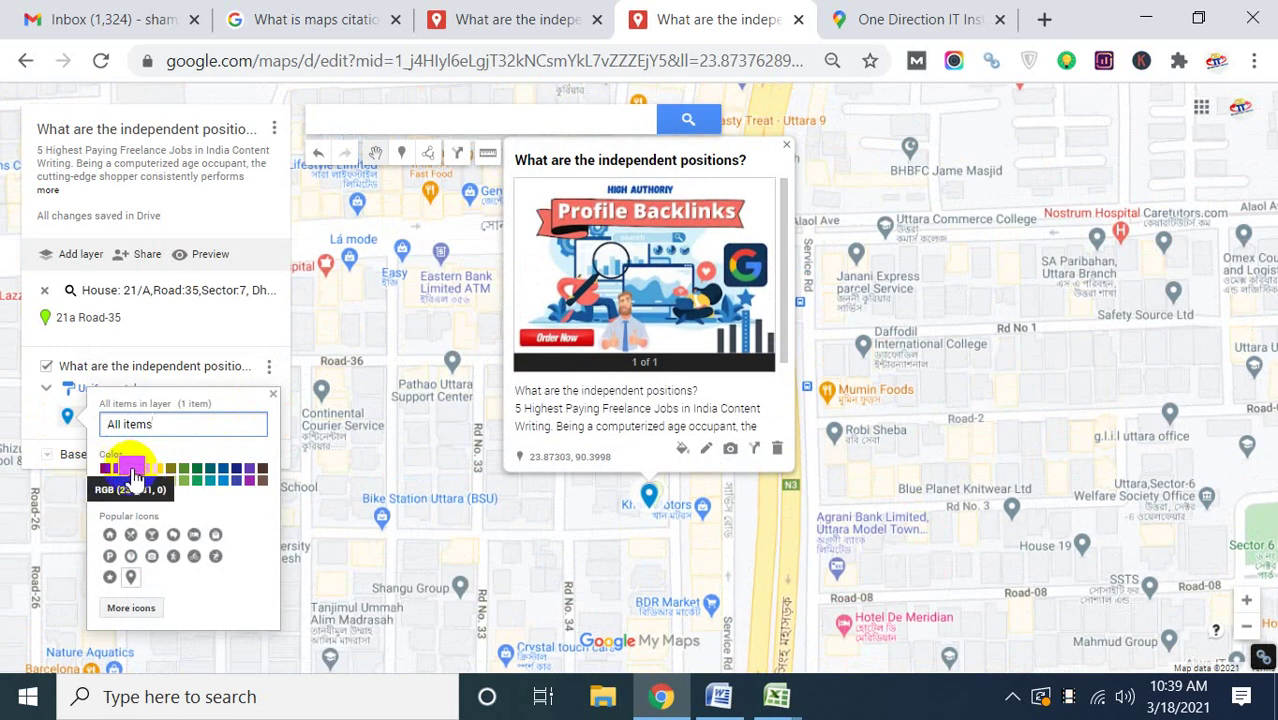
left_click(133, 470)
left_click(560, 506)
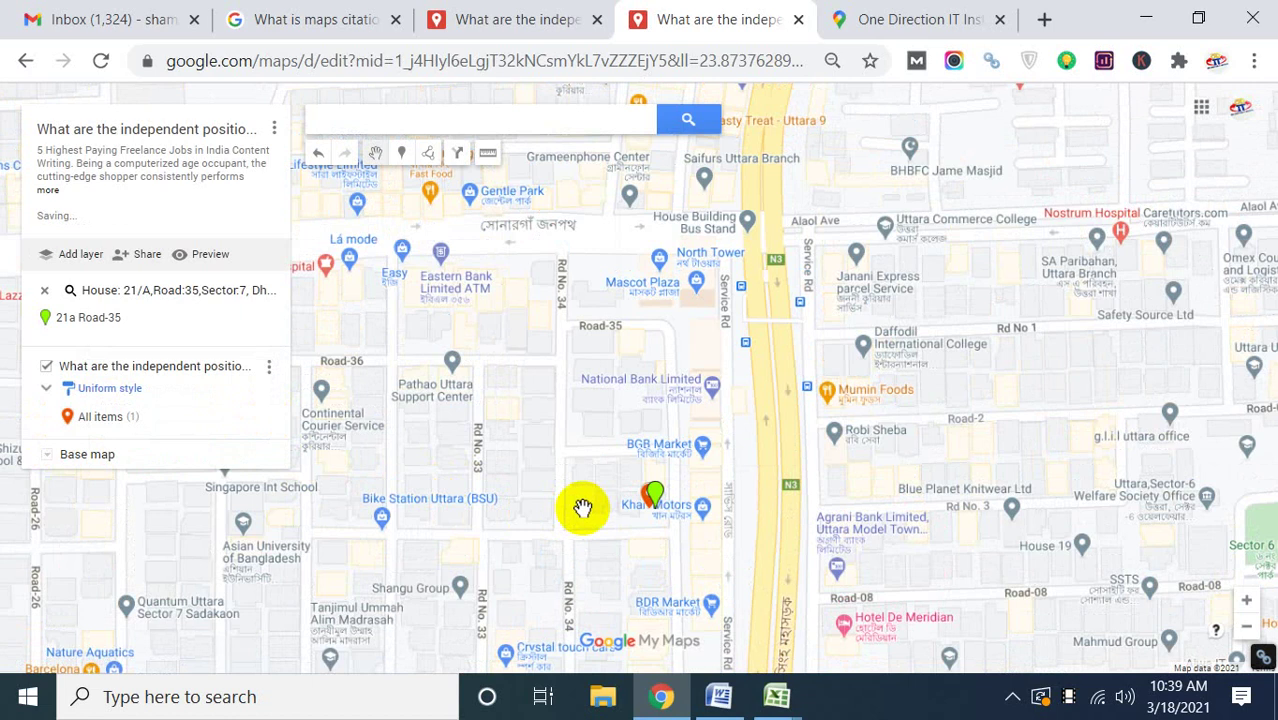
left_click_drag(585, 514, 608, 405)
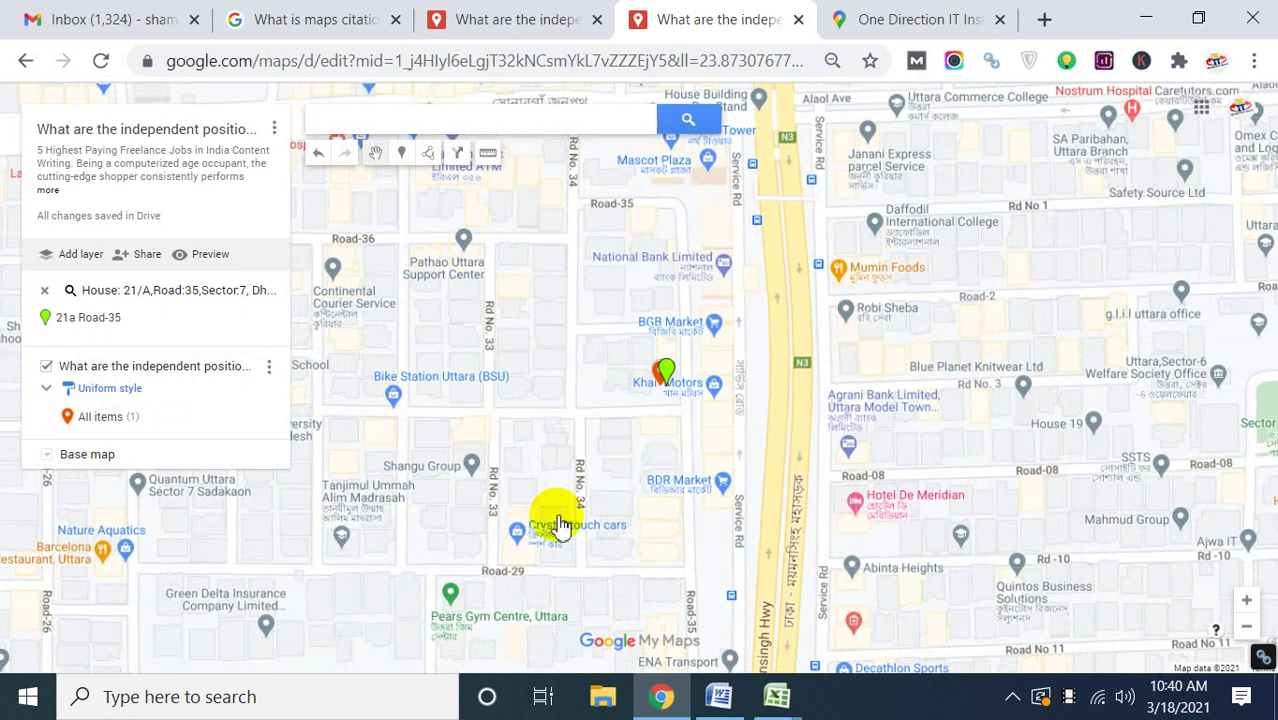
left_click_drag(612, 468, 579, 431)
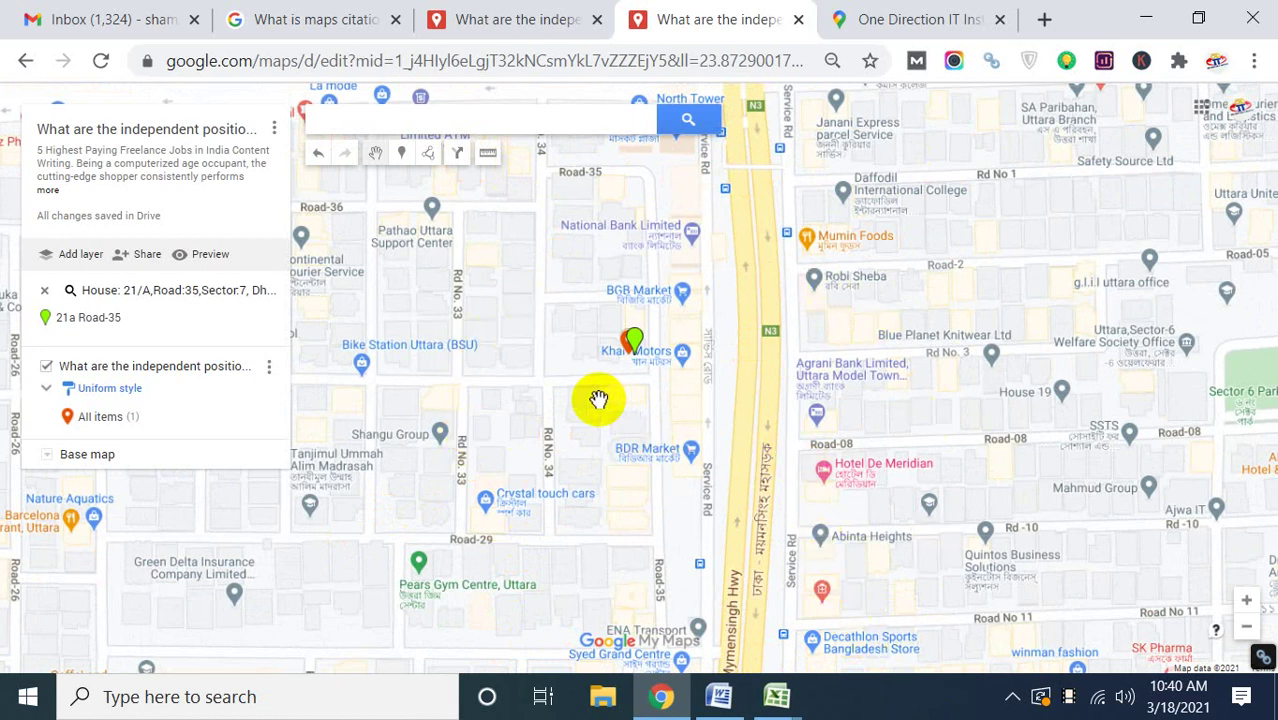
left_click_drag(598, 400, 592, 433)
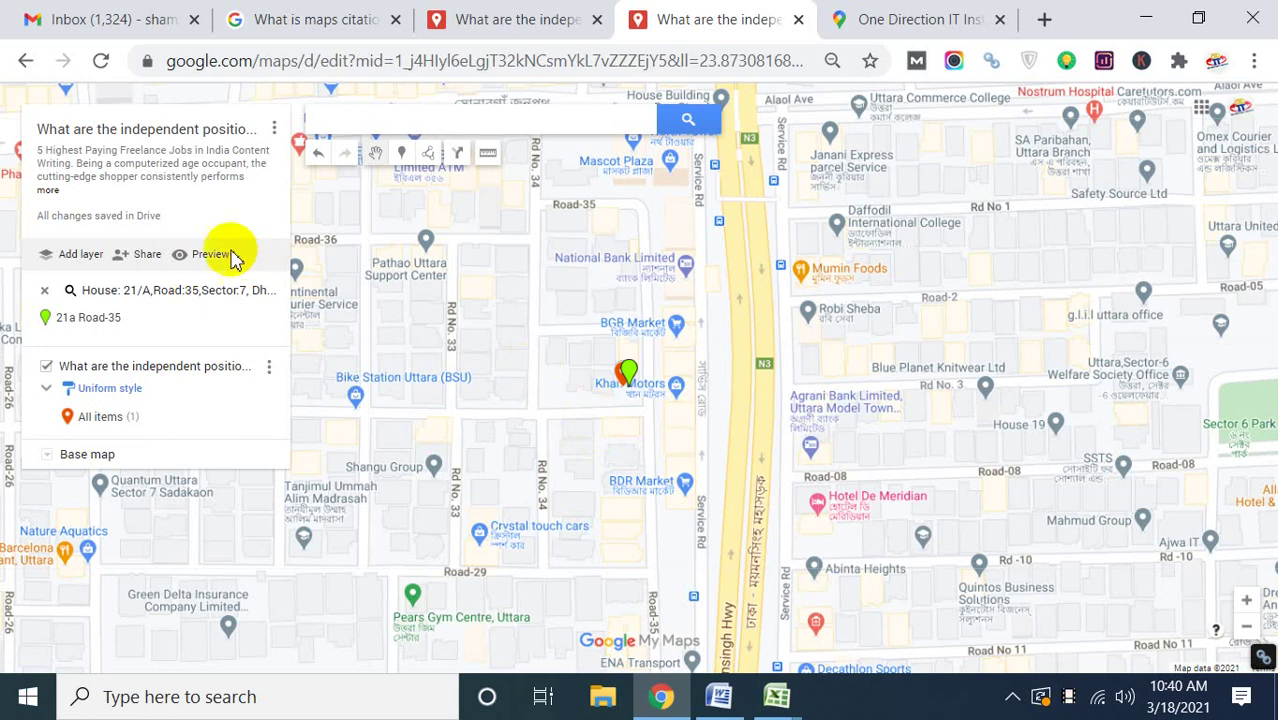
Change the map's sharing access to "Anyone with the link" as Viewer and copy the link.
left_click(147, 258)
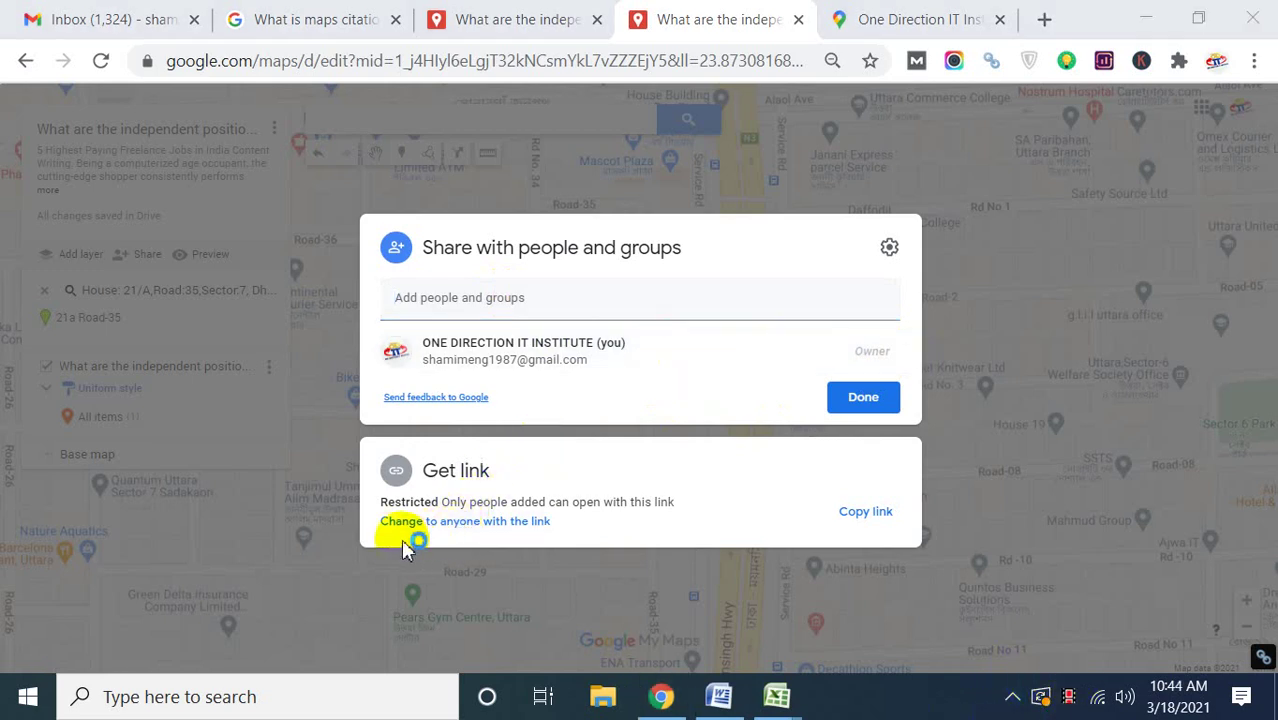
left_click(889, 249)
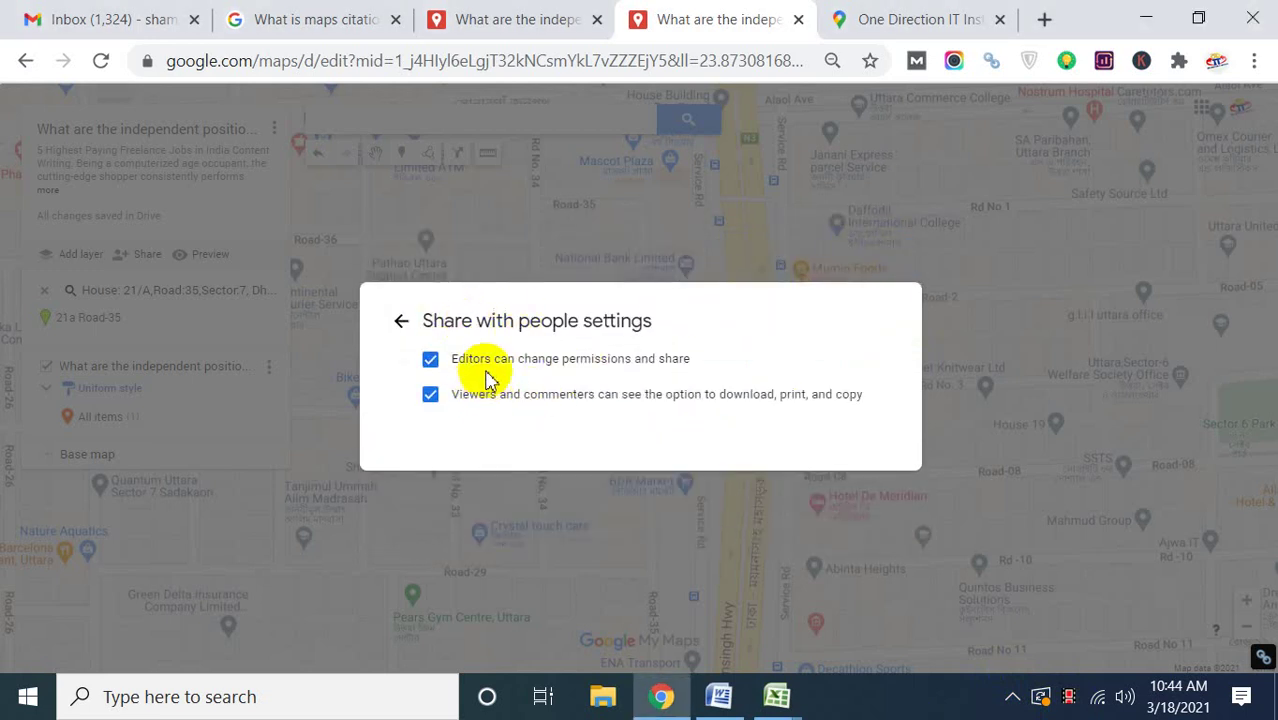
left_click(401, 321)
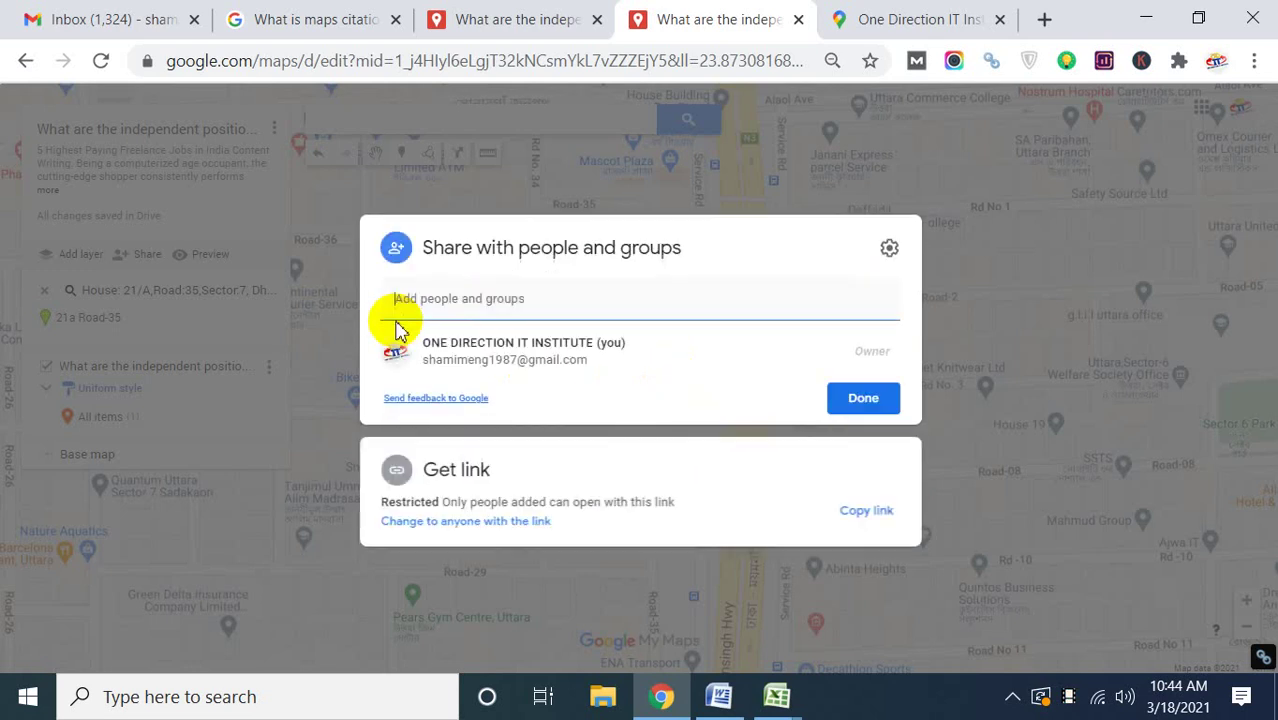
left_click(502, 528)
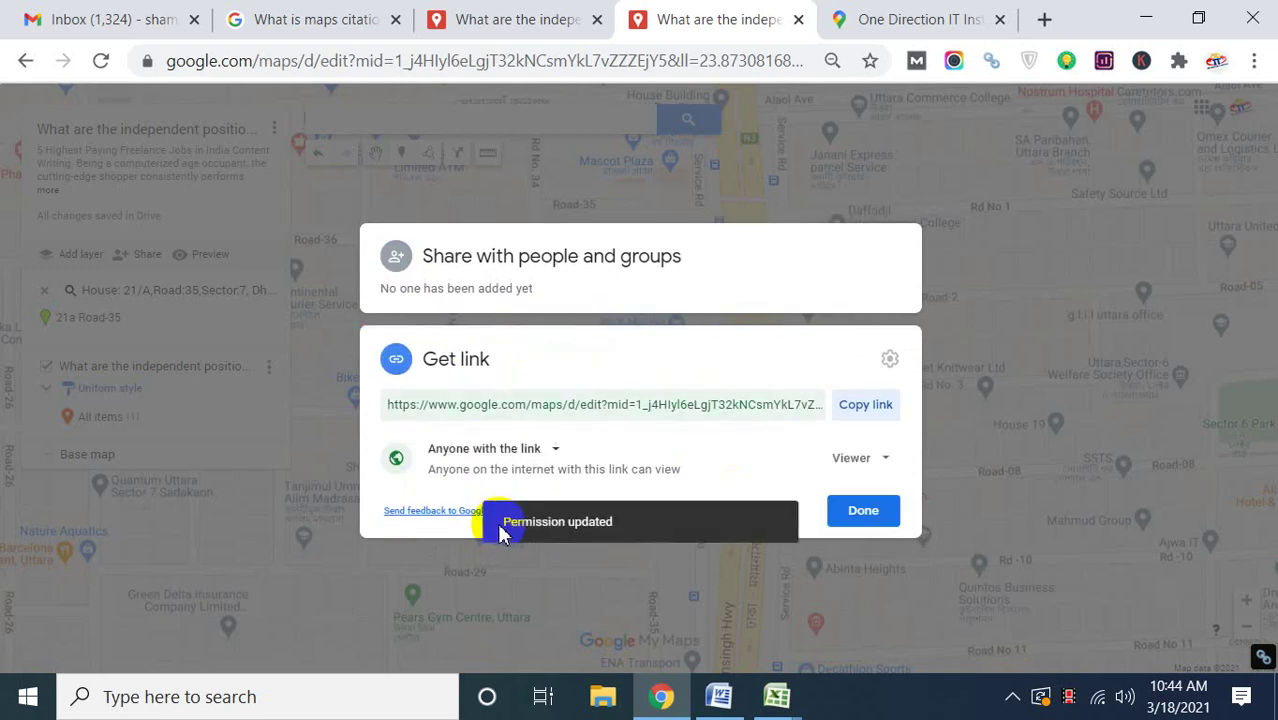
left_click(553, 450)
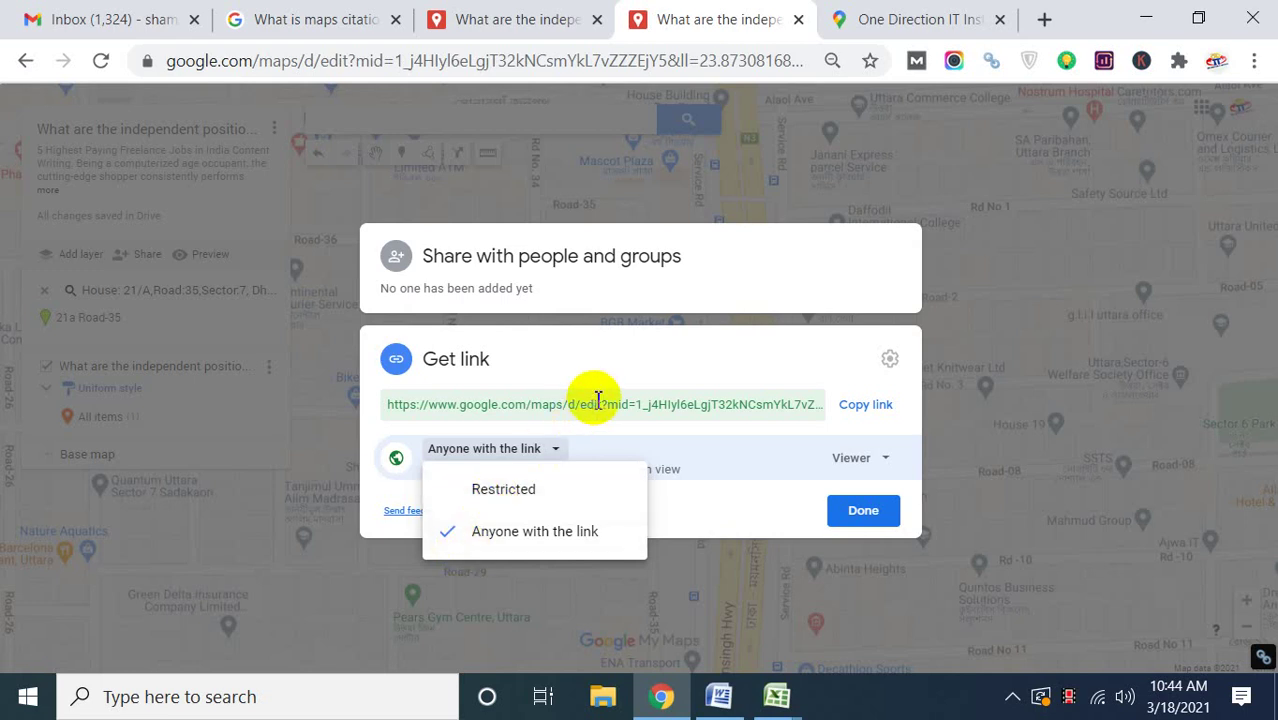
left_click(479, 531)
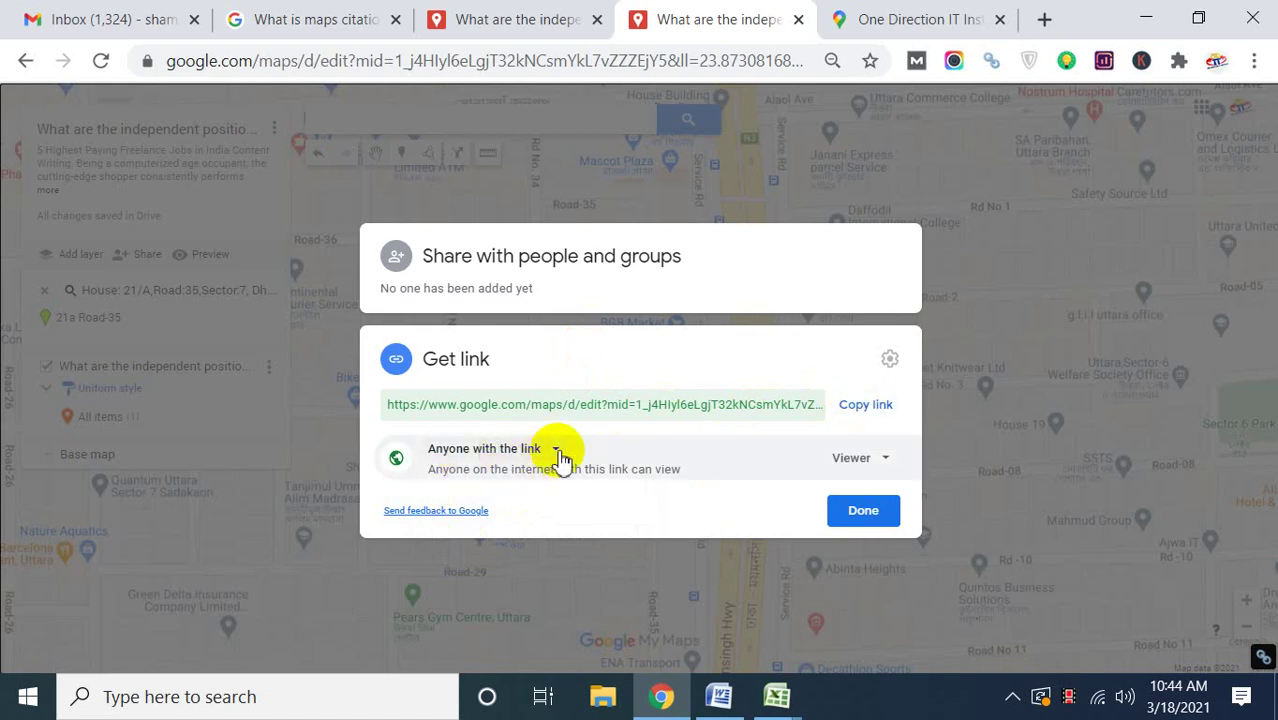
left_click(866, 408)
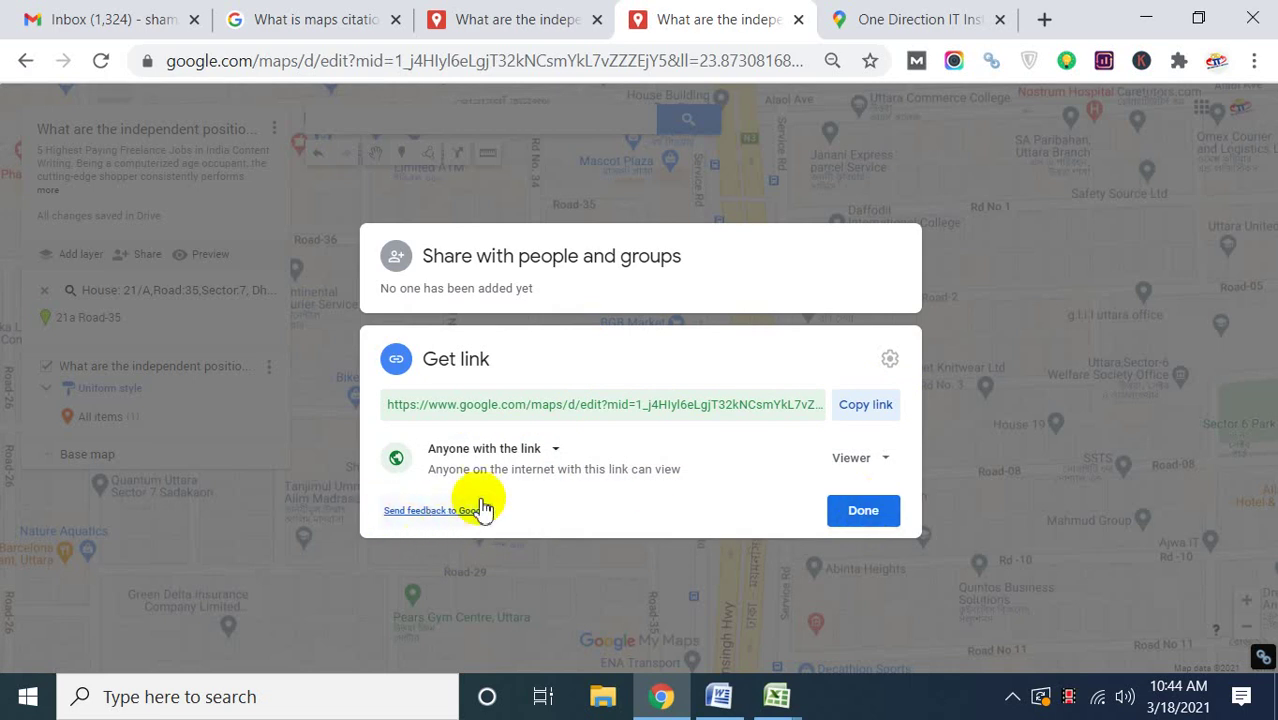
Change the map's link access to Restricted.
left_click(556, 448)
left_click(514, 505)
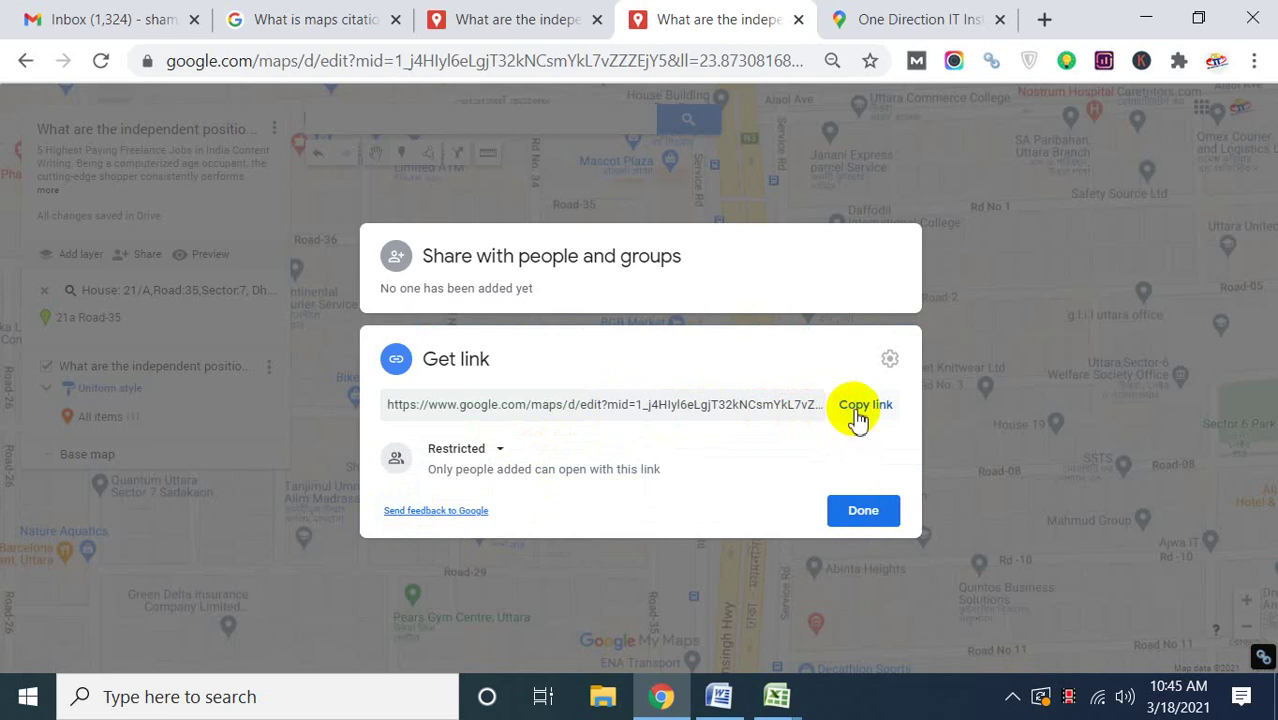
Set the link access back to "Anyone with the link", copy the map link and finish sharing.
left_click(497, 449)
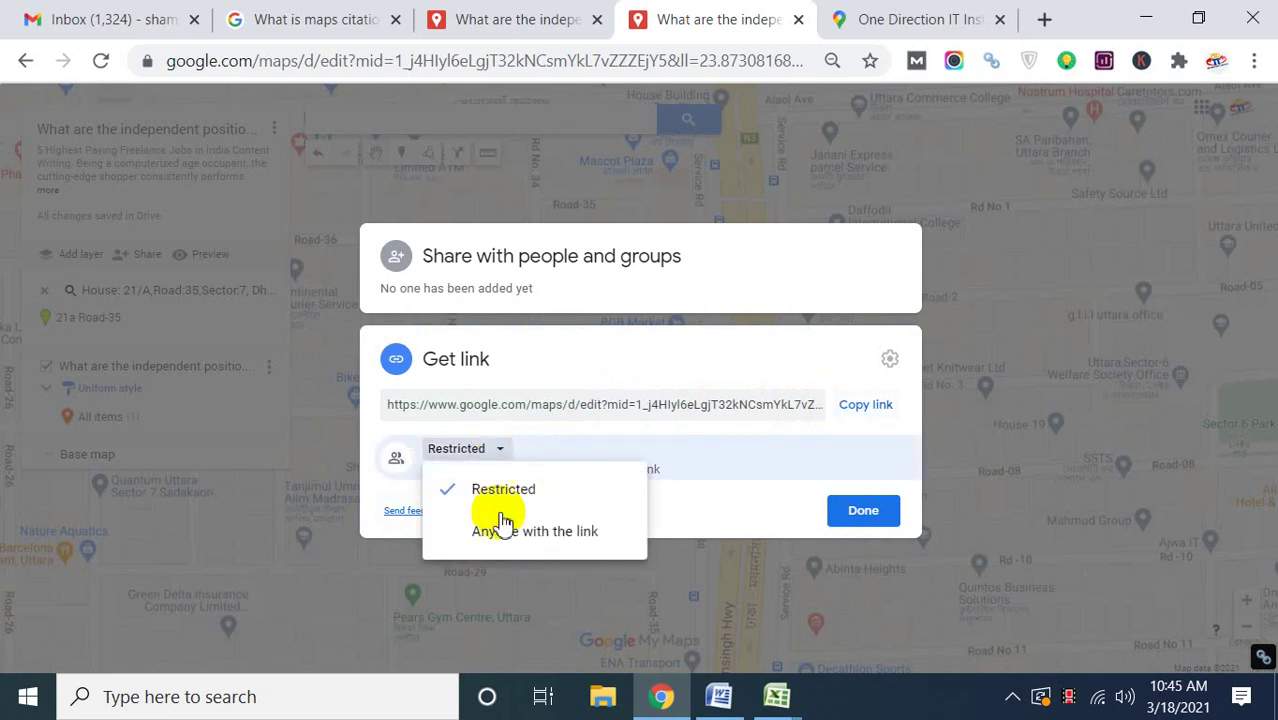
left_click(500, 533)
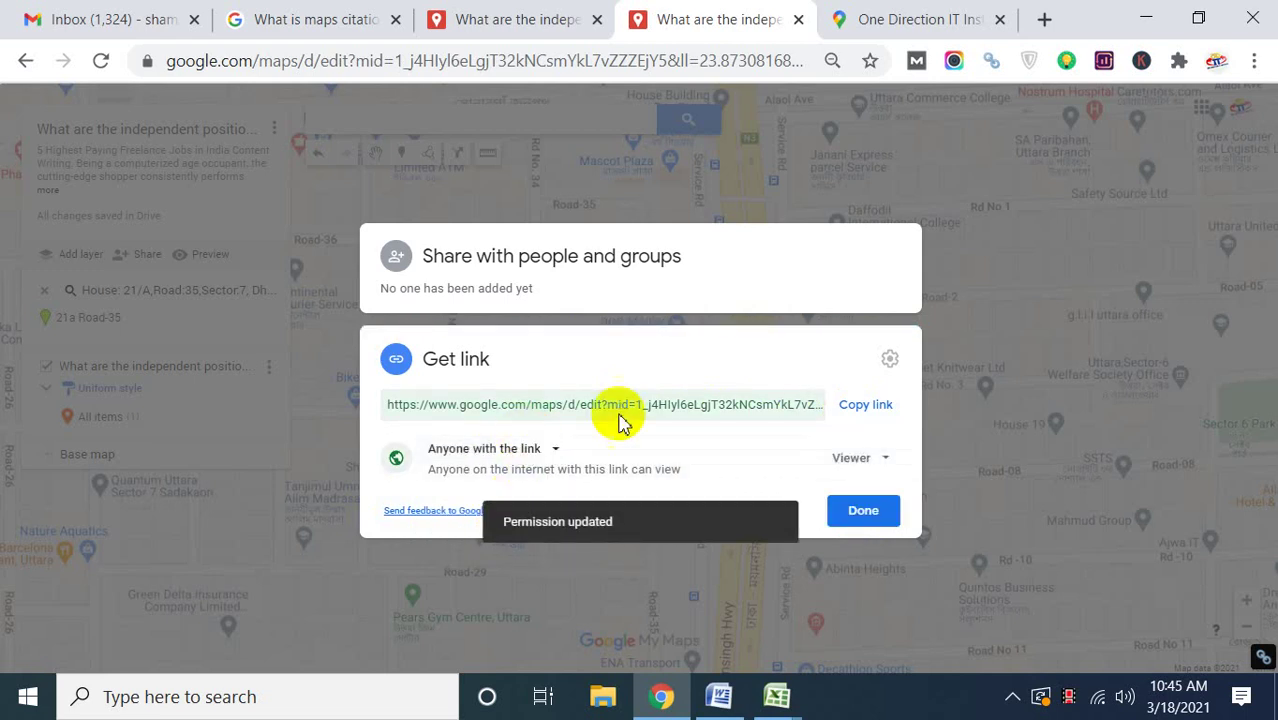
left_click(848, 410)
left_click(868, 518)
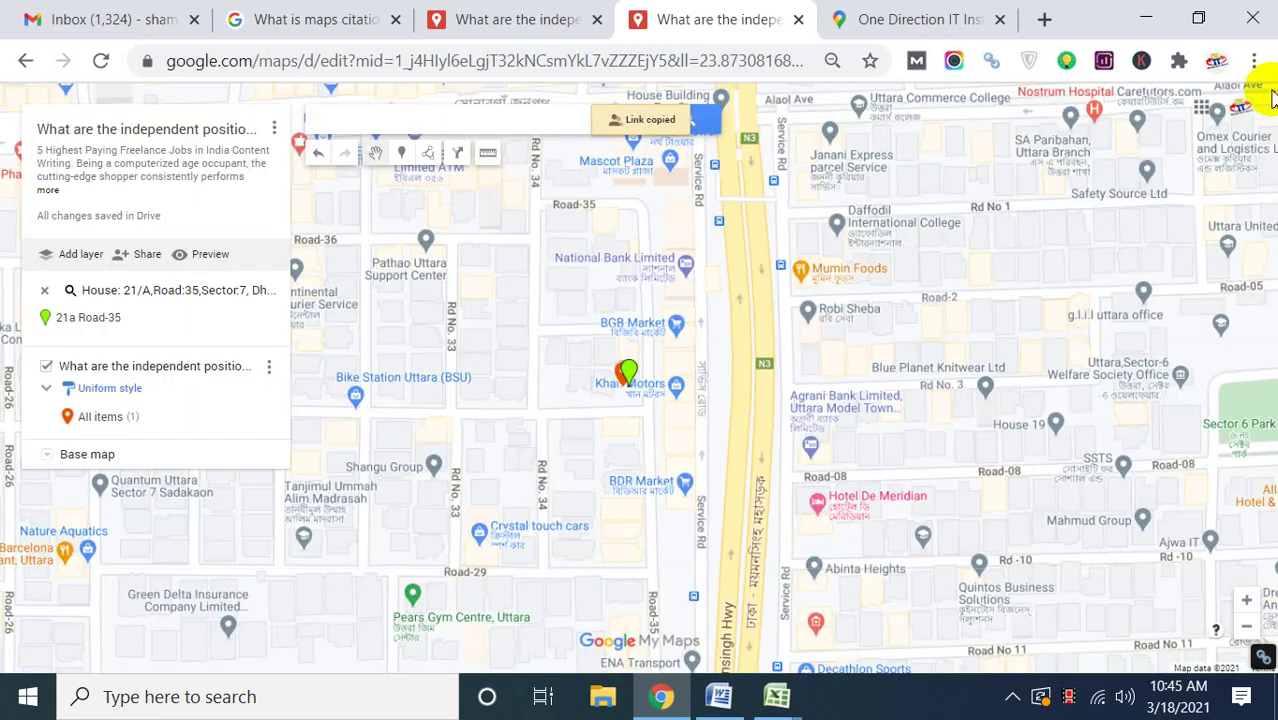
Open the copied map link in a new incognito window to check its public view, and close that window.
left_click(1256, 62)
left_click(1063, 162)
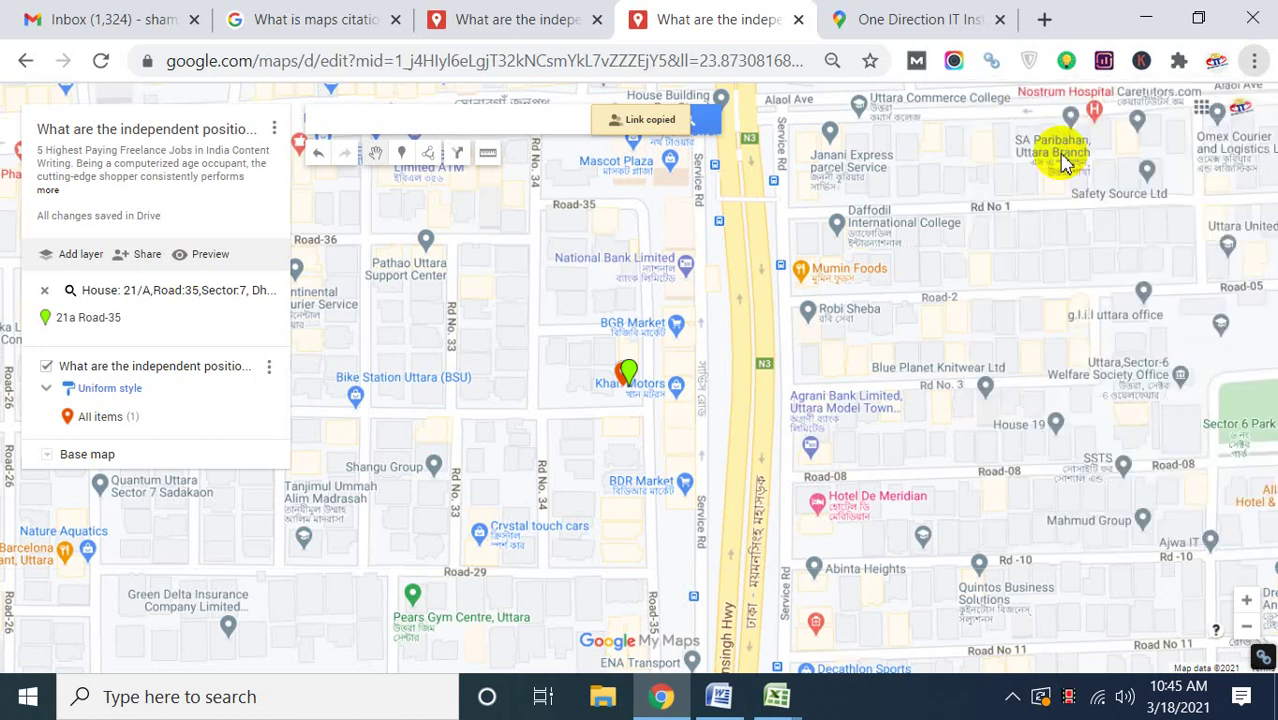
key("ctrl+v")
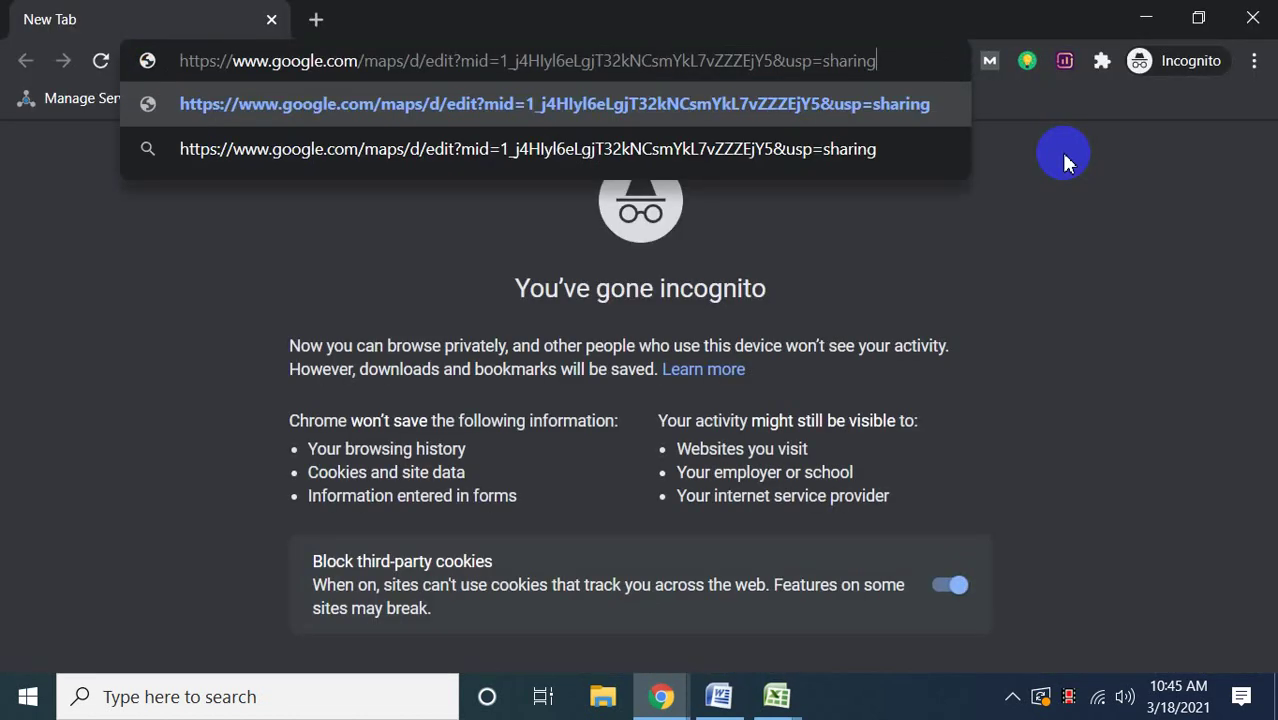
key("Return")
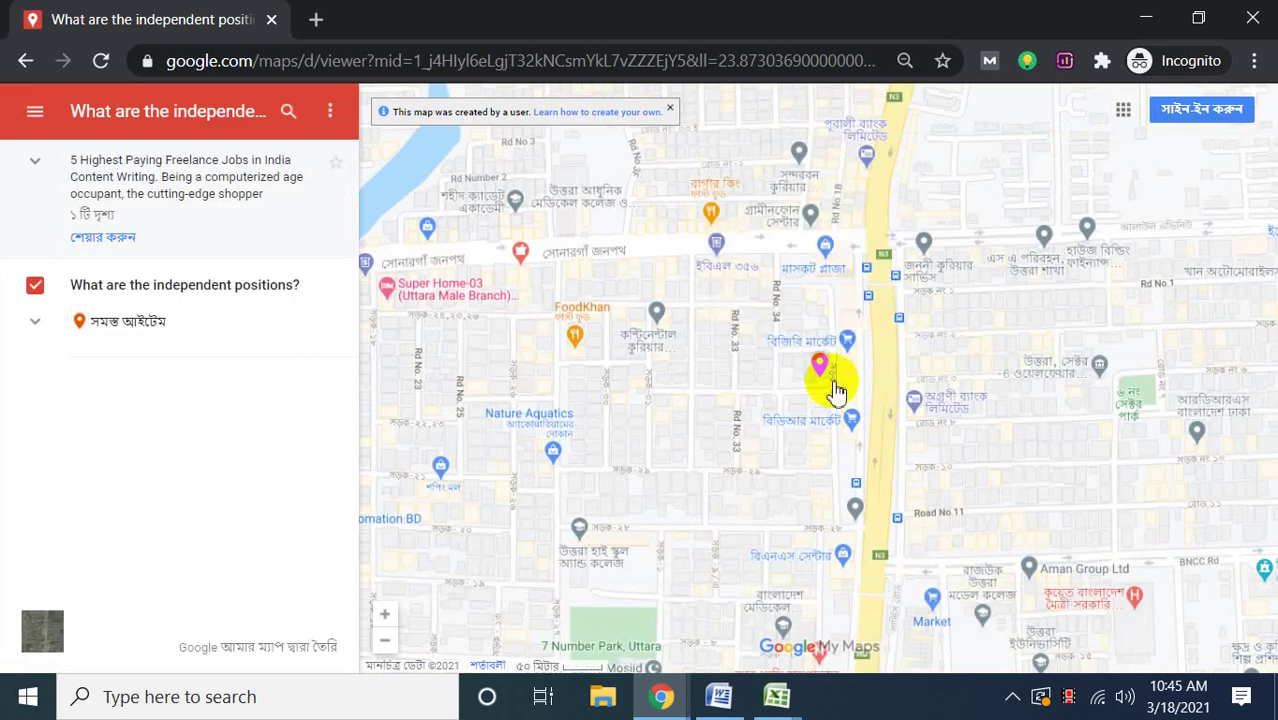
left_click(1258, 31)
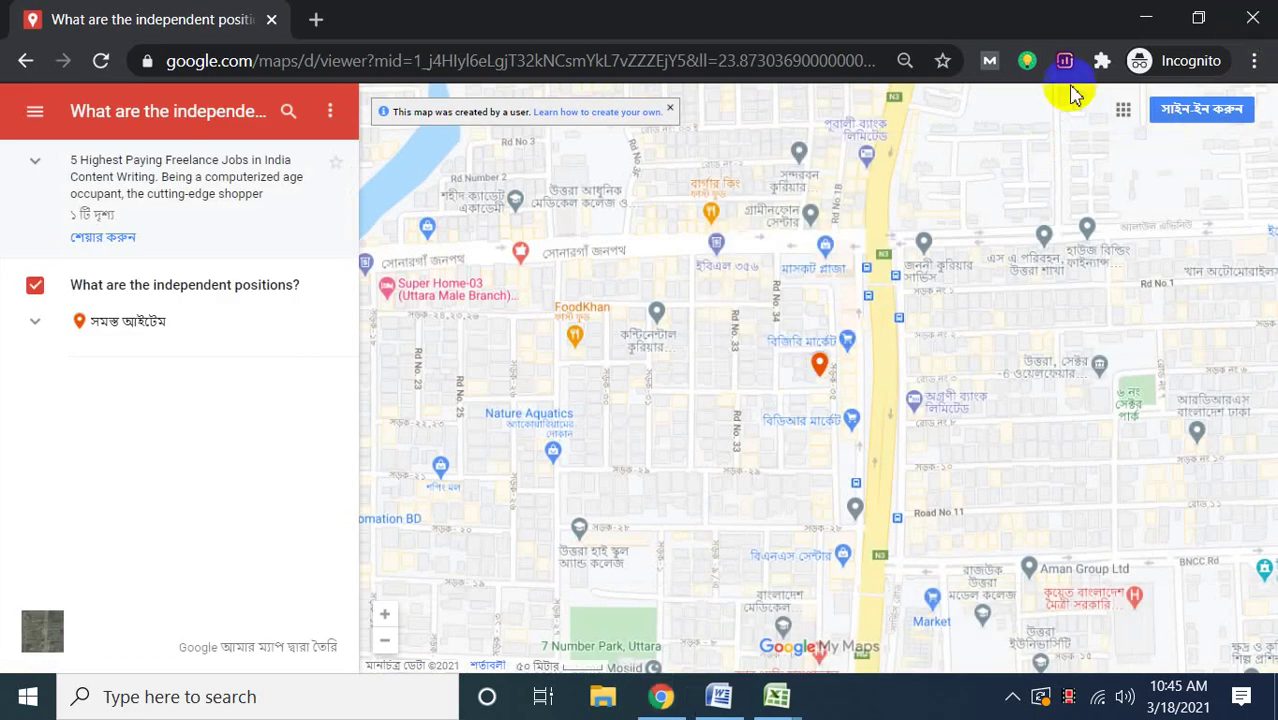
Open the copied map link in a new incognito window.
left_click(1256, 62)
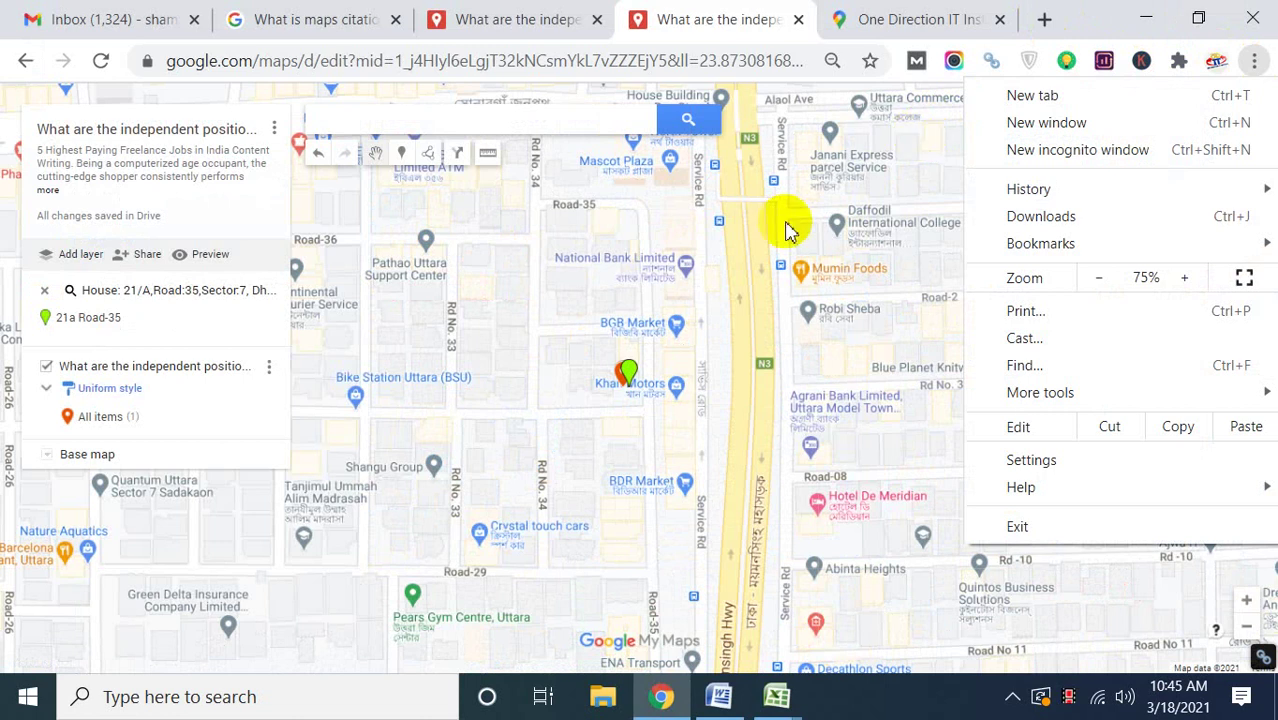
left_click(1120, 150)
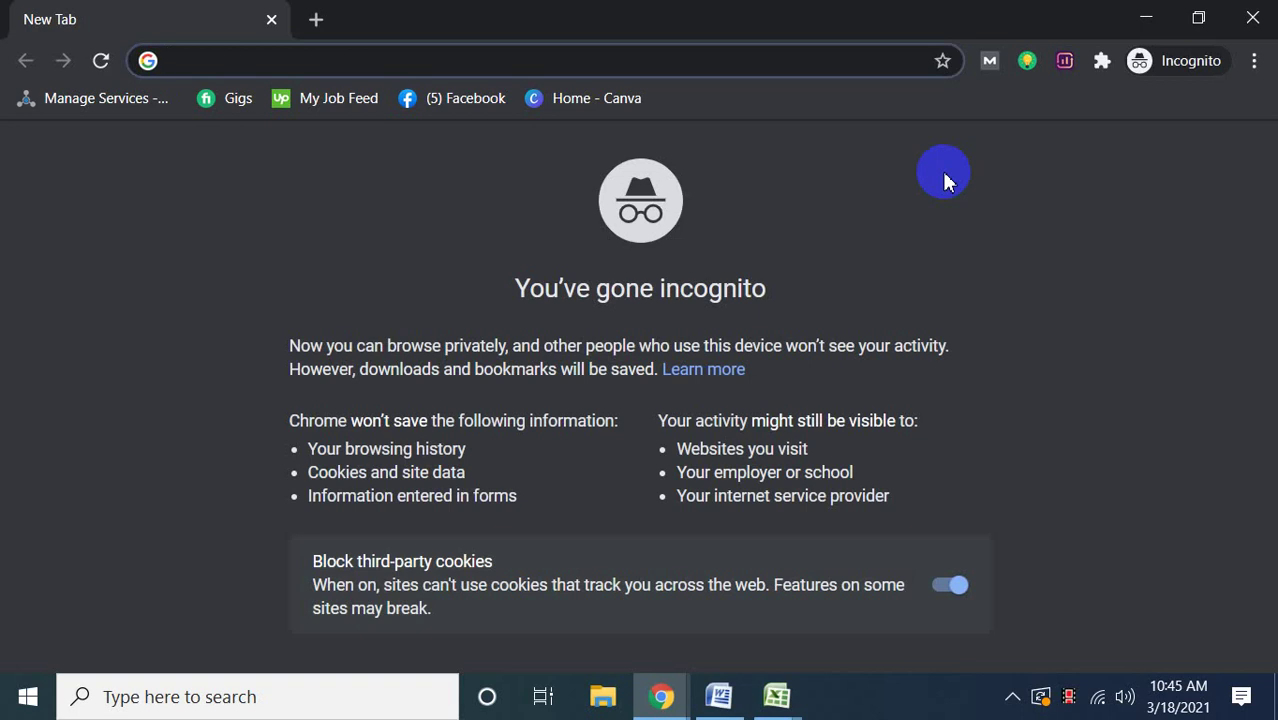
key("ctrl+v")
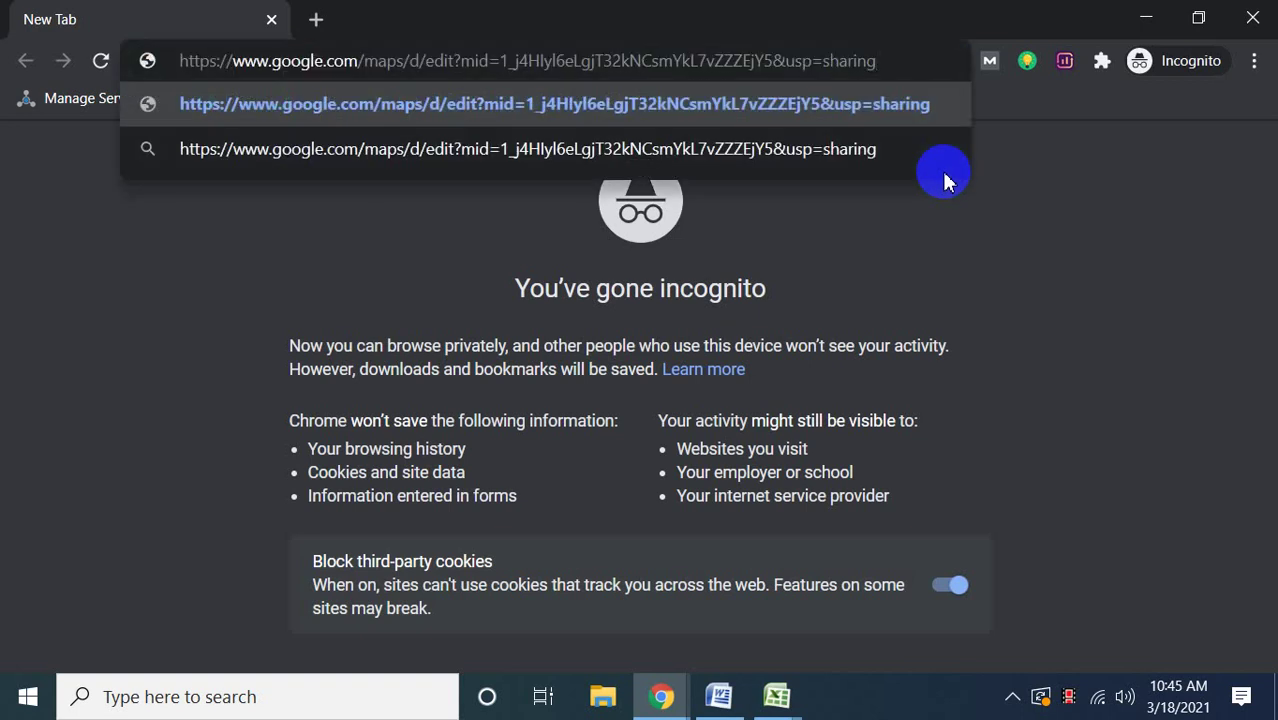
key("Return")
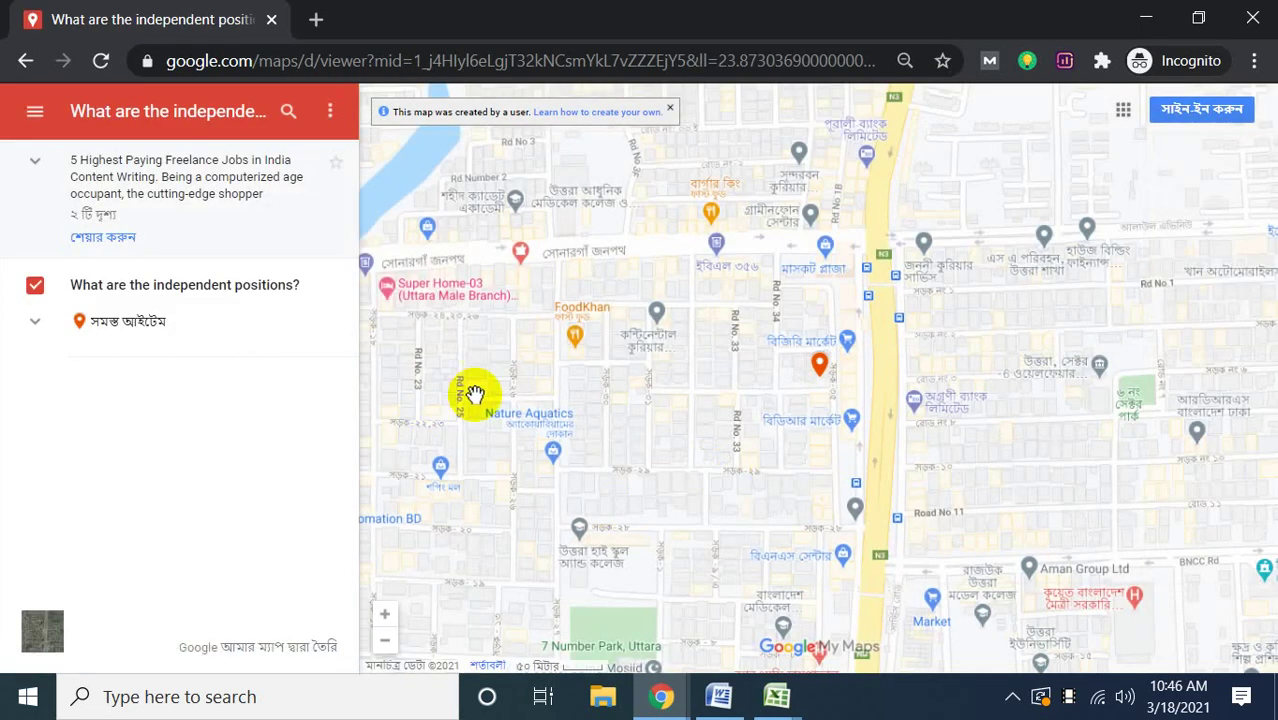
Hide and show the "What are the independent positions?" layer in the public map view, and close the incognito window.
left_click(106, 292)
left_click(155, 288)
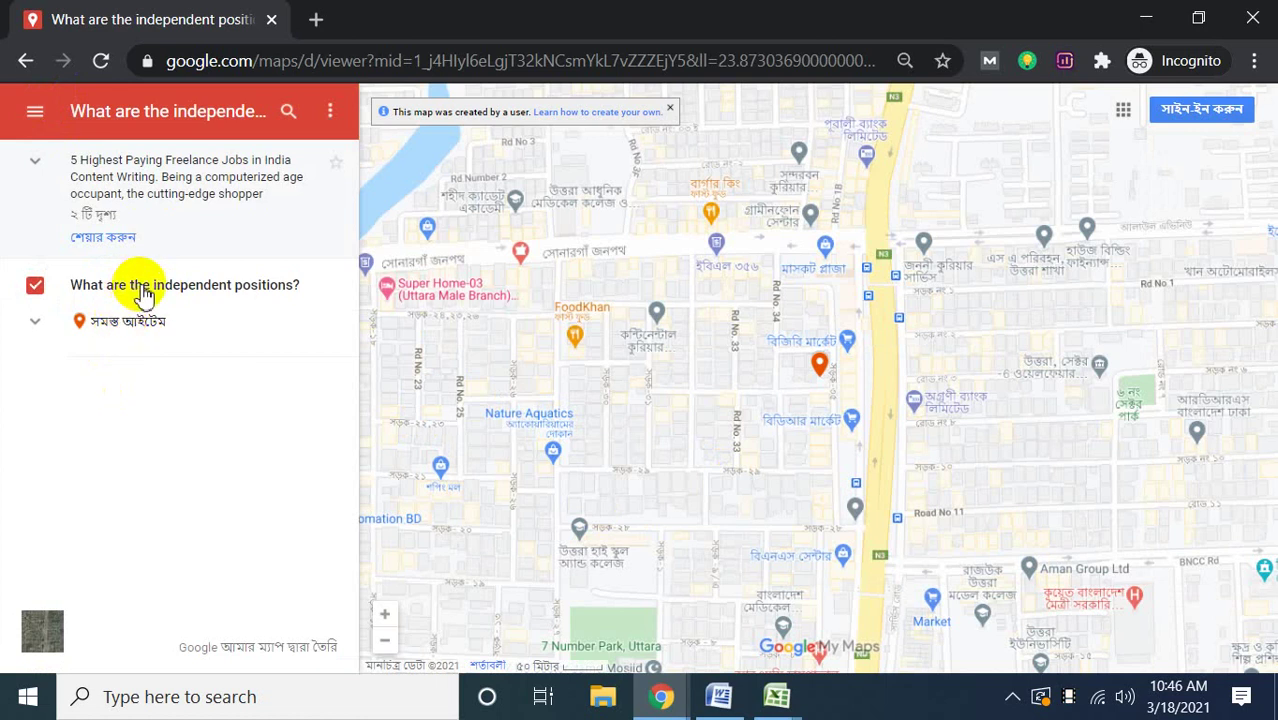
left_click(143, 292)
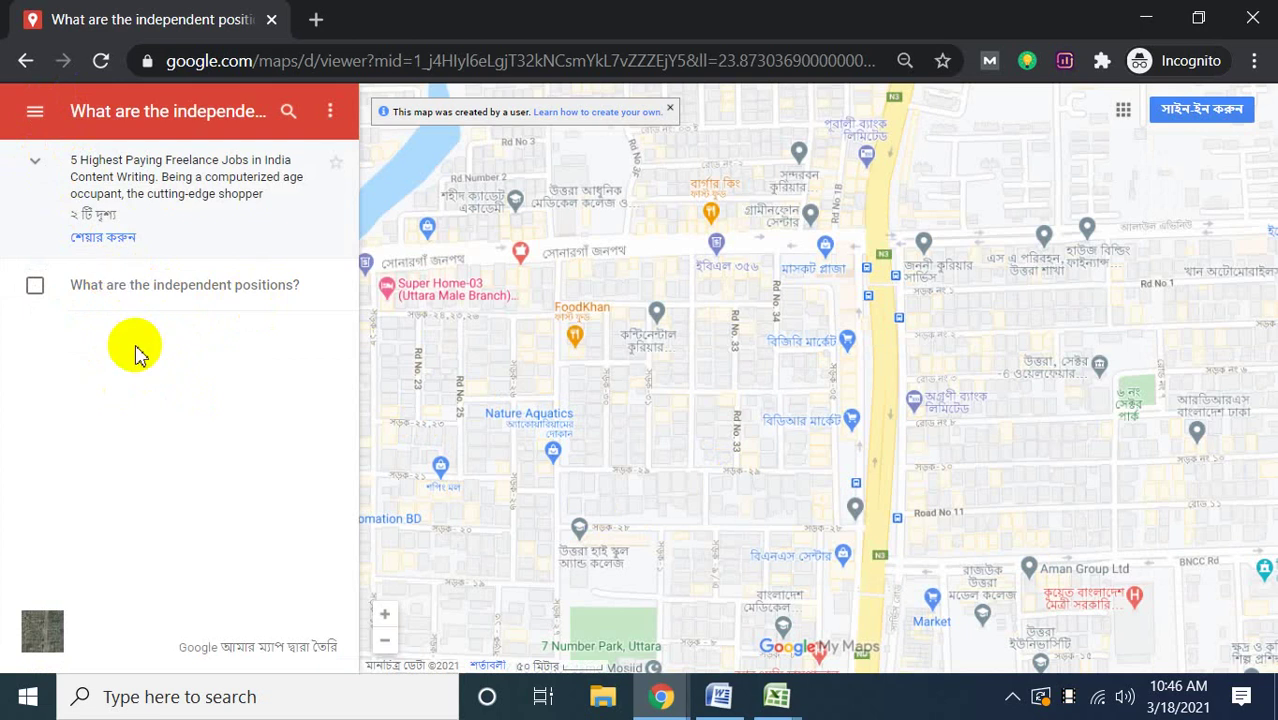
left_click(36, 165)
left_click(36, 168)
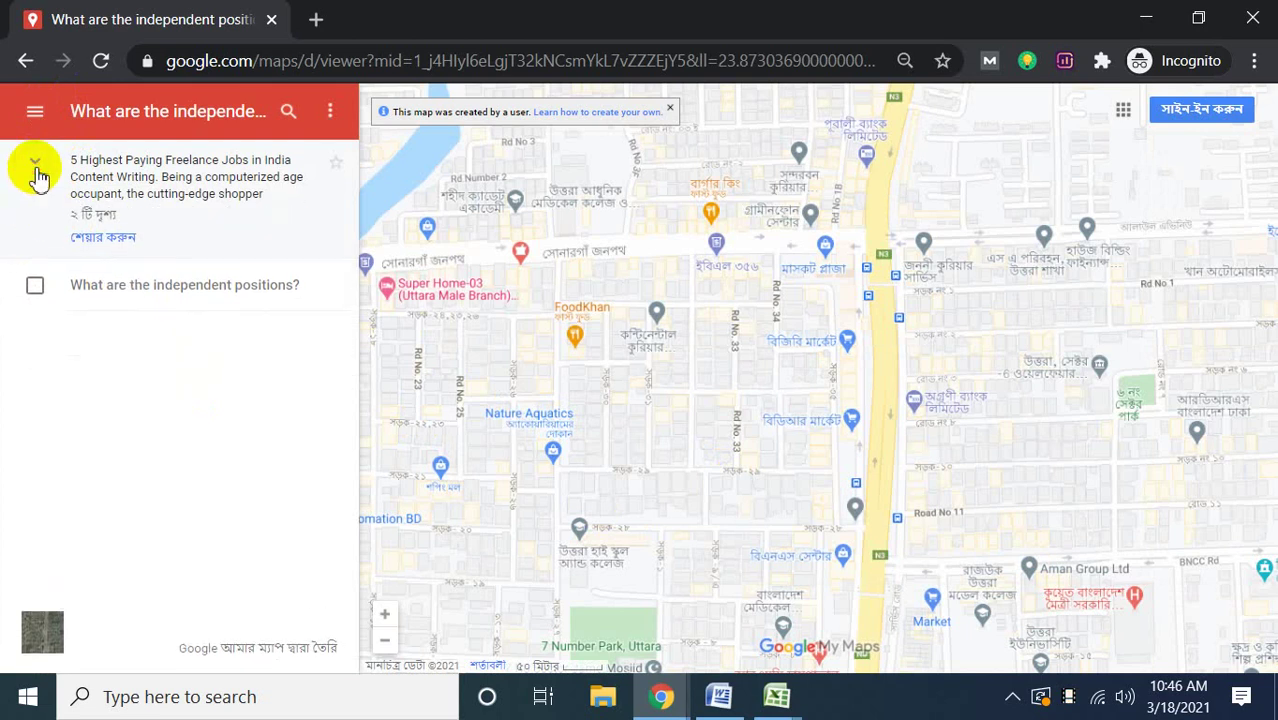
left_click(222, 294)
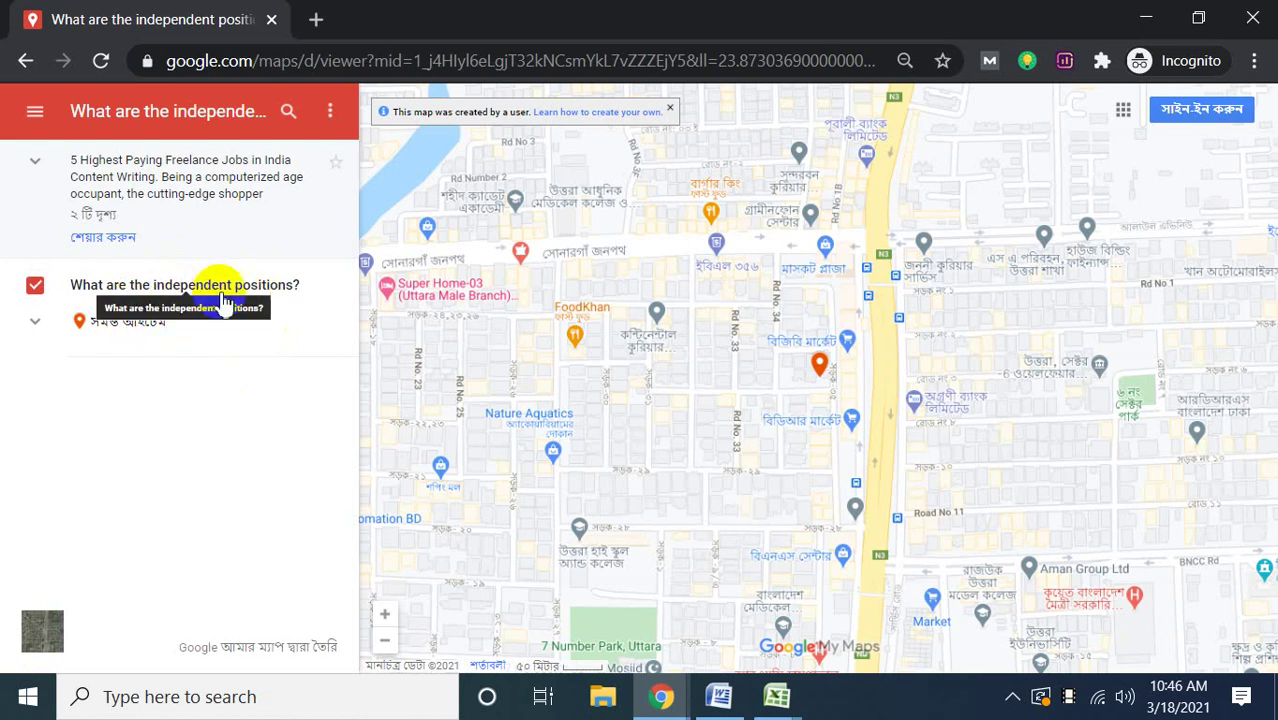
left_click(1253, 20)
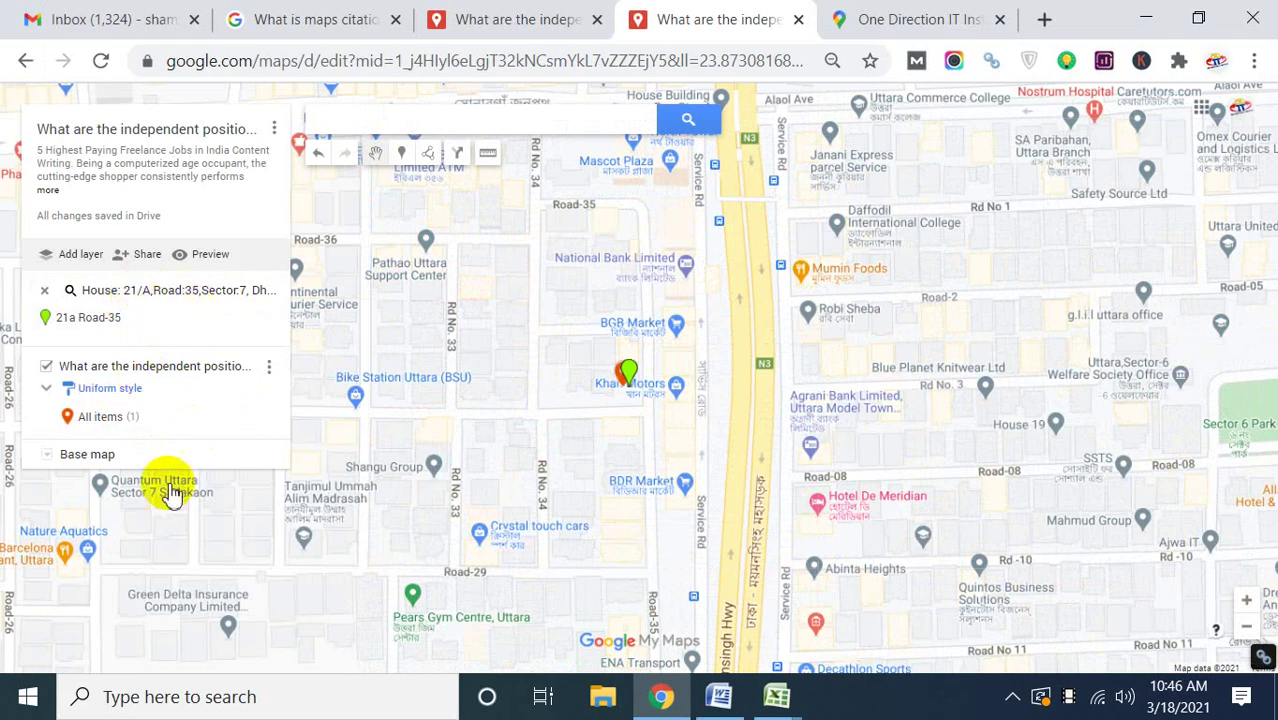
Check the layer's name in the map editor and view the details of the 21a Road-35 search result.
left_click(125, 373)
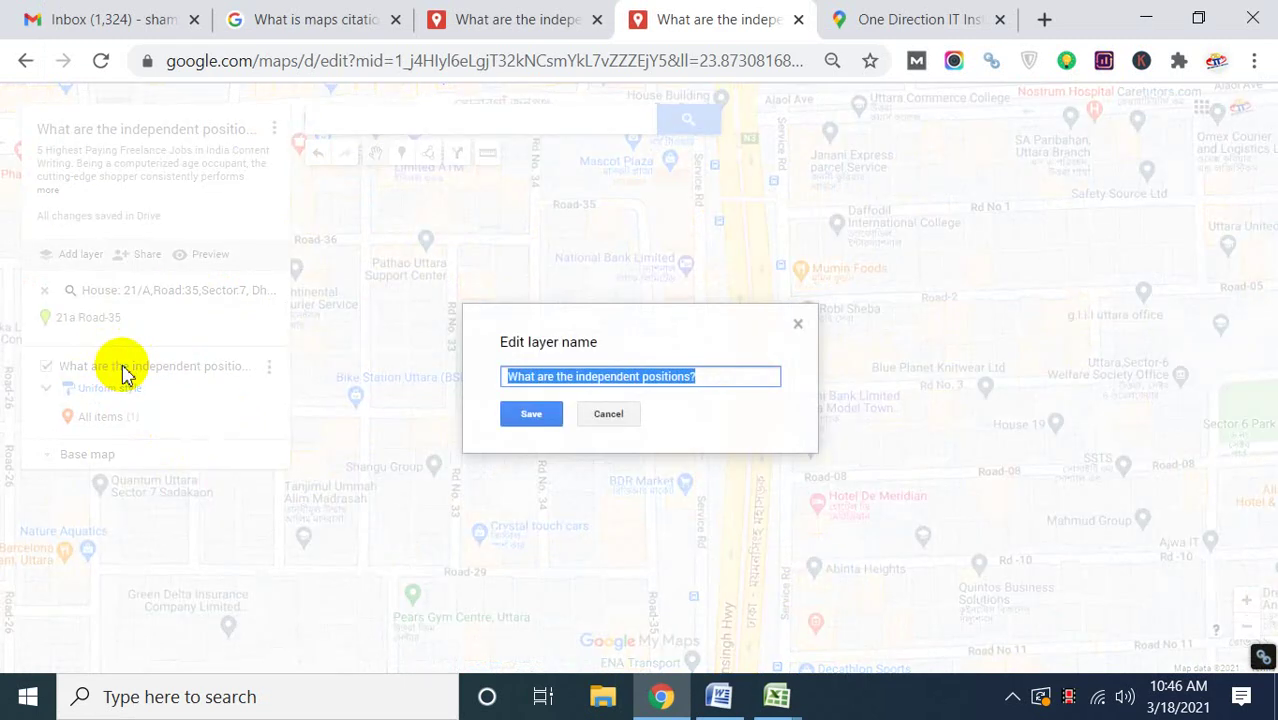
left_click(609, 417)
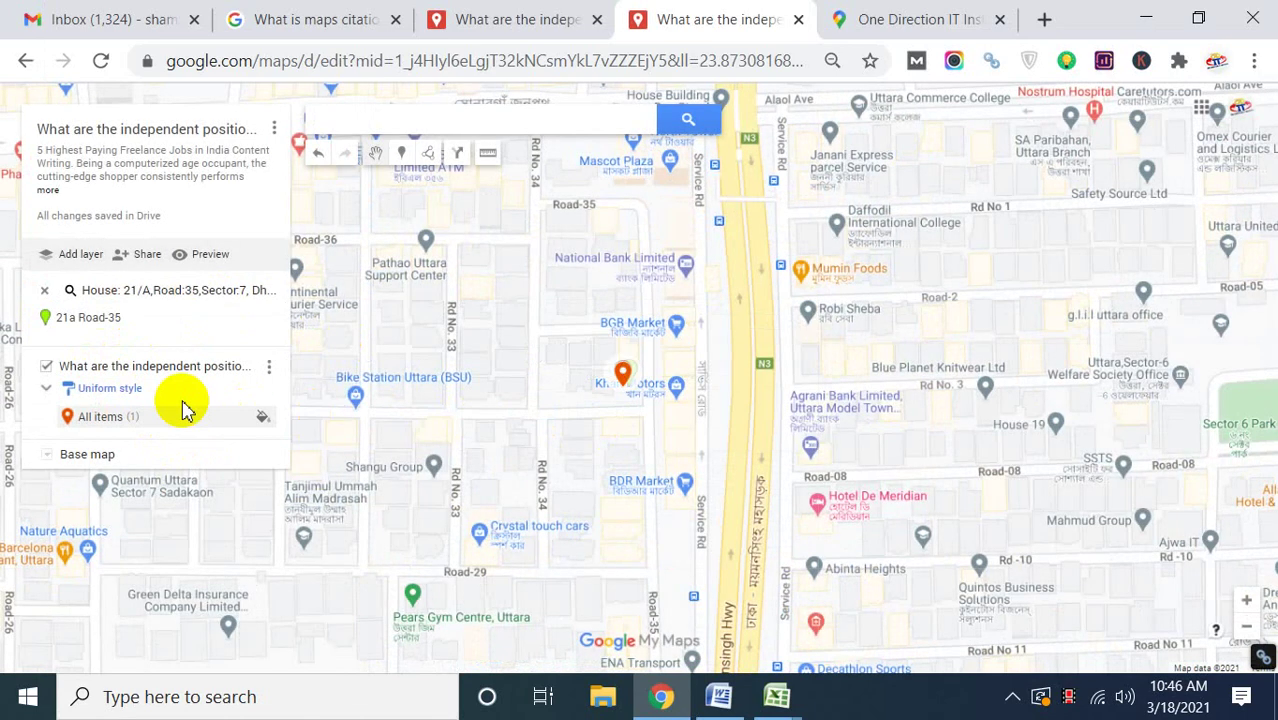
left_click(135, 373)
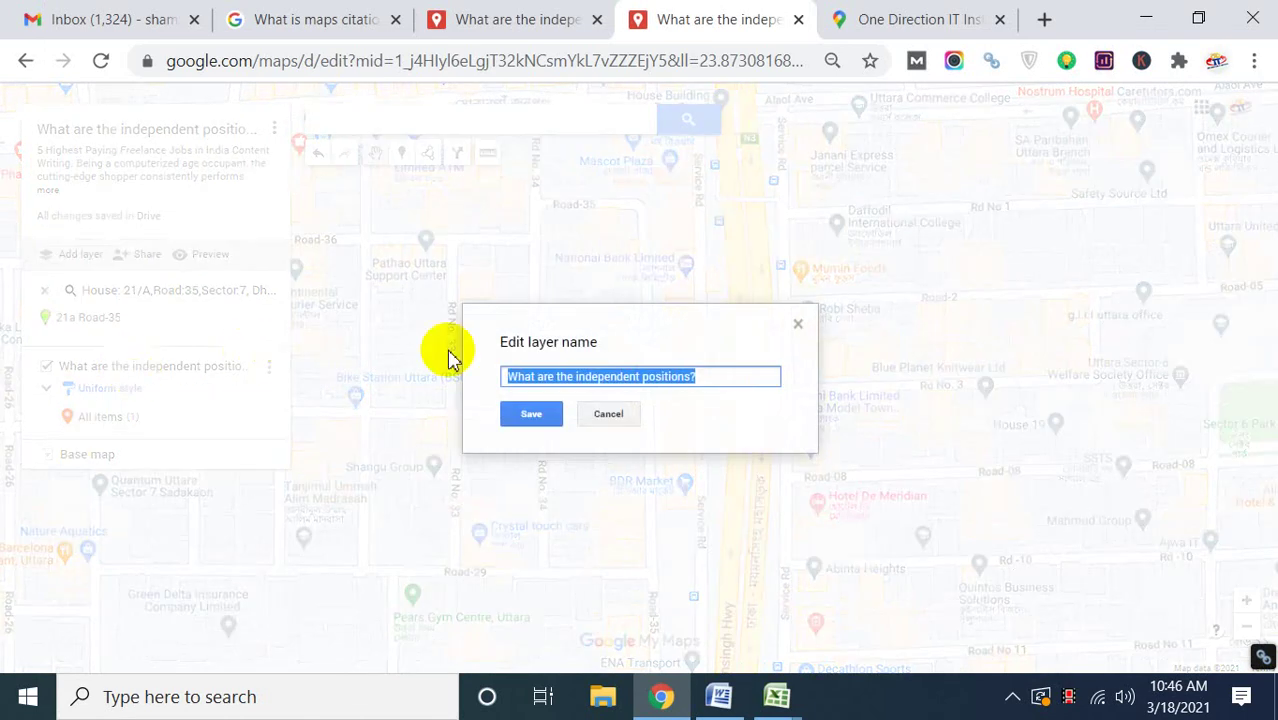
left_click(539, 419)
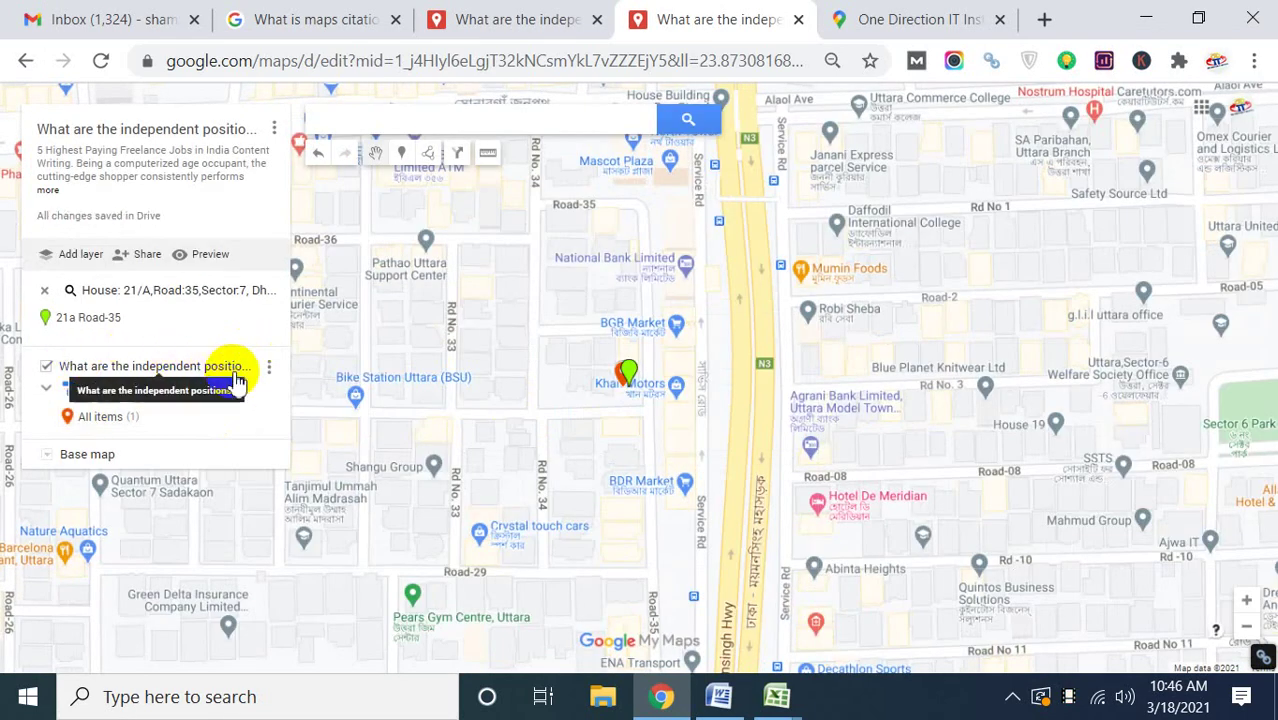
left_click(628, 378)
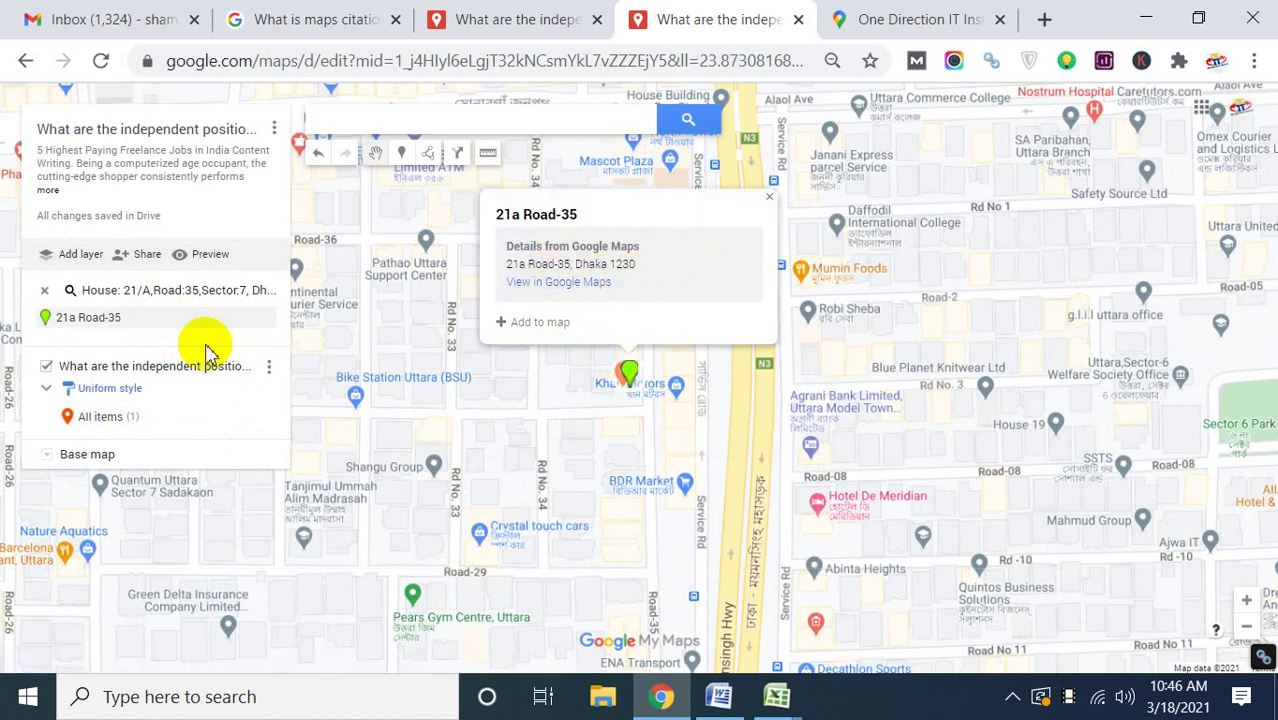
Add a marker just west of the 21a Road-35 result and paste the full text from the Word document as its description.
left_click(402, 156)
left_click(598, 392)
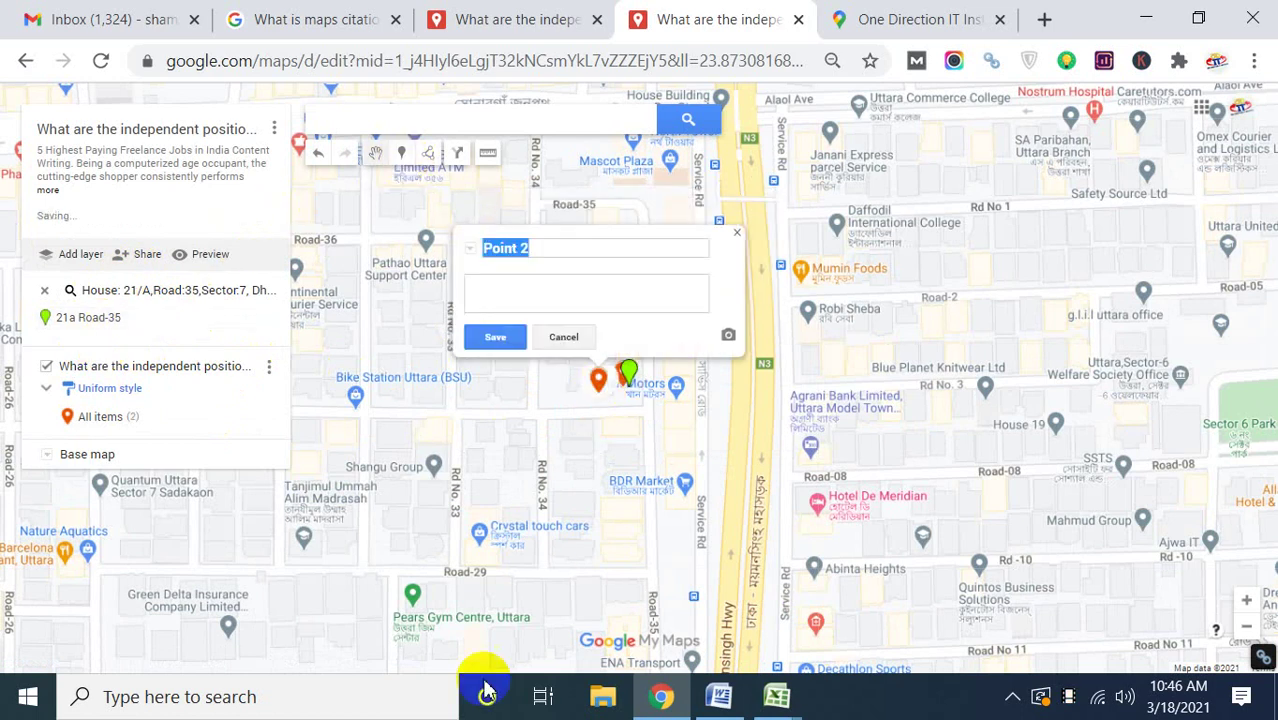
left_click(722, 697)
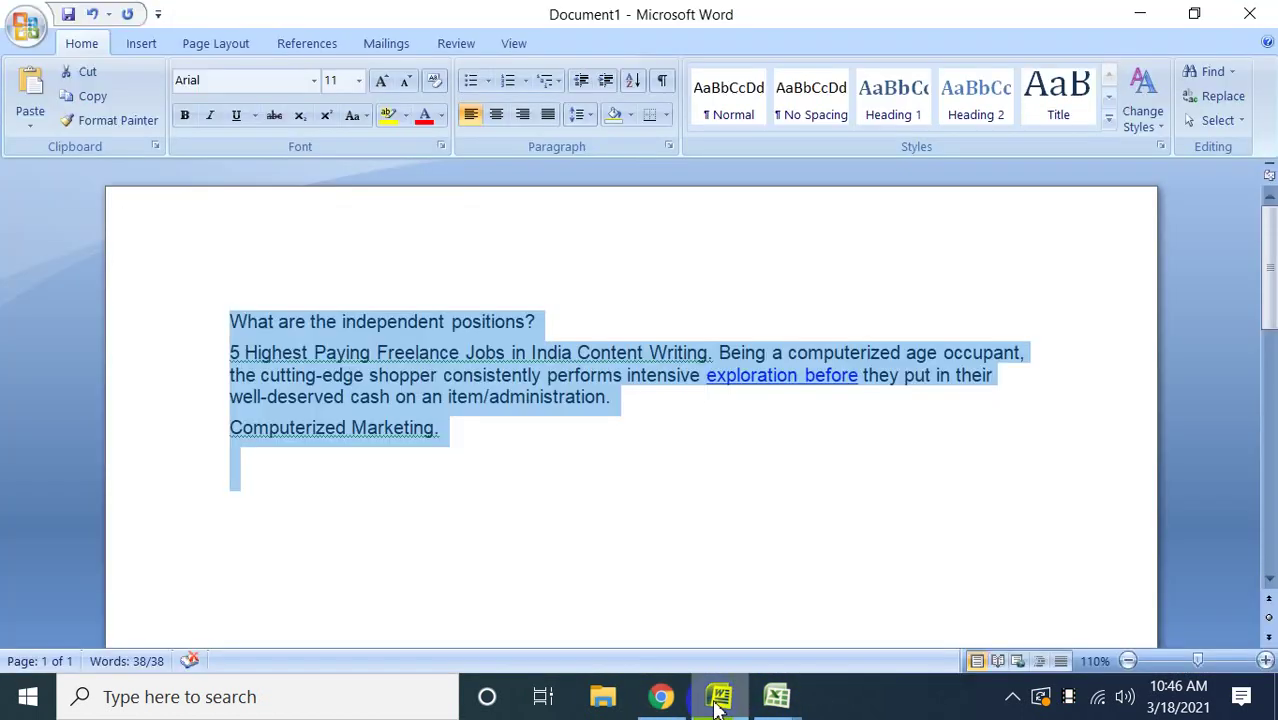
left_click(661, 697)
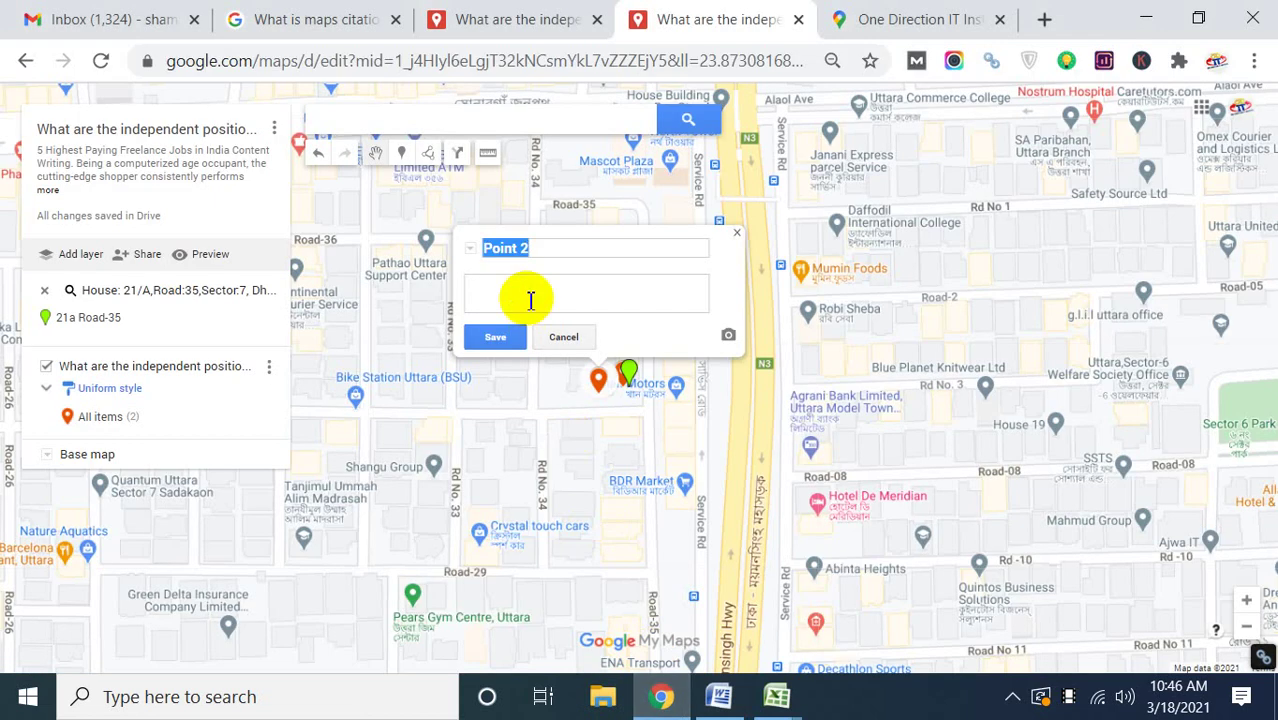
type("What are the independent positions? 5 Highest Paying Freelance Jobs in India Content Writing. Being a computerized age occupant, the cutting-edge shopper consistently performs intensive exploration before they put in their well-deserved cash on an item/administration. Computerized Marketing.")
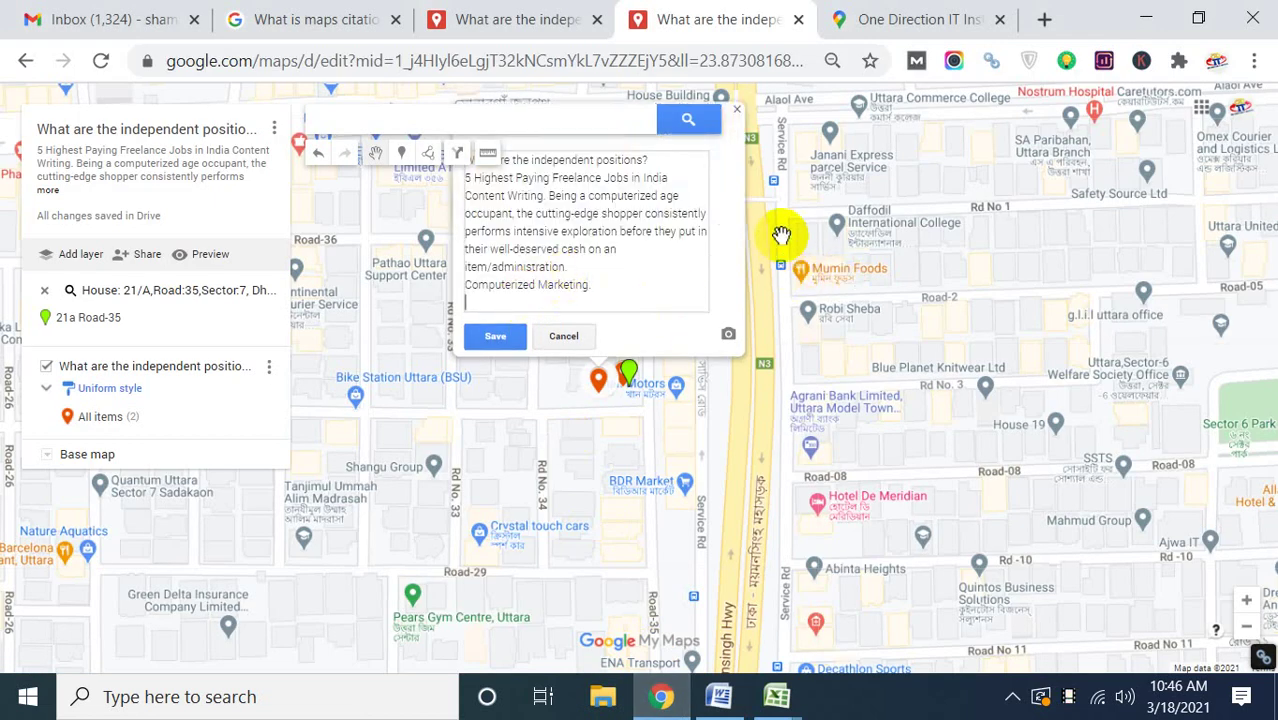
Title the new marker "What are the independent positions?" by copying the first line of its description.
left_click_drag(790, 273, 817, 475)
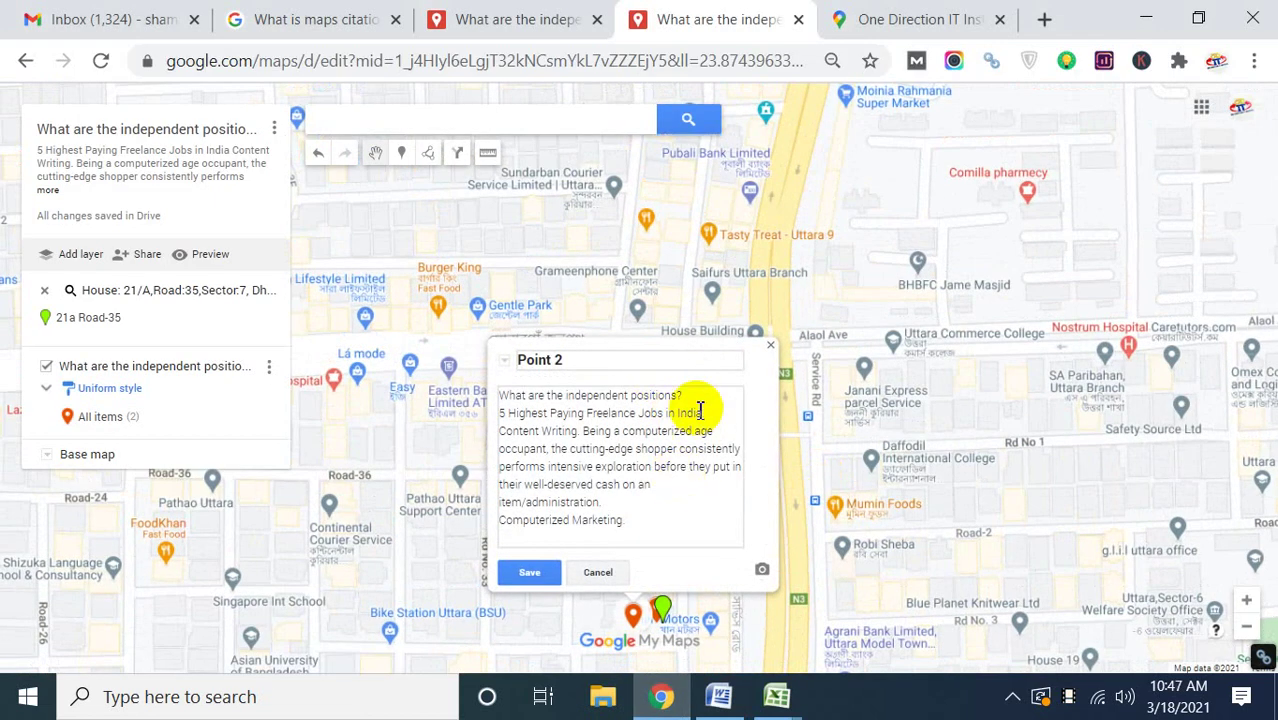
left_click_drag(697, 400, 503, 393)
key("ctrl+c")
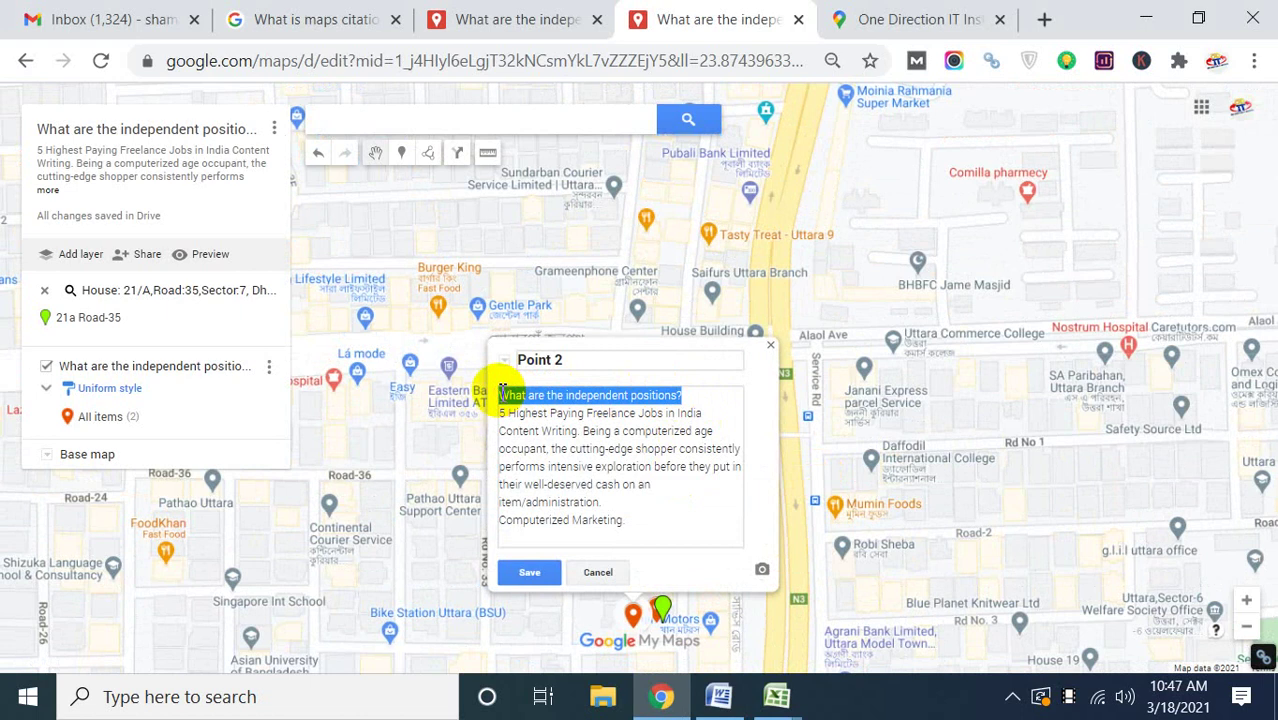
left_click_drag(585, 357, 521, 363)
key("ctrl+v")
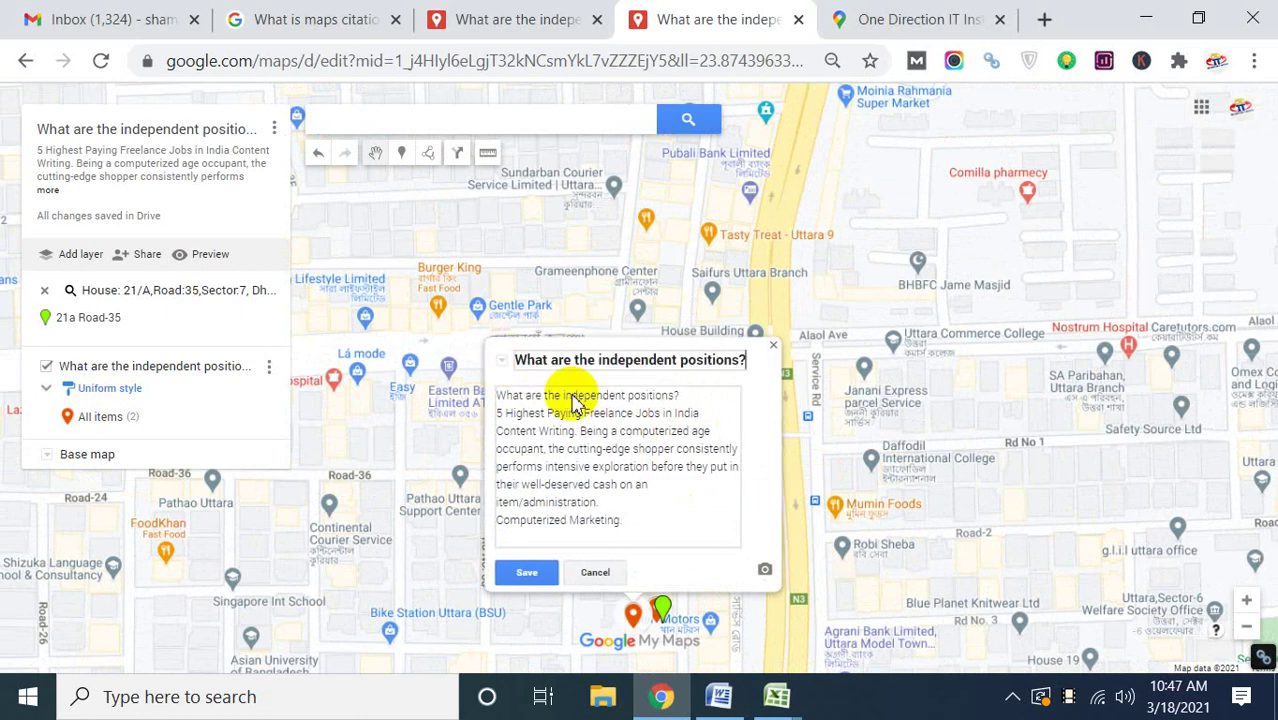
Upload the "Untitled design" JPG from the Downloads folder to the new marker and save the marker.
left_click(764, 570)
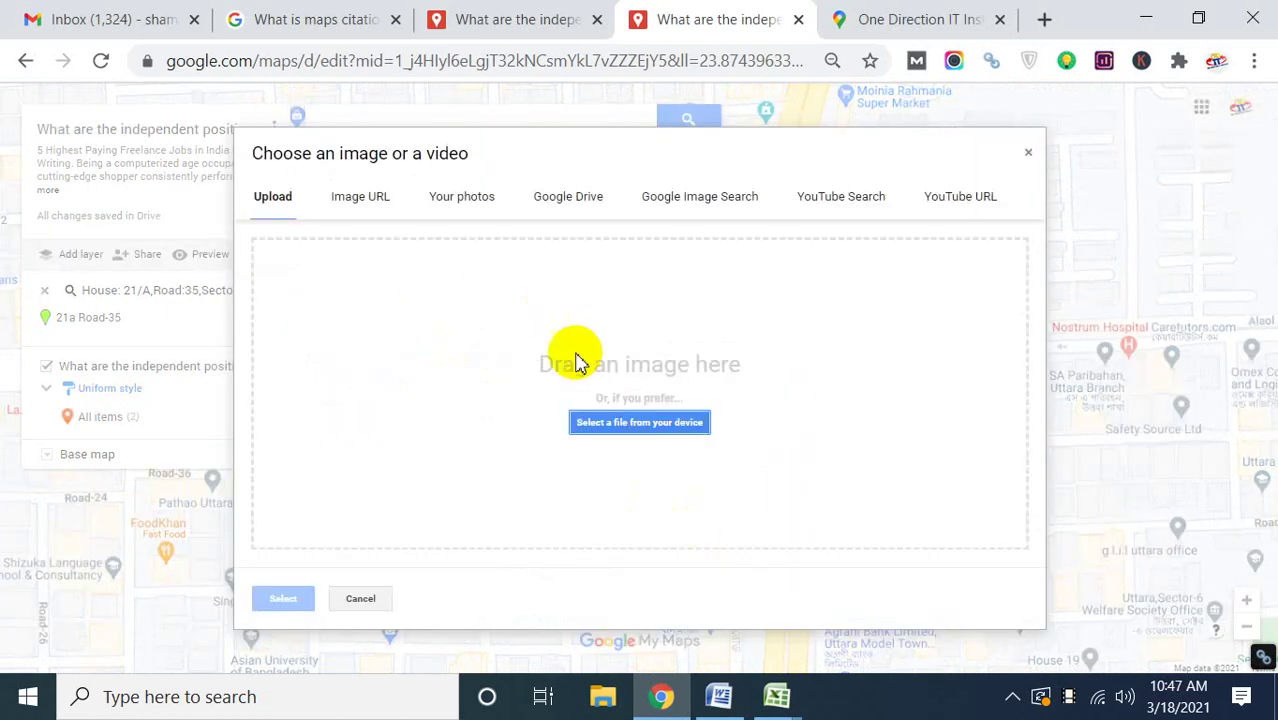
left_click(613, 425)
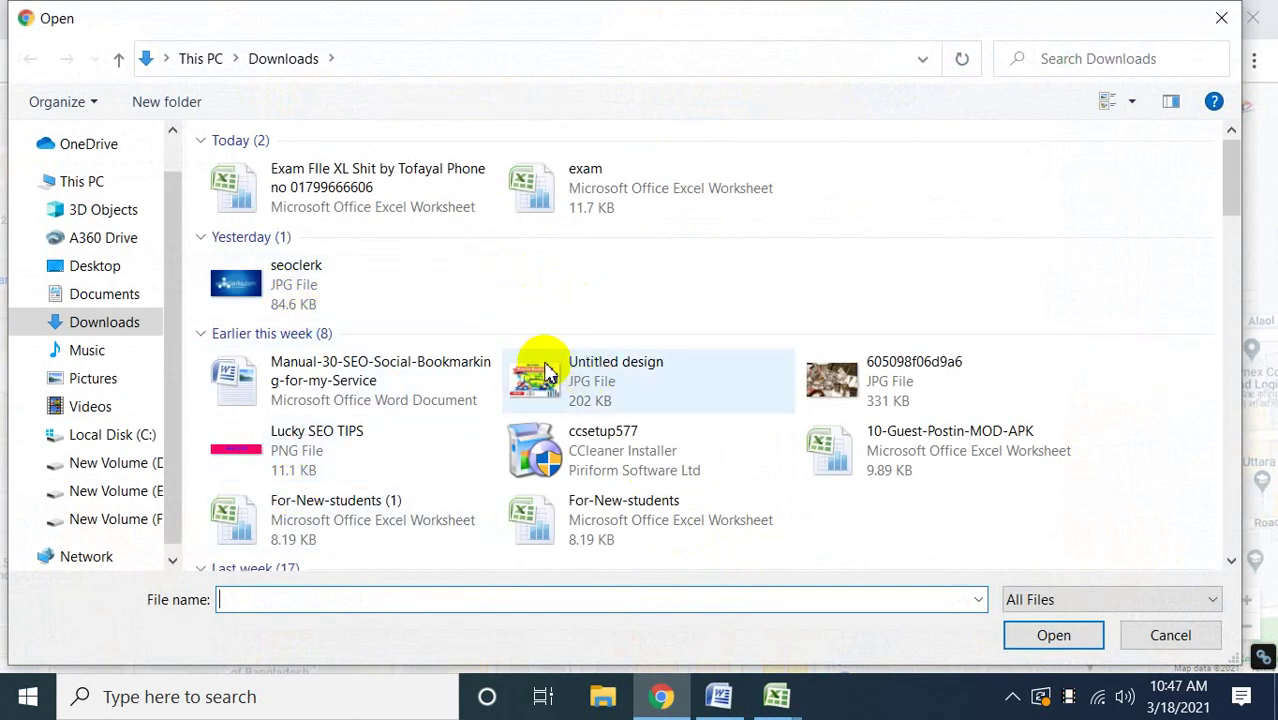
double_click(580, 383)
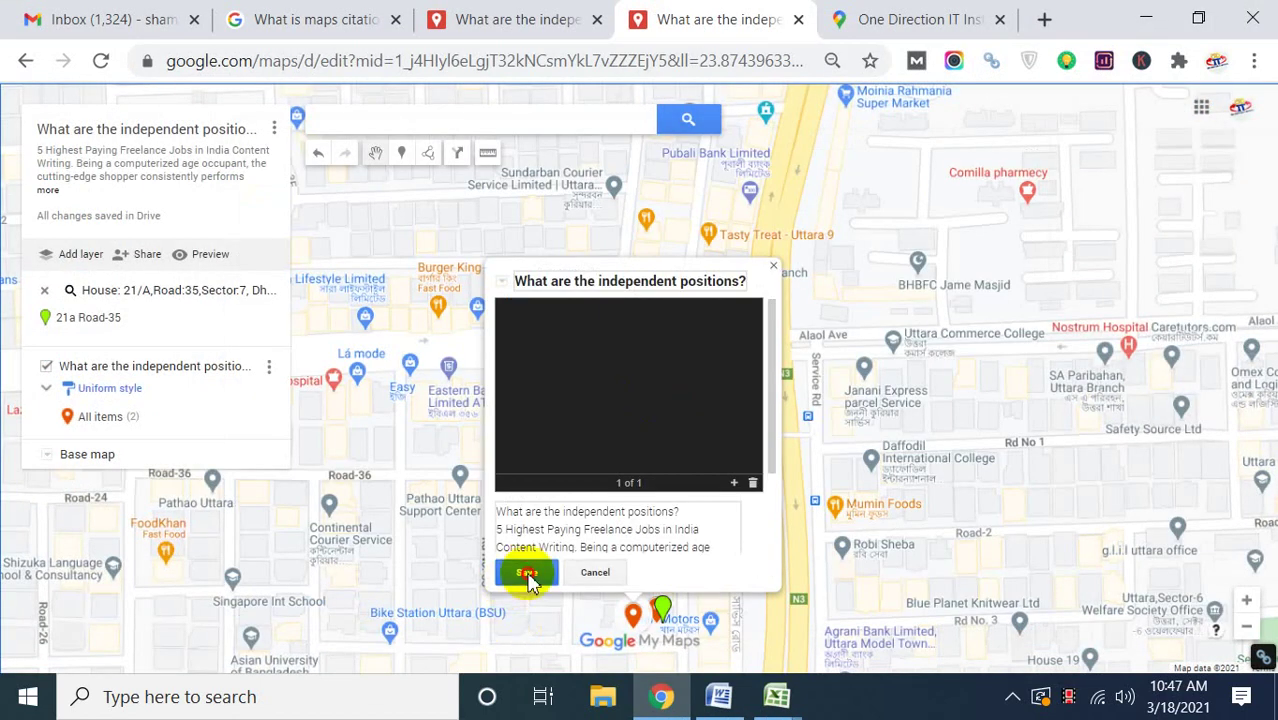
left_click(529, 576)
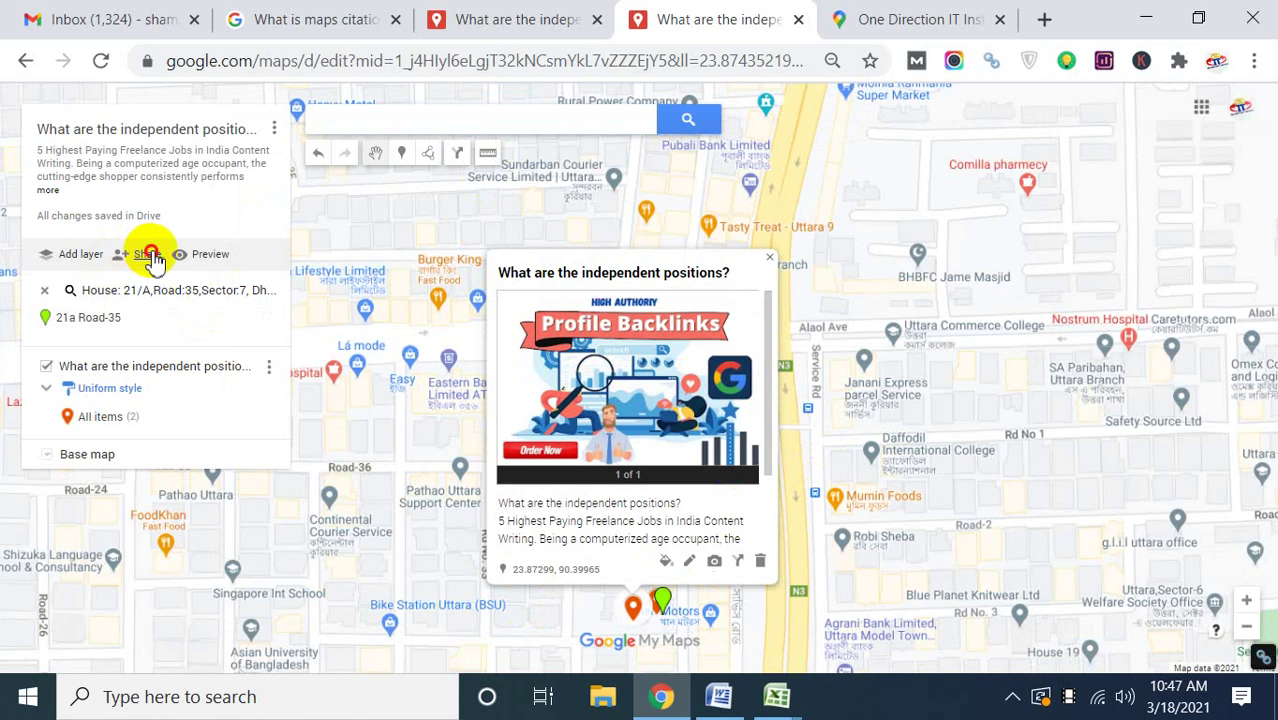
Copy the map's share link from the sharing settings and open it in a new incognito window.
left_click(147, 256)
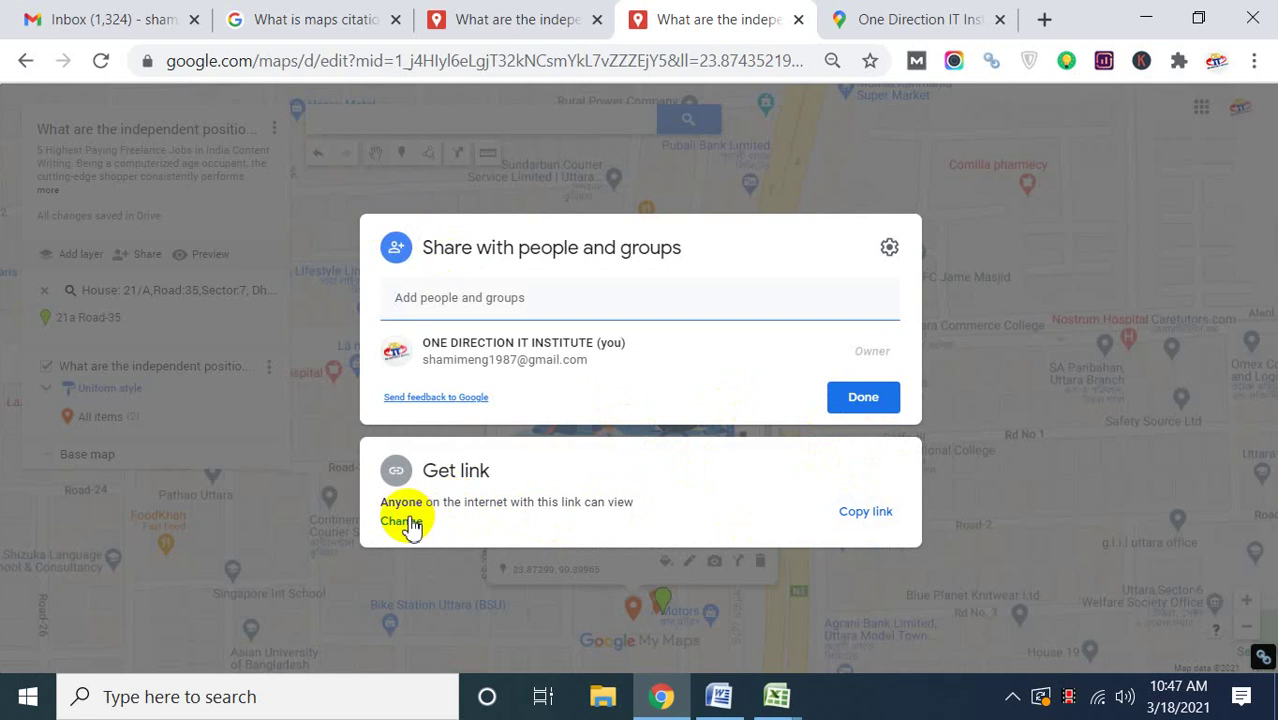
left_click(870, 512)
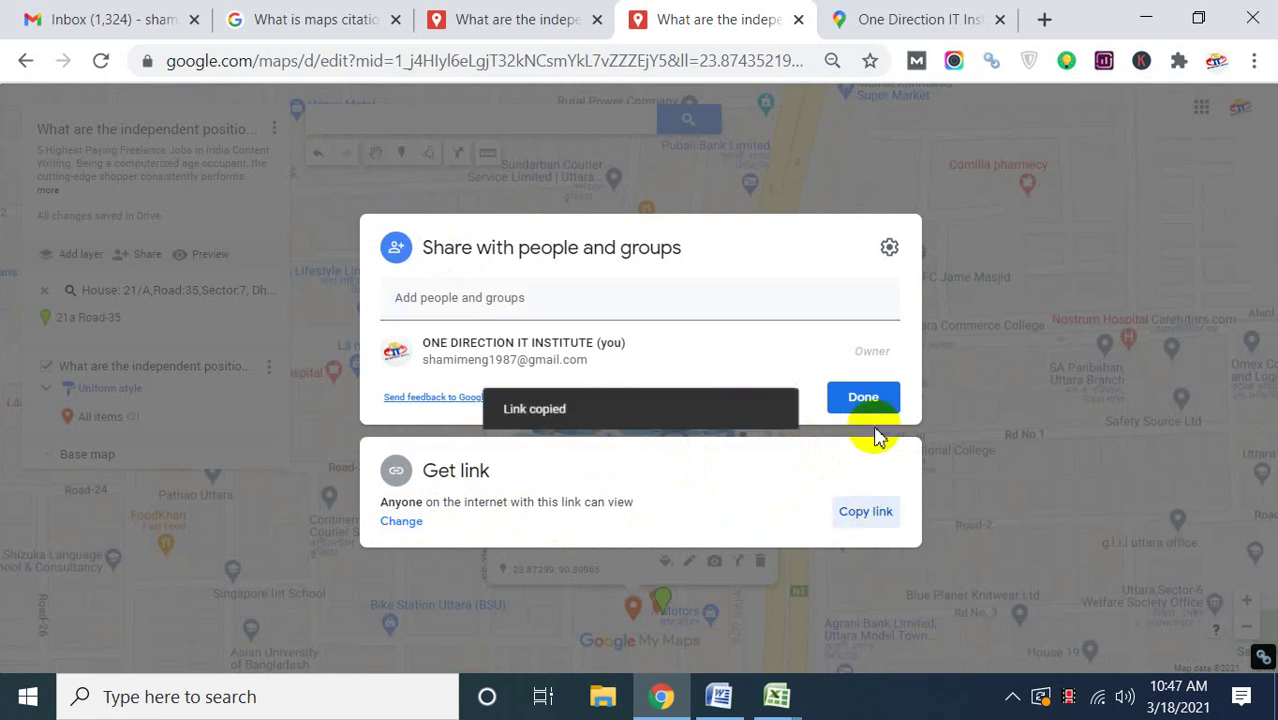
left_click(1254, 61)
left_click(1112, 151)
key("ctrl+v")
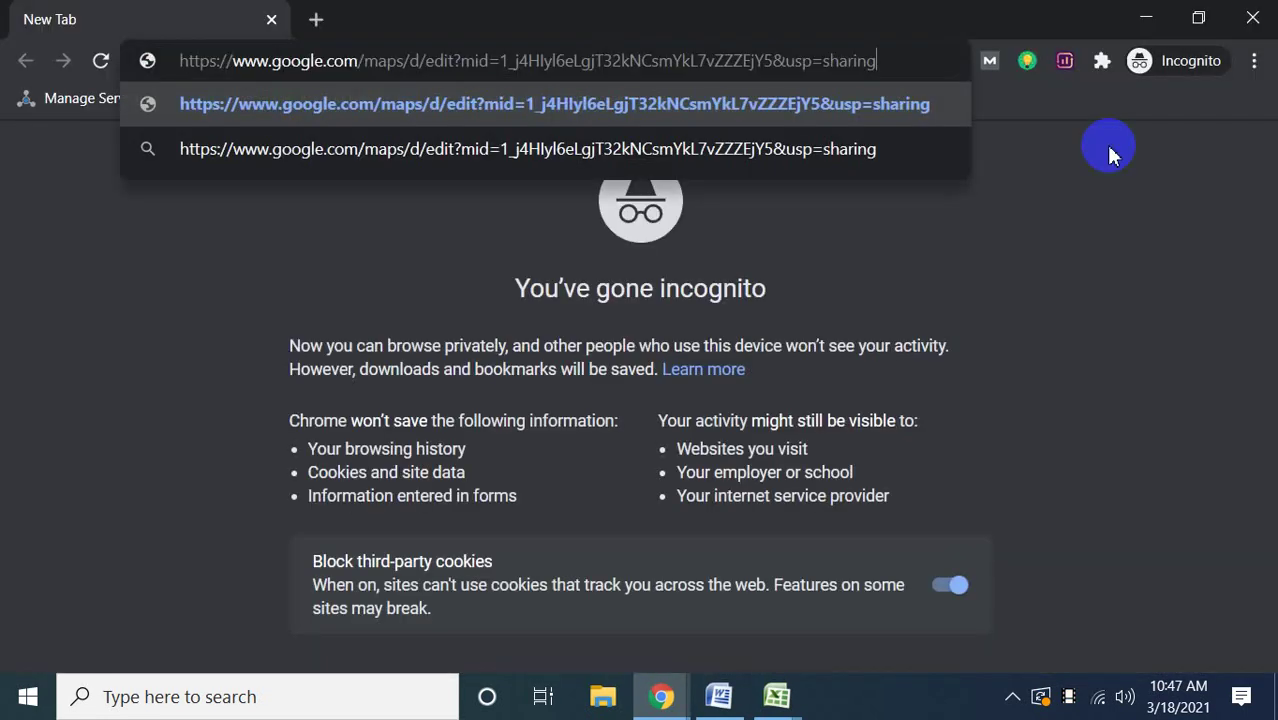
key("Return")
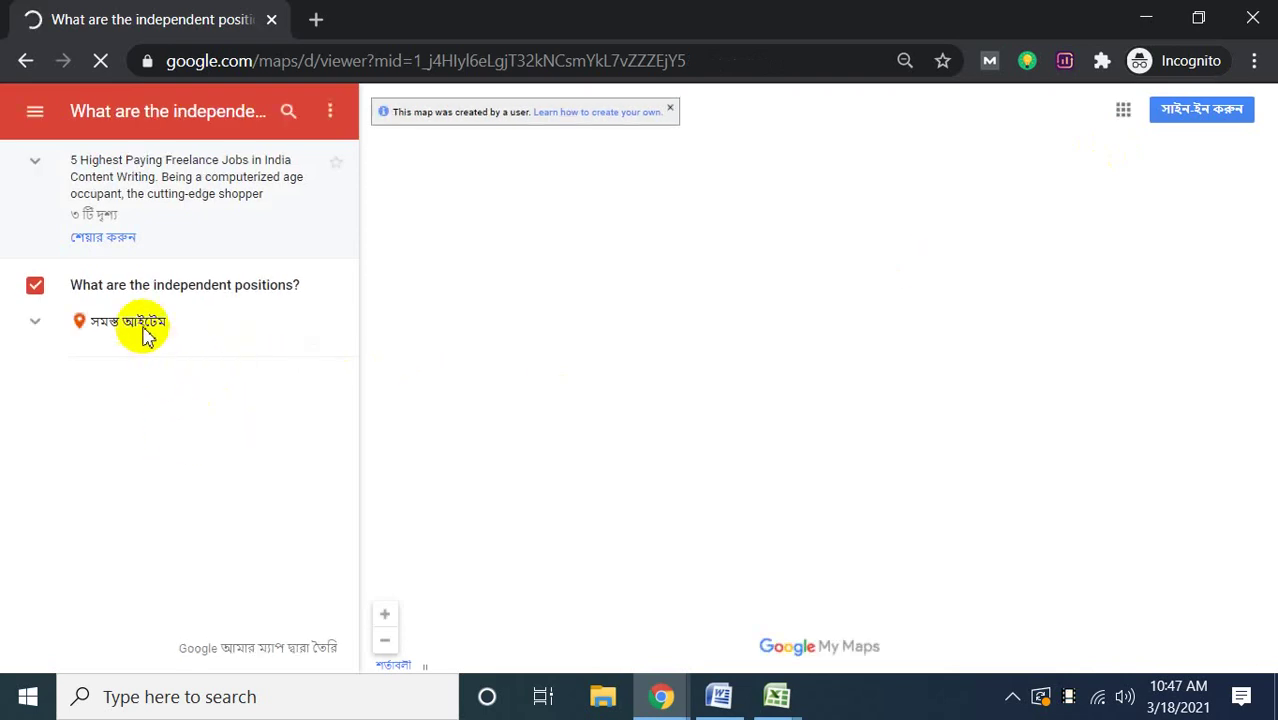
Examine the public map's item list, the layer's visibility toggle, and the marker's image, name and description.
left_click(36, 326)
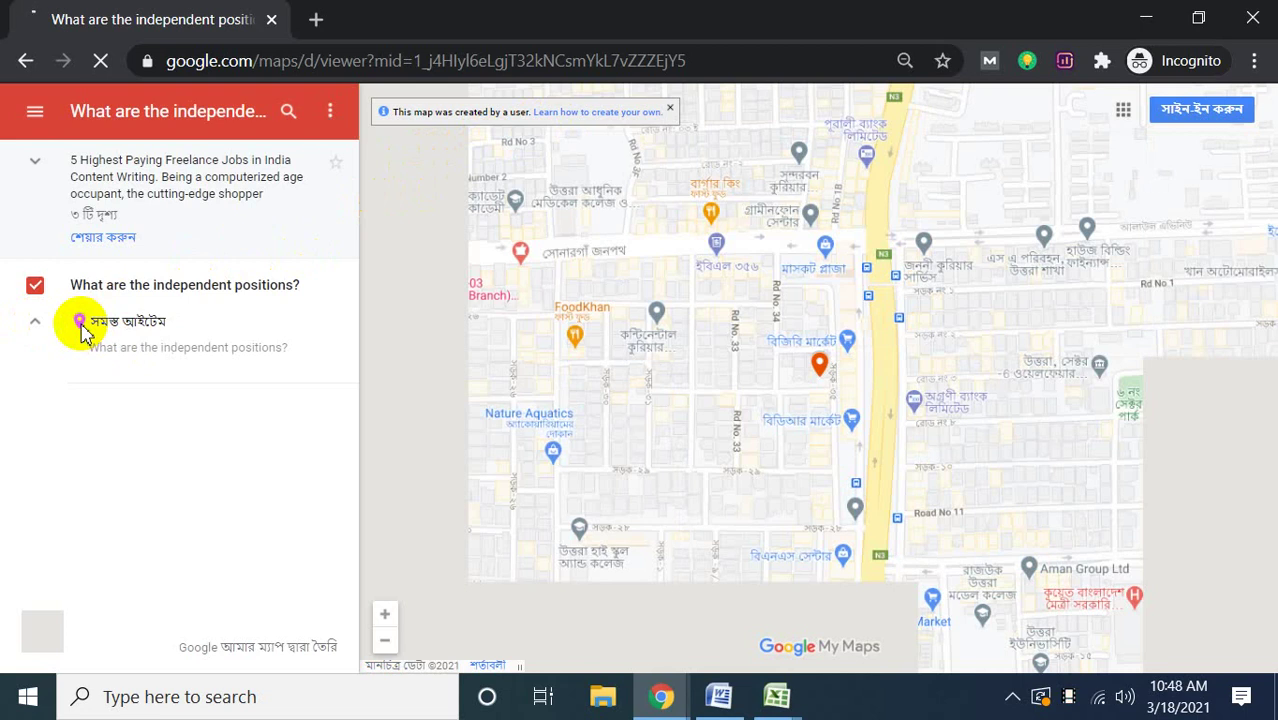
left_click(819, 366)
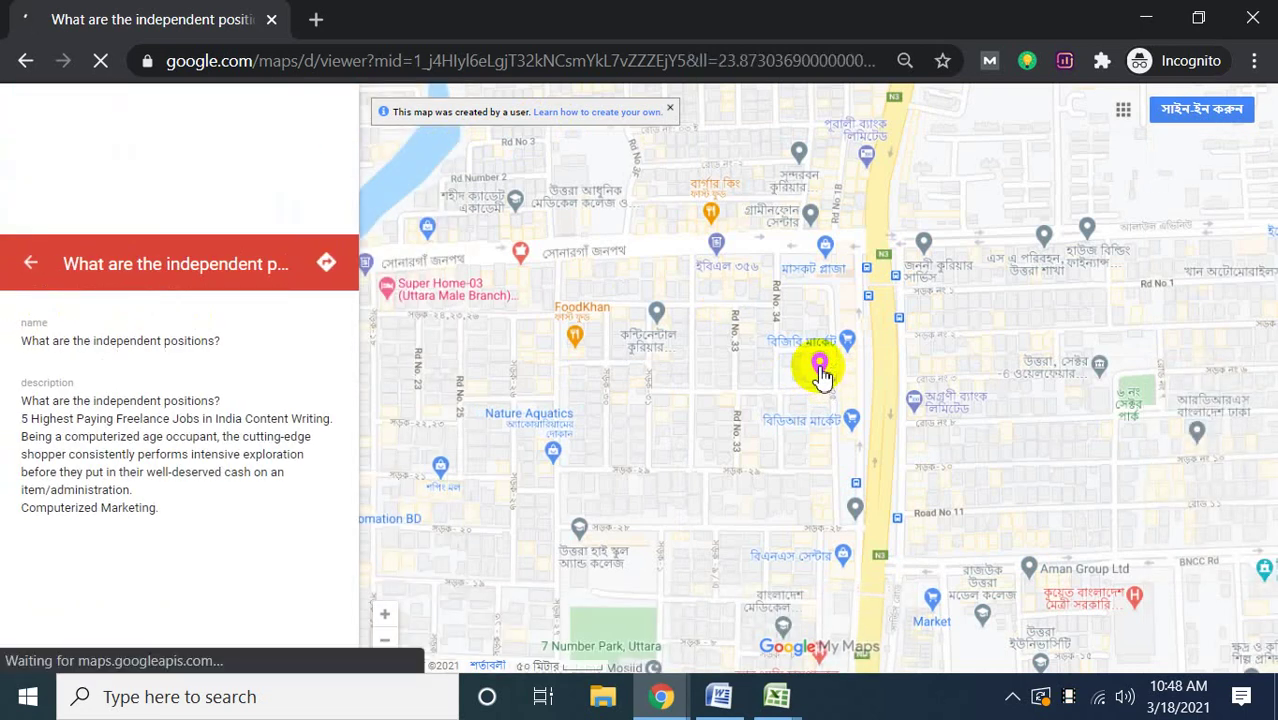
left_click(30, 270)
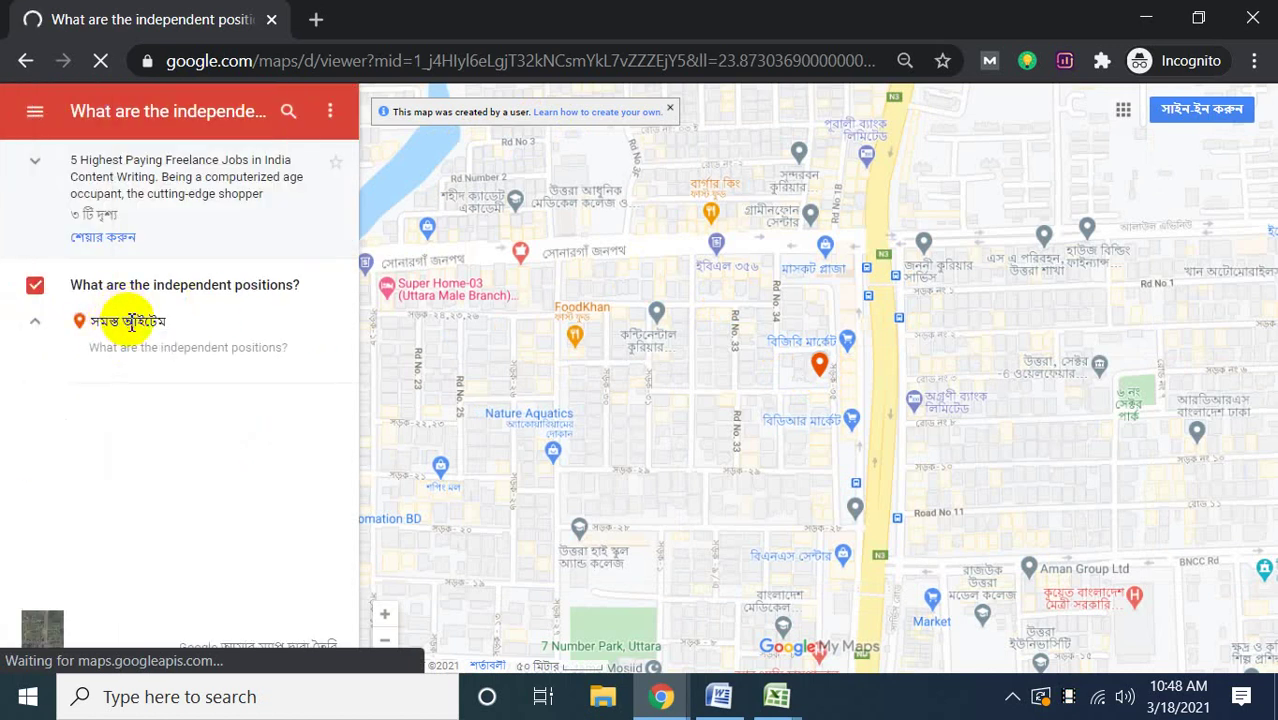
left_click(148, 295)
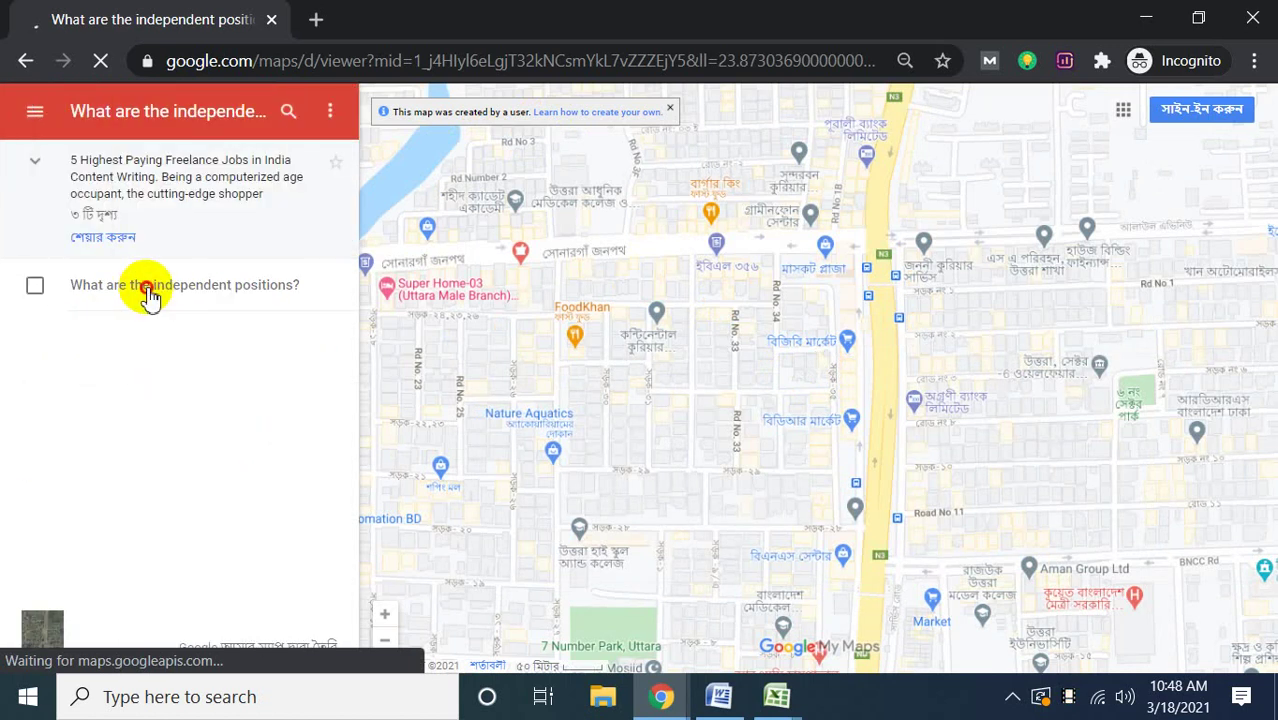
left_click(148, 292)
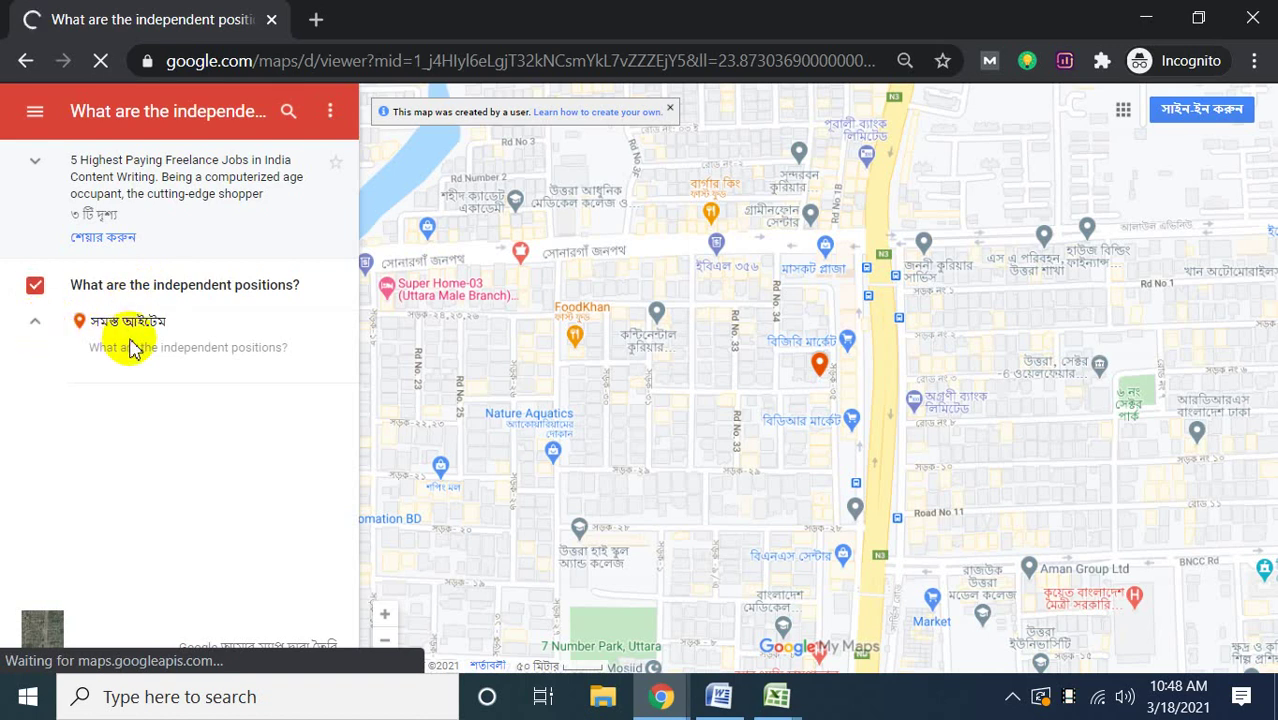
left_click(820, 368)
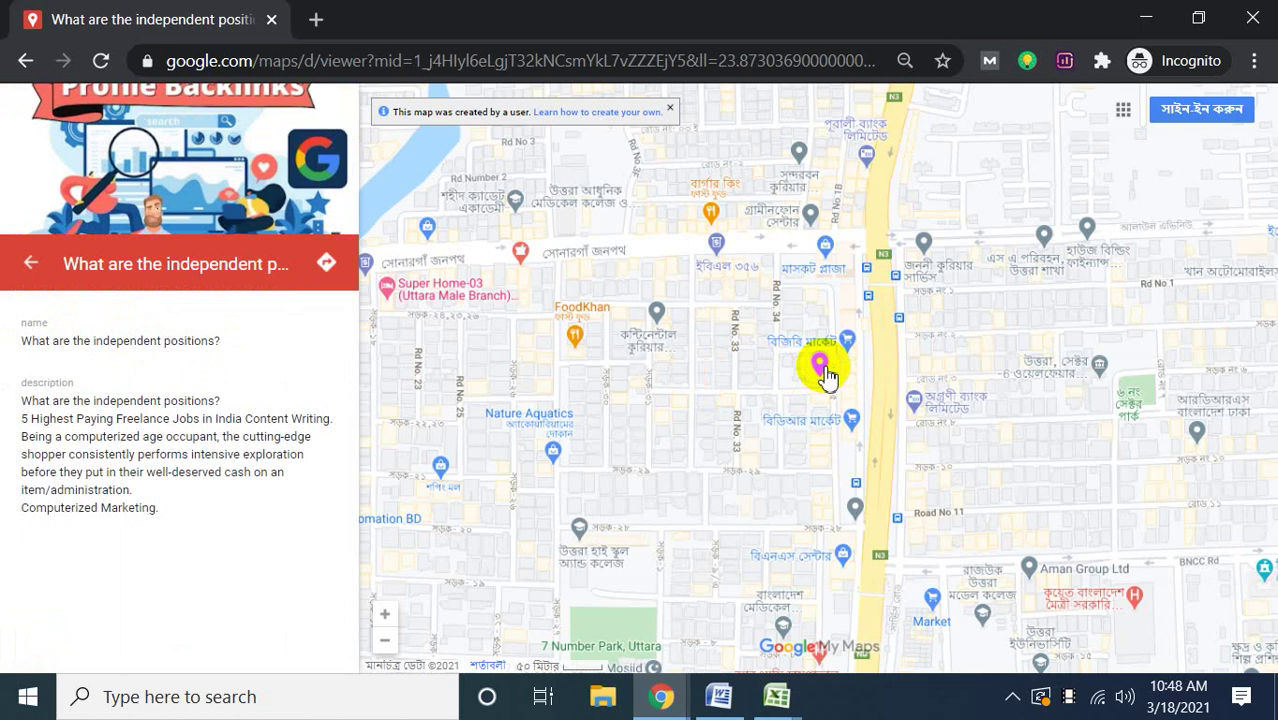
Expand the public map's full description, collapse its item list, and close the incognito window.
left_click(24, 266)
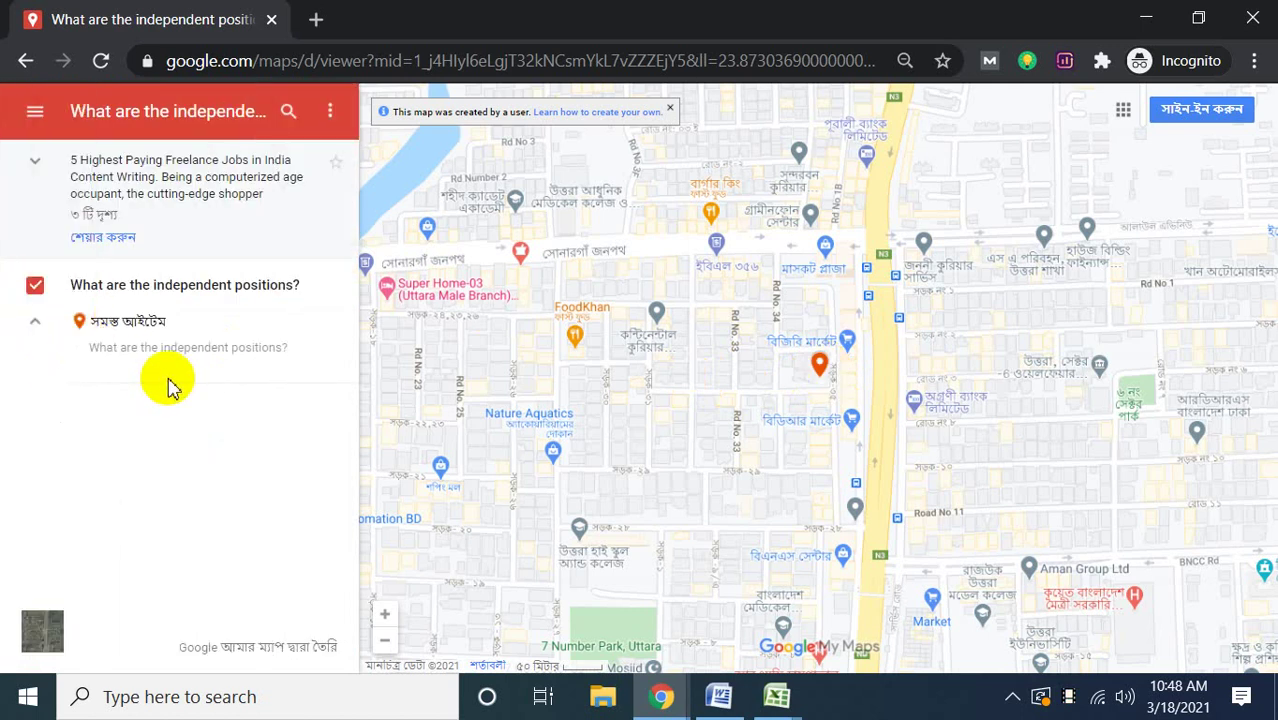
left_click(35, 165)
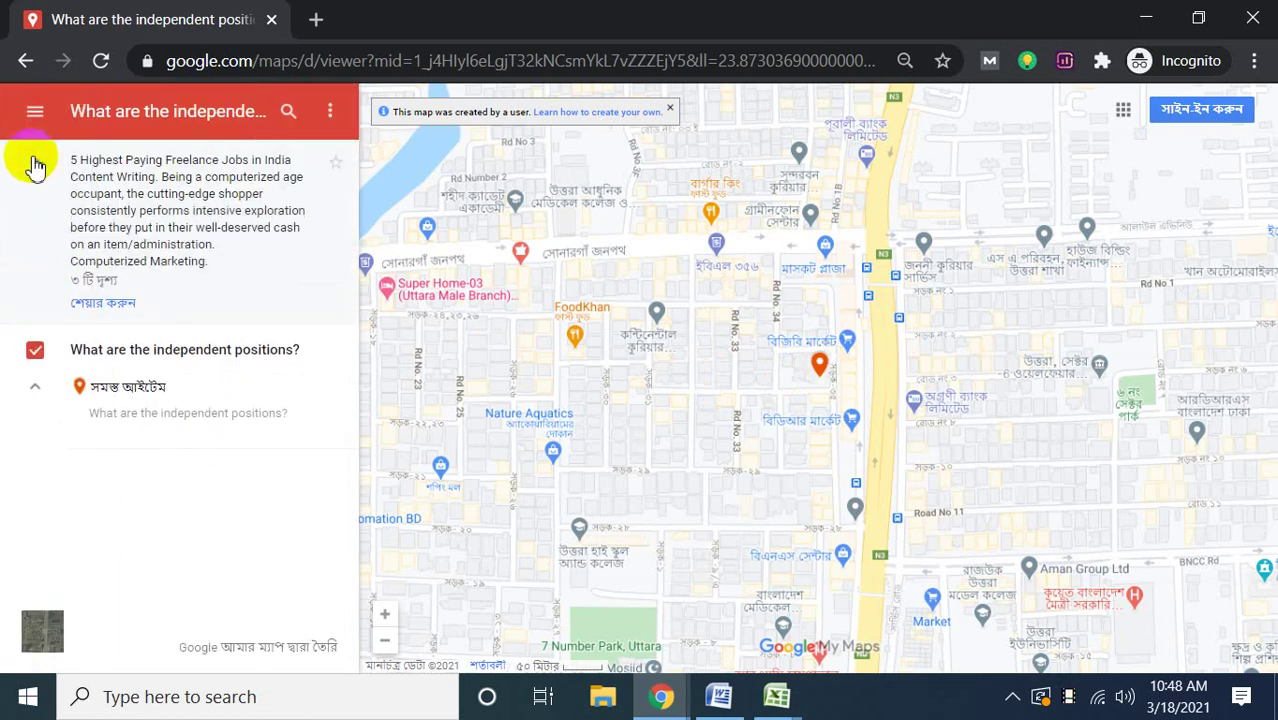
left_click(35, 388)
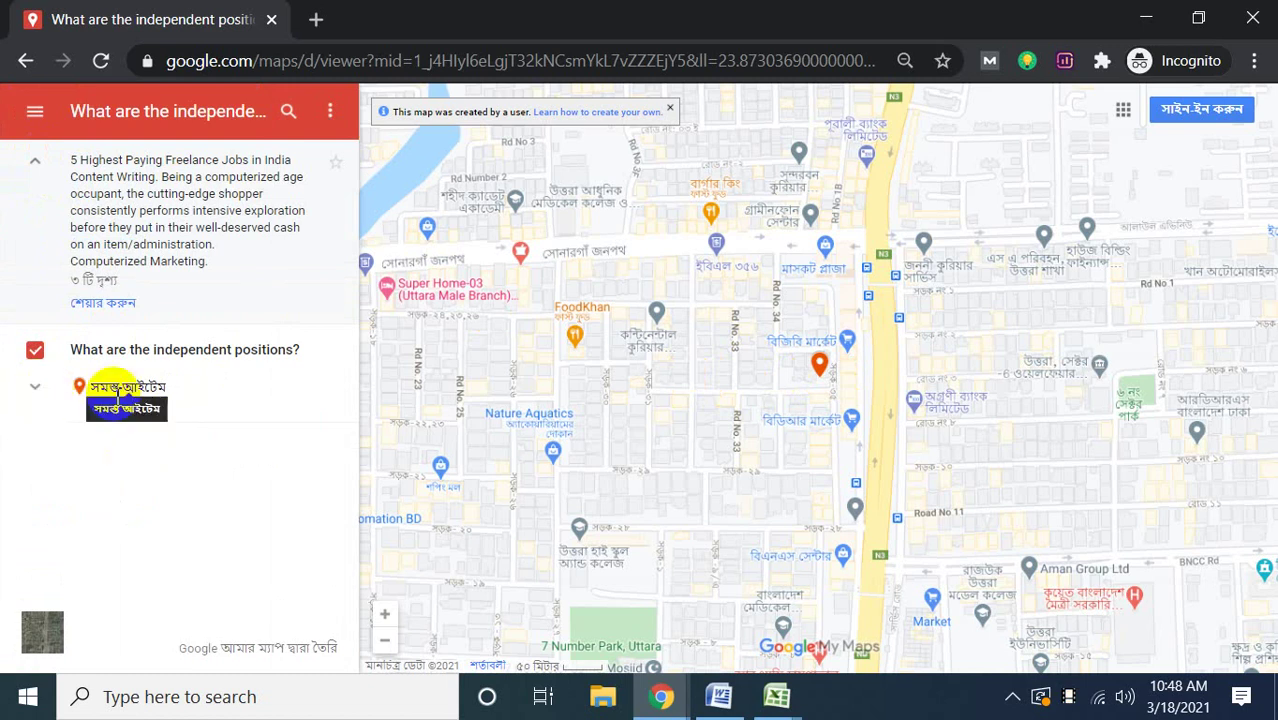
left_click(25, 61)
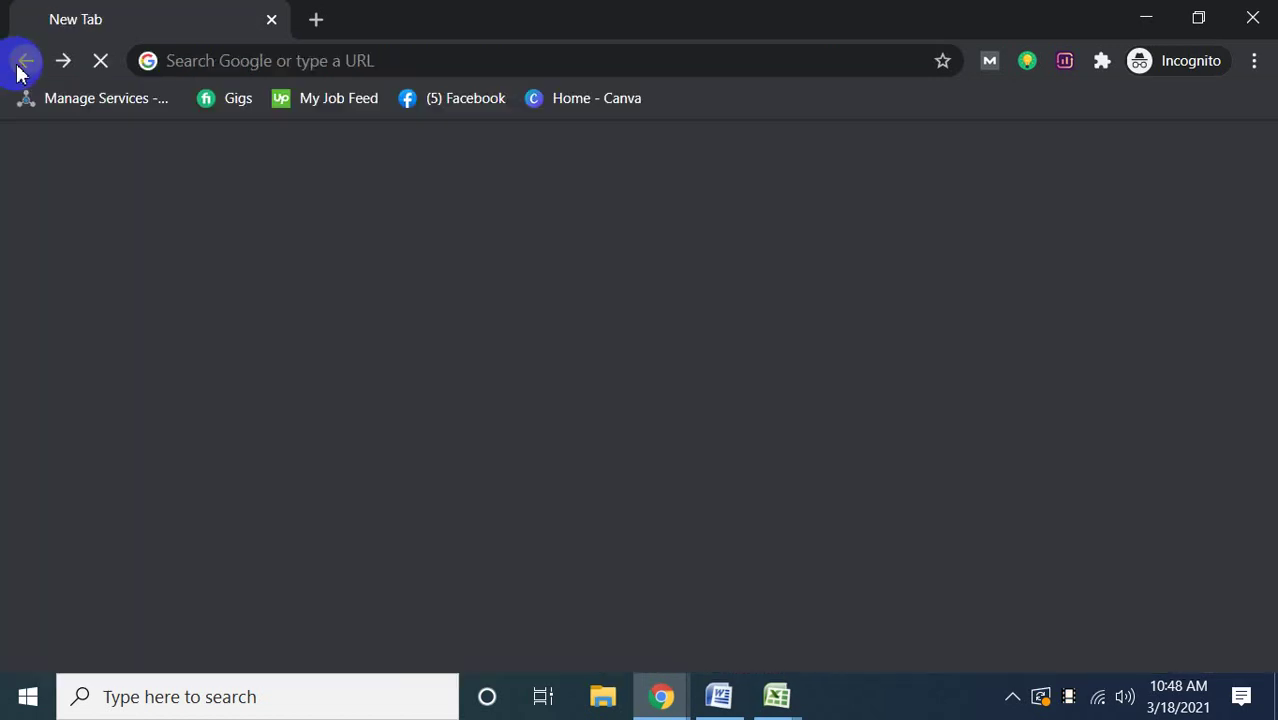
left_click(1253, 20)
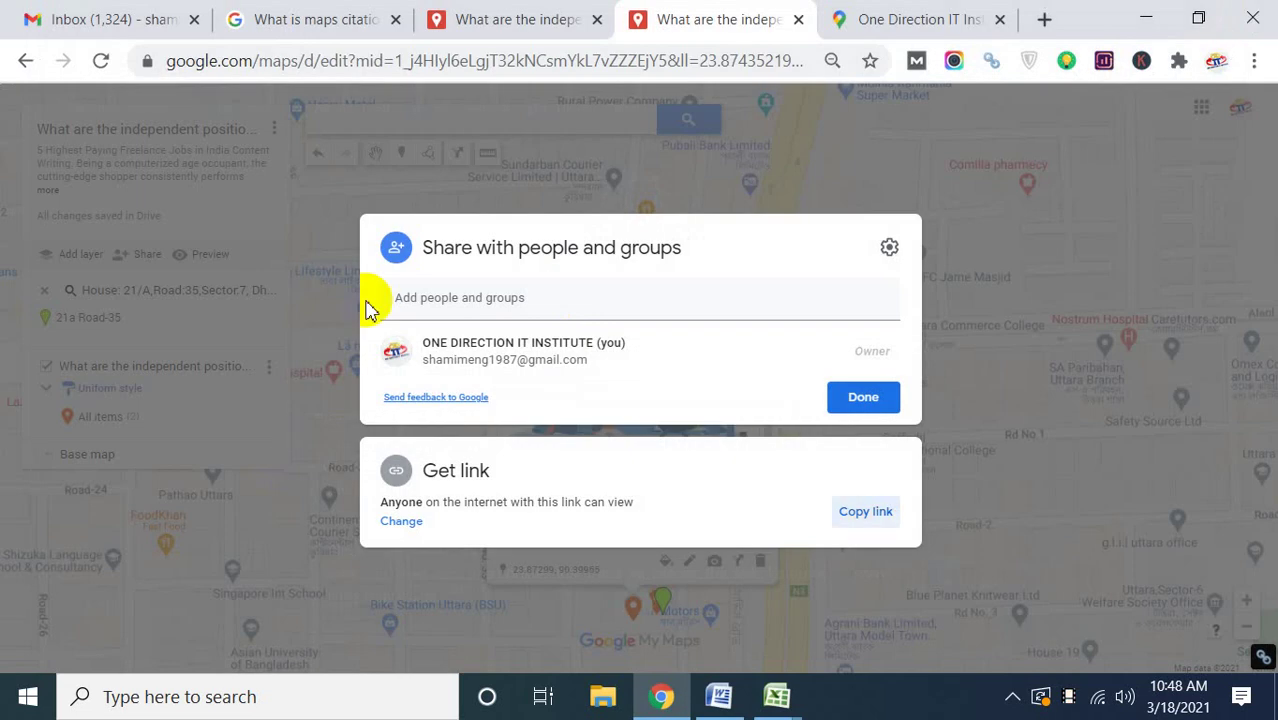
Reload both "What are the independent positions?" map editors, closing the sharing dialog on the second one.
left_click(505, 19)
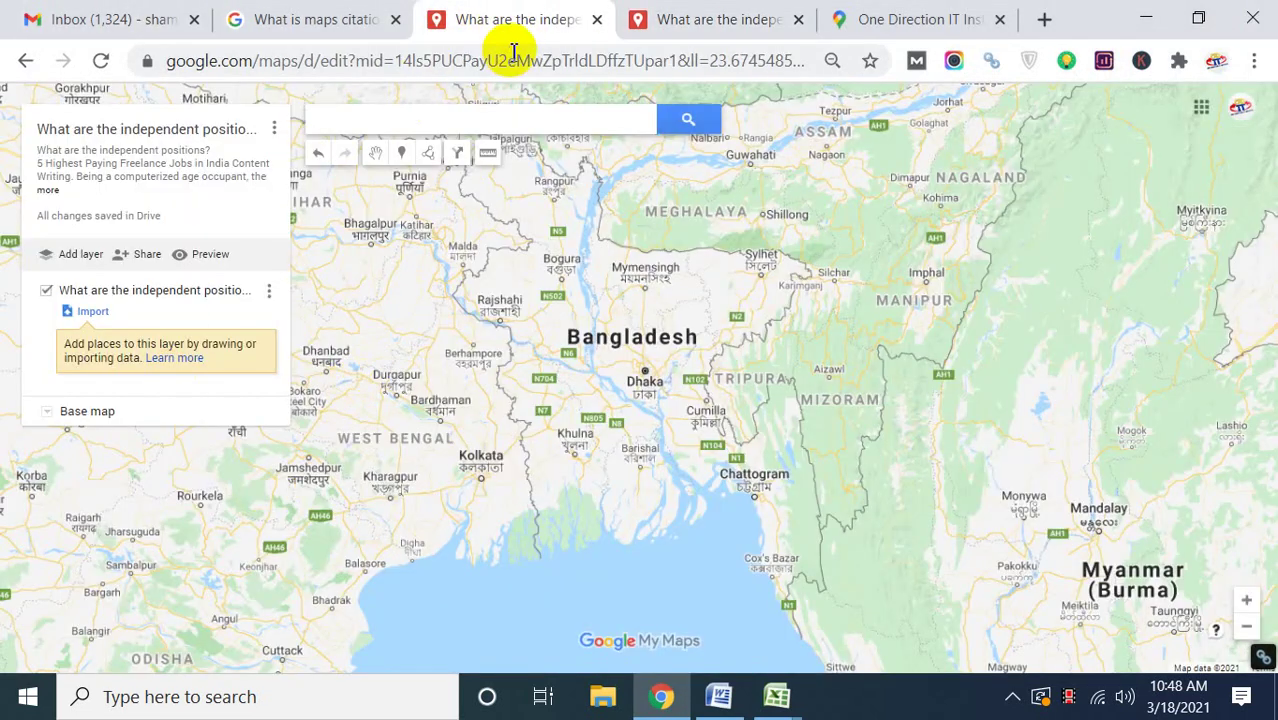
right_click(508, 17)
left_click(565, 124)
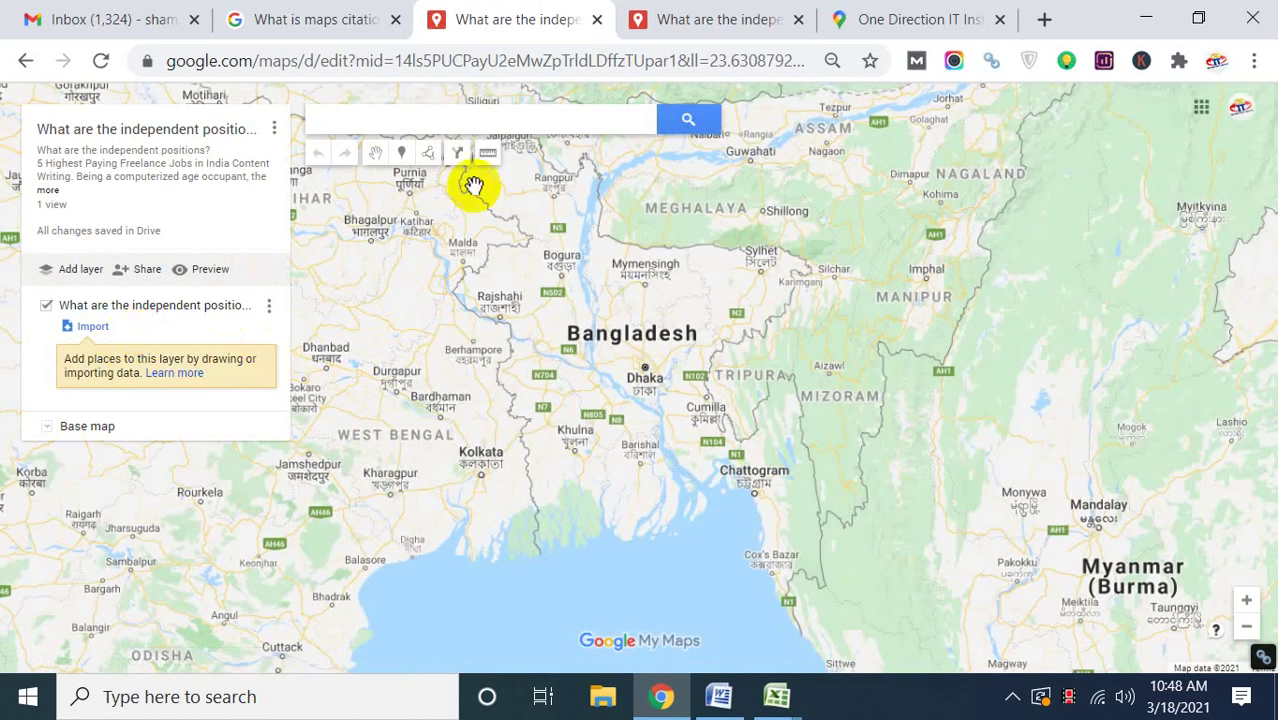
left_click(690, 20)
right_click(690, 19)
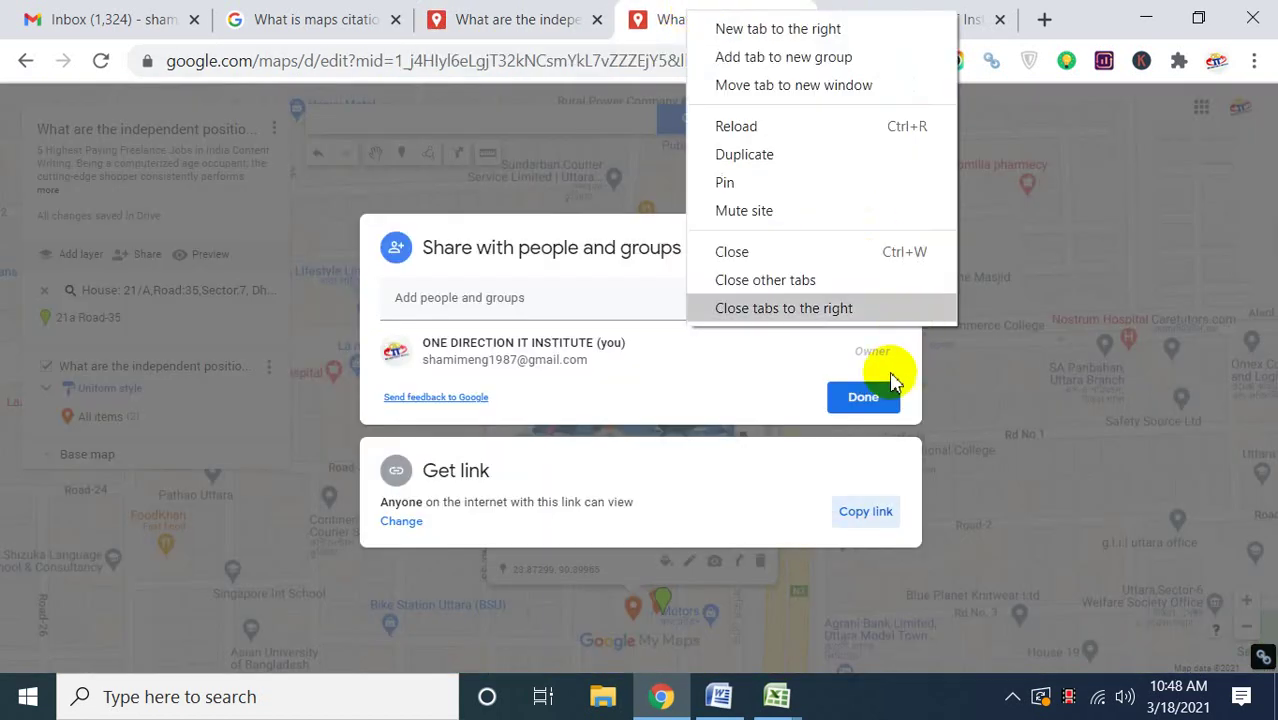
left_click(953, 408)
left_click(954, 400)
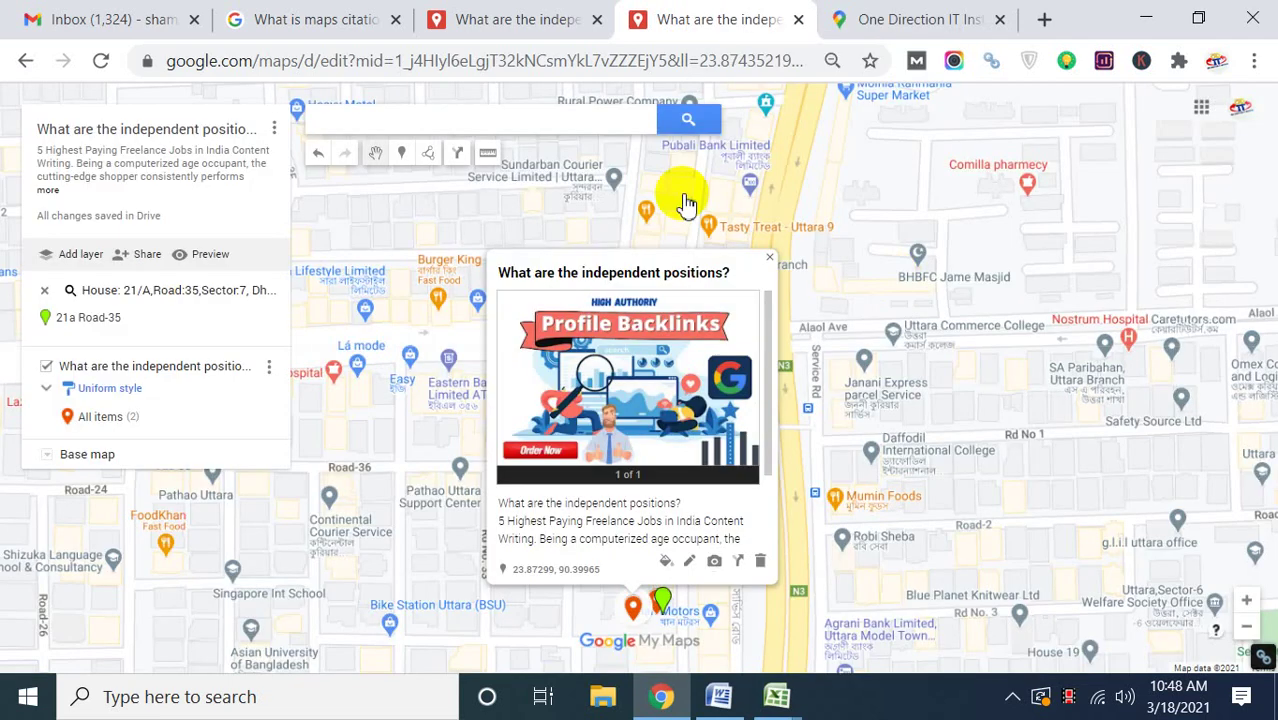
right_click(710, 15)
left_click(752, 121)
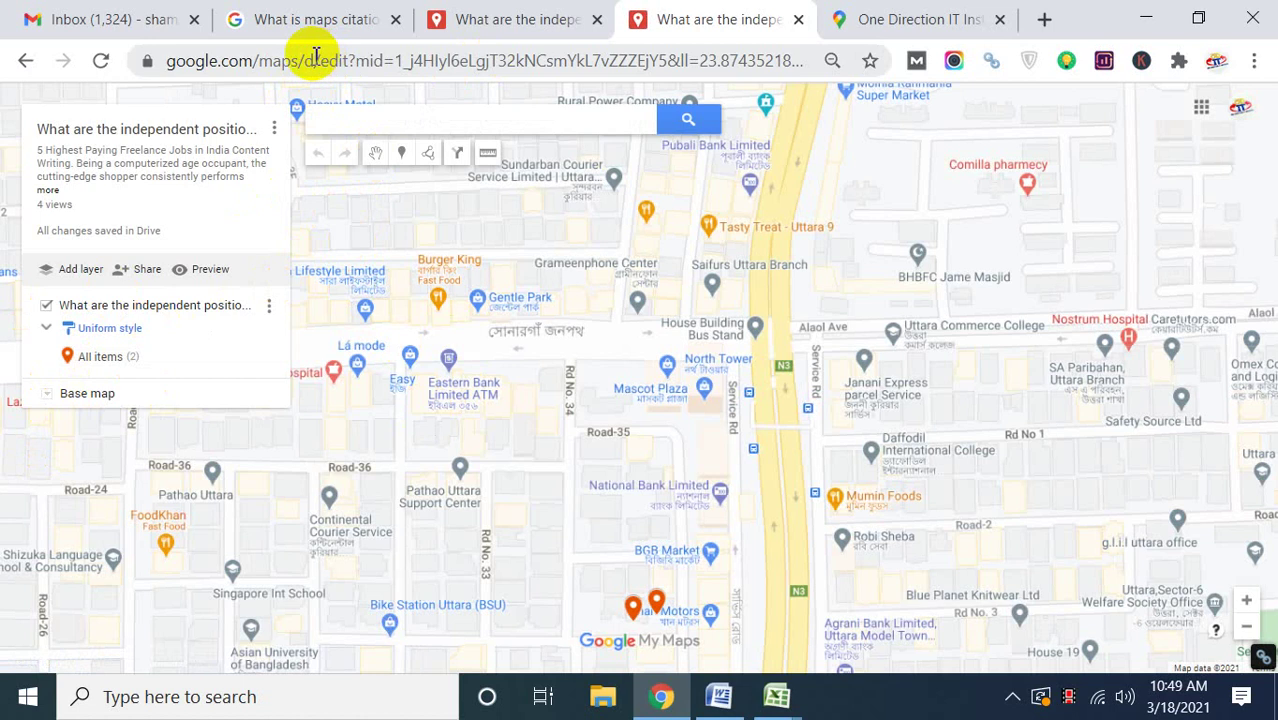
Shorten the second map's address to google.com/maps/d/ and view the list of owned maps.
left_click_drag(312, 55, 950, 92)
key("BackSpace")
key("Return")
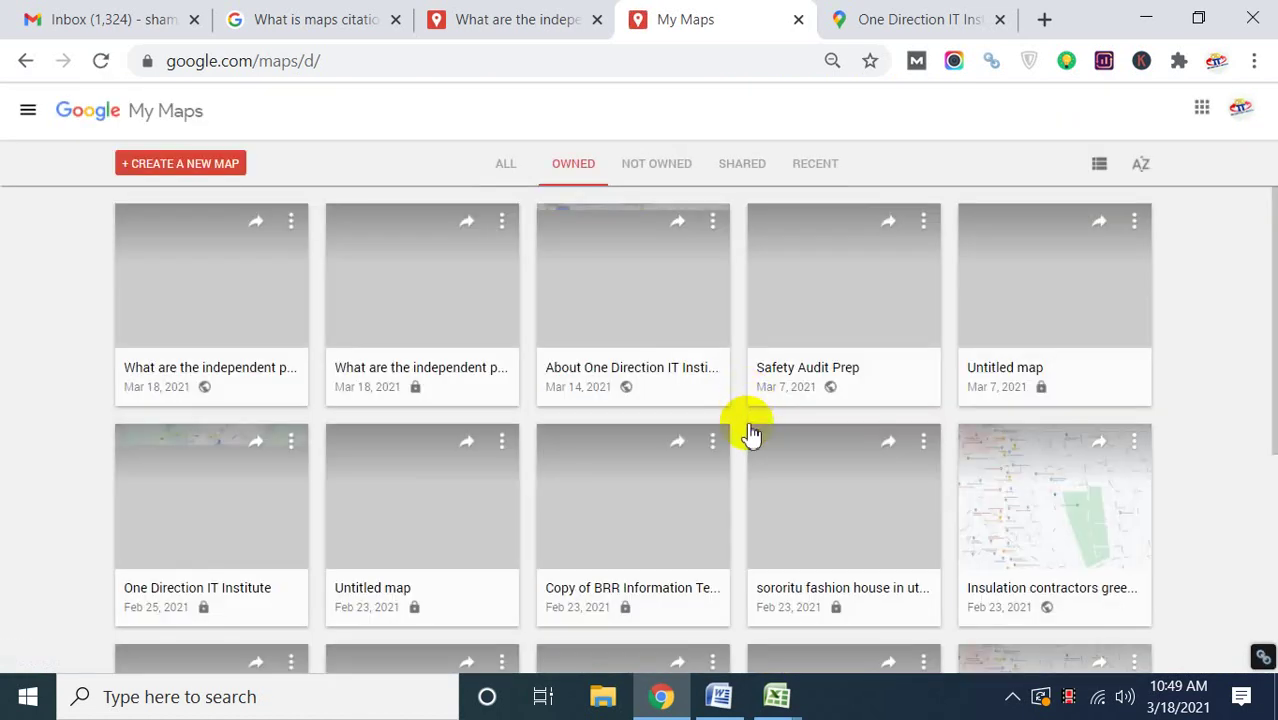
scroll(750, 430, "down", 4)
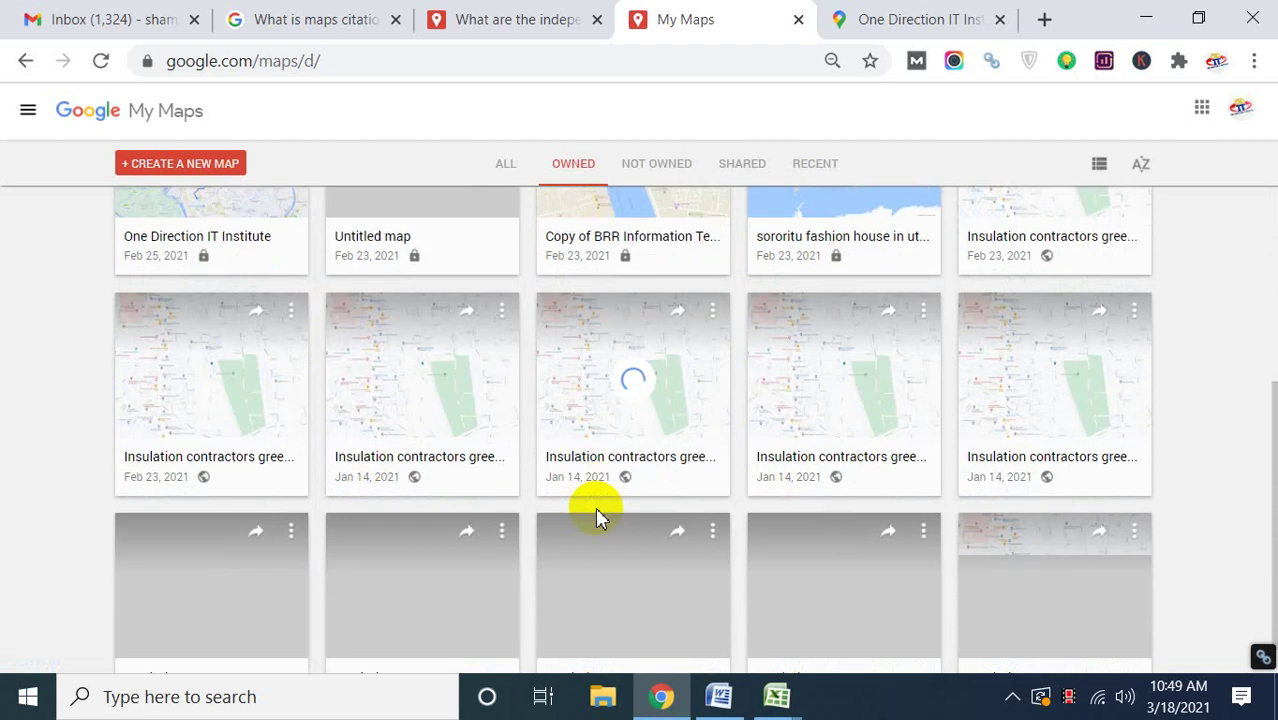
scroll(596, 508, "up", 4)
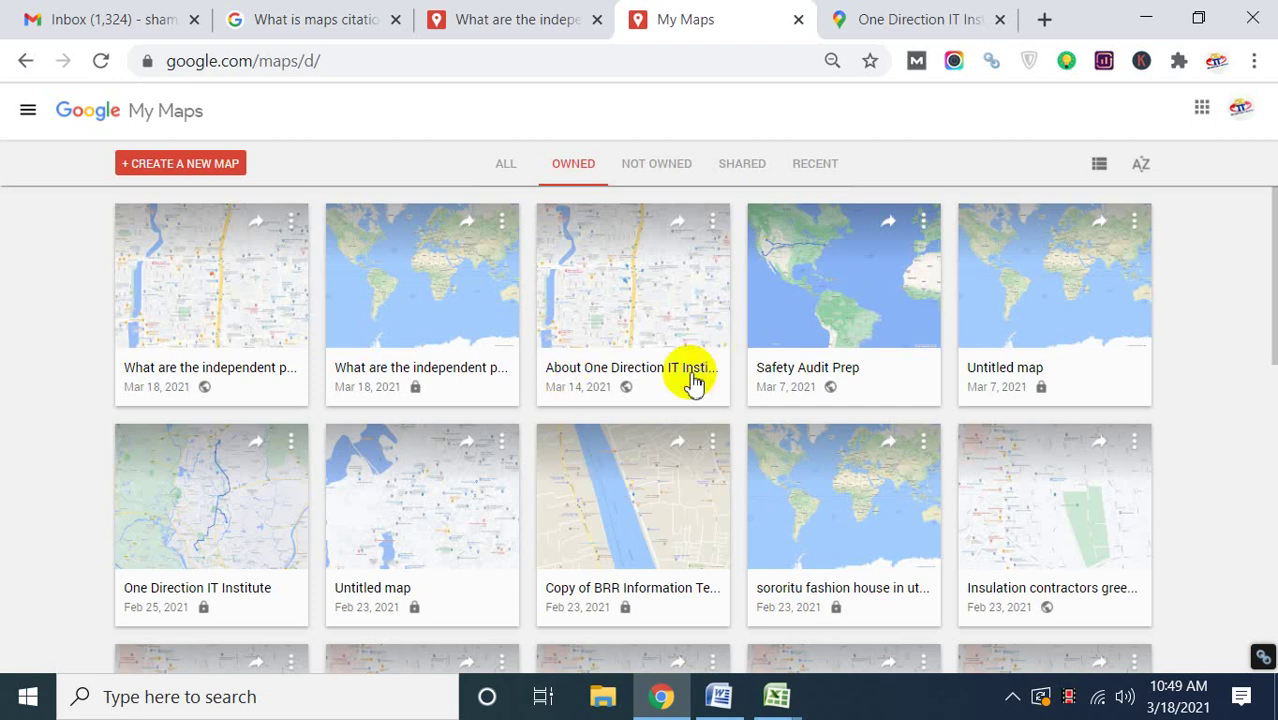
Find the "Huizhou JB Battery Technology Limited" map among the owned maps and open it.
scroll(693, 379, "down", 10)
scroll(693, 384, "down", 10)
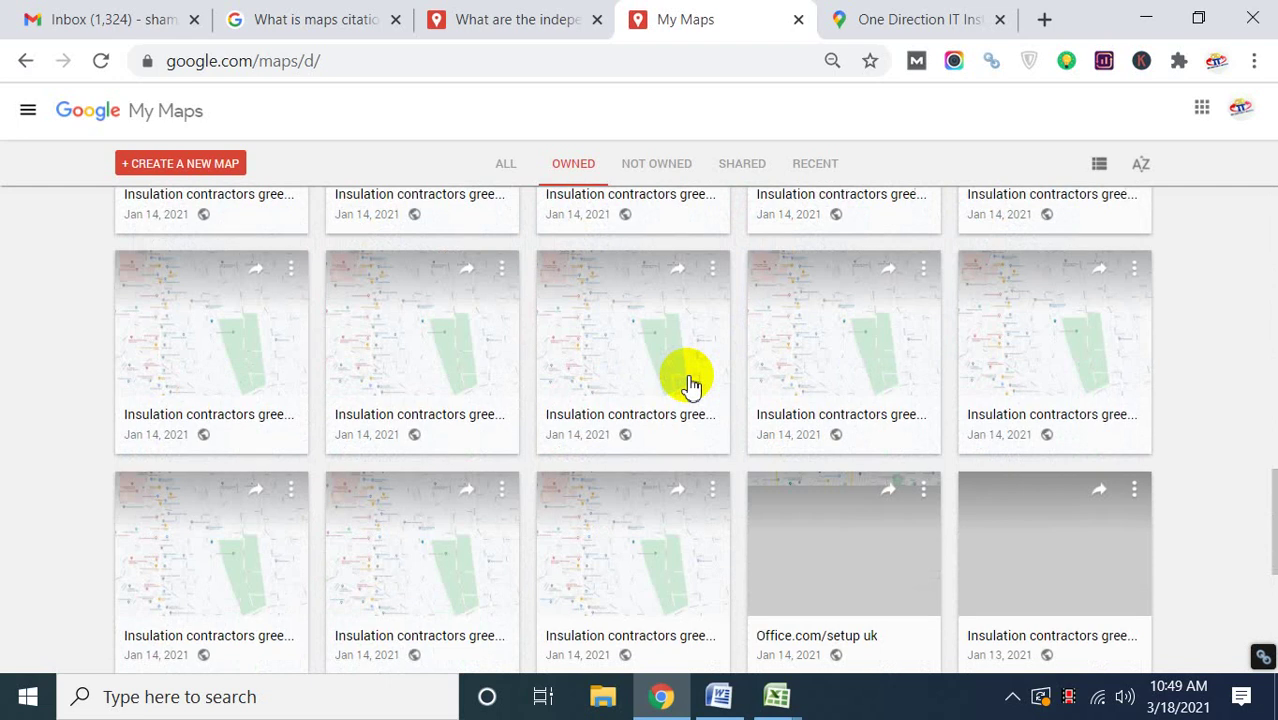
scroll(691, 383, "down", 5)
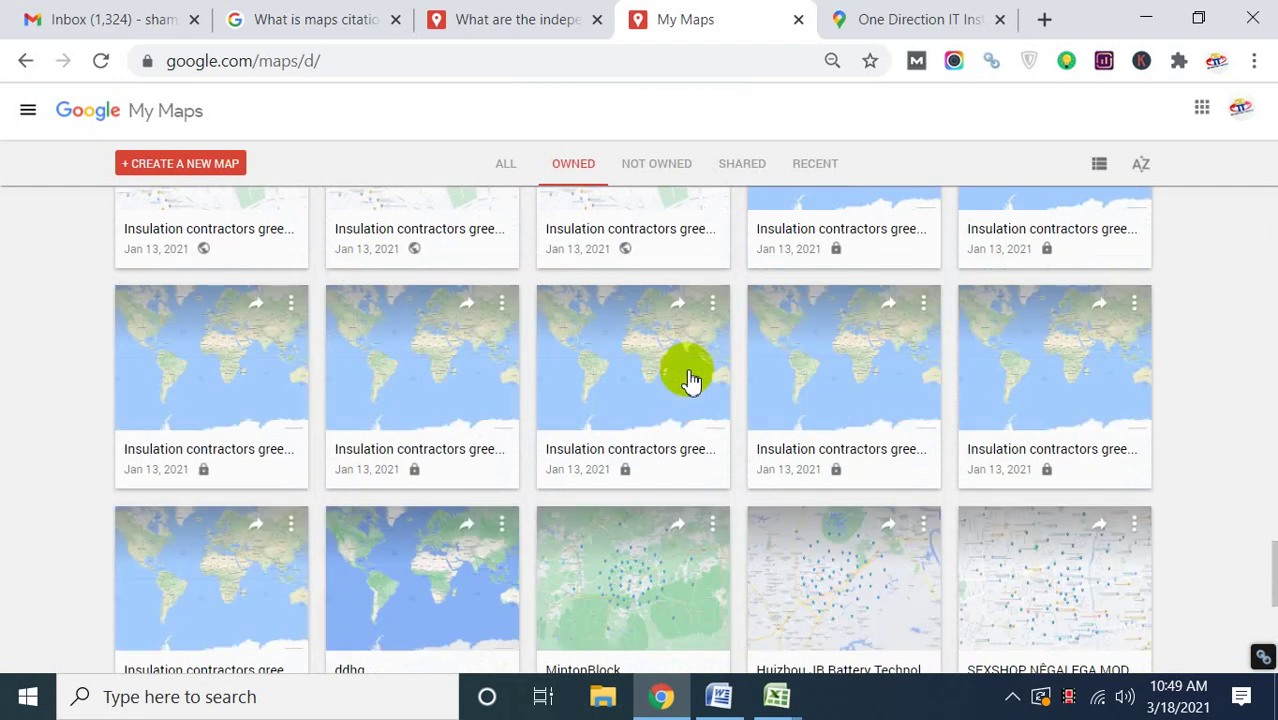
scroll(689, 380, "down", 2)
left_click(843, 357)
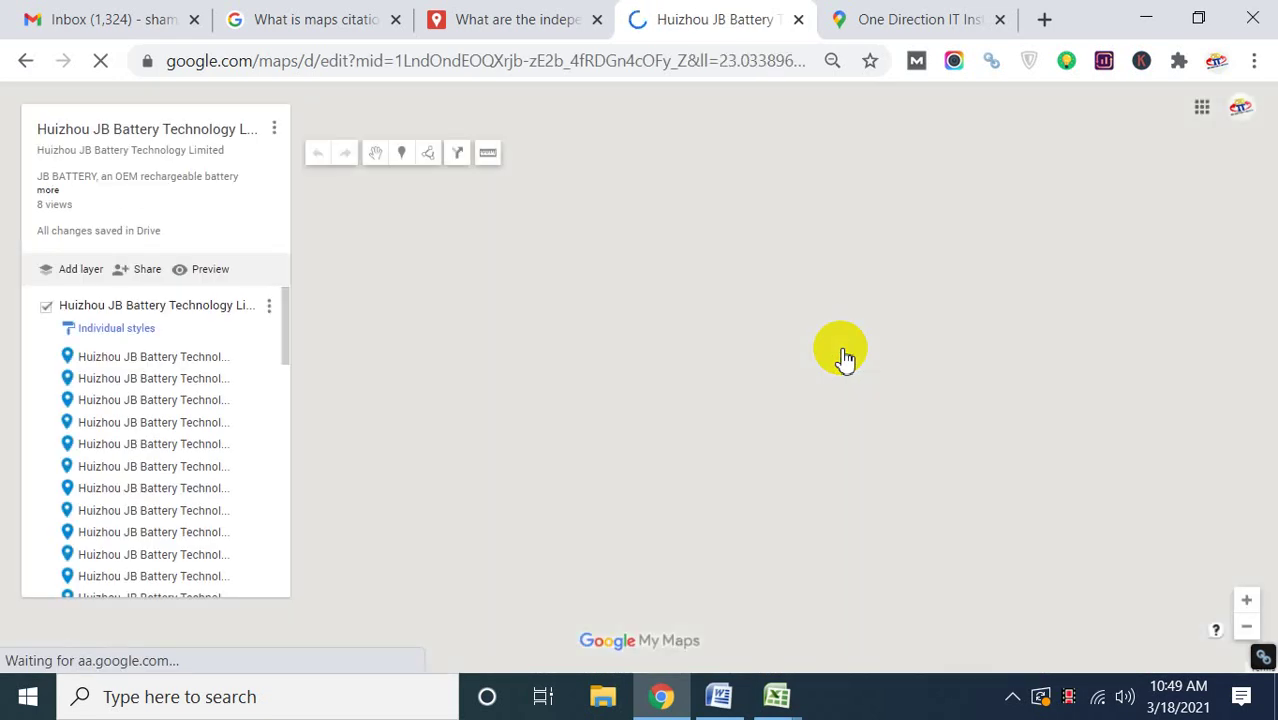
Examine the first five markers of the Huizhou JB Battery map and the spread of its markers around the city.
left_click(125, 362)
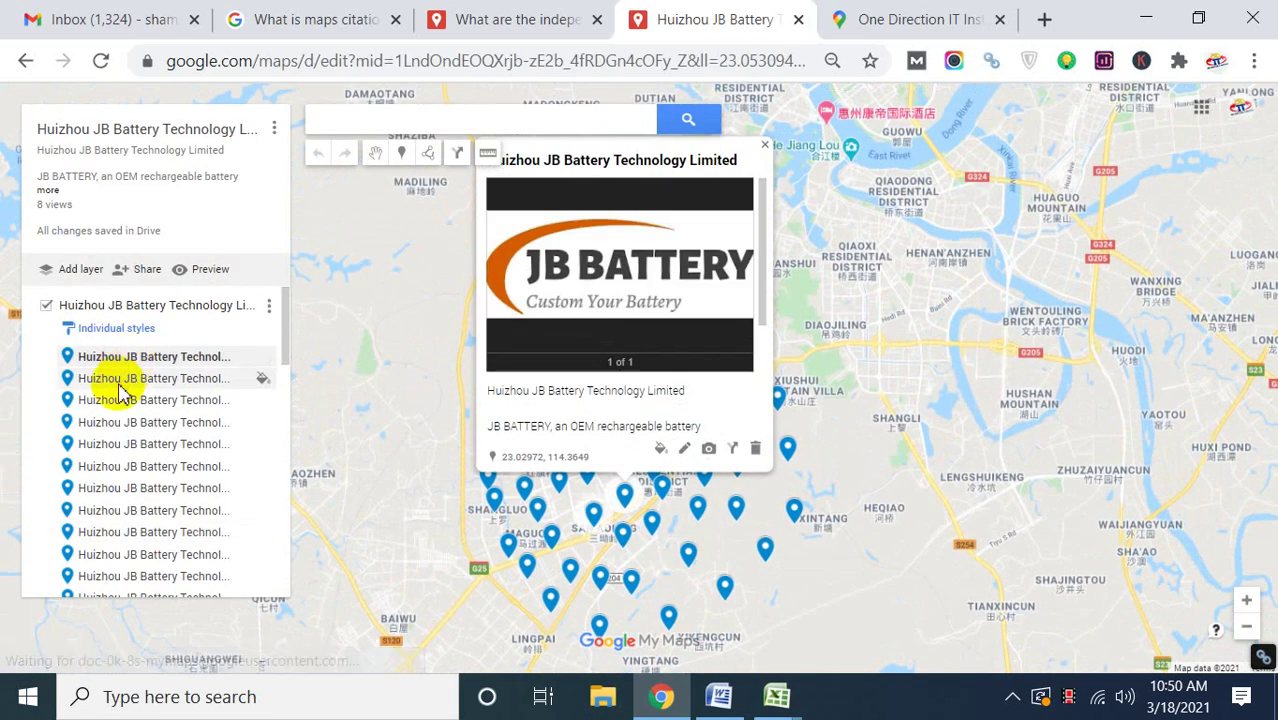
left_click(118, 382)
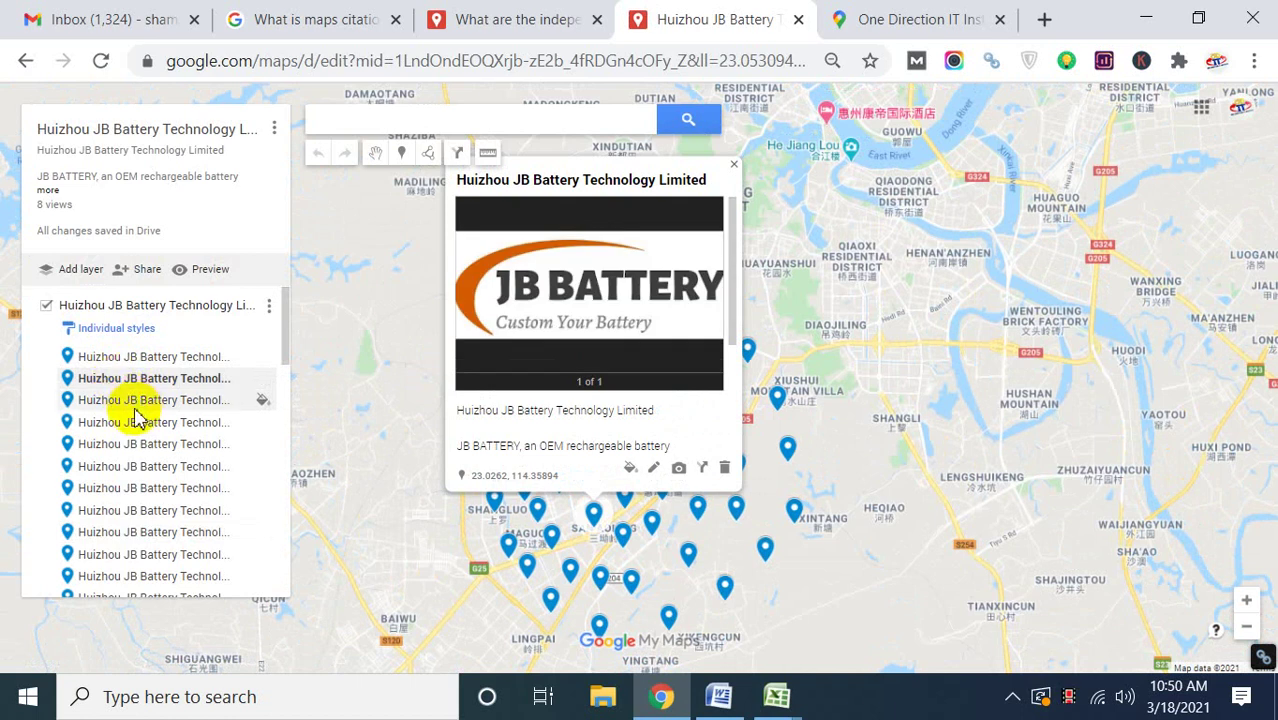
left_click(136, 404)
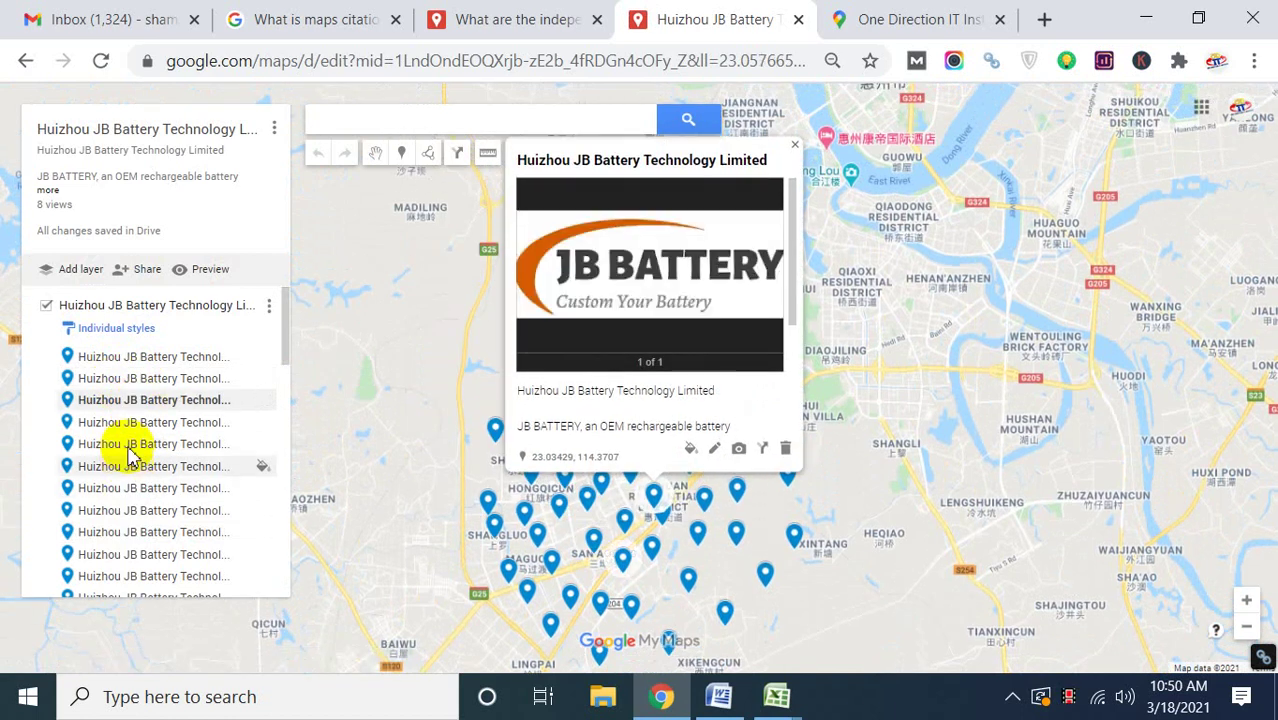
left_click(120, 422)
left_click(118, 447)
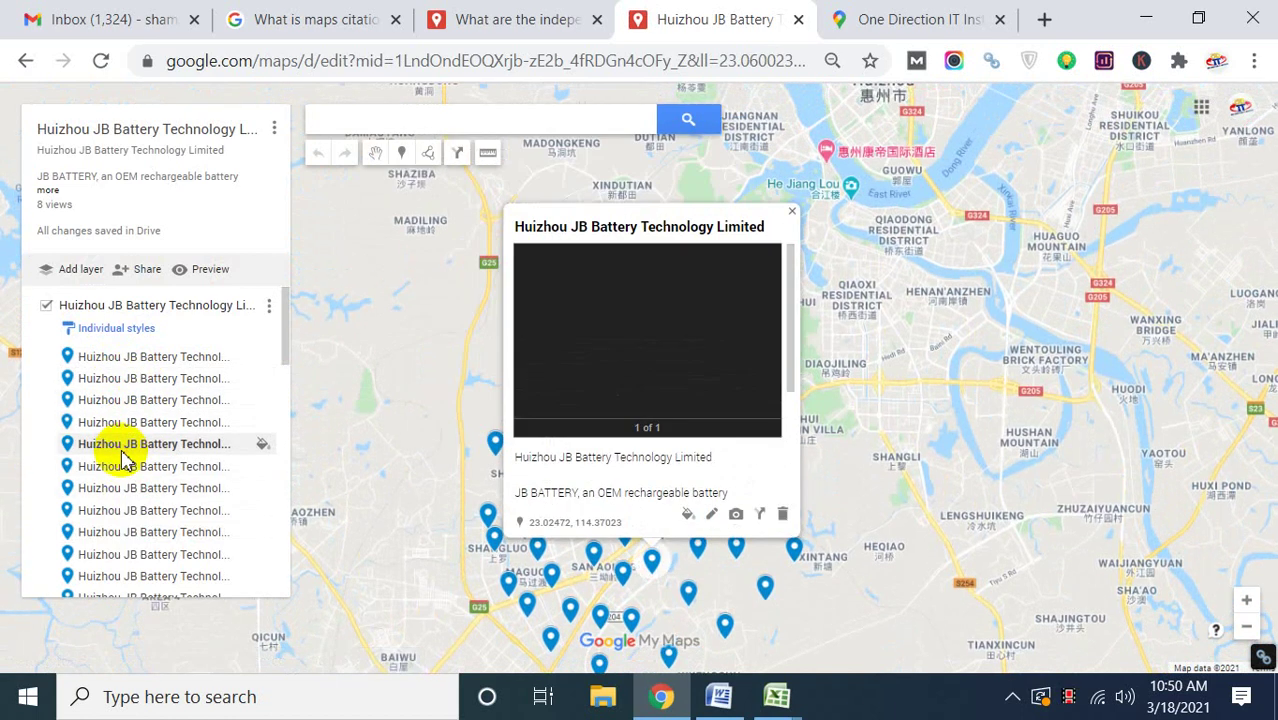
left_click_drag(394, 508, 436, 387)
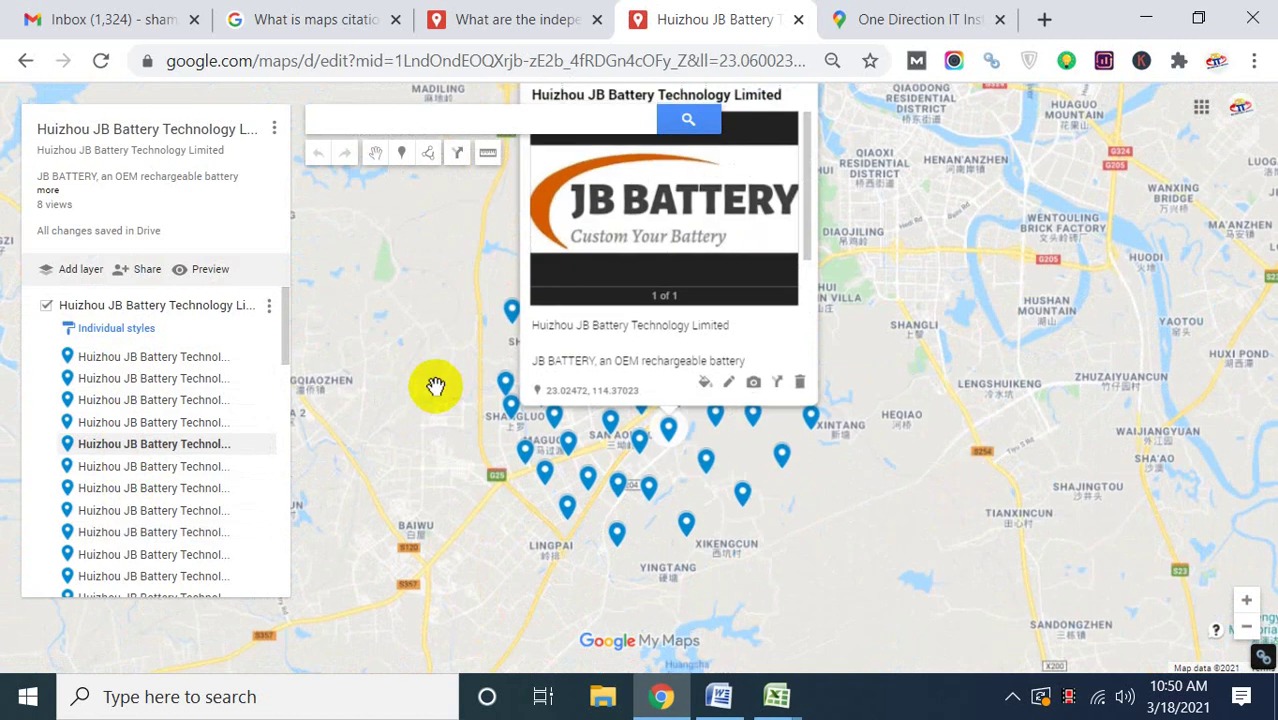
left_click(833, 537)
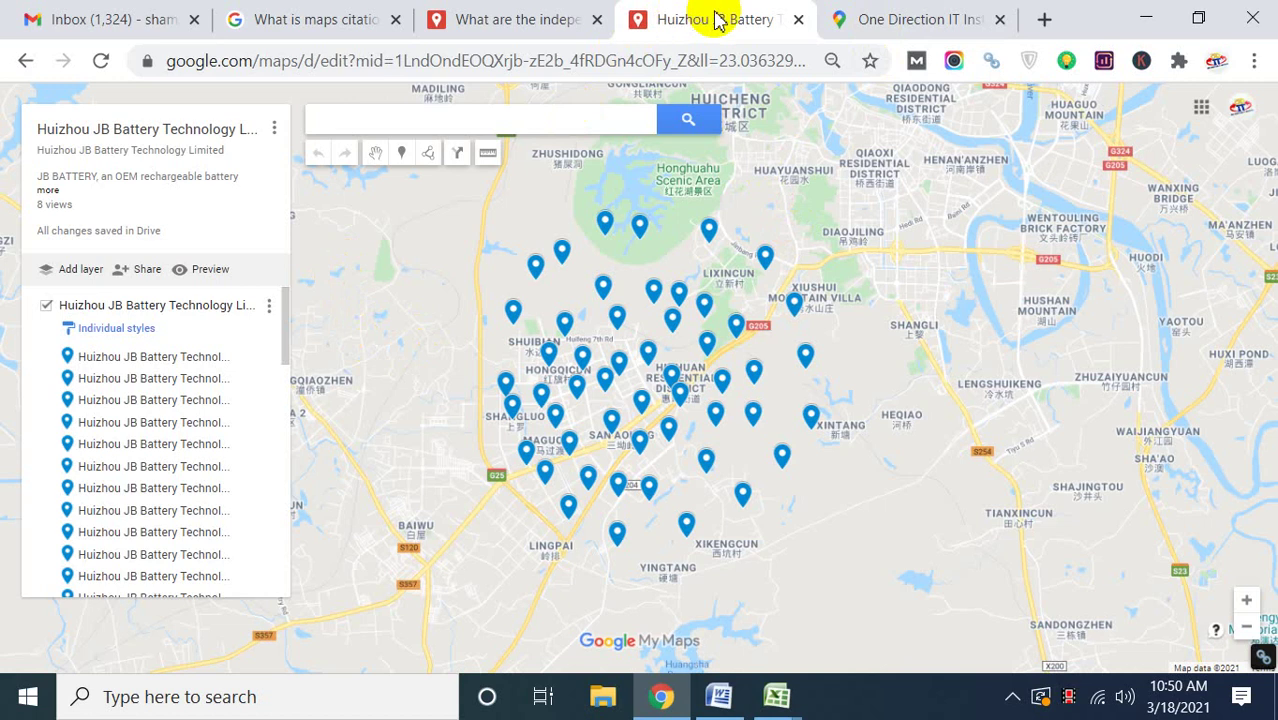
Close the Huizhou JB Battery map, the One Direction IT page and the remaining "What are the independent positions?" map.
left_click(798, 20)
left_click(525, 22)
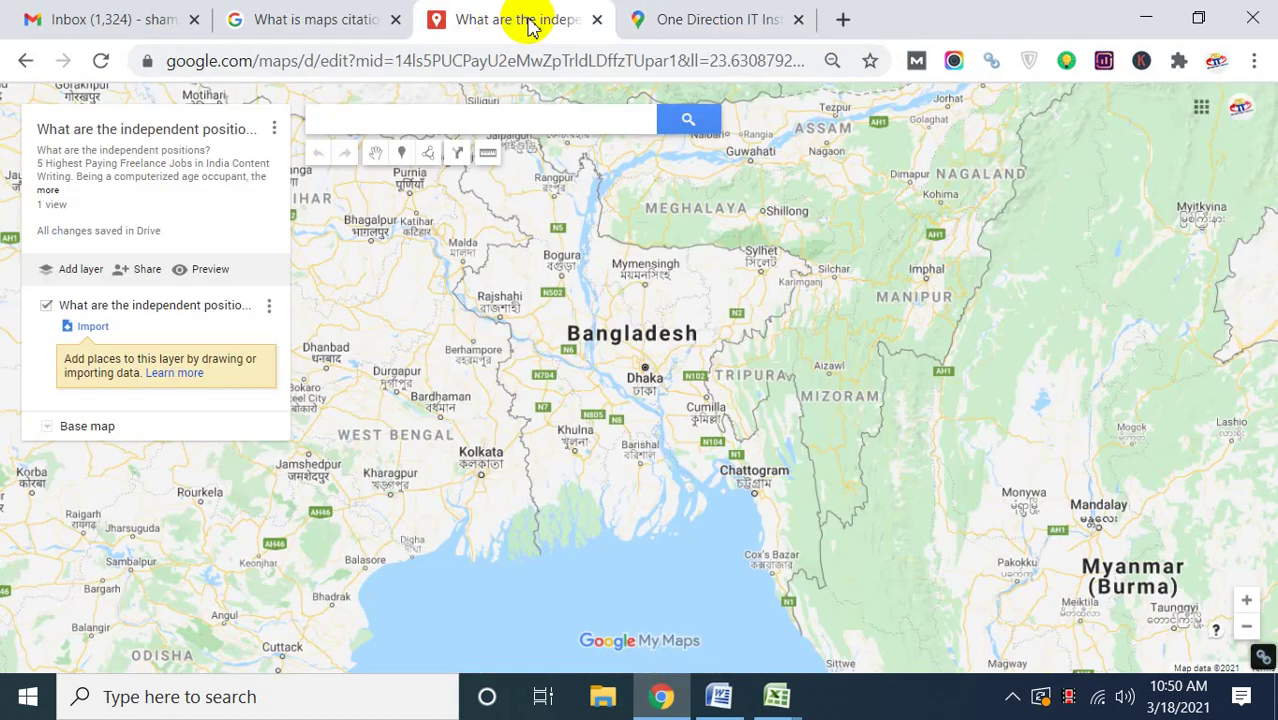
left_click(700, 22)
left_click(645, 30)
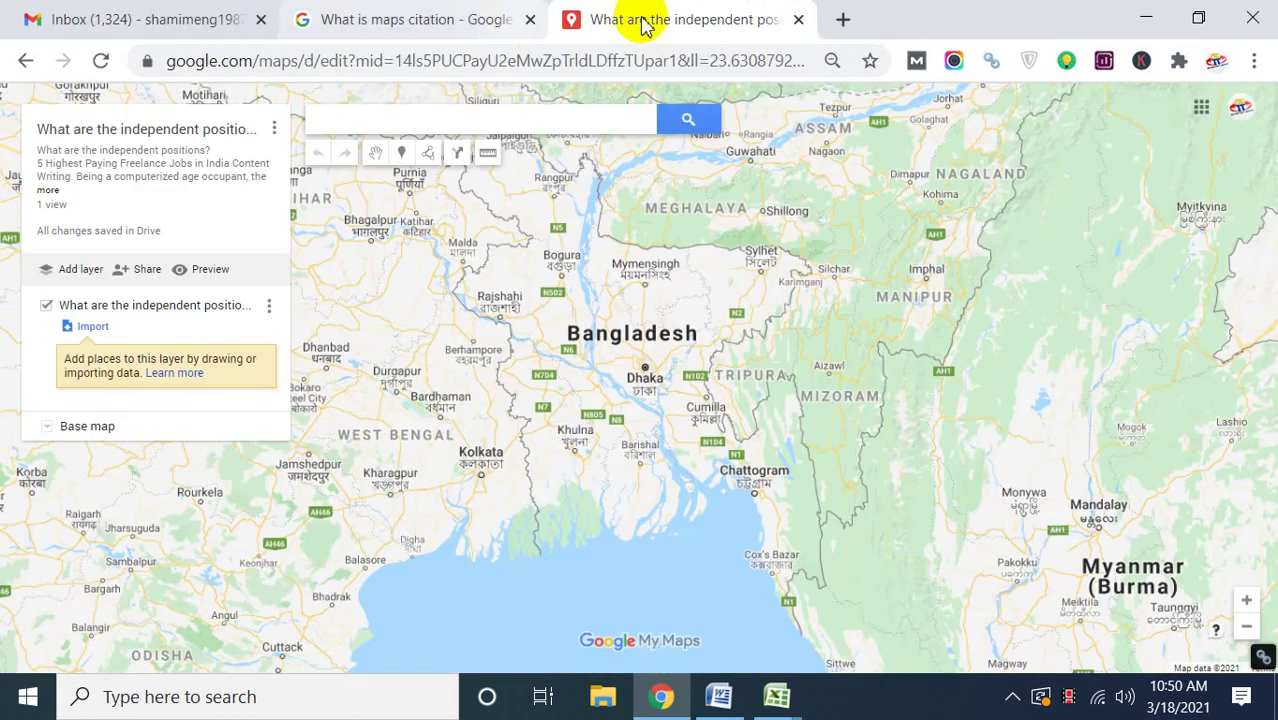
left_click(798, 20)
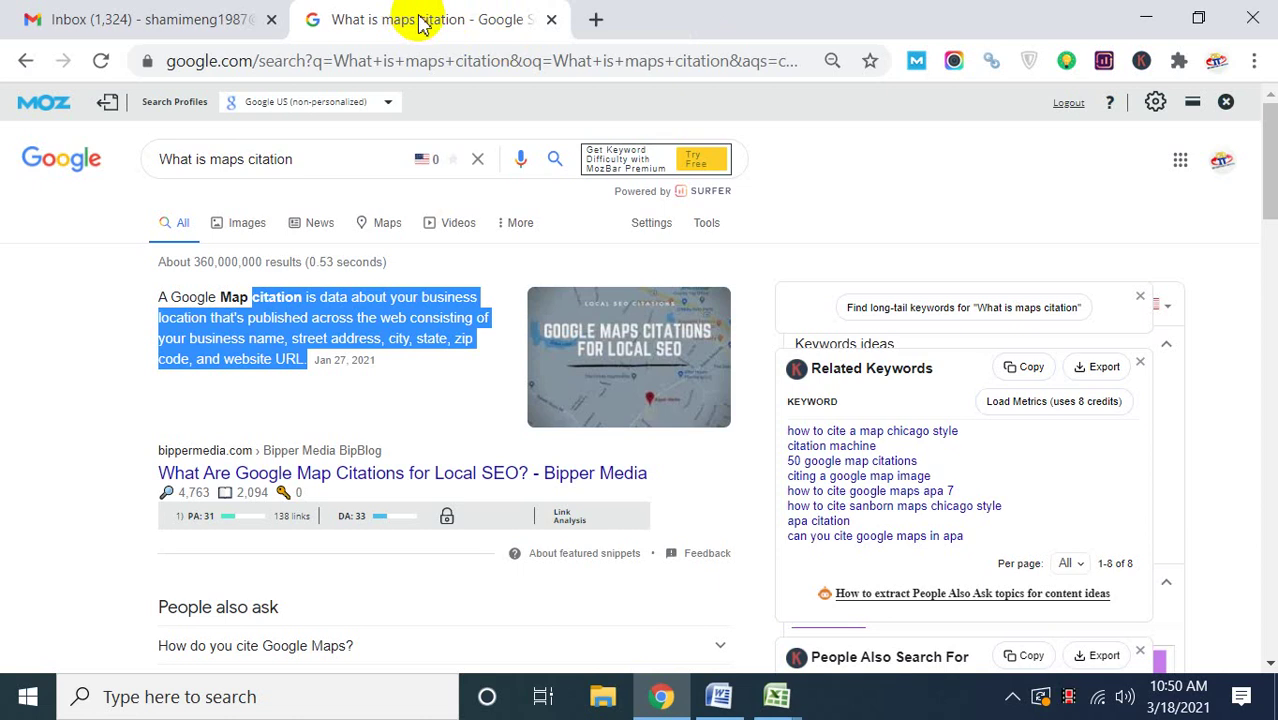
Switch to the Word document and replace its selected text with "Web2.0 Backlinks".
left_click(1146, 18)
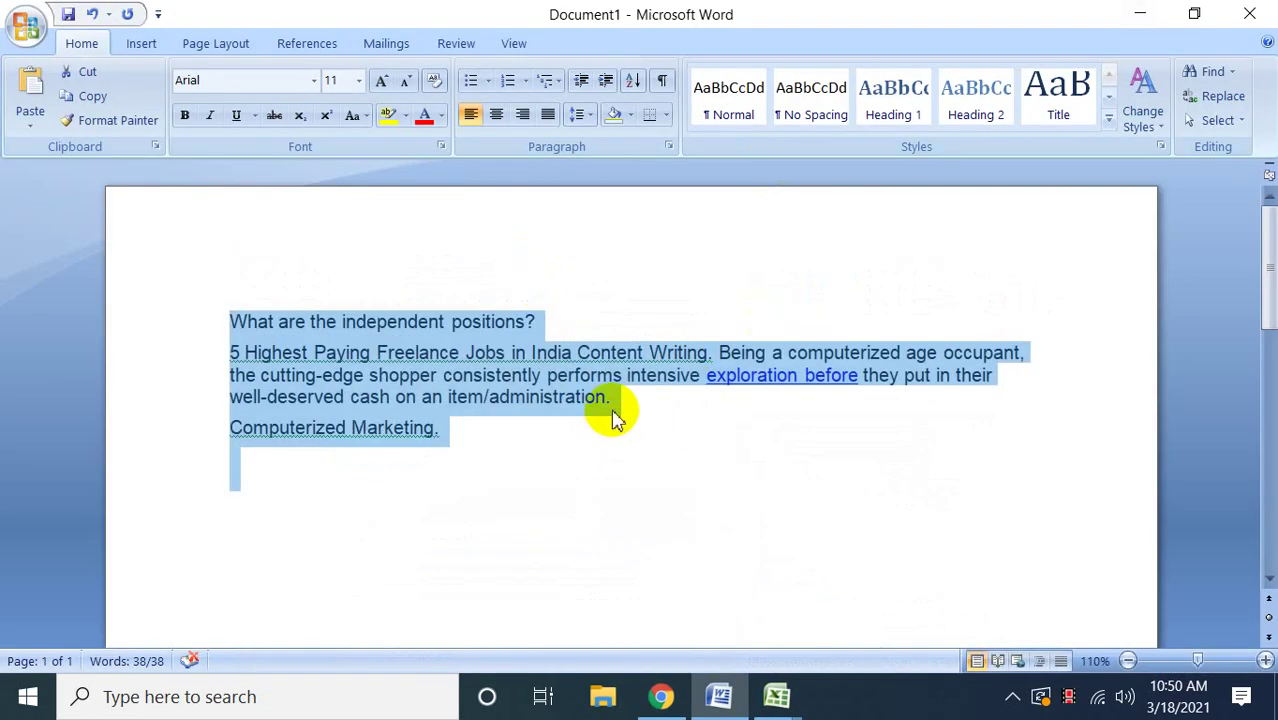
key("Delete")
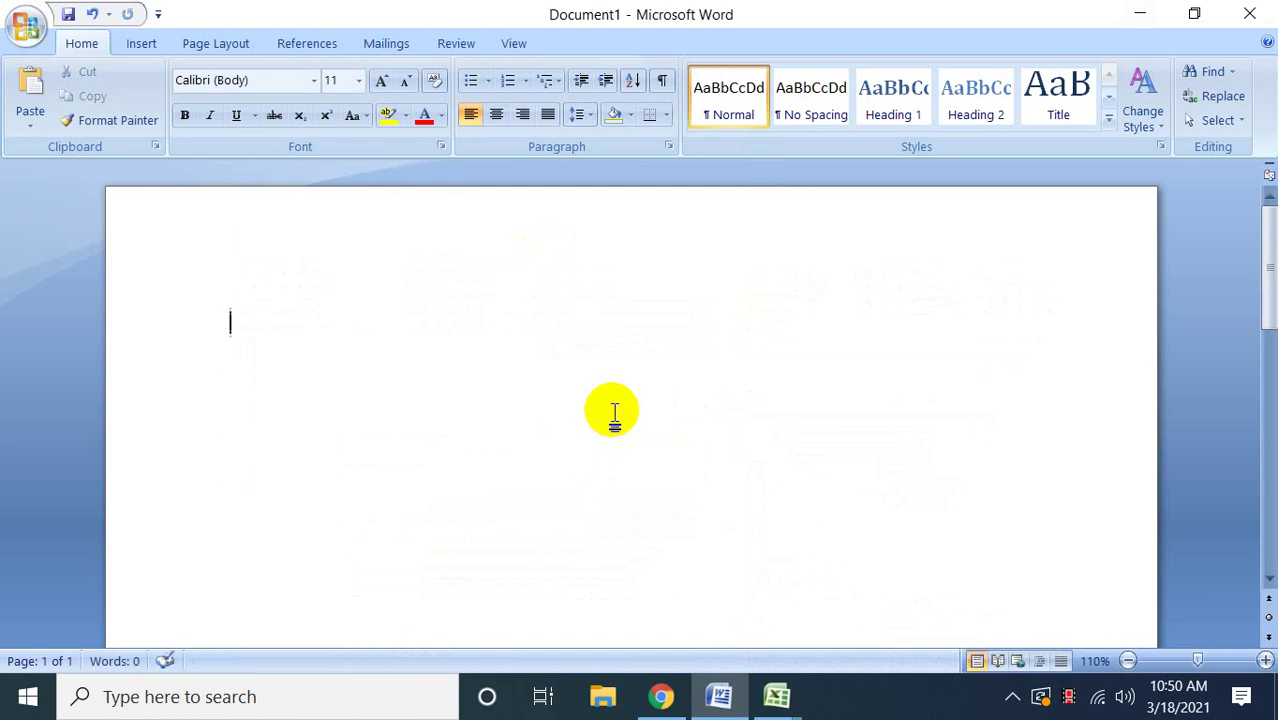
type("Web2")
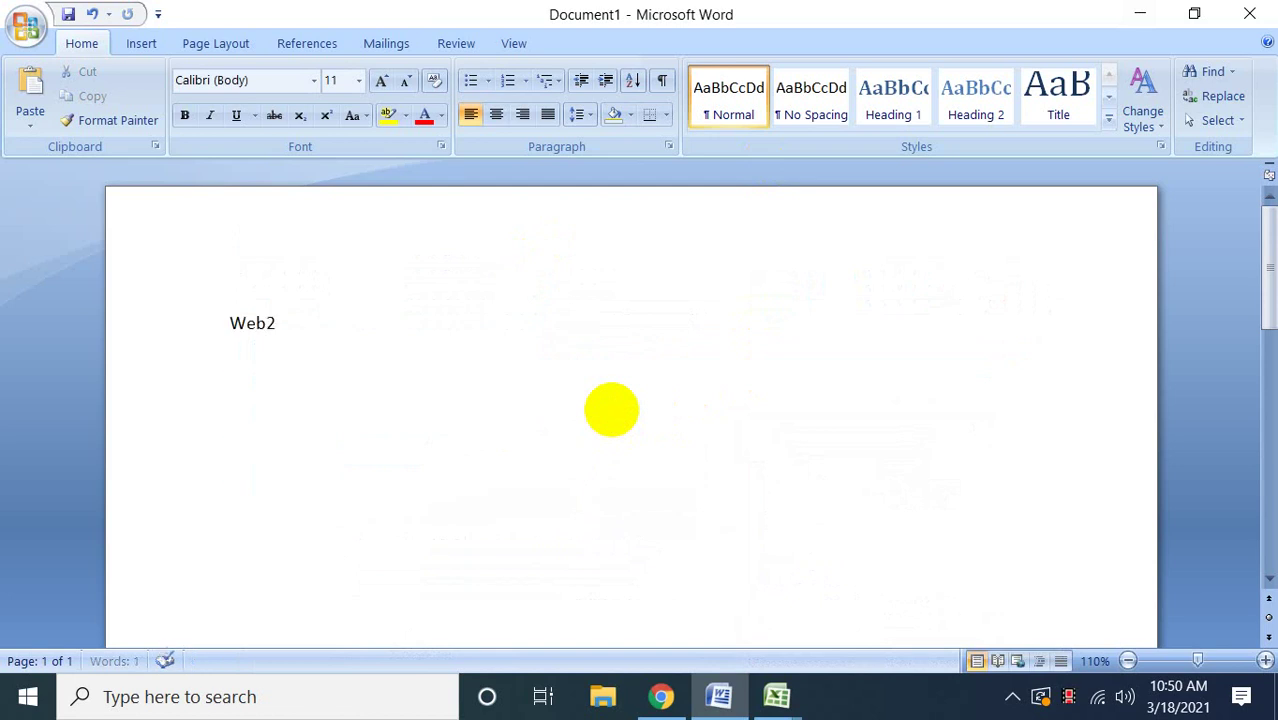
type(".0 Backlinks")
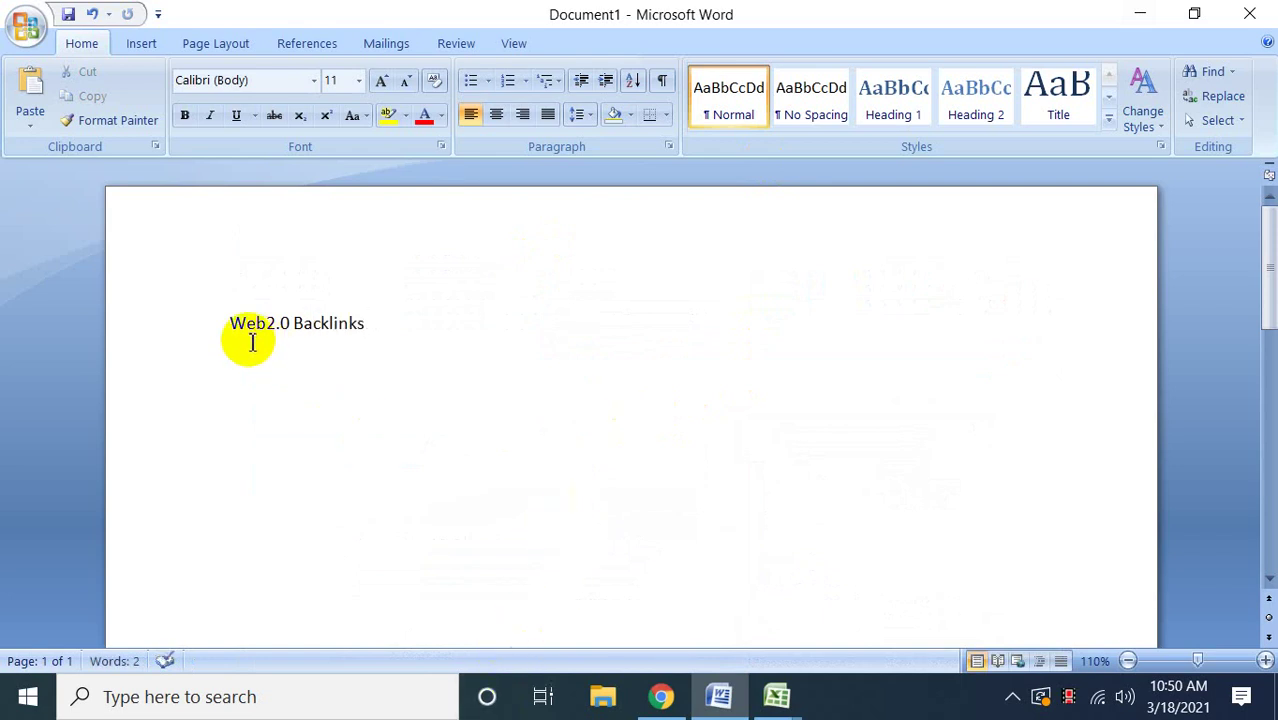
Enlarge the "Web2.0 Backlinks" line to 18 pt.
triple_click(392, 347)
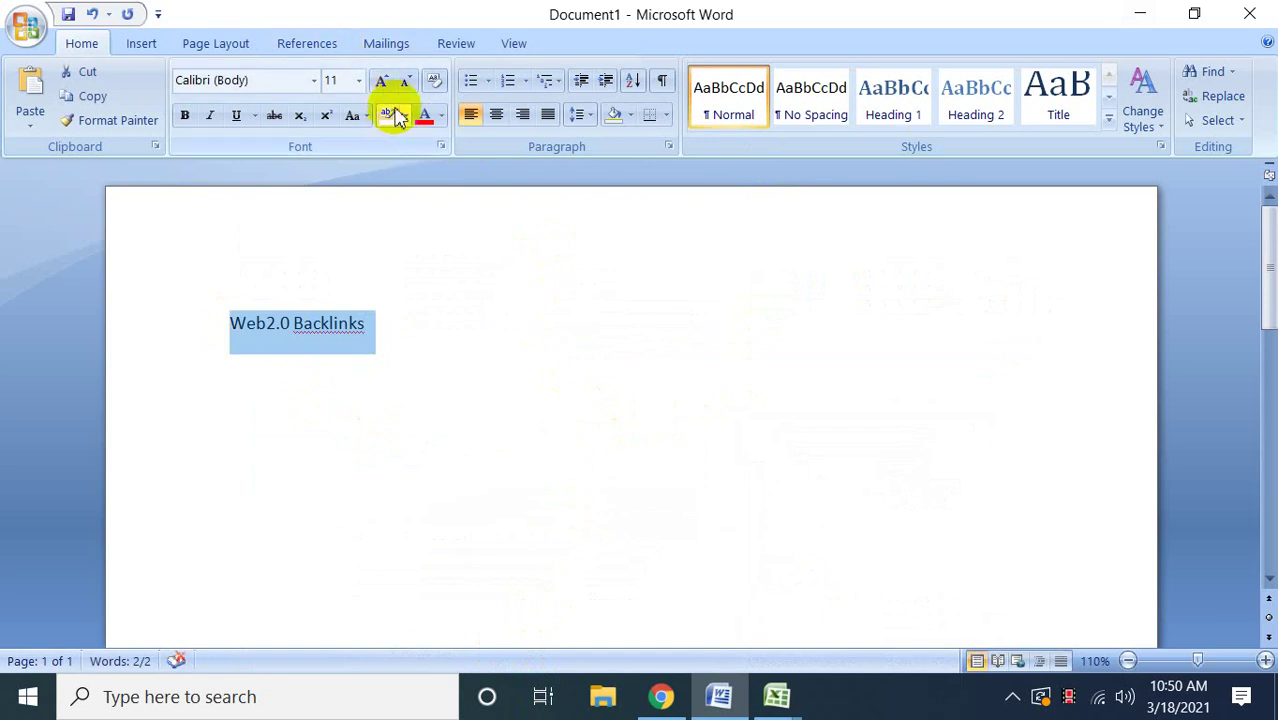
left_click(381, 80)
left_click(381, 80)
left_click(381, 80)
left_click(381, 80)
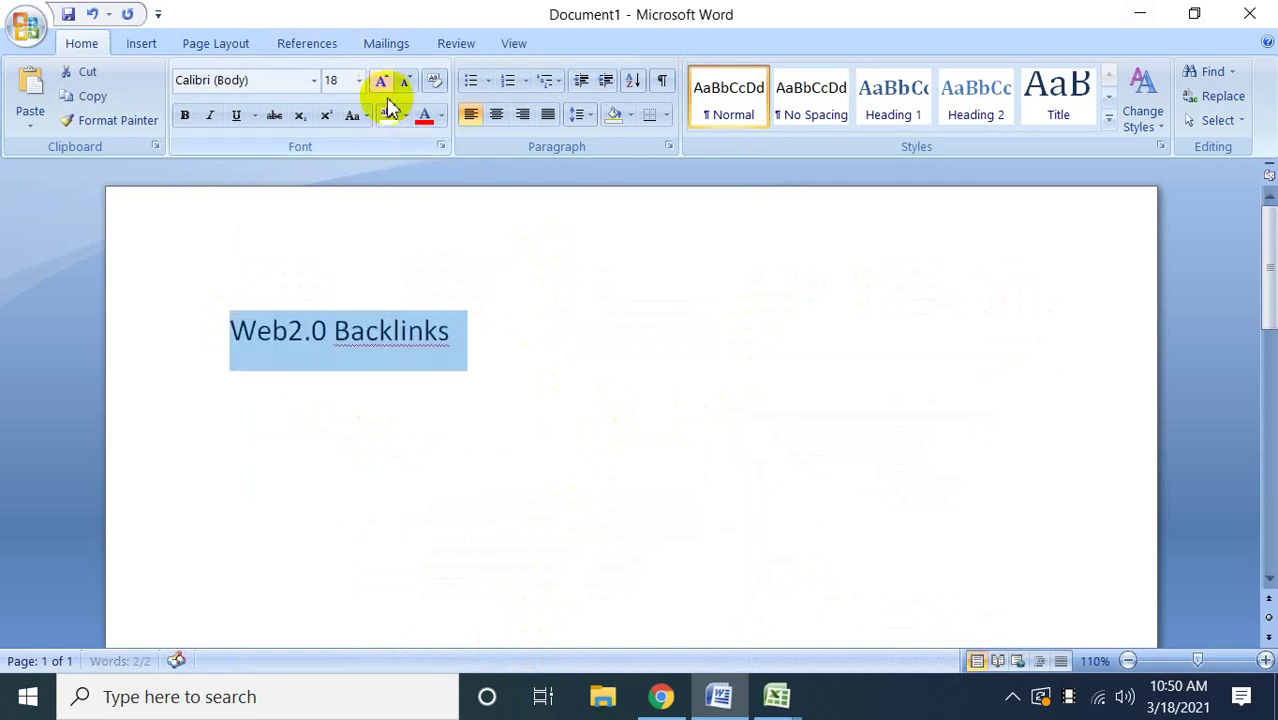
Apply the yellow text highlight to the "Web2.0 Backlinks" line.
left_click(400, 330)
right_click(400, 334)
left_click(369, 387)
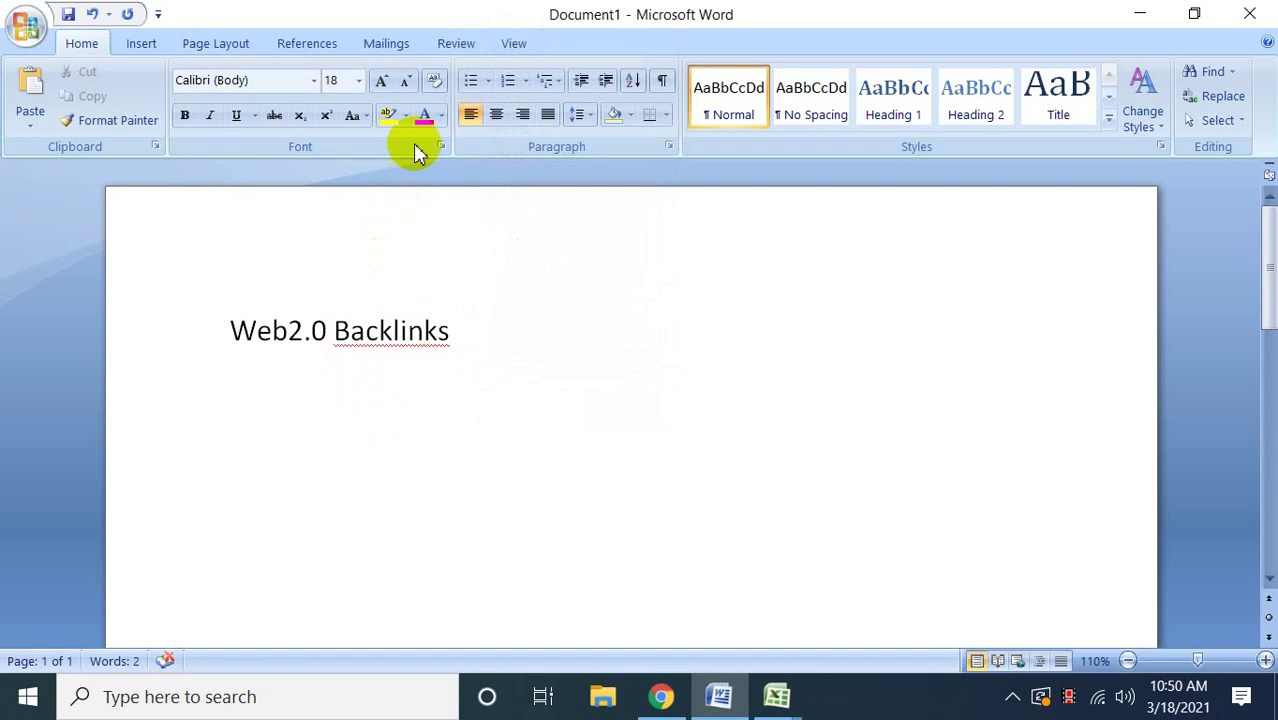
triple_click(397, 350)
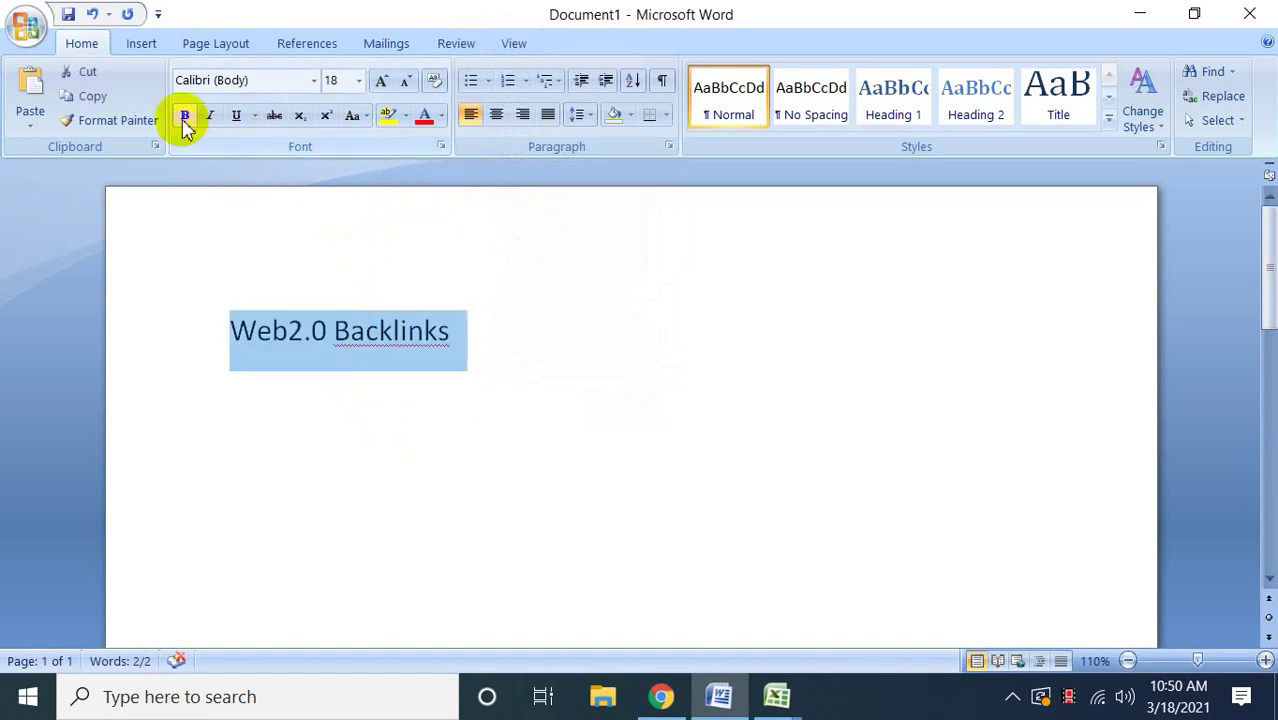
left_click(388, 118)
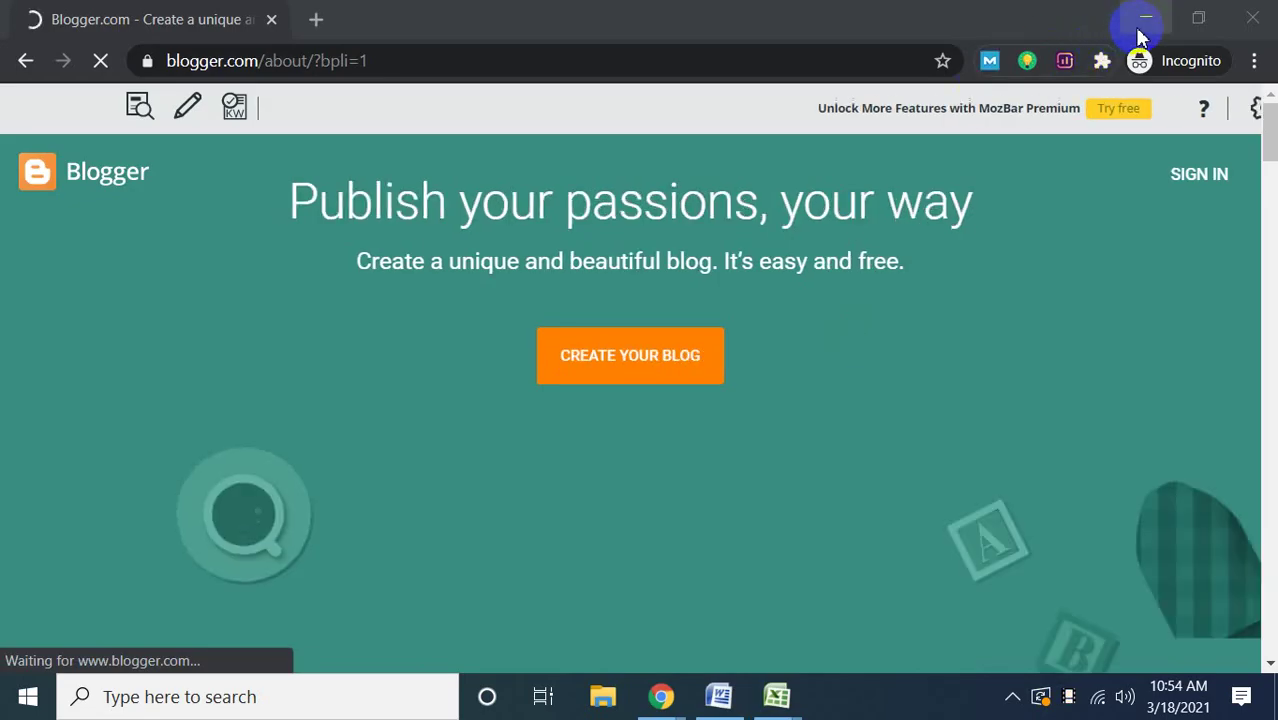
Minimize the incognito Blogger window to return to the Army fashion blog's post list.
left_click(1145, 22)
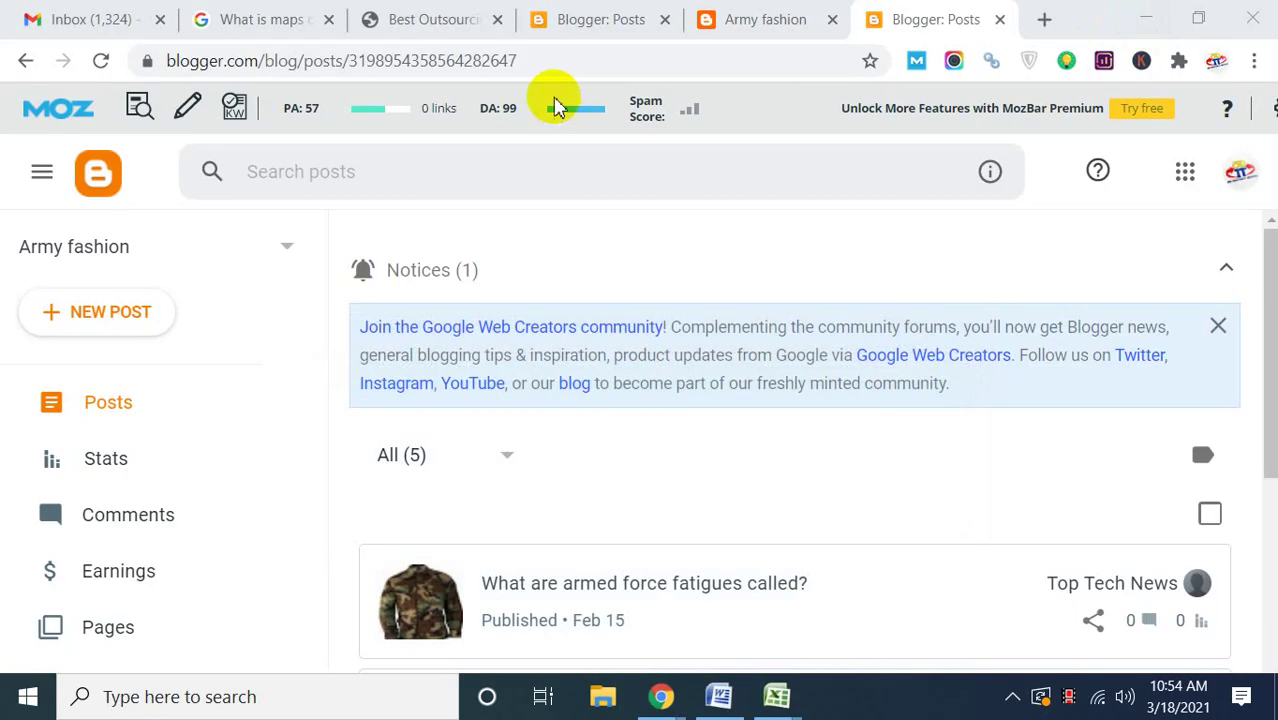
Compare the MozBar page and domain authority of the Army fashion blog, the onedirection.com.bd site and the incognito Blogger homepage.
left_click(758, 24)
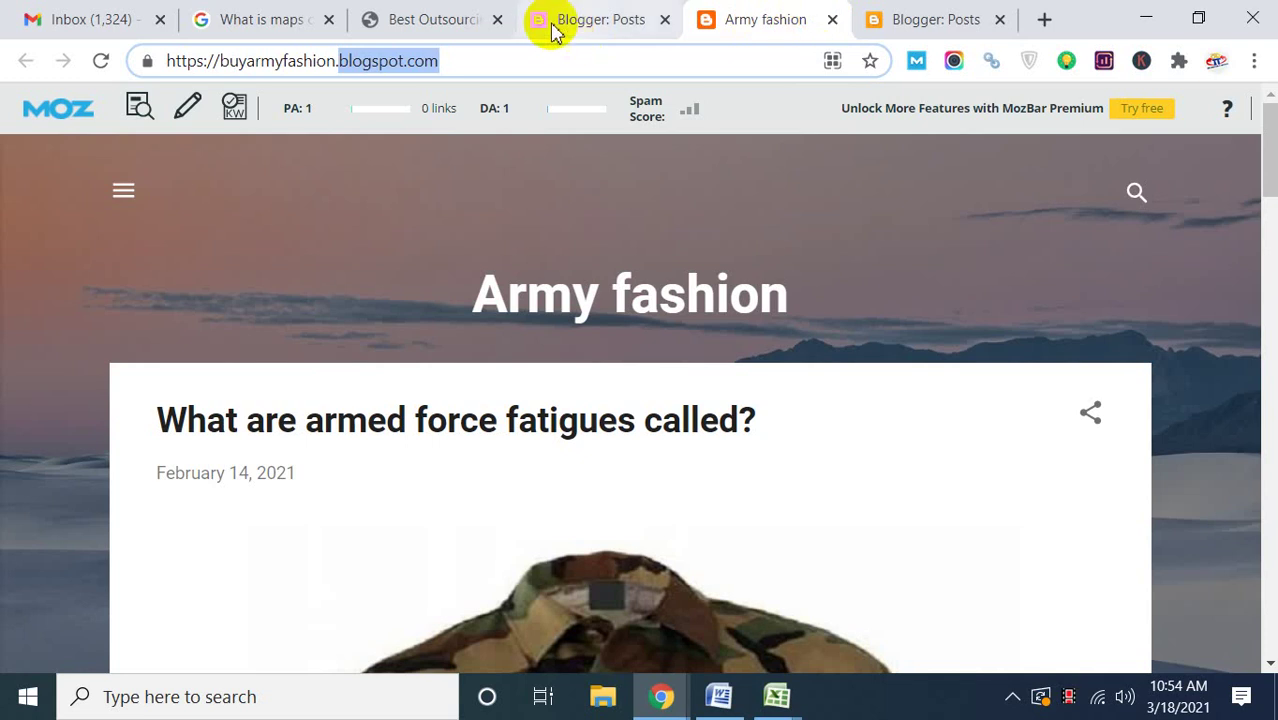
left_click(438, 18)
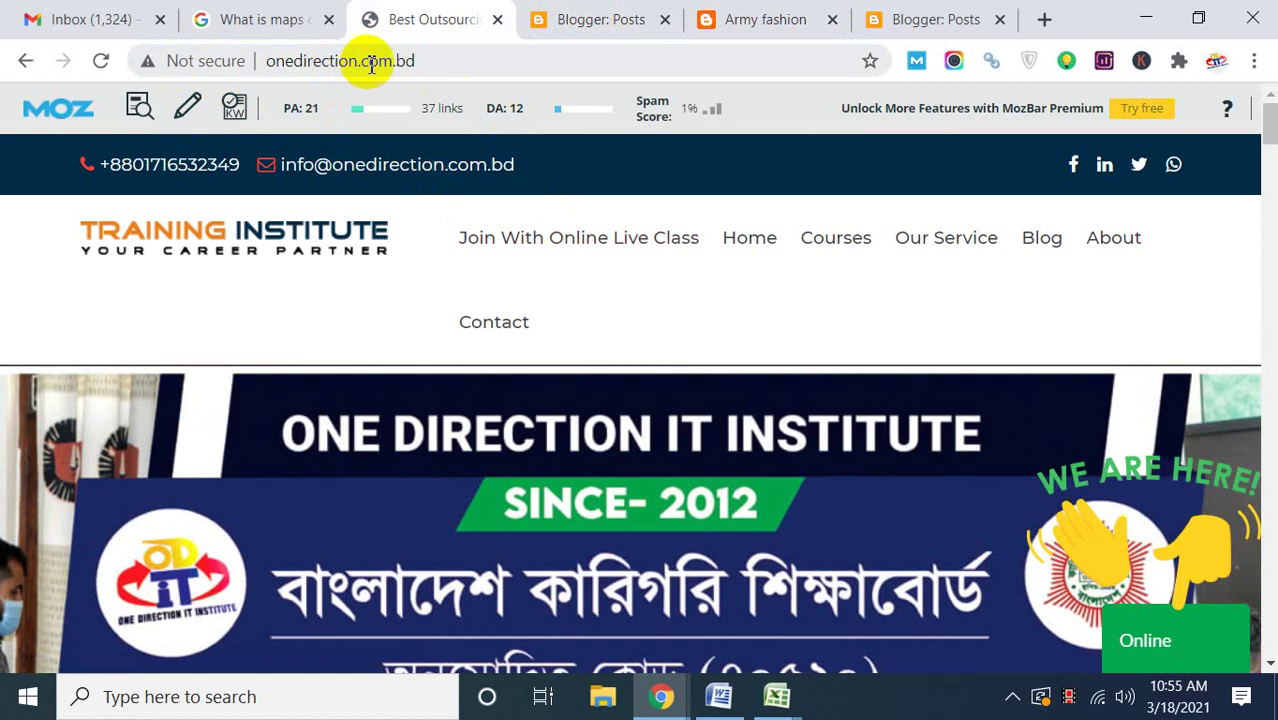
mouse_move(690, 706)
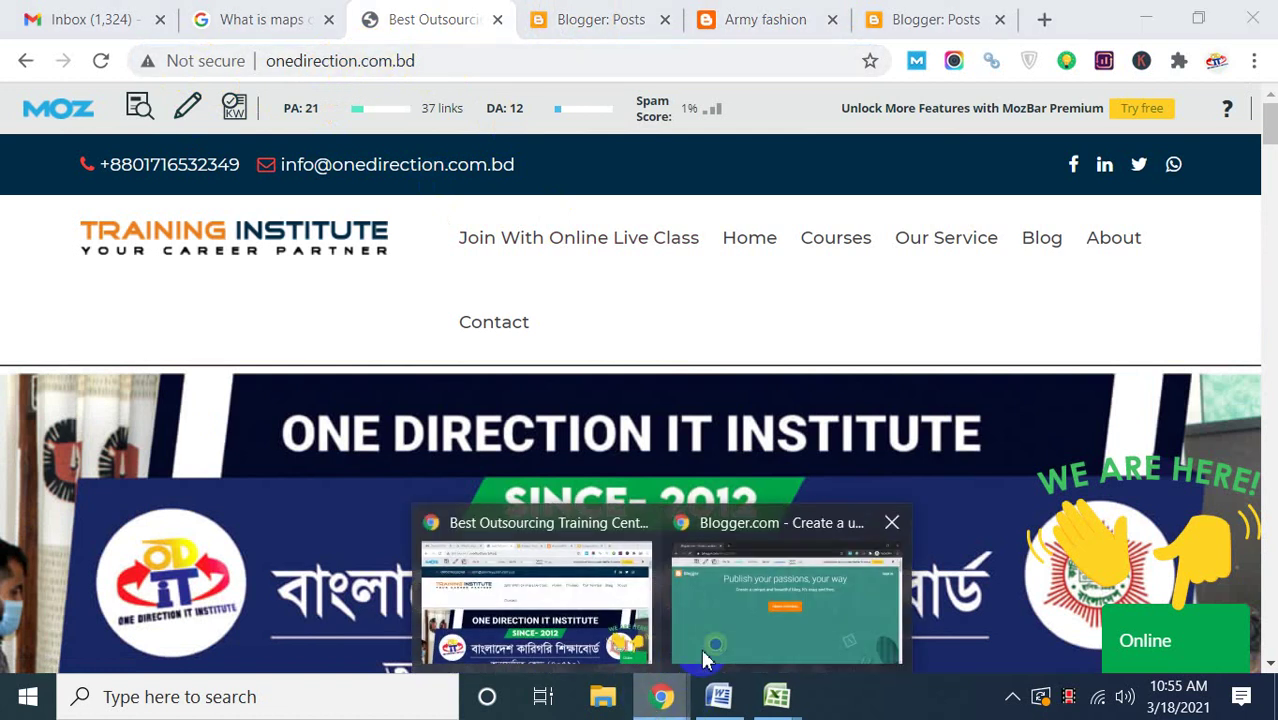
left_click(721, 614)
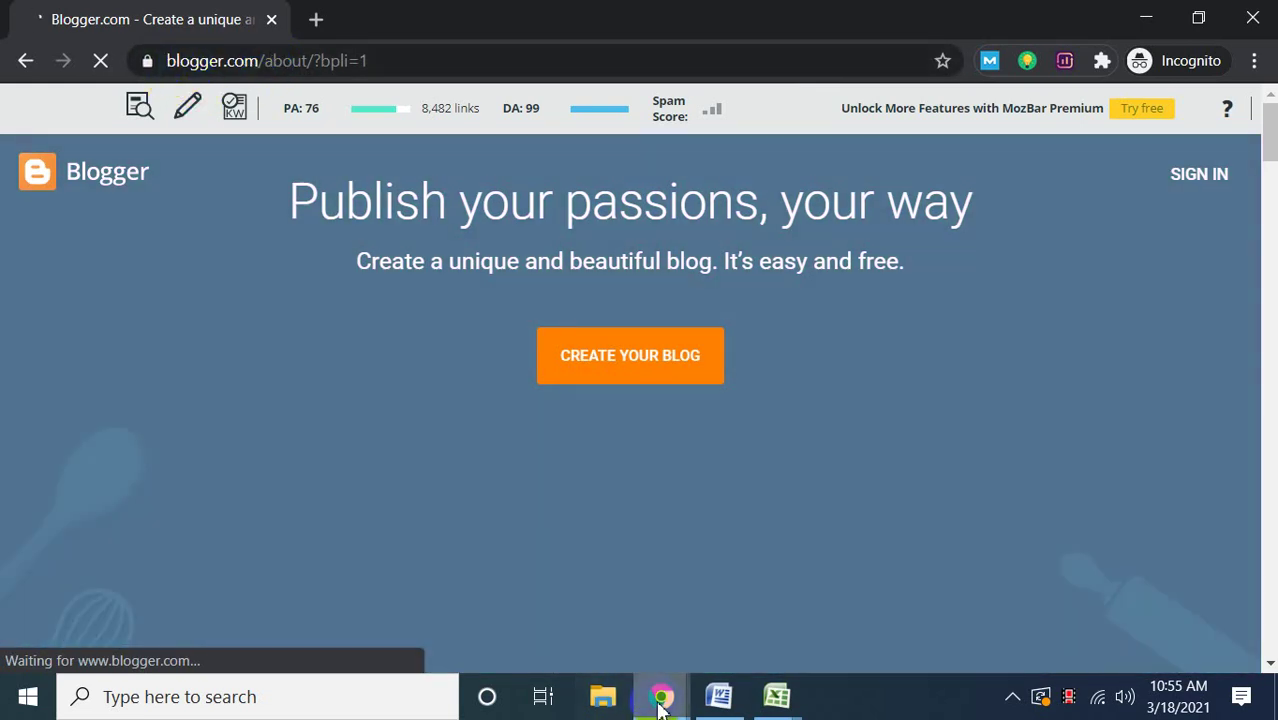
mouse_move(660, 697)
left_click(572, 617)
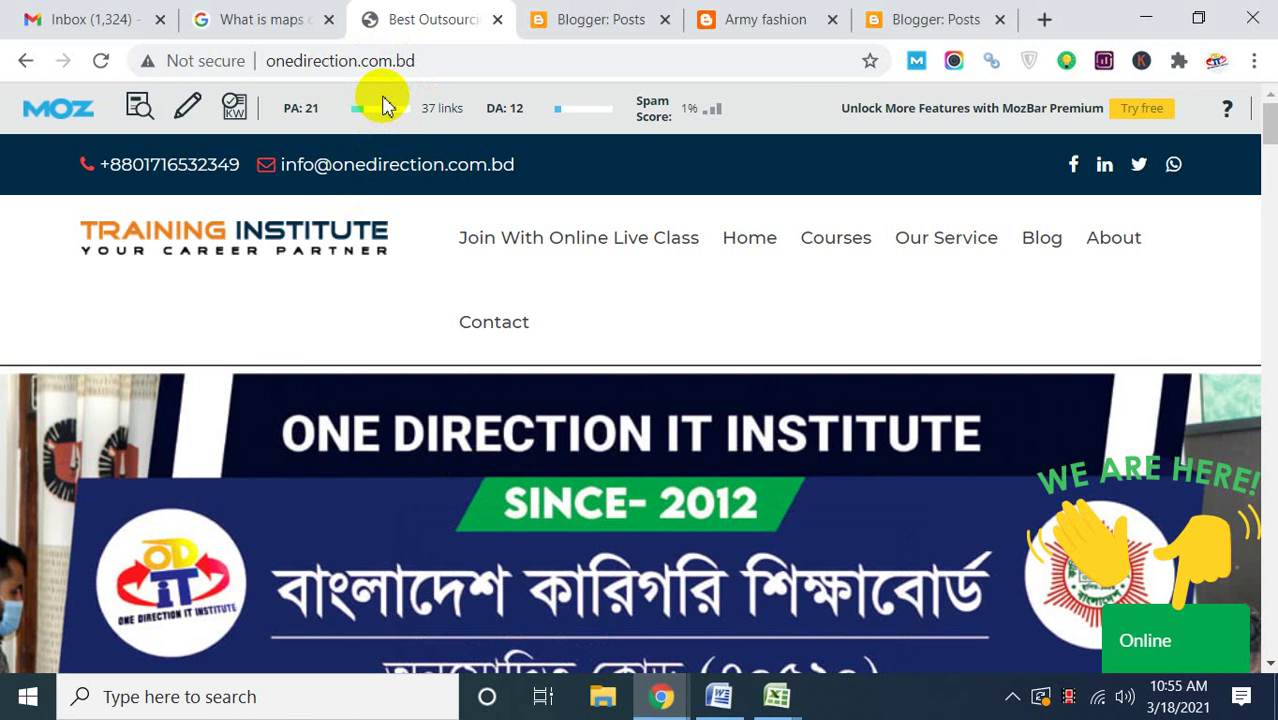
left_click(662, 697)
left_click(724, 632)
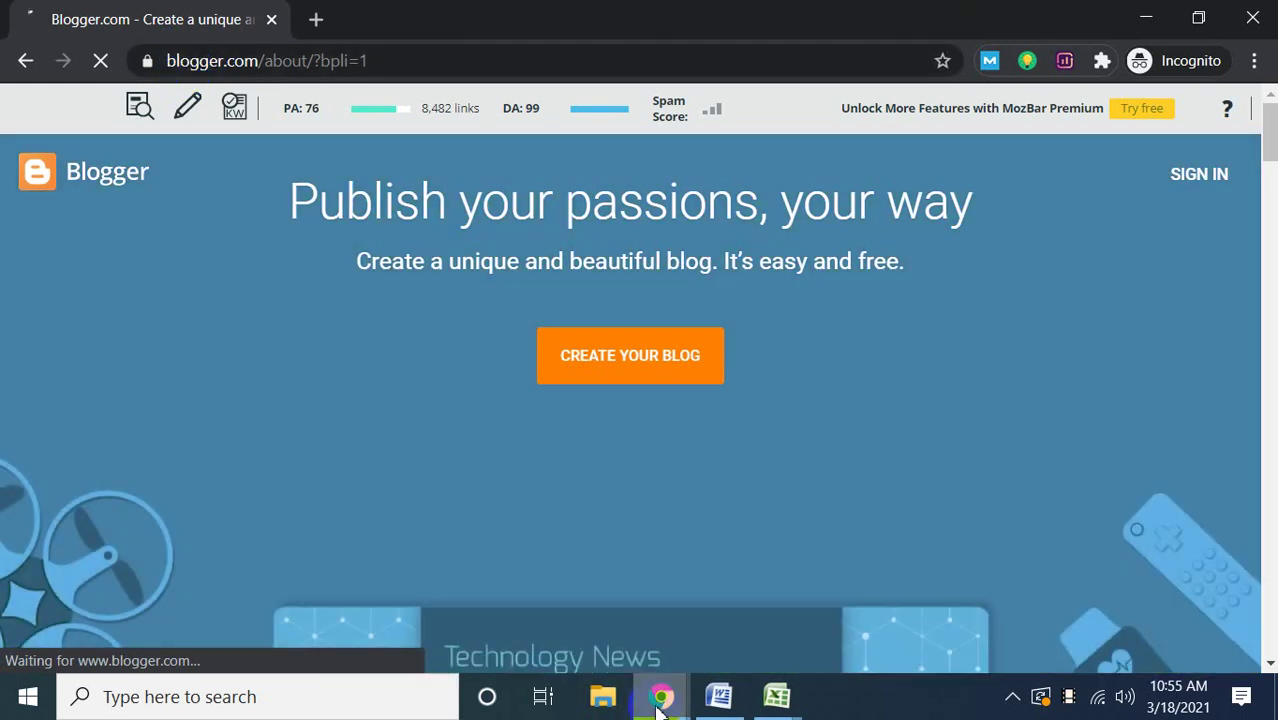
mouse_move(660, 695)
left_click(540, 610)
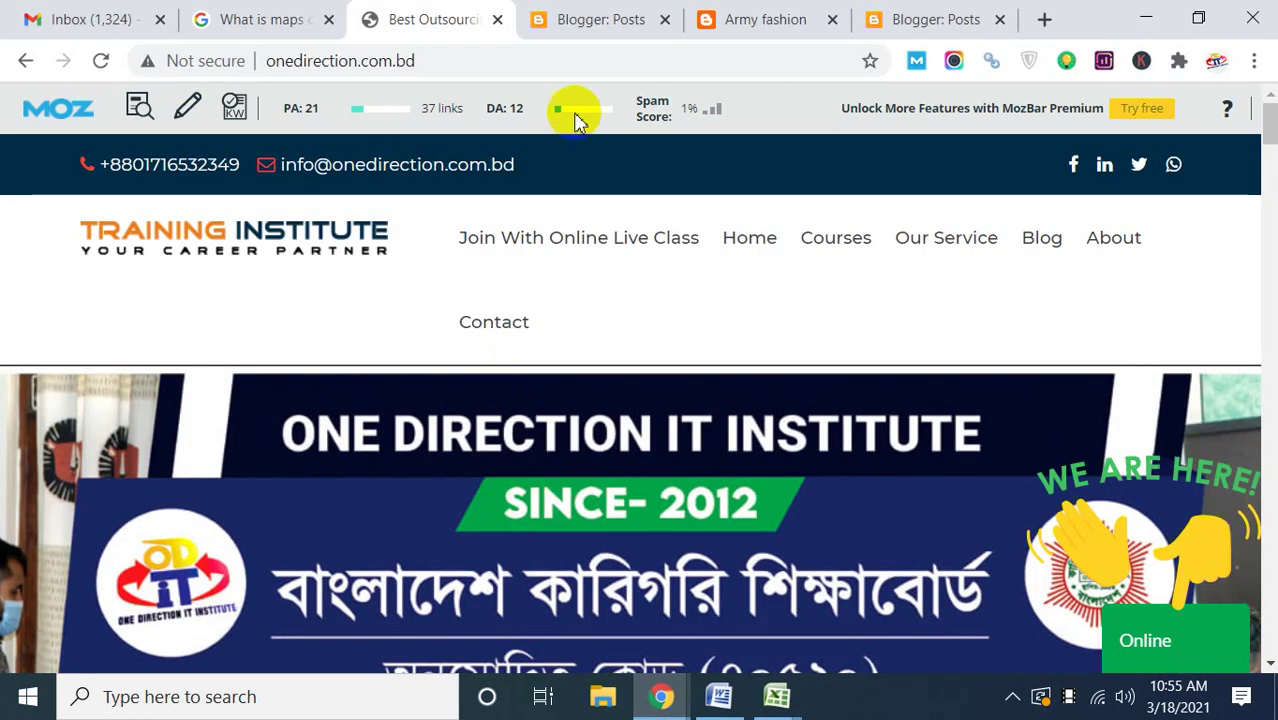
Return to the Army fashion blog and highlight the "buyarmyfashion" part of its web address.
left_click(591, 20)
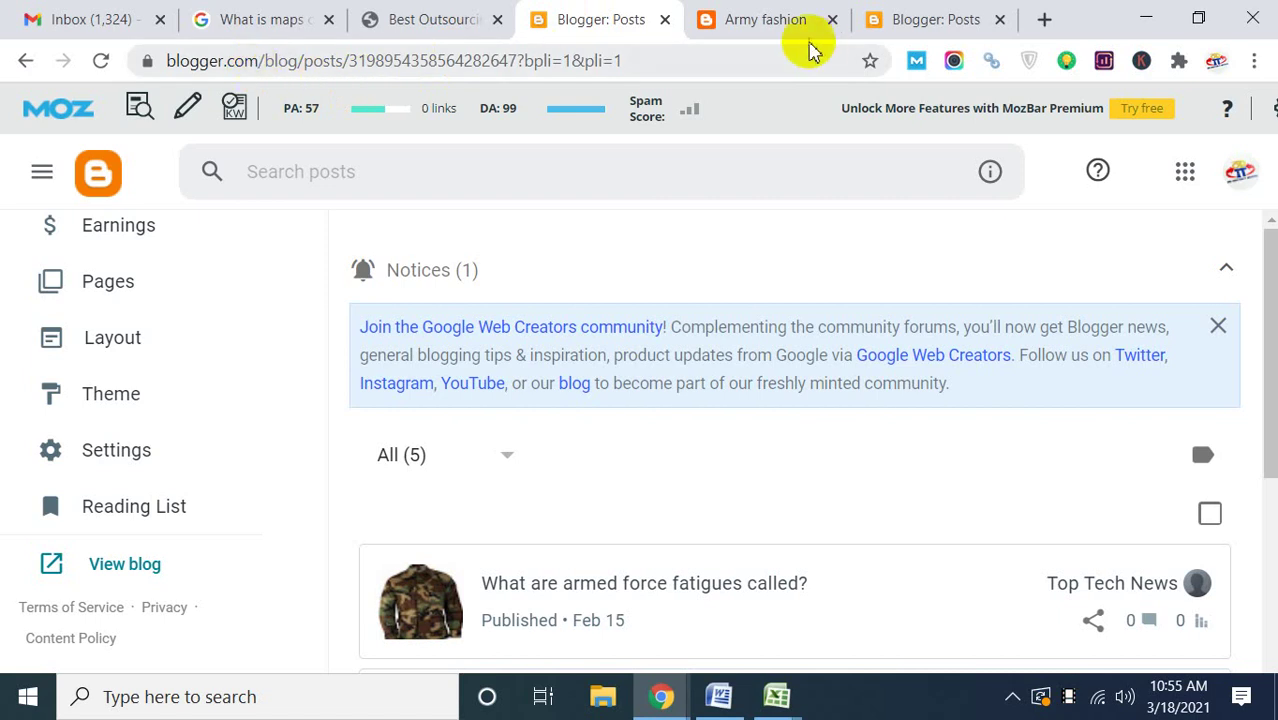
left_click(772, 18)
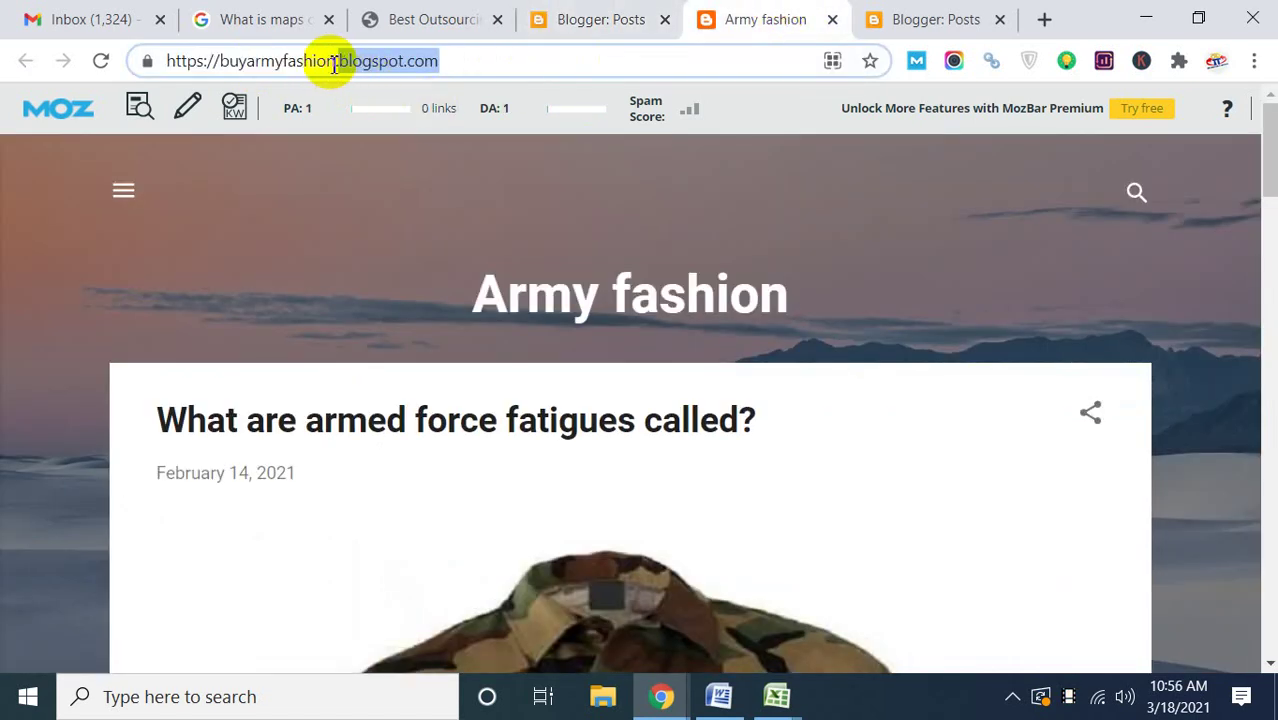
left_click_drag(338, 62, 222, 57)
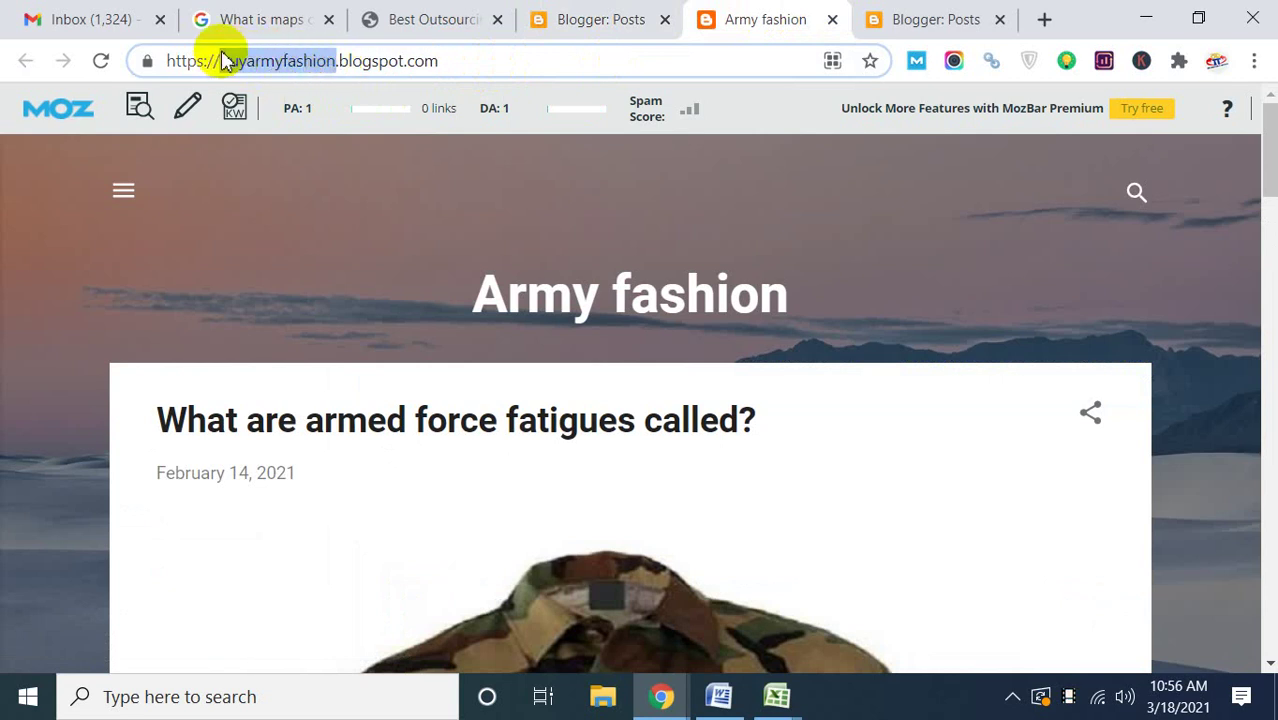
left_click(380, 222)
Examine the posts listed on the Army fashion blog's homepage.
scroll(833, 391, "down", 10)
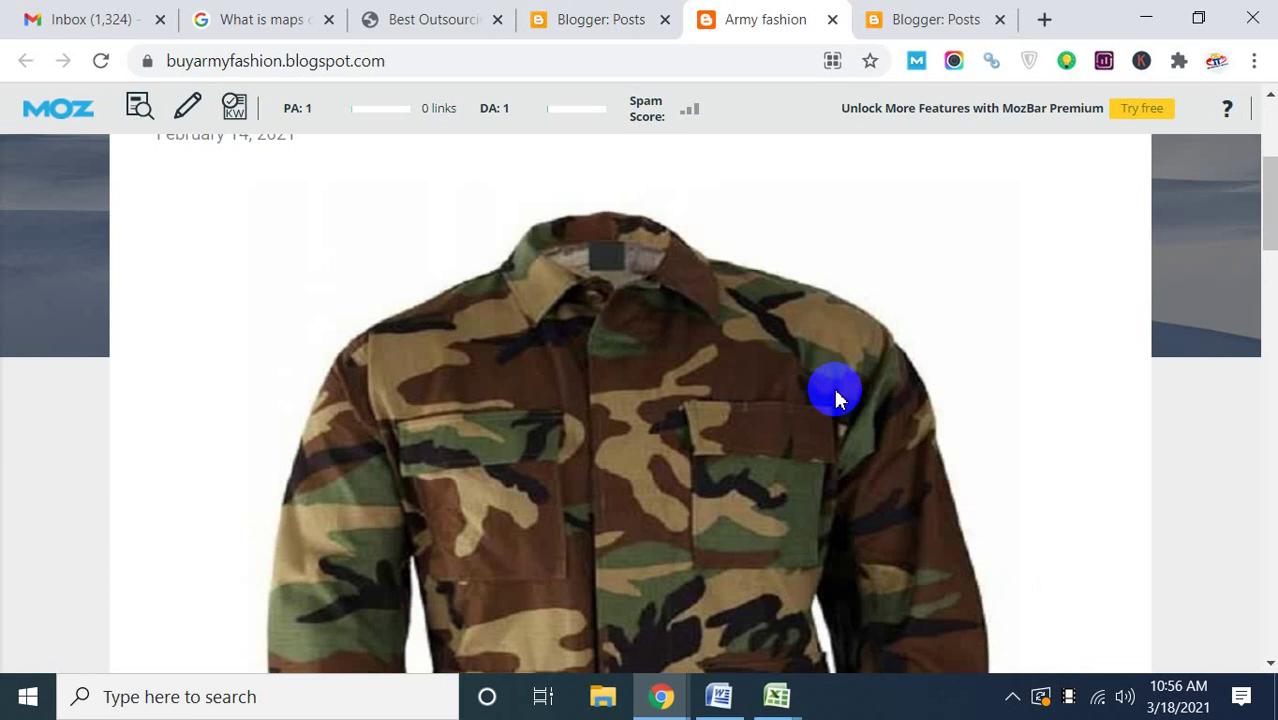
scroll(845, 386, "up", 10)
scroll(865, 371, "down", 10)
scroll(865, 371, "down", 15)
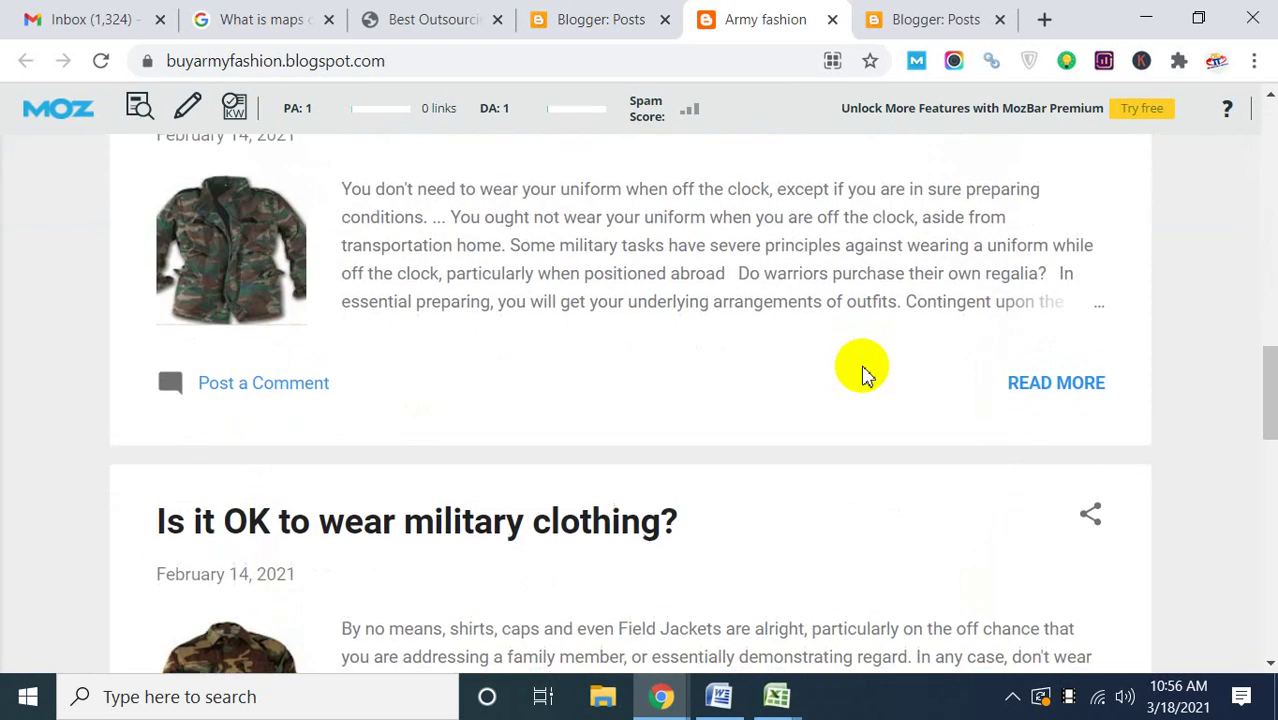
scroll(865, 371, "up", 20)
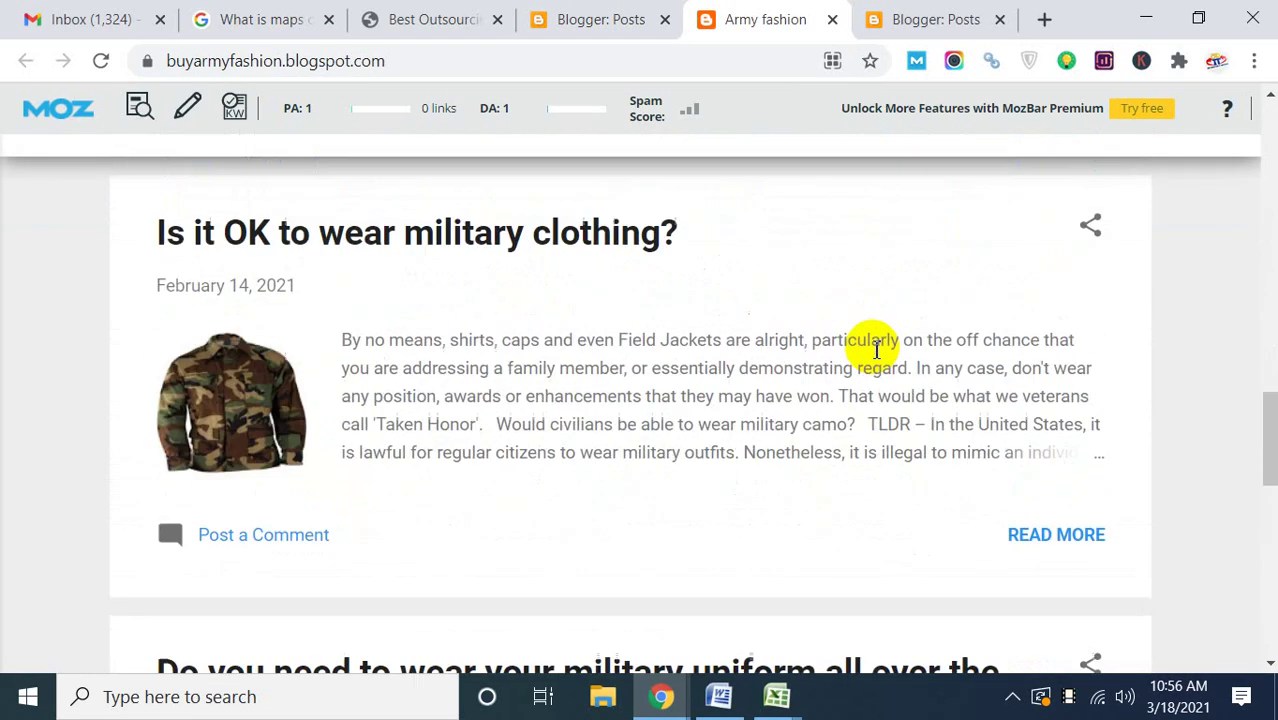
scroll(556, 408, "up", 10)
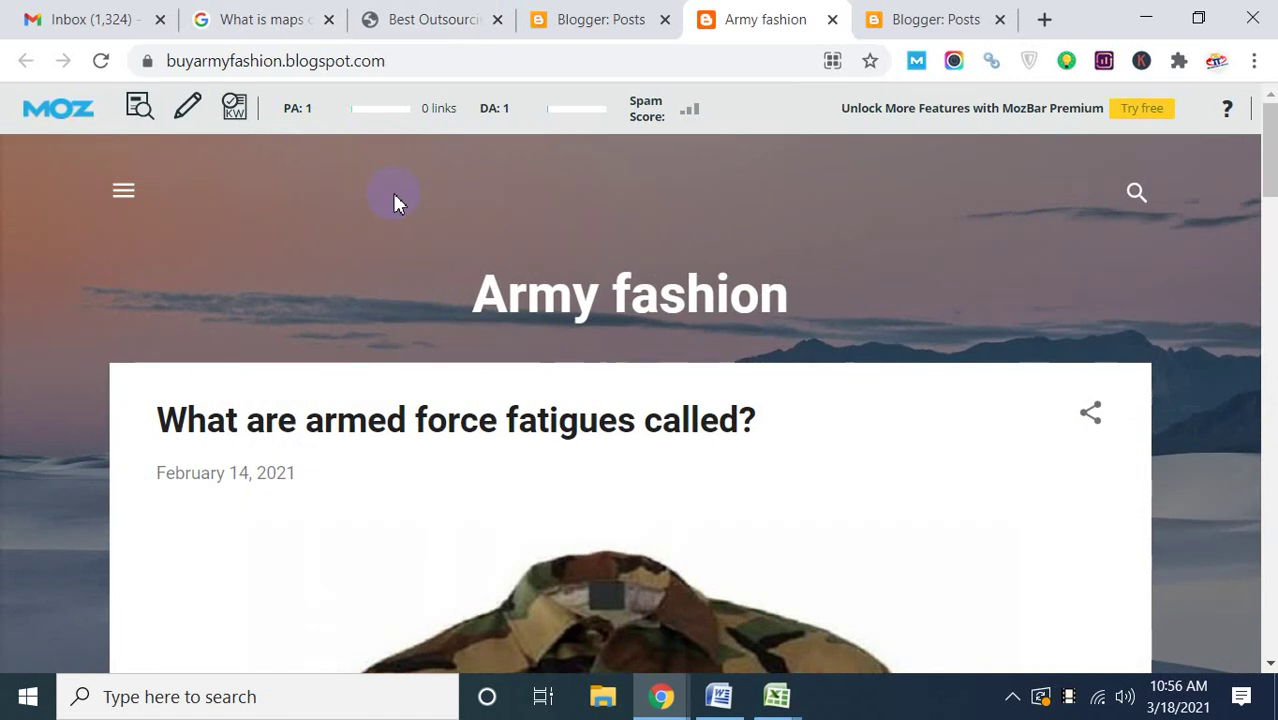
scroll(551, 394, "down", 3)
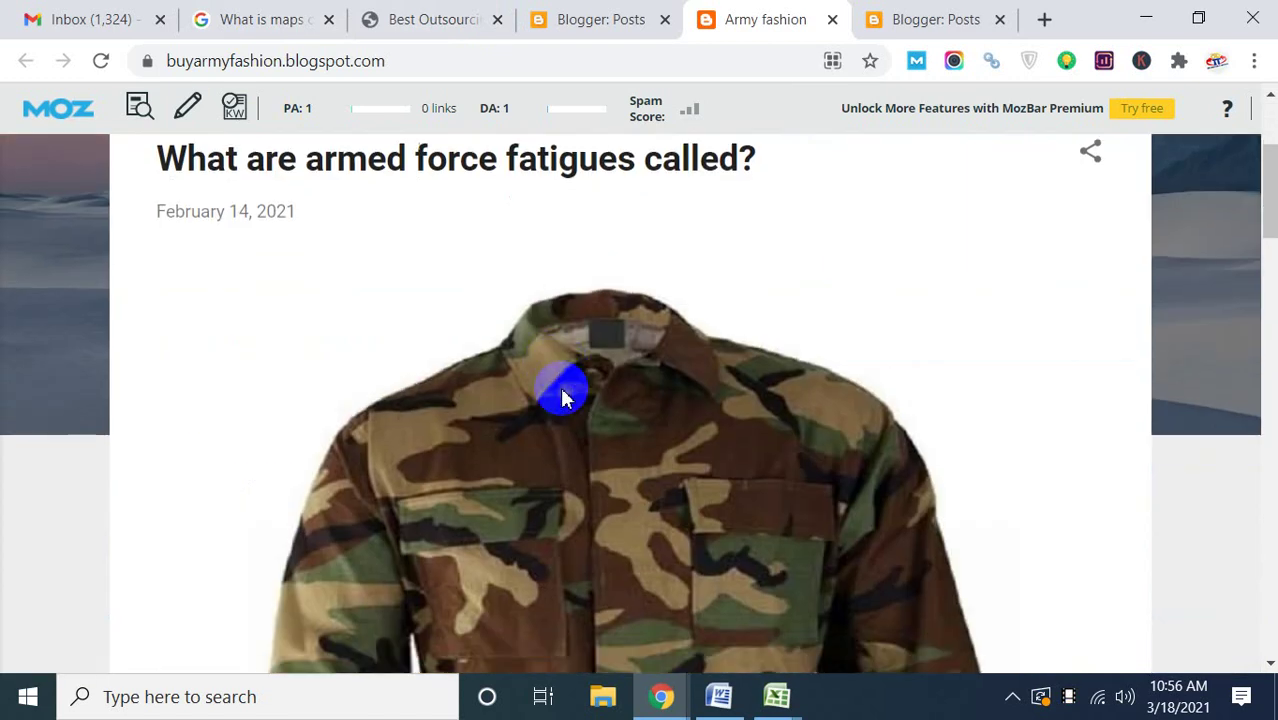
scroll(561, 397, "down", 15)
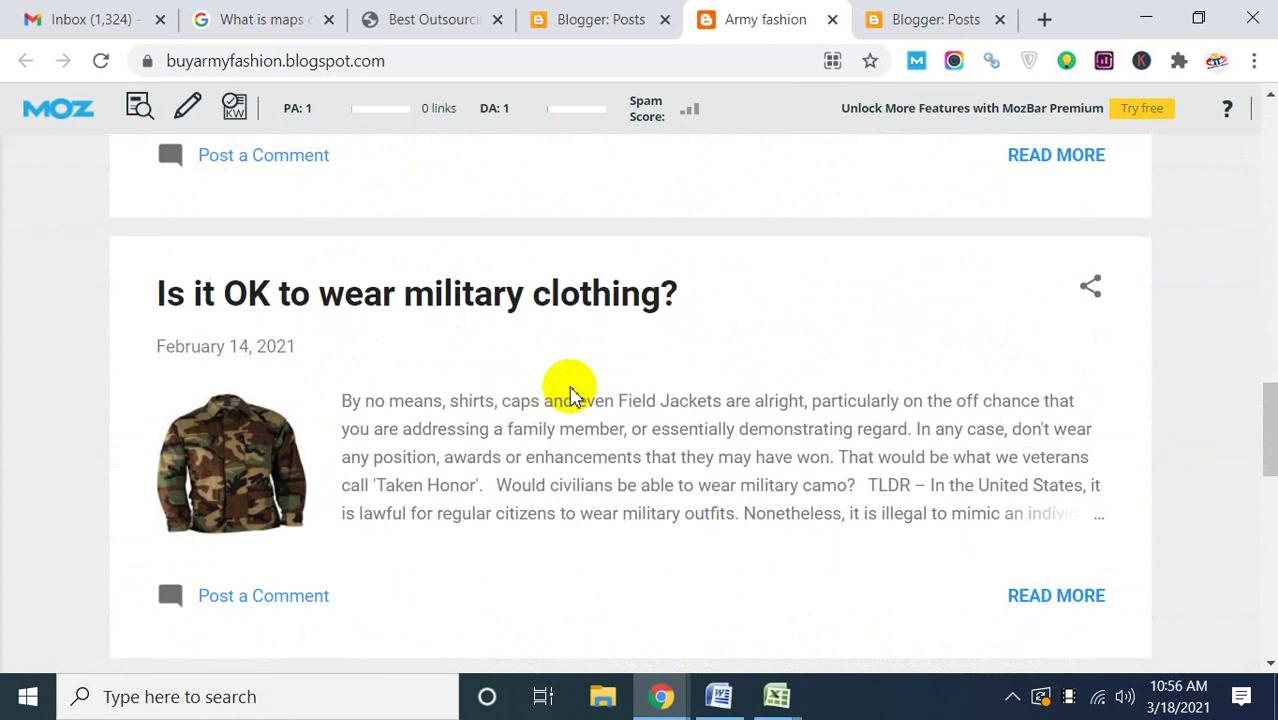
scroll(570, 388, "down", 6)
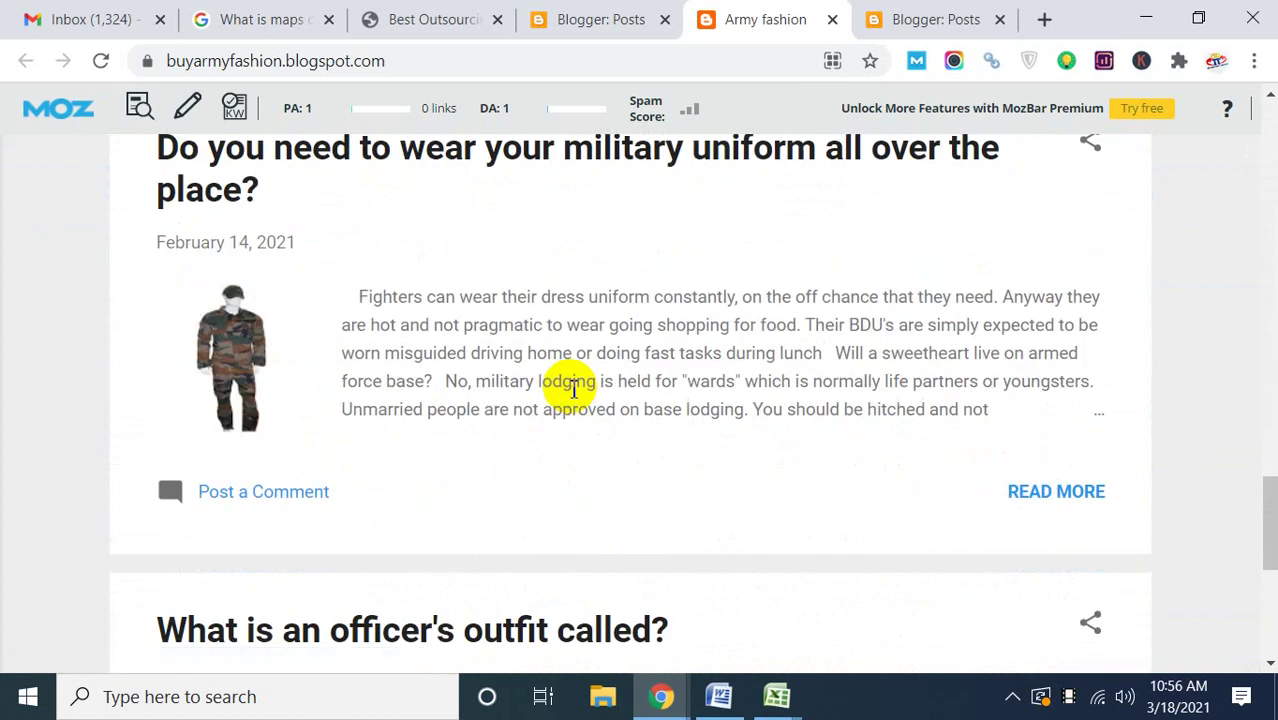
scroll(575, 386, "down", 3)
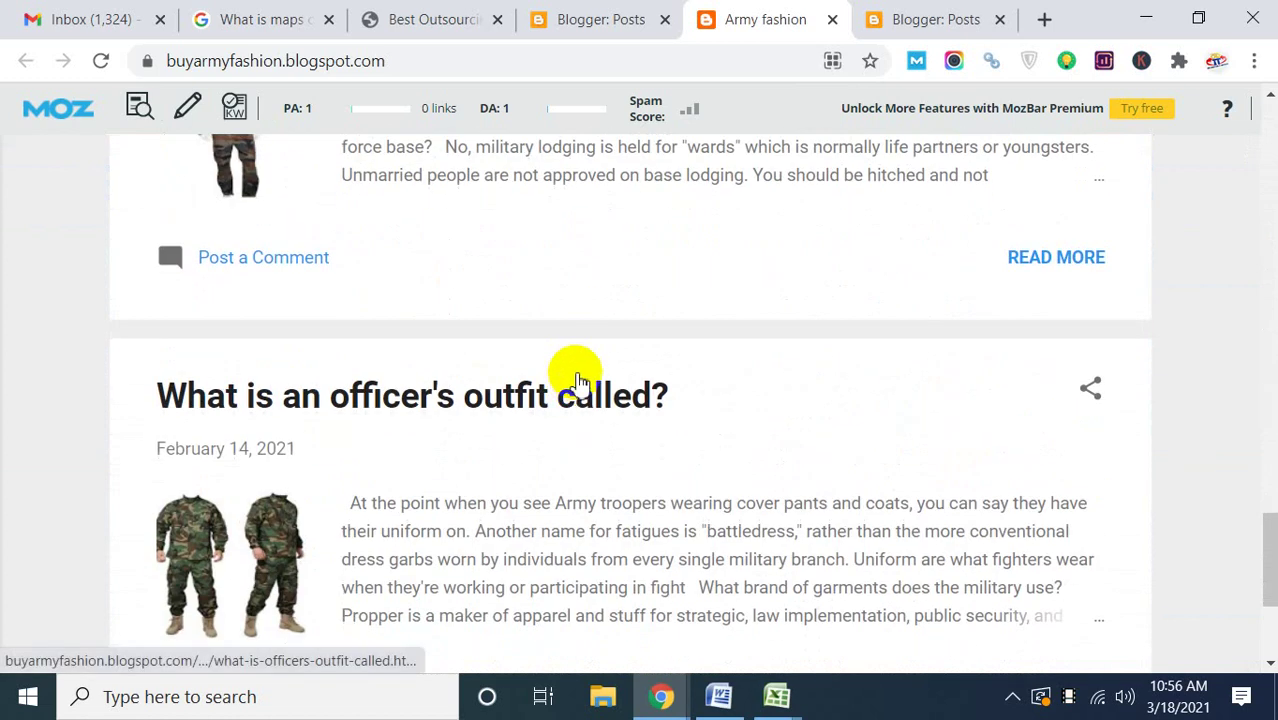
scroll(578, 380, "up", 8)
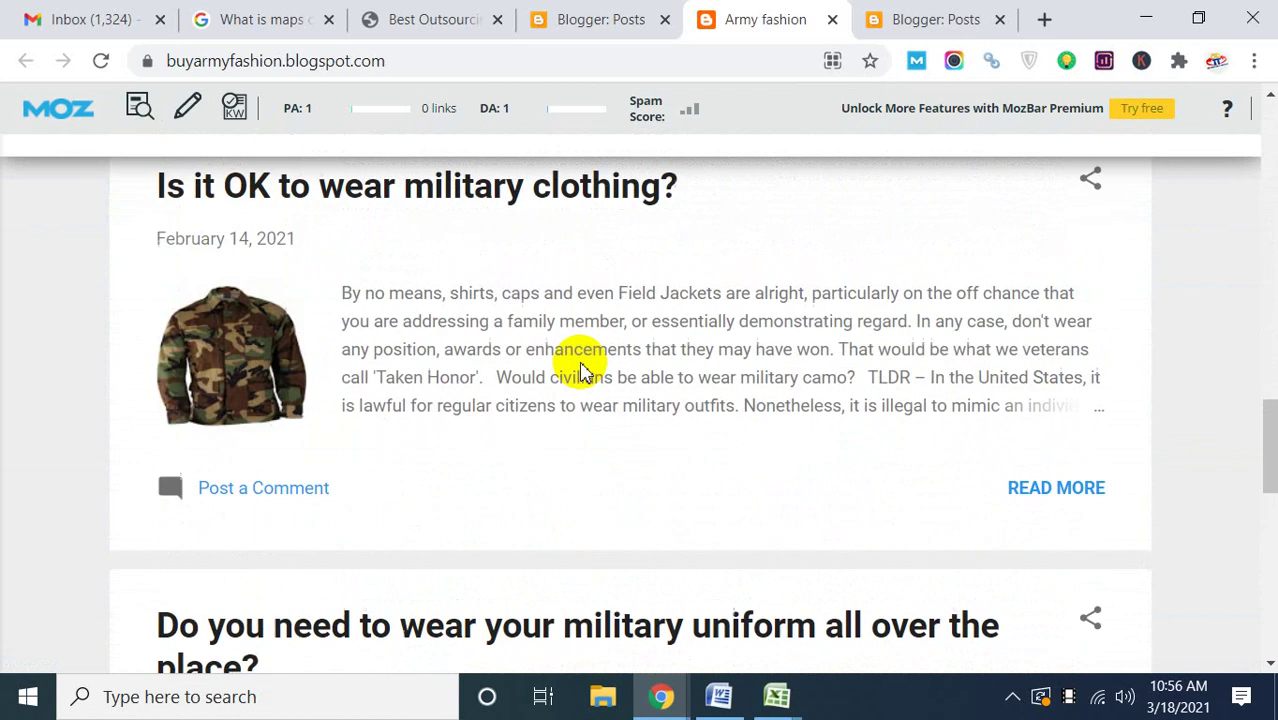
scroll(585, 372, "up", 2)
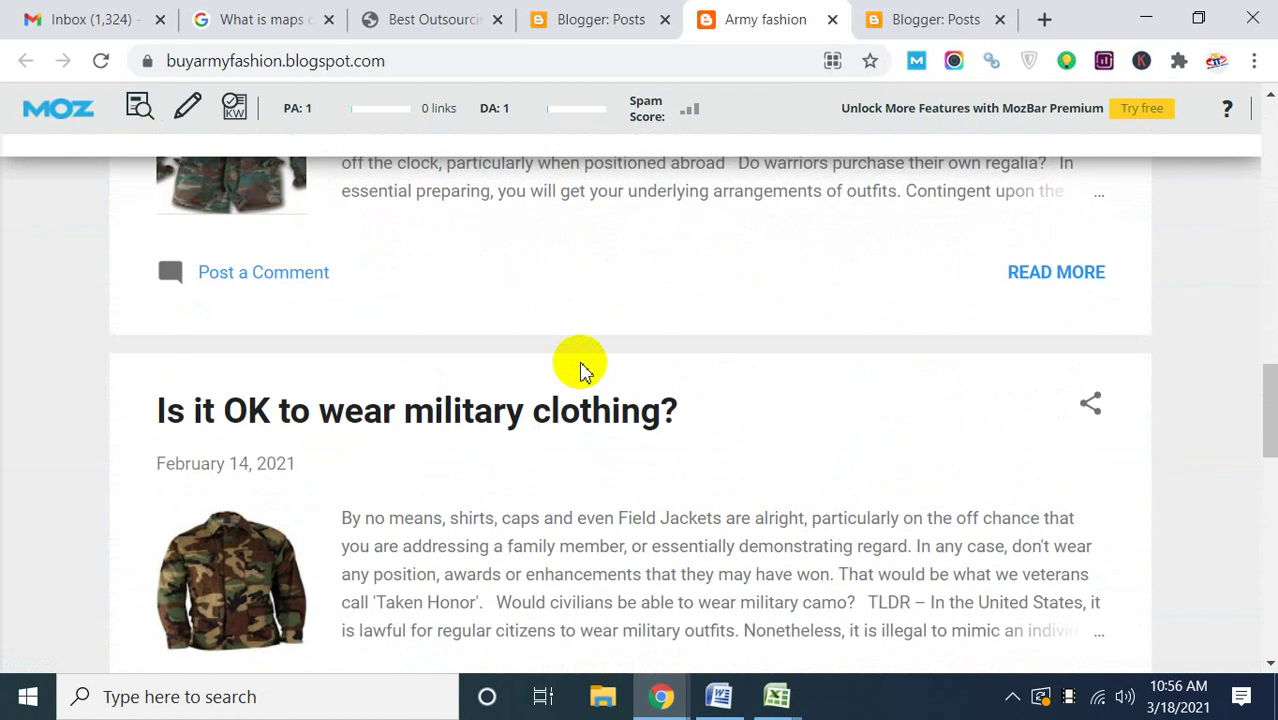
scroll(575, 360, "up", 2)
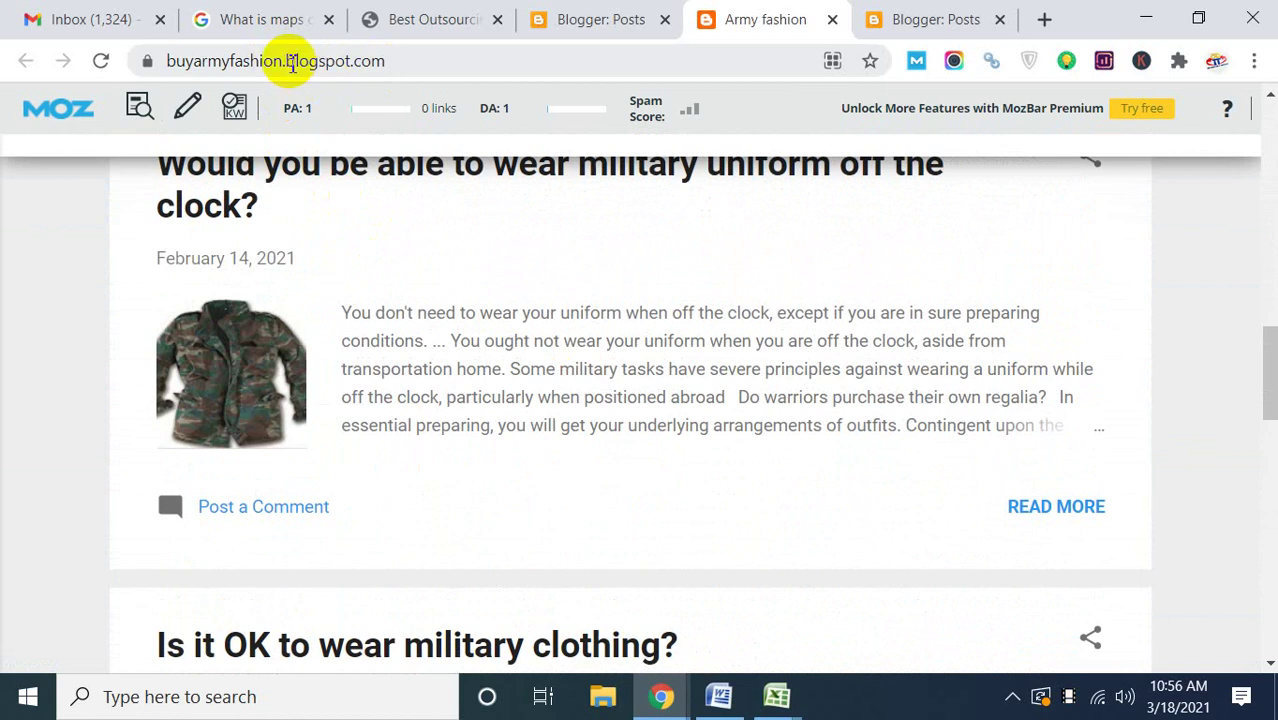
Copy "blogspot.com" from the Army fashion blog's address and paste it as the address in a new browser tab.
left_click_drag(286, 62, 393, 72)
key("ctrl+c")
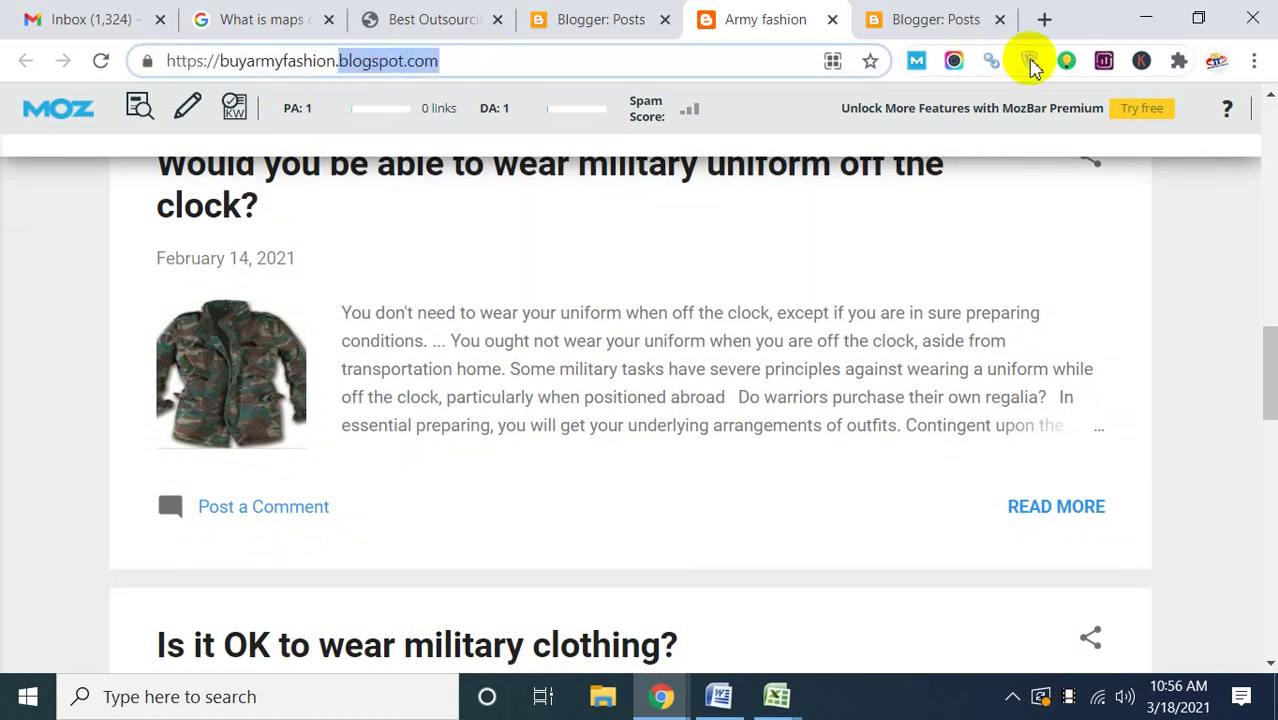
left_click(1044, 20)
key("ctrl+v")
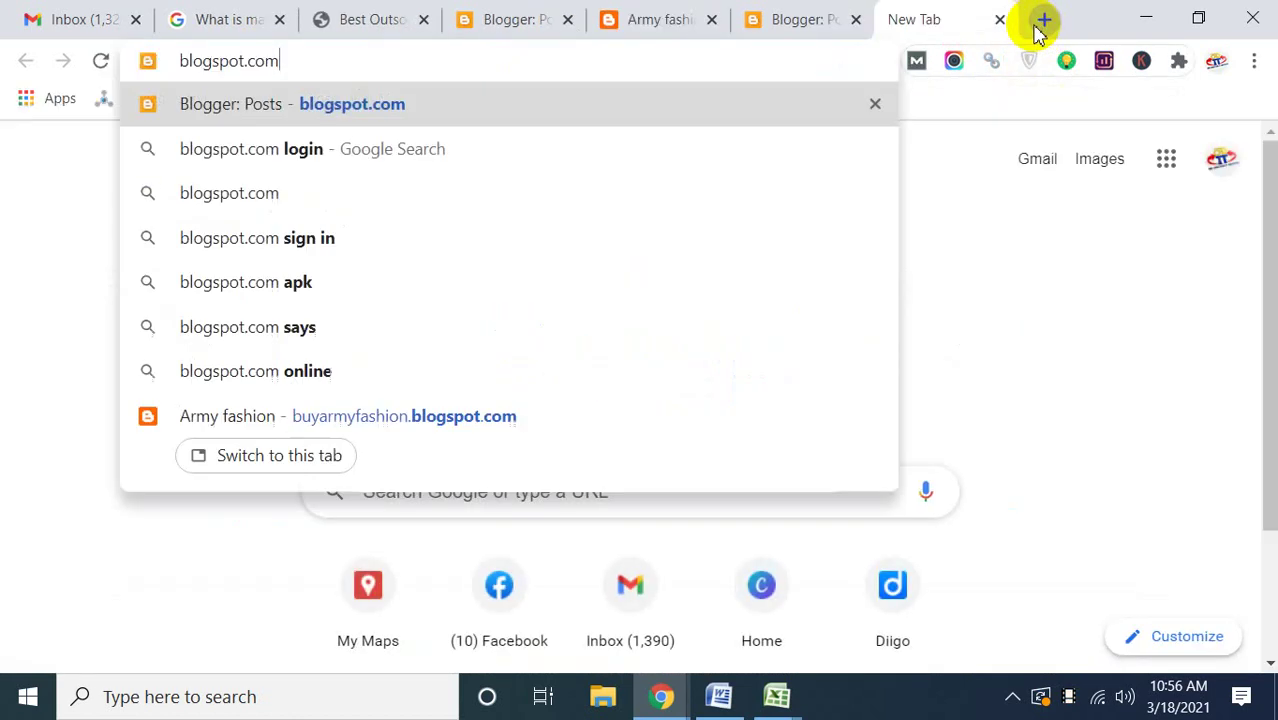
Insert "onedirection" in front of "blogspot.com" and try to load onedirectionblogspot.com.
key("Left")
key("Left")
key("Left")
key("Left")
key("Left")
key("Left")
key("Left")
key("Left")
key("Left")
key("Left")
key("Left")
key("Left")
type("onedirect")
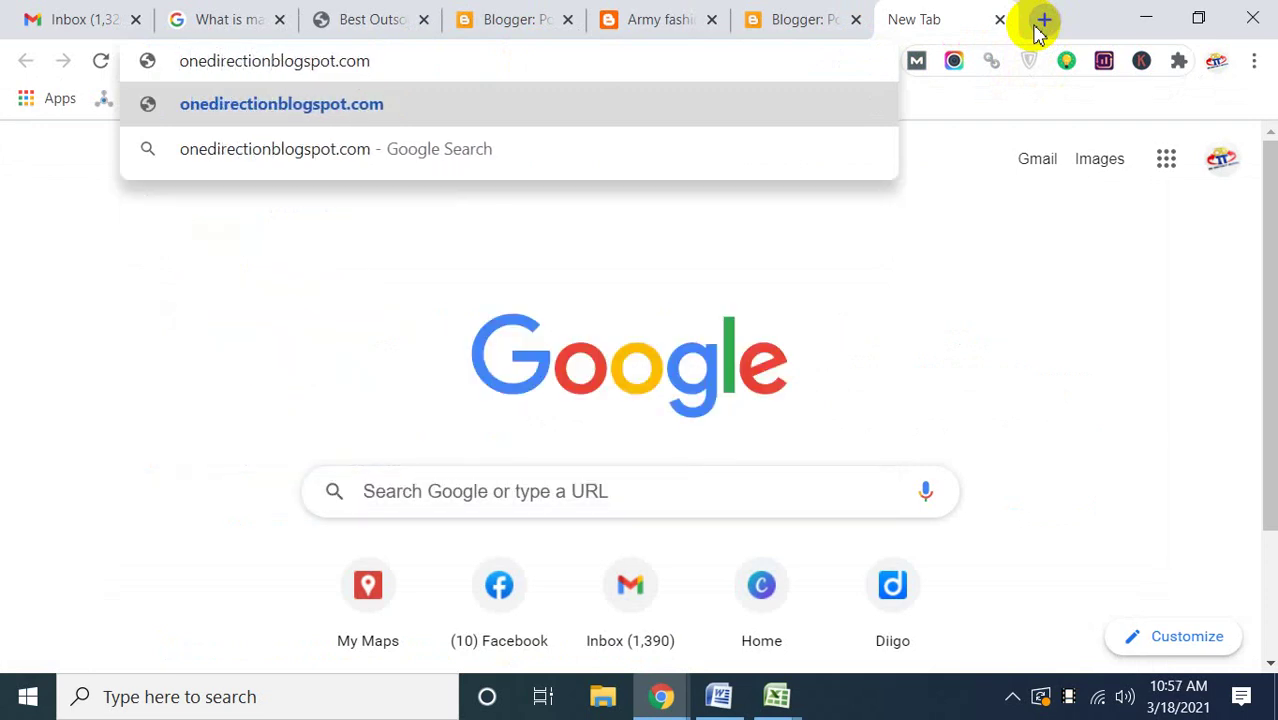
type(".")
key("BackSpace")
key("Return")
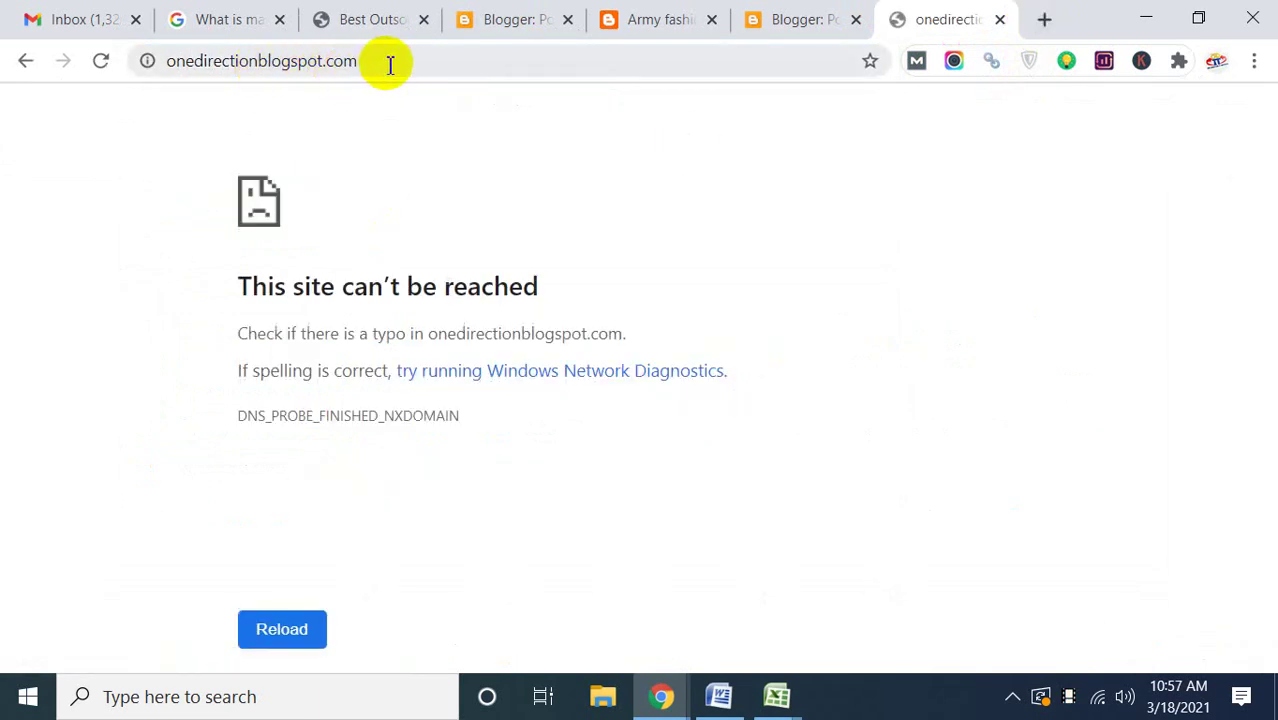
Correct the address to onedirection.blogspot.com by adding the missing dot, and load it.
left_click(258, 62)
left_click(258, 62)
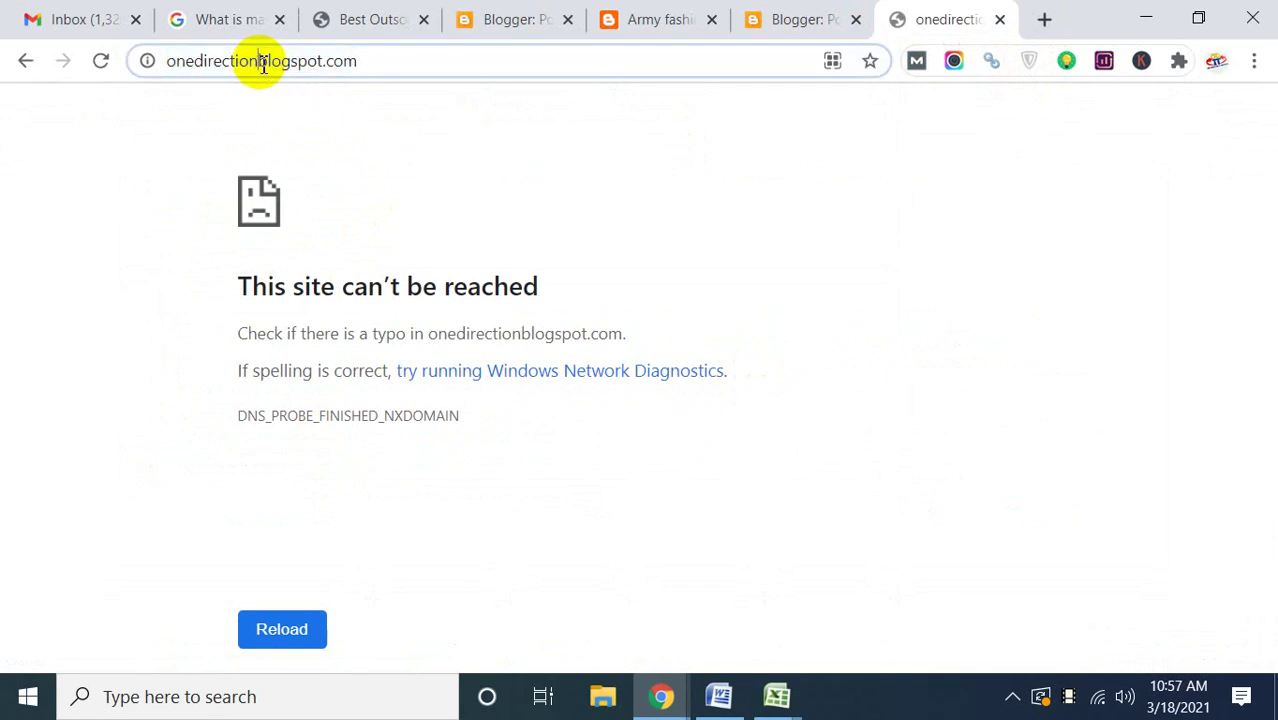
type(".")
key("Return")
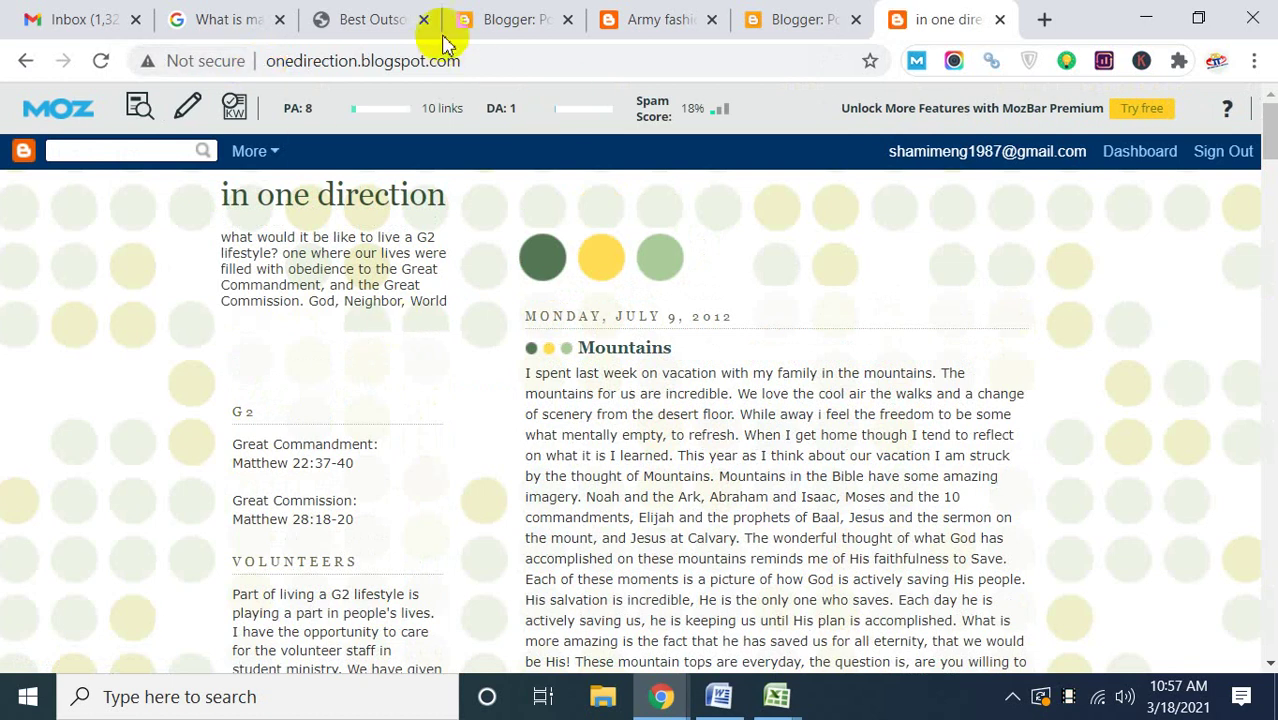
Return to the Blogger dashboard and switch from the Army fashion blog to the ONE DIRECTION IT INSTITUTE blog.
left_click(650, 19)
left_click(517, 16)
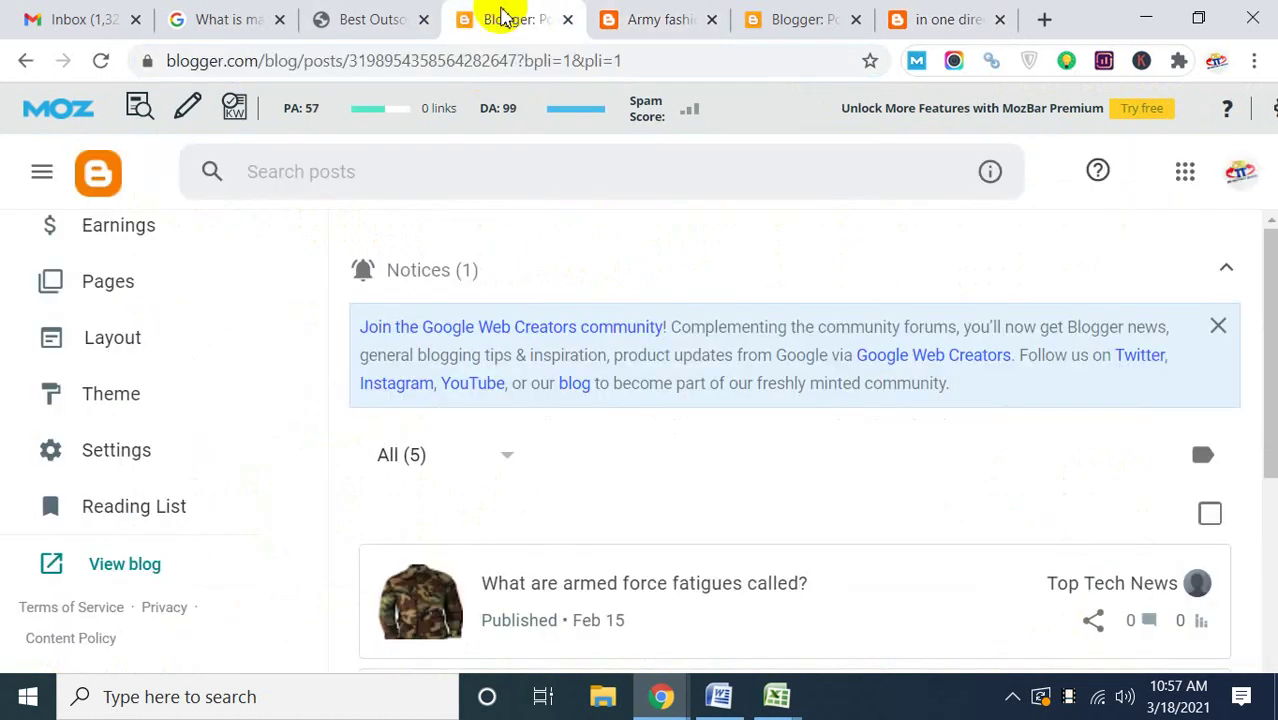
scroll(160, 395, "up", 3)
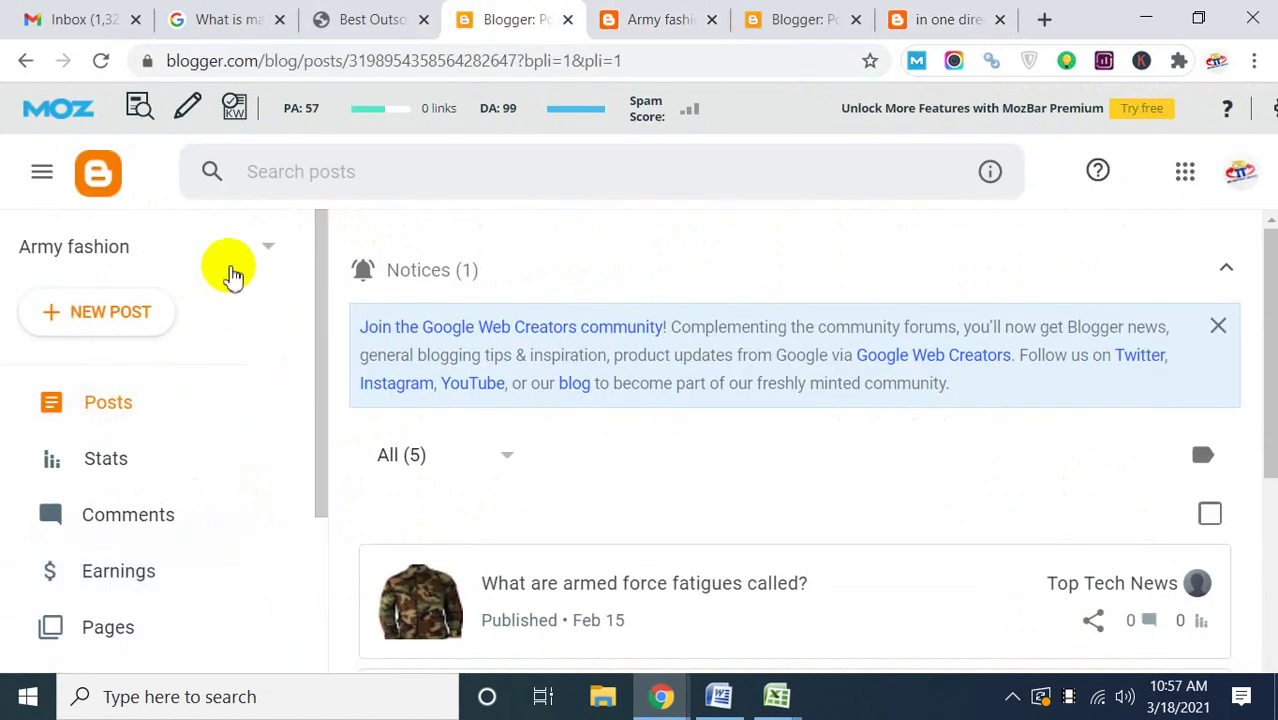
left_click(260, 250)
scroll(175, 395, "down", 2)
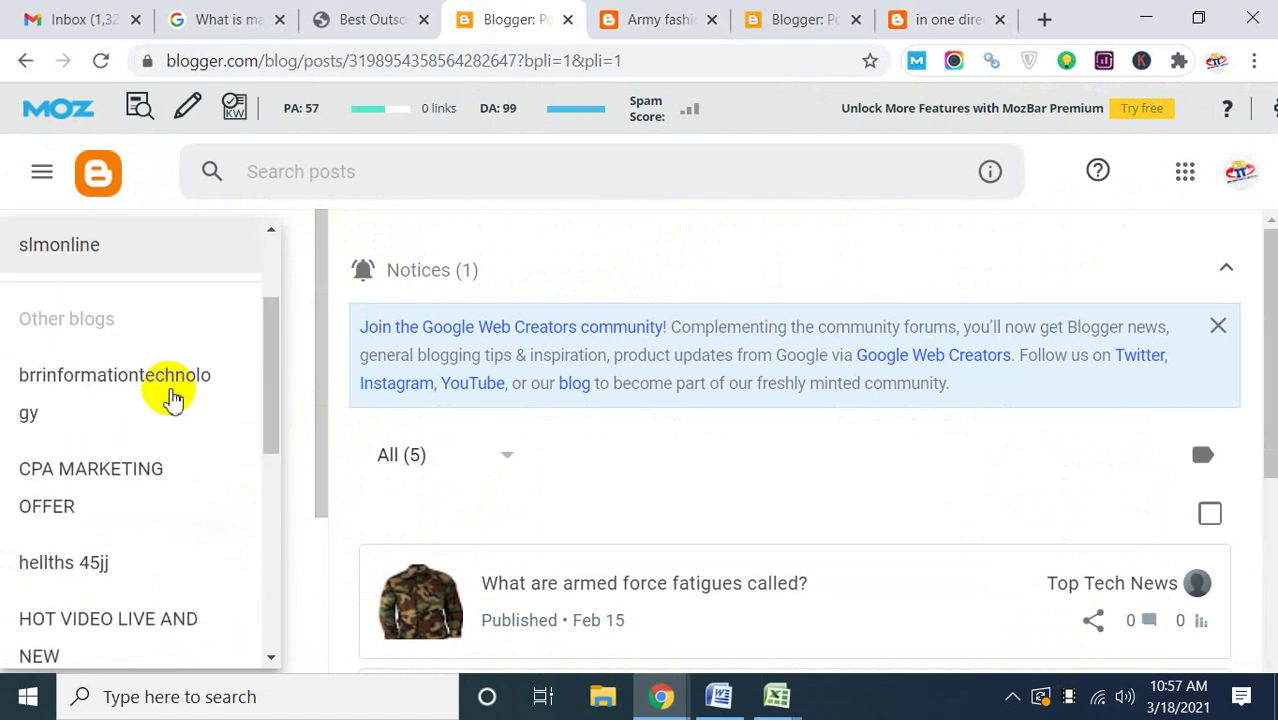
scroll(157, 385, "up", 2)
scroll(165, 355, "down", 3)
scroll(163, 345, "down", 4)
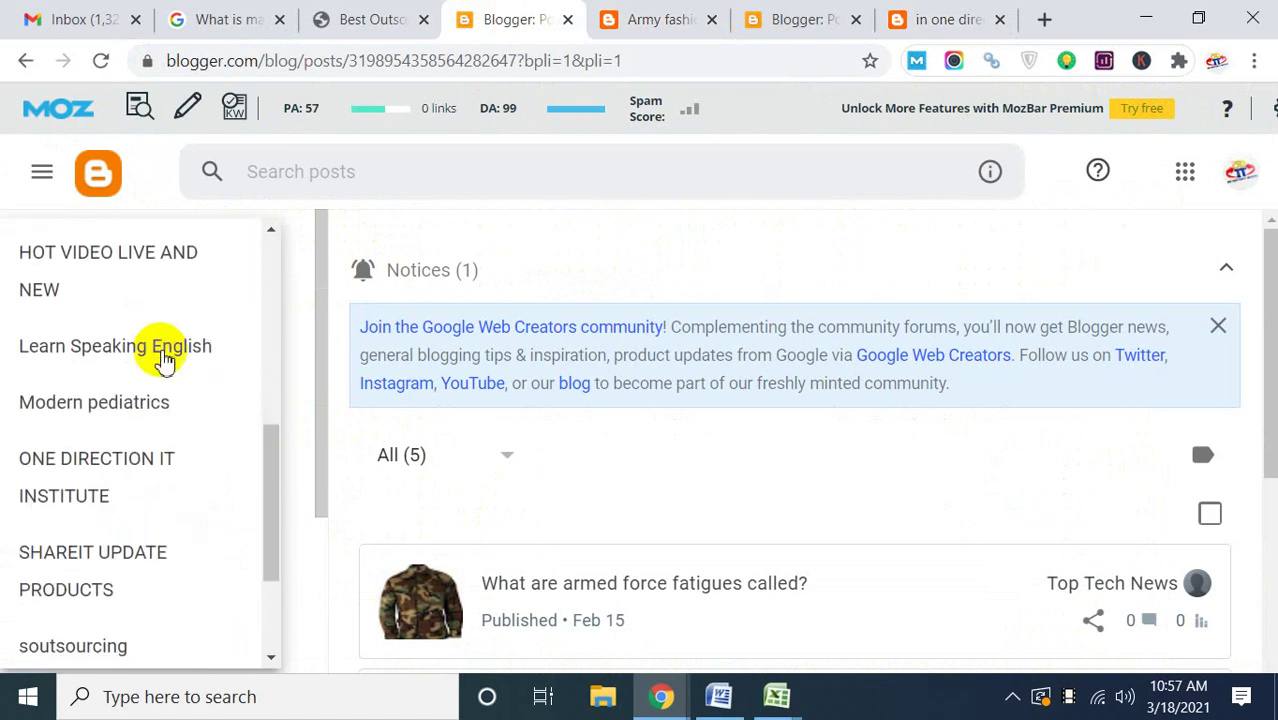
scroll(155, 380, "up", 2)
scroll(100, 508, "down", 3)
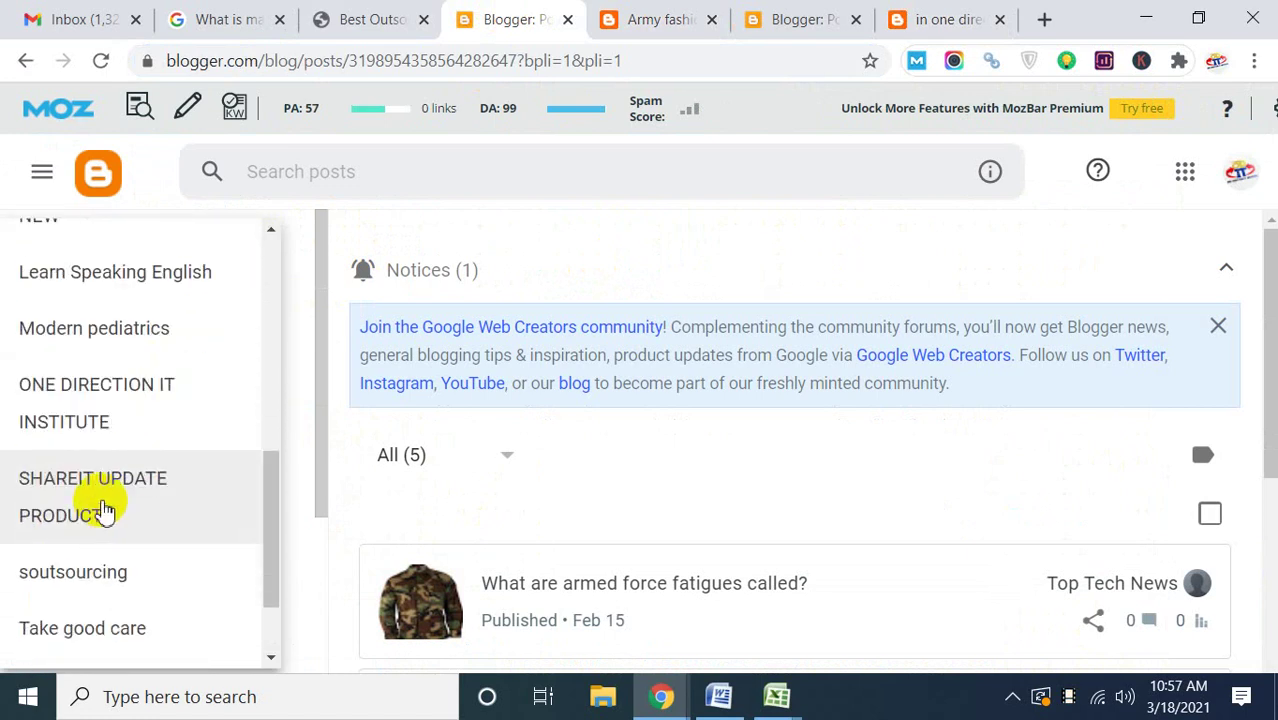
scroll(112, 508, "up", 1)
scroll(100, 508, "up", 2)
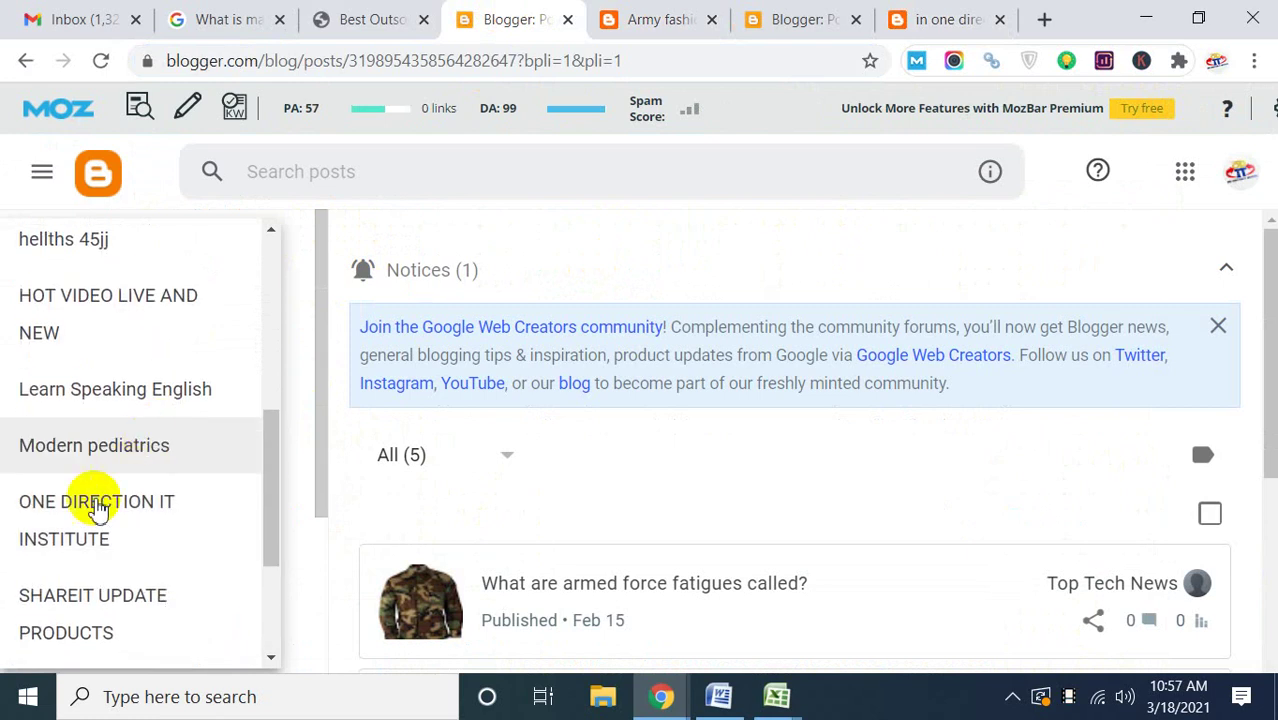
left_click(94, 512)
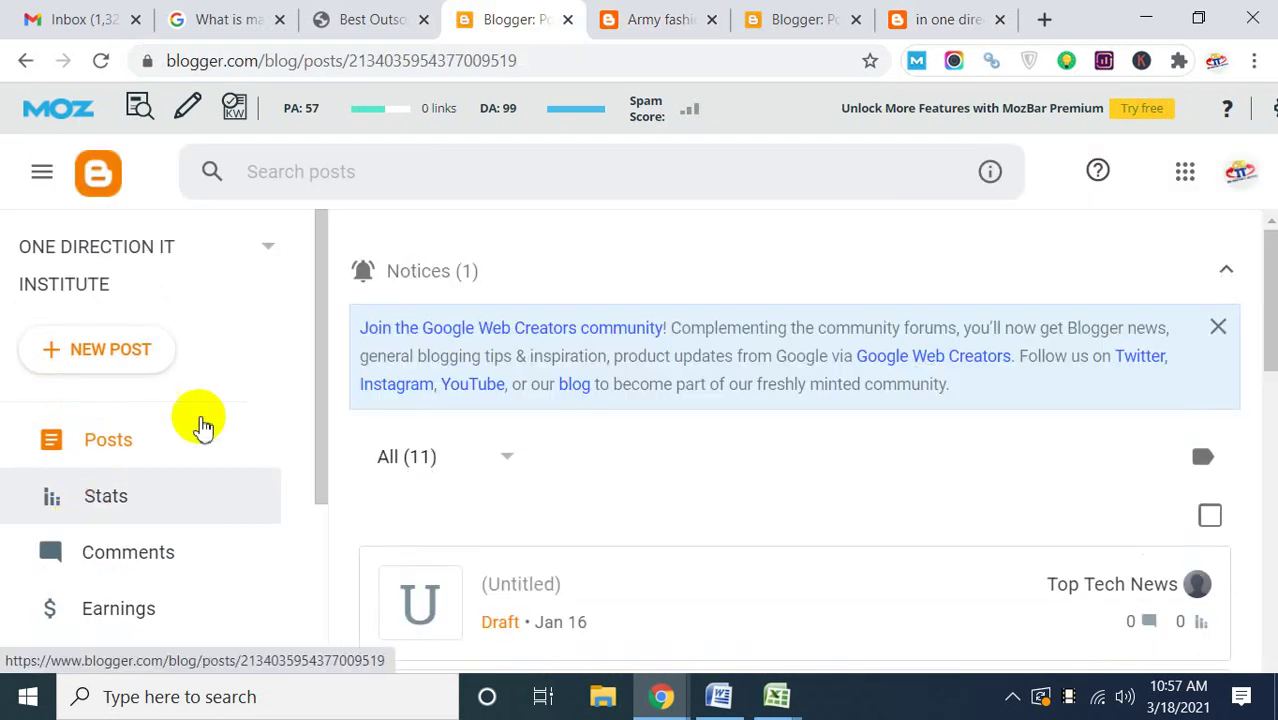
Open the live ONE DIRECTION IT INSTITUTE blog from the dashboard and skim through its published posts.
scroll(150, 545, "down", 4)
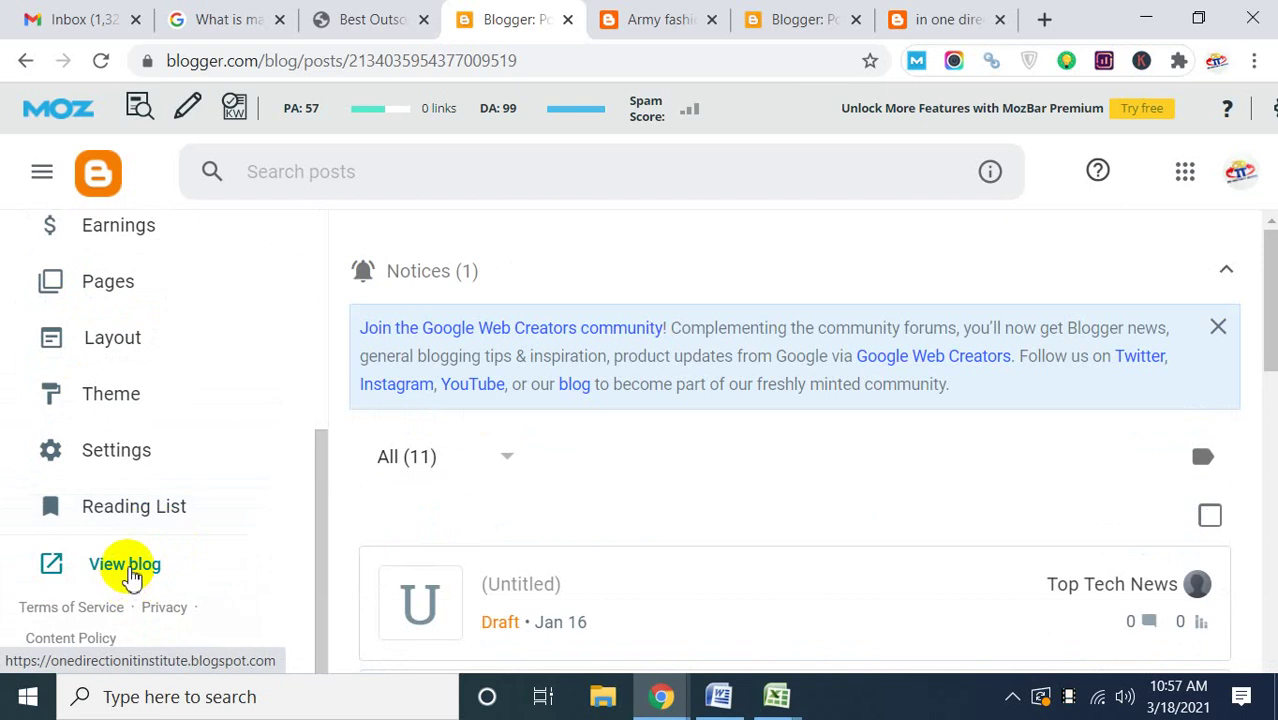
left_click(126, 570)
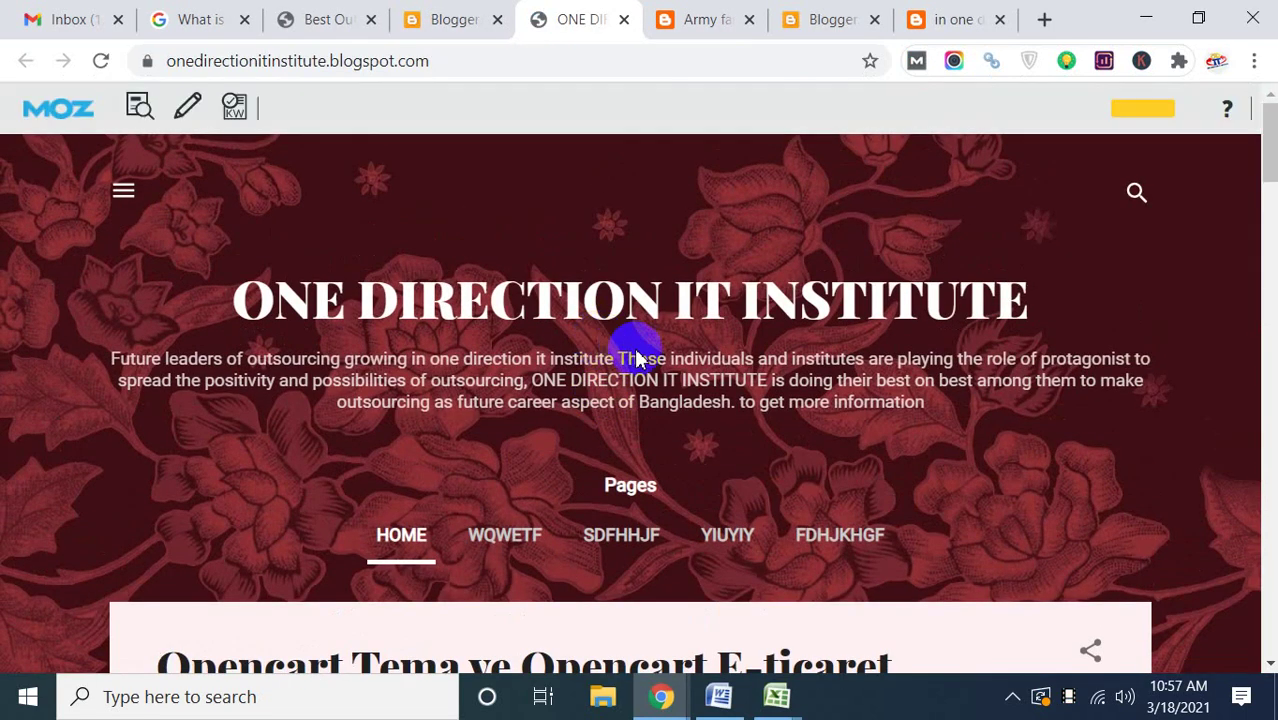
scroll(643, 362, "down", 12)
scroll(643, 368, "down", 15)
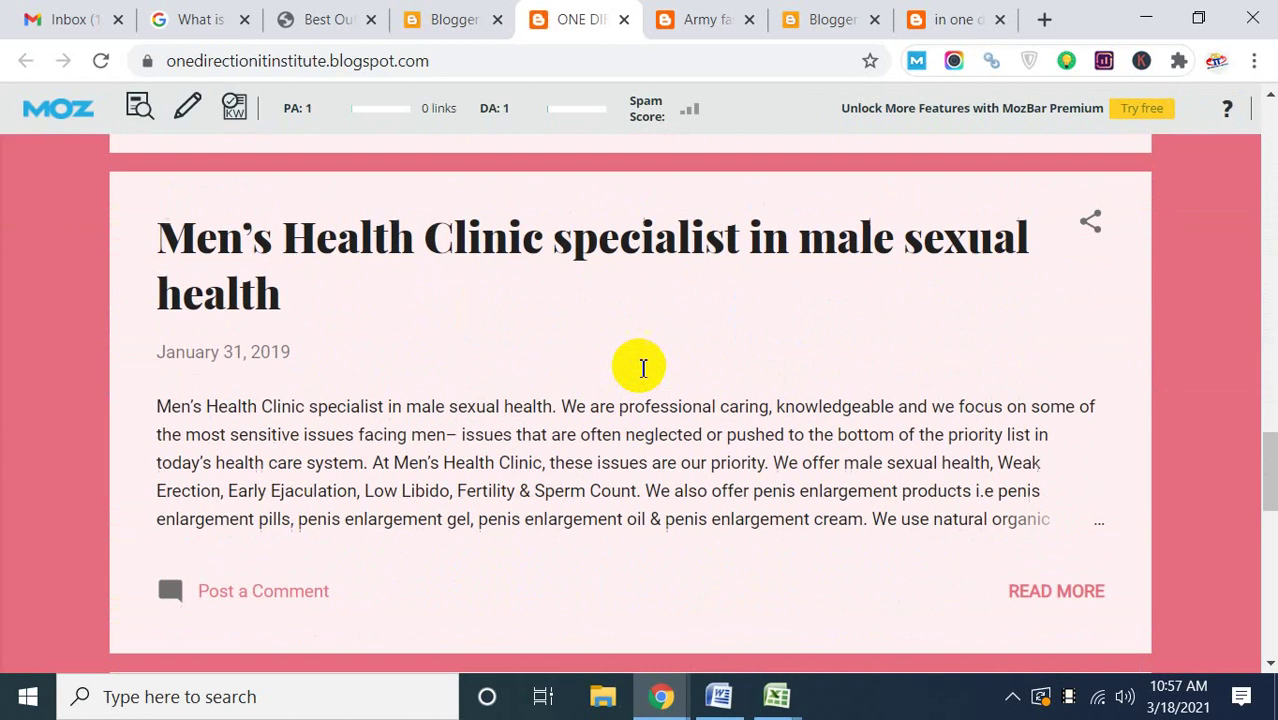
scroll(643, 368, "up", 6)
scroll(643, 368, "up", 10)
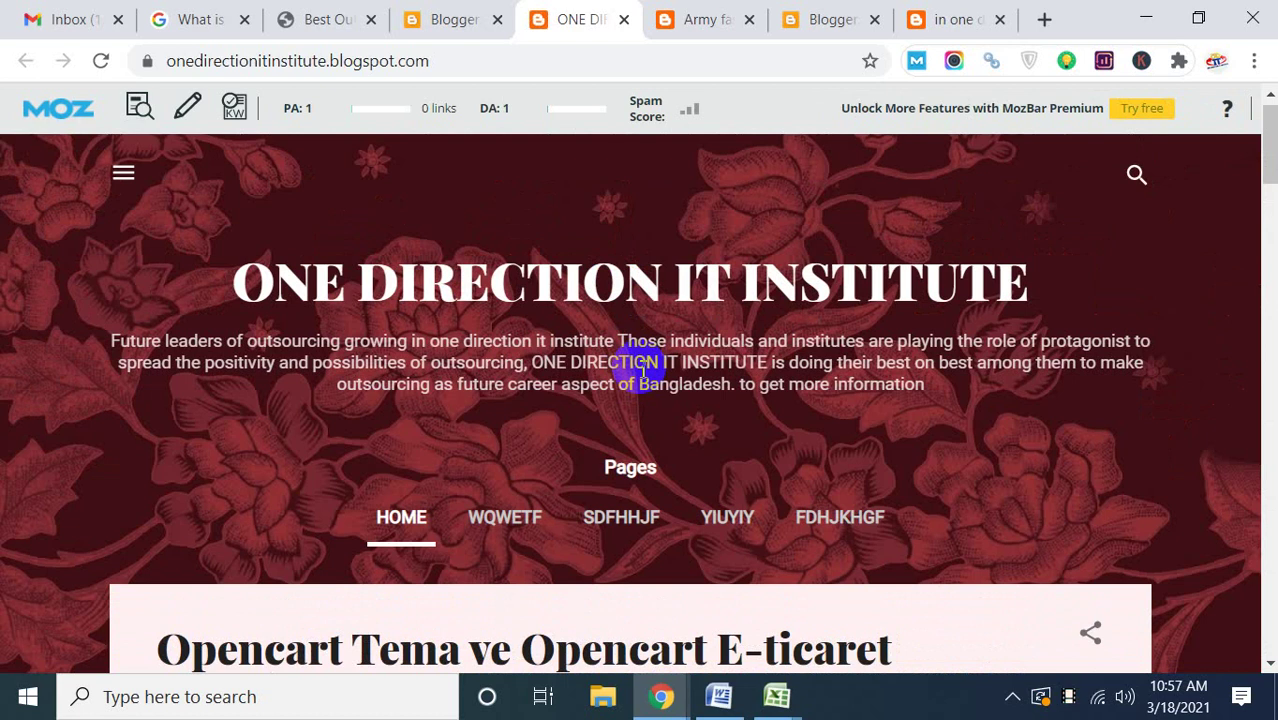
Examine the blog's header, page links and first post as an example of a Web2.0 site.
scroll(419, 410, "down", 5)
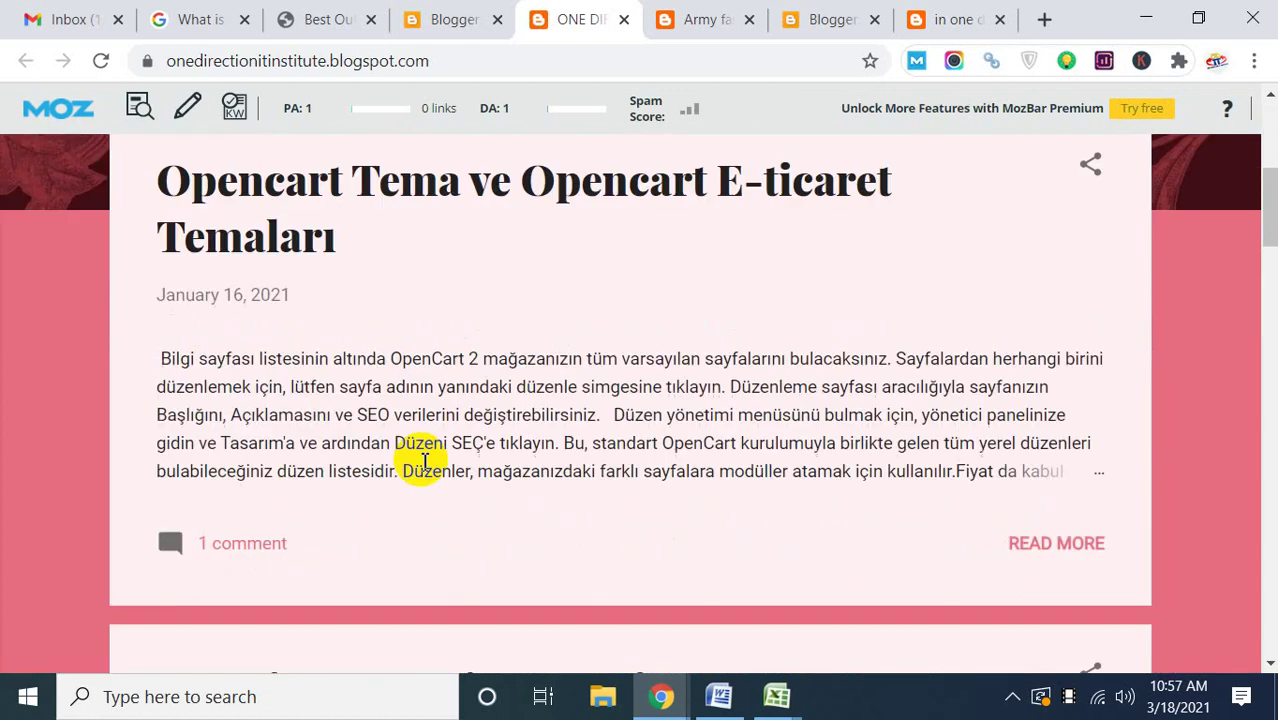
scroll(419, 470, "up", 5)
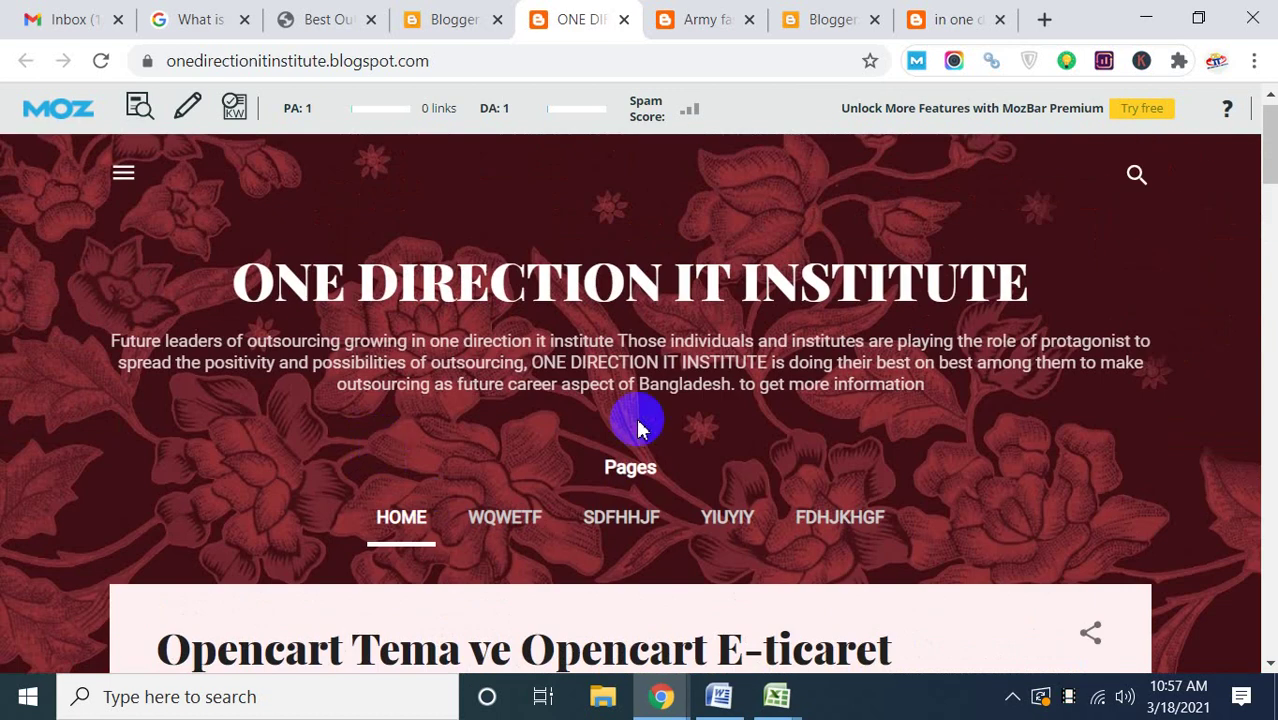
scroll(870, 462, "down", 6)
scroll(866, 515, "up", 6)
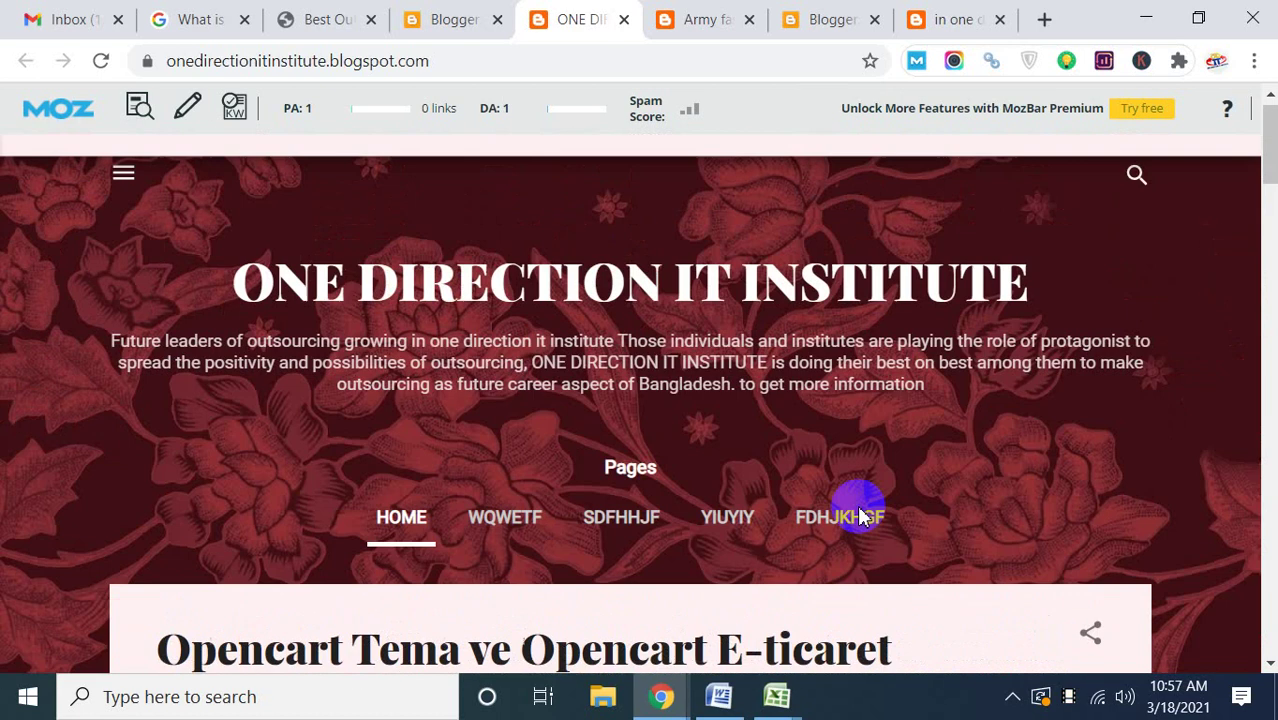
scroll(737, 497, "down", 2)
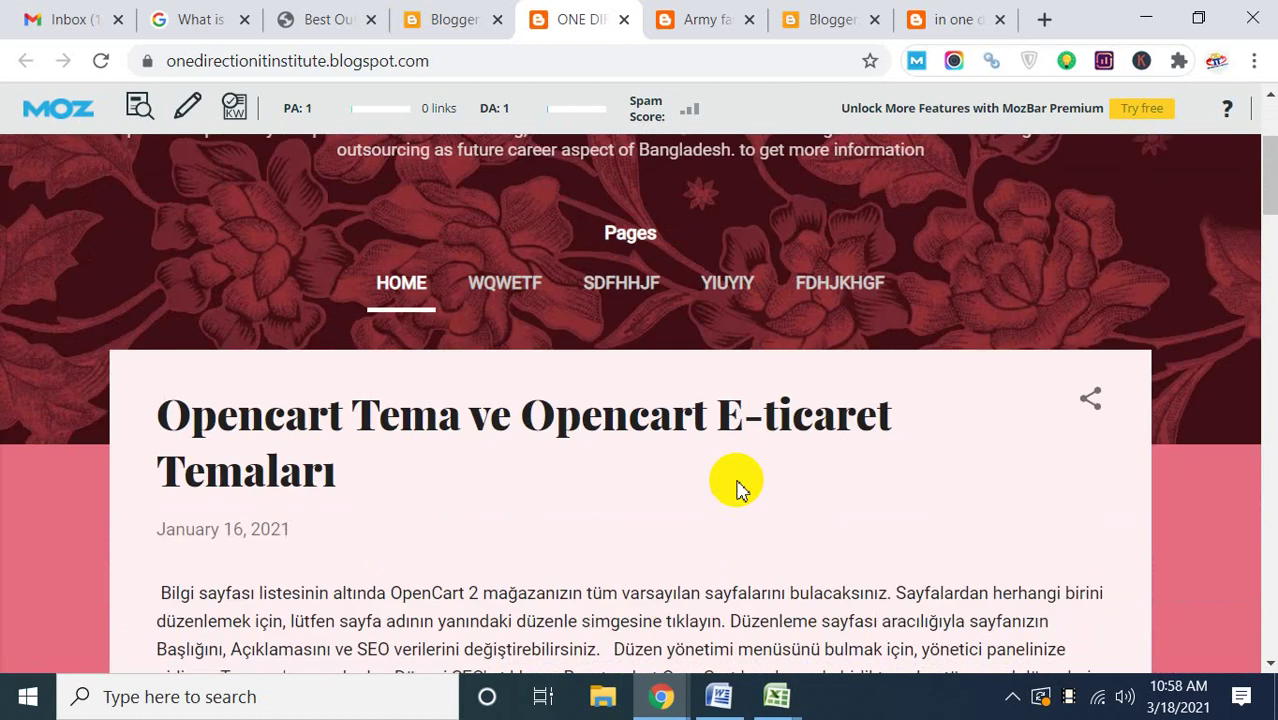
scroll(737, 488, "down", 7)
scroll(737, 488, "up", 10)
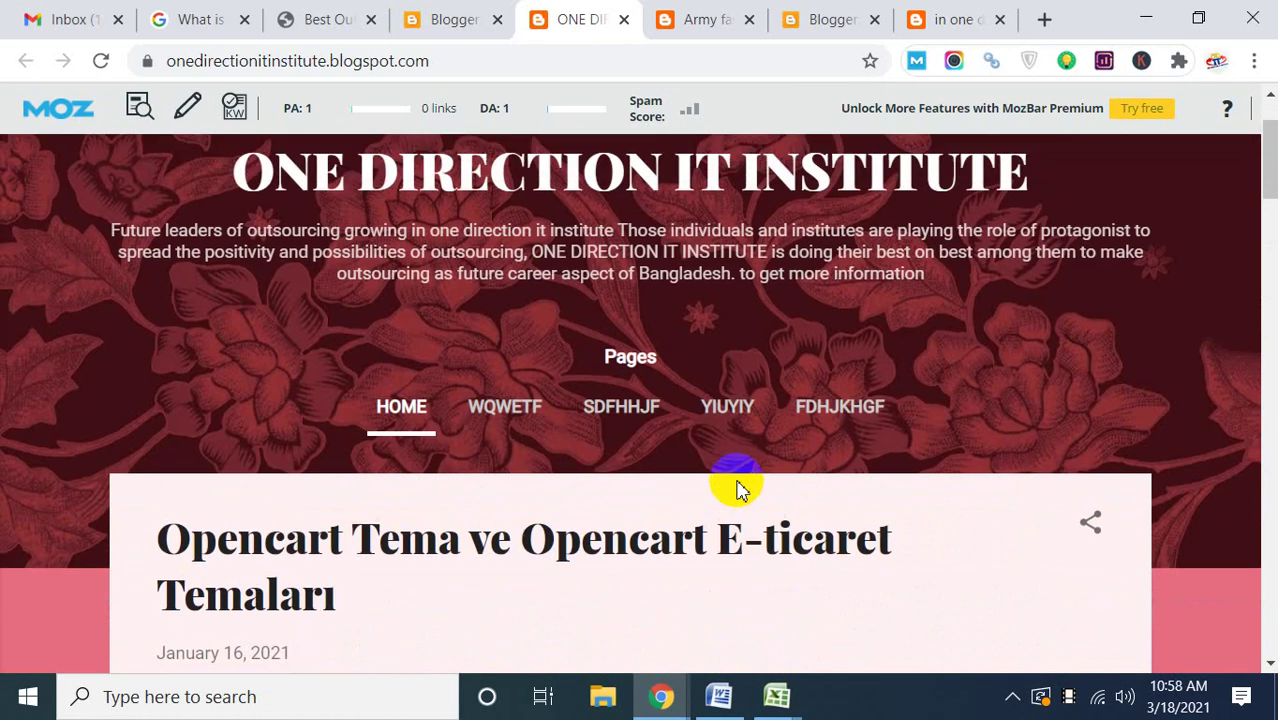
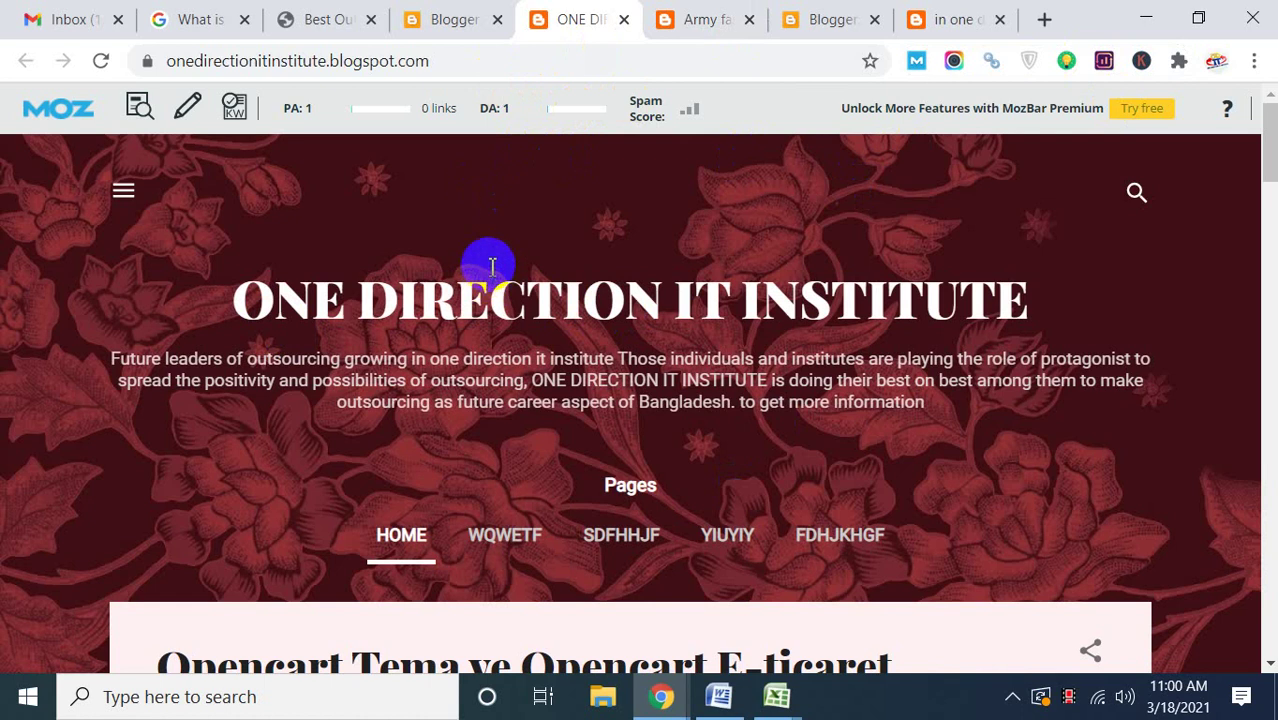
Return to the Gmail inbox, open Blogger from the Google apps and show the Army fashion blog's posts.
left_click(77, 17)
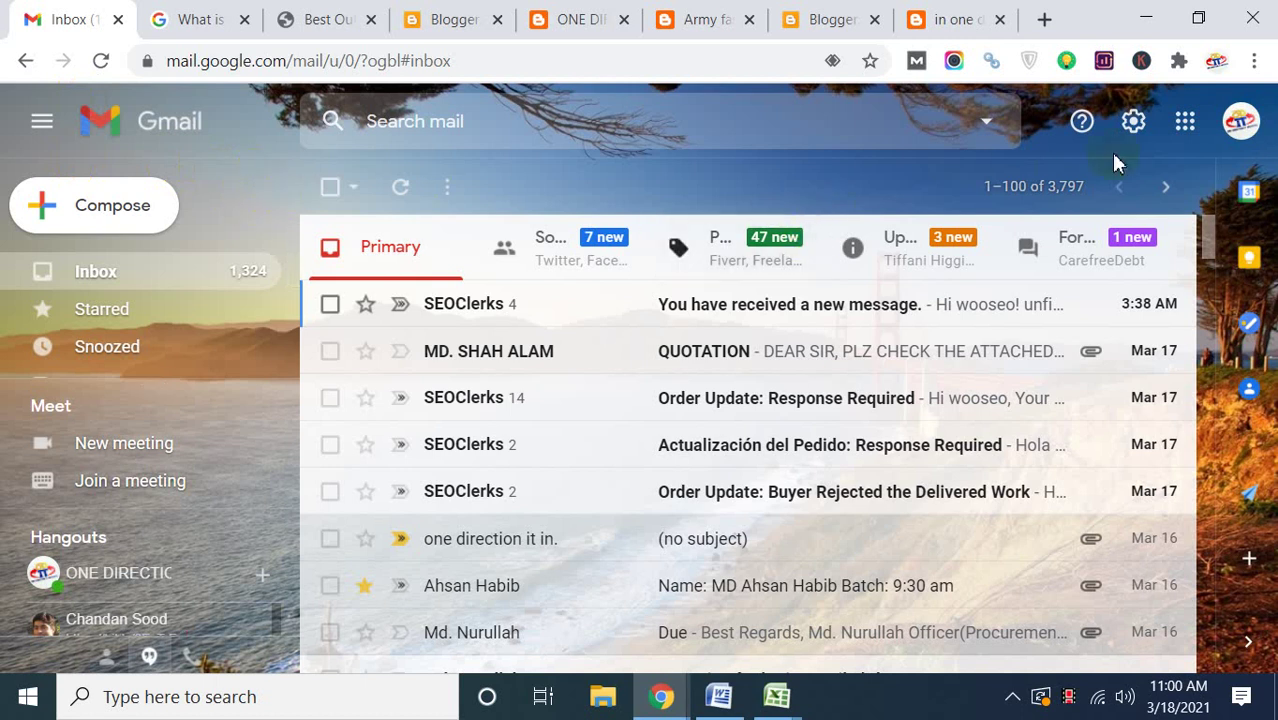
left_click(1186, 130)
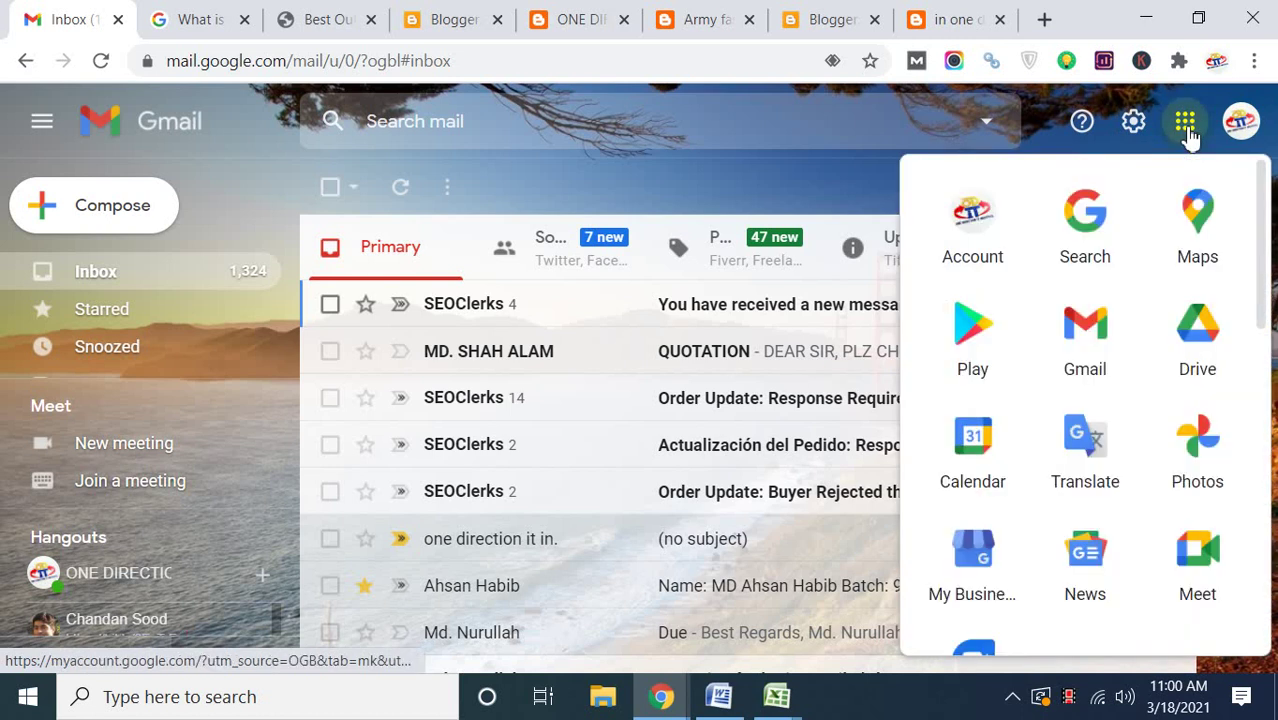
scroll(1106, 250, "down", 4)
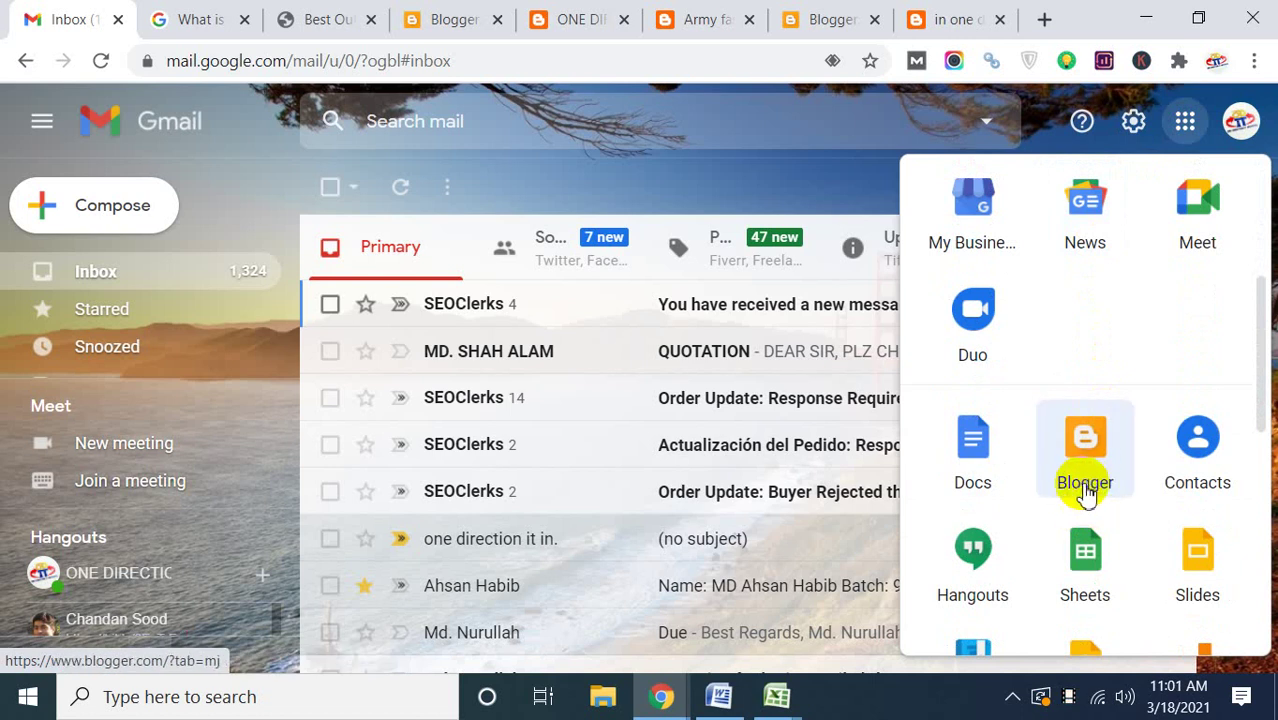
left_click(1078, 466)
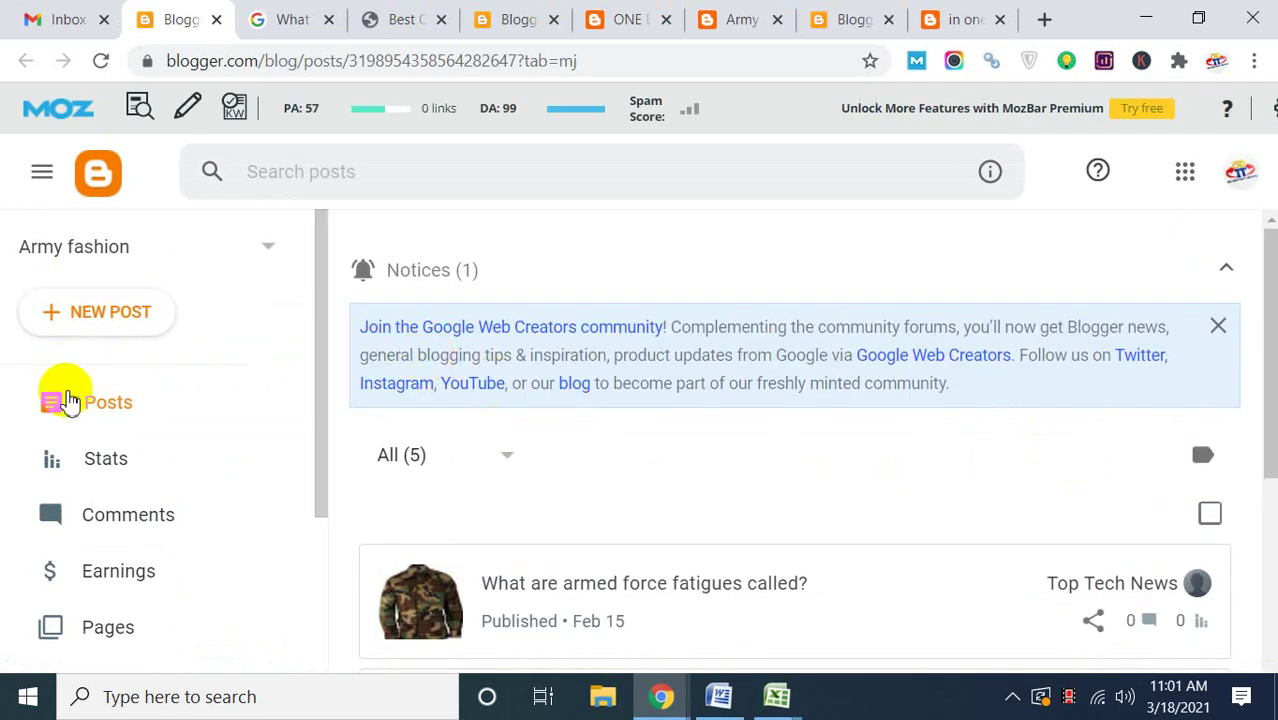
left_click(70, 396)
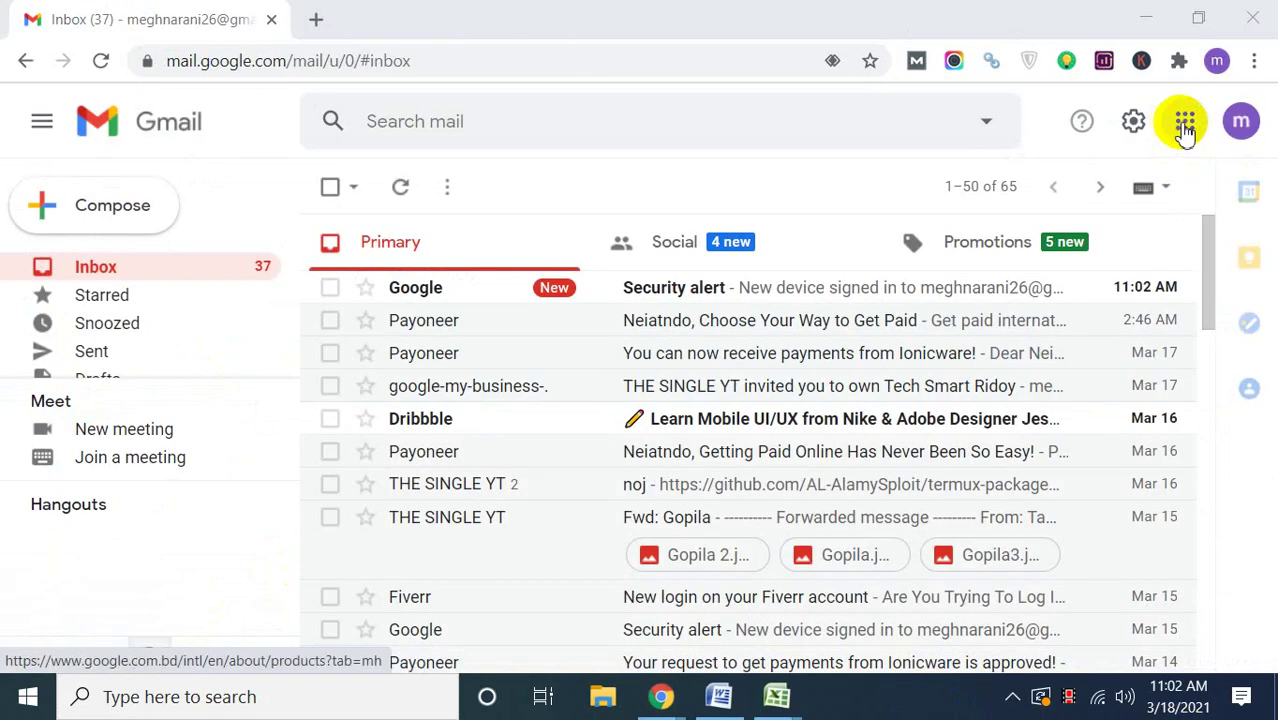
In the second account's Gmail inbox, open Blogger from the Google apps and view the blog's posts page.
left_click(1185, 121)
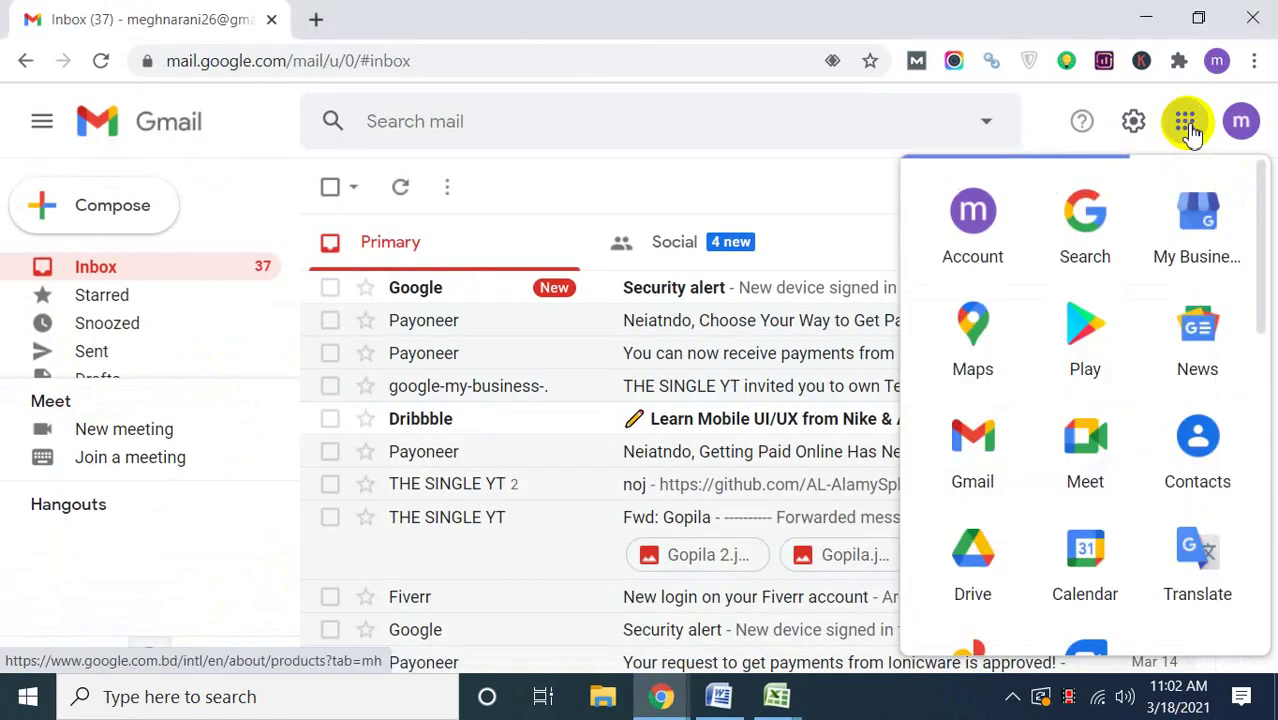
scroll(1030, 505, "down", 3)
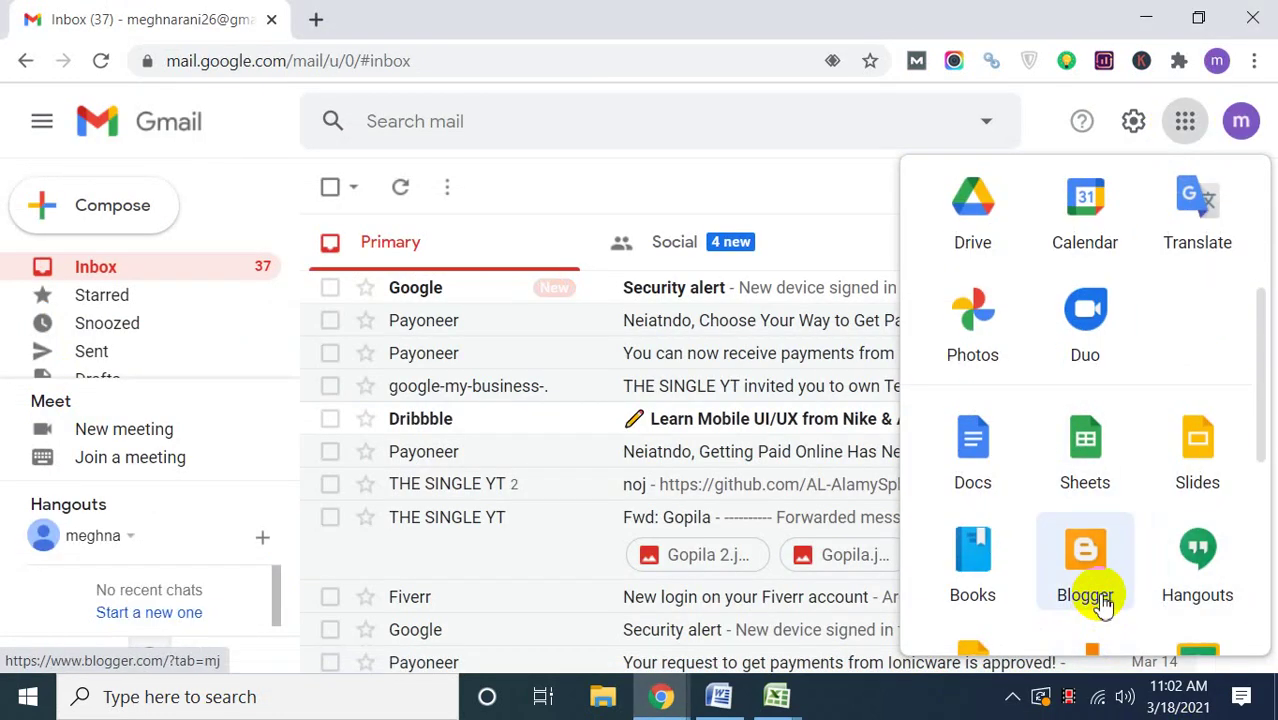
left_click(1087, 565)
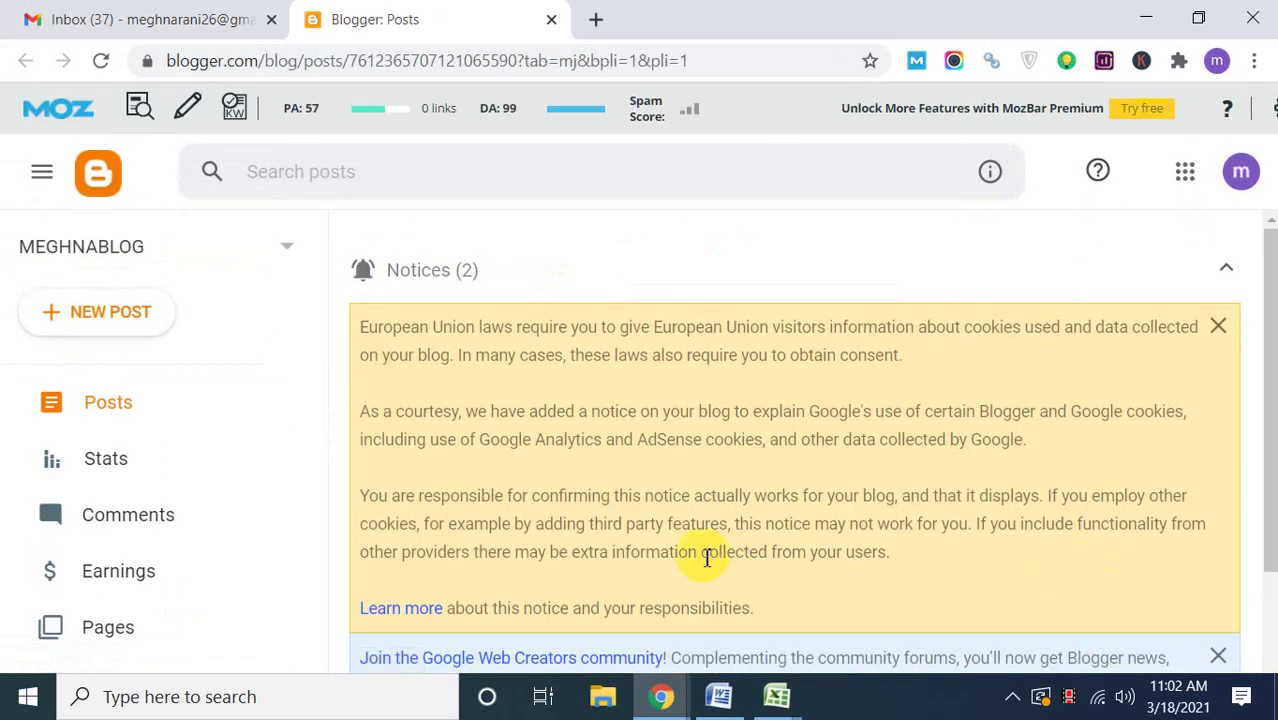
scroll(761, 509, "down", 2)
scroll(761, 509, "up", 2)
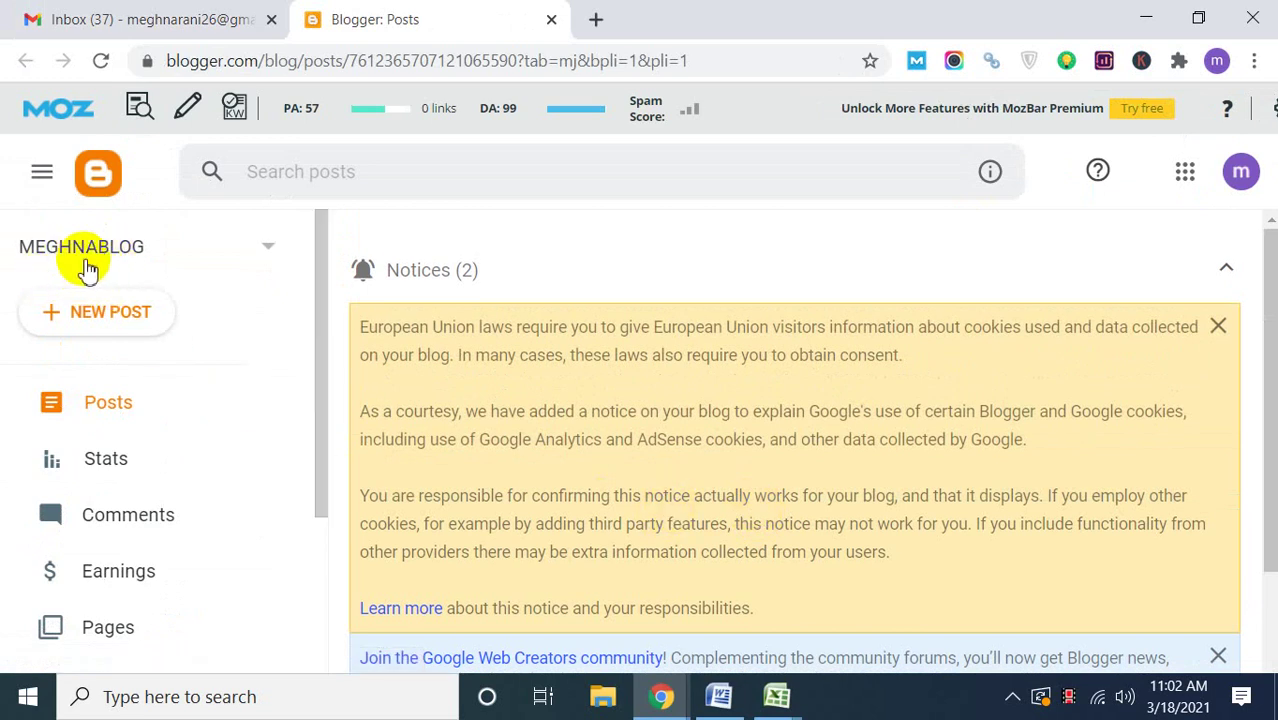
Check which blogs already exist in this account and look over the posts page.
left_click(130, 254)
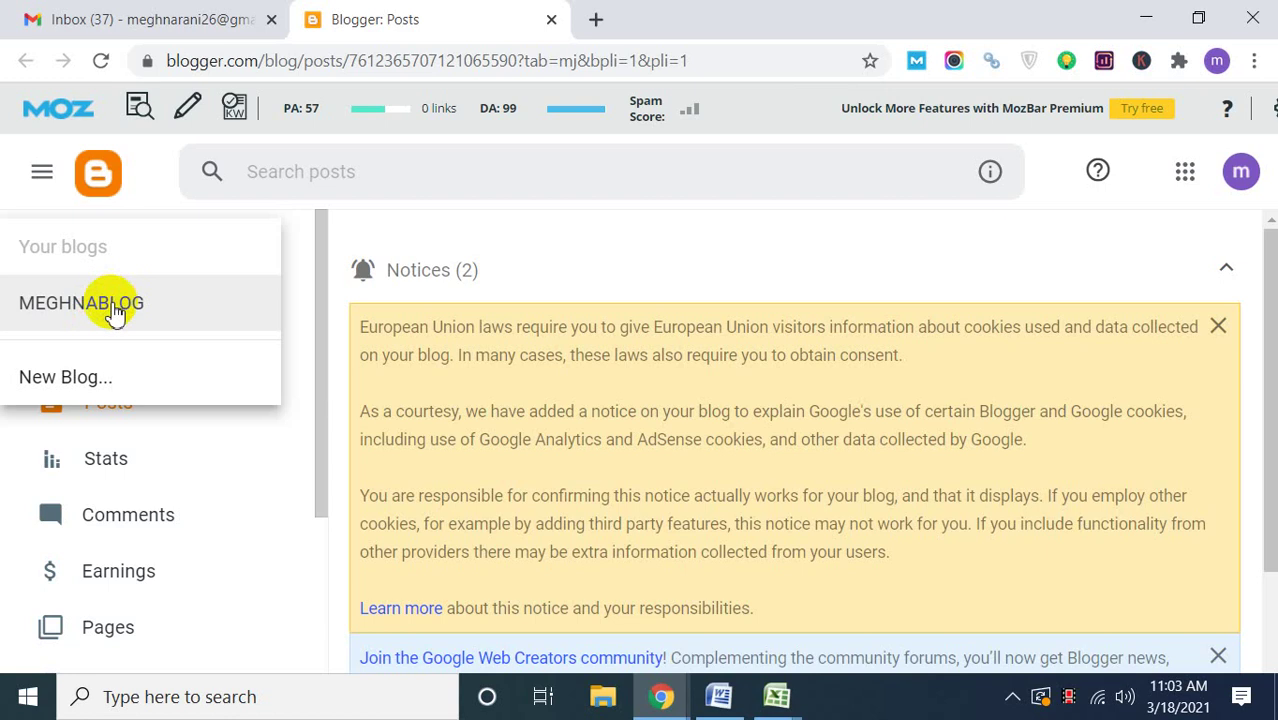
left_click(548, 234)
scroll(290, 420, "down", 3)
scroll(297, 405, "up", 3)
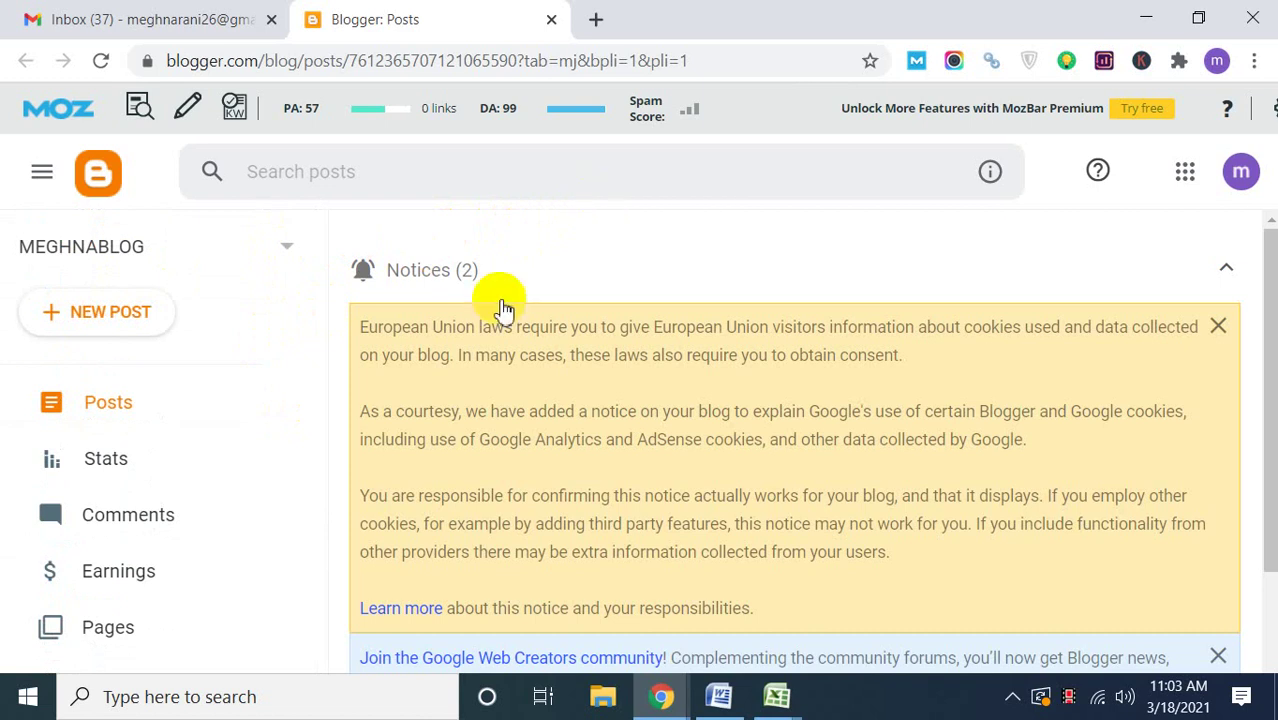
Collapse the notices above the posts and start creating a new blog.
left_click(266, 252)
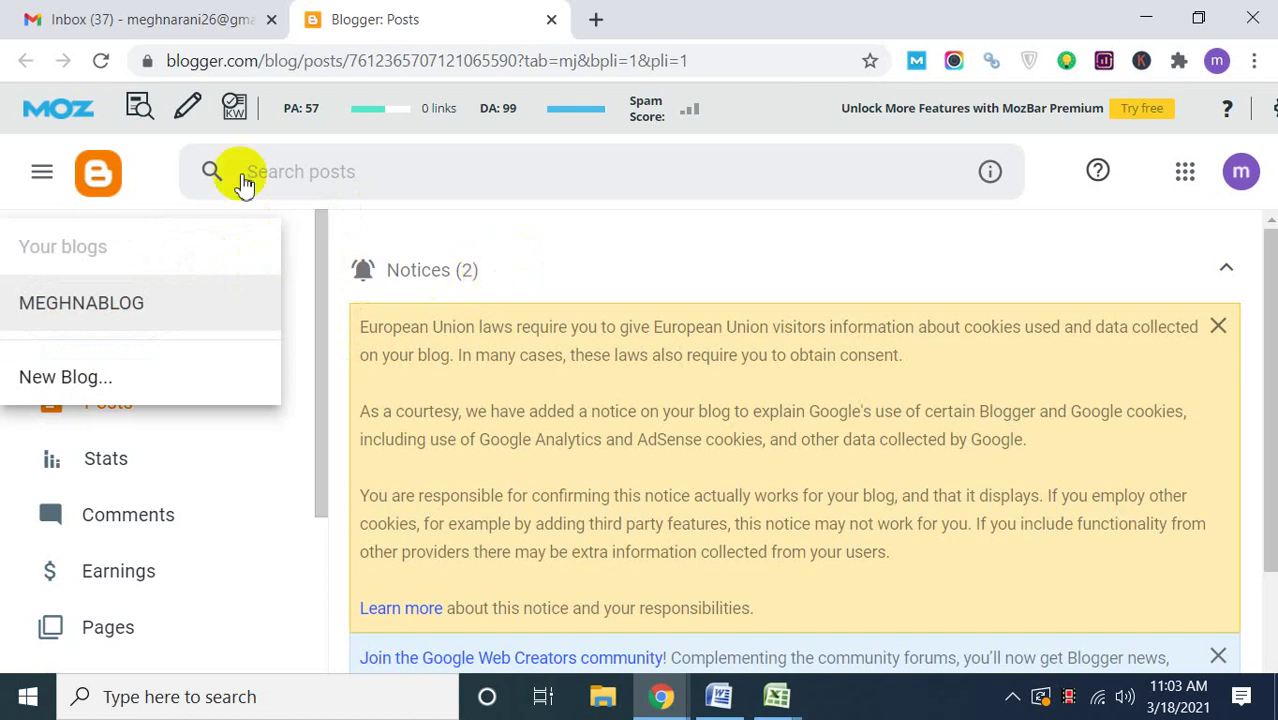
left_click(565, 255)
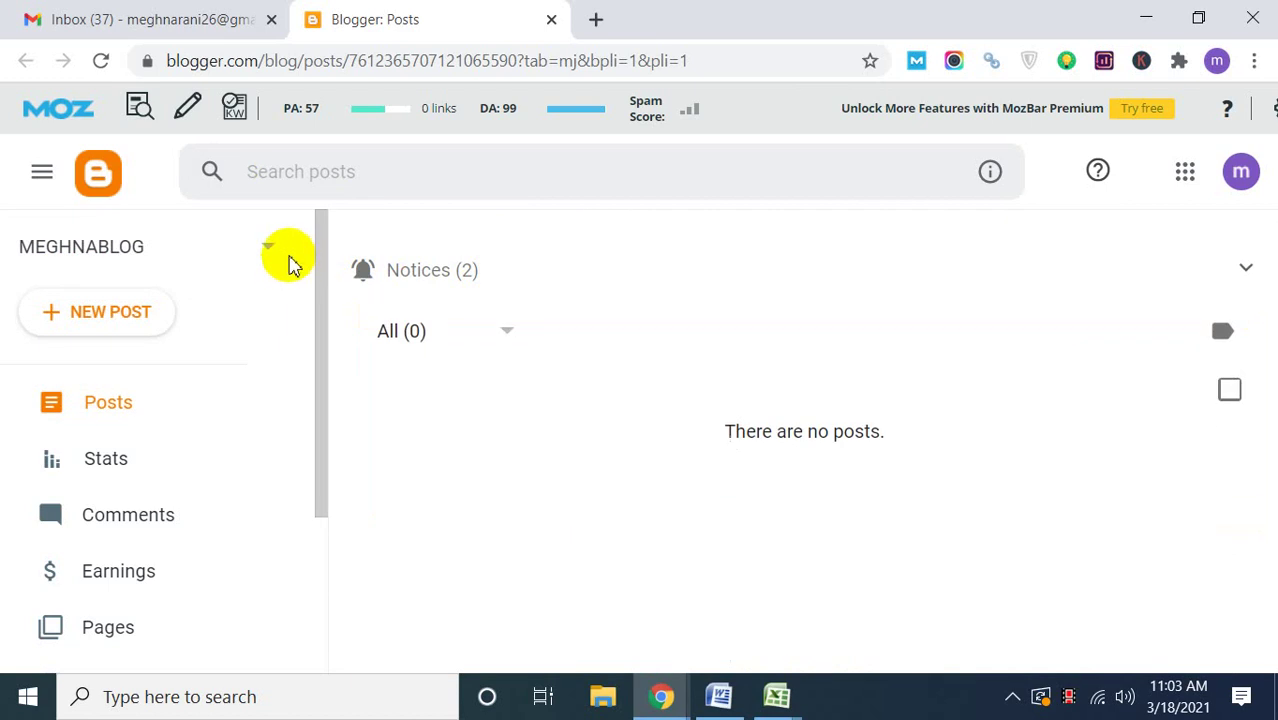
left_click(270, 258)
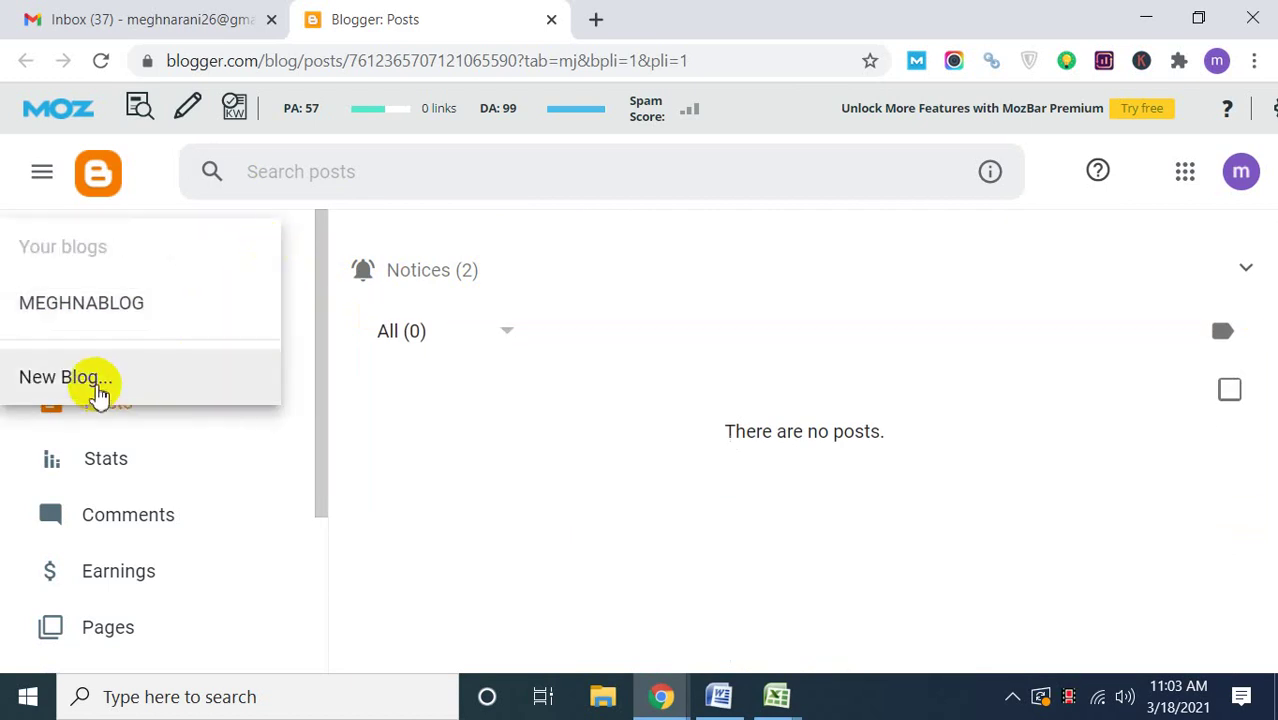
left_click(98, 394)
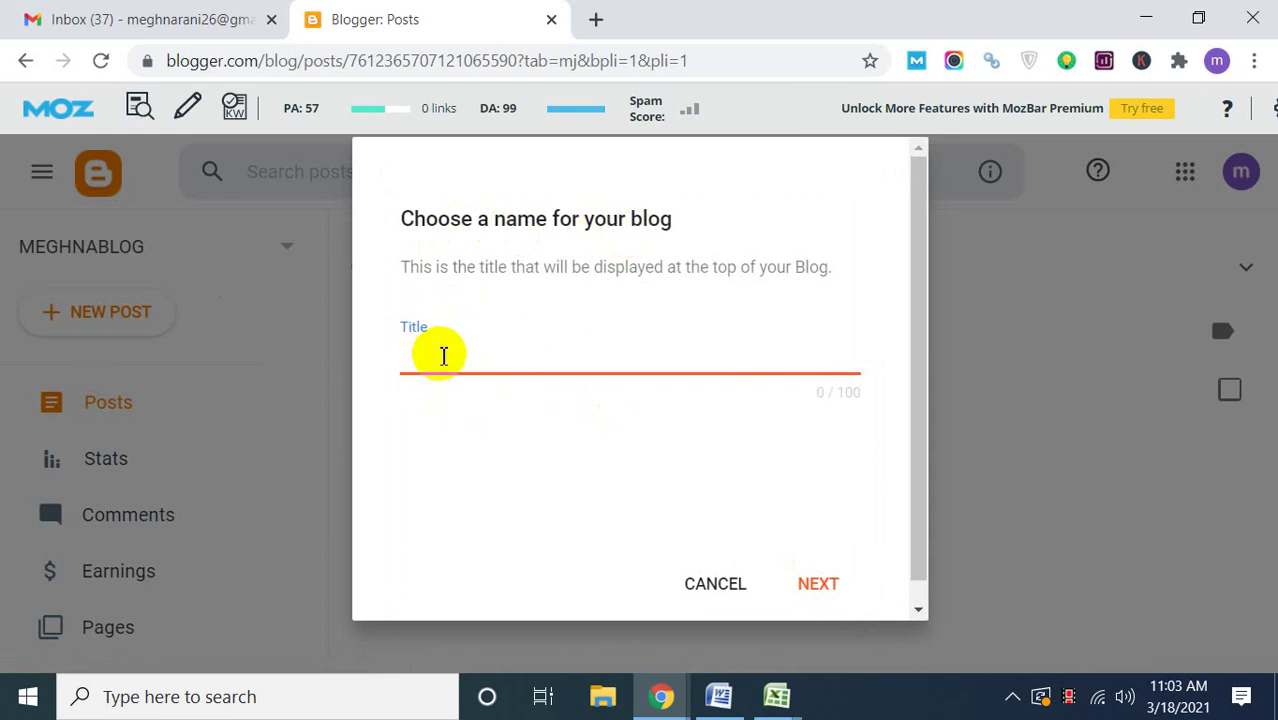
Switch to the Word document and replace "Web2.0 Backlinks" with the "What are the independent positions?" article about freelance jobs in India.
left_click(717, 696)
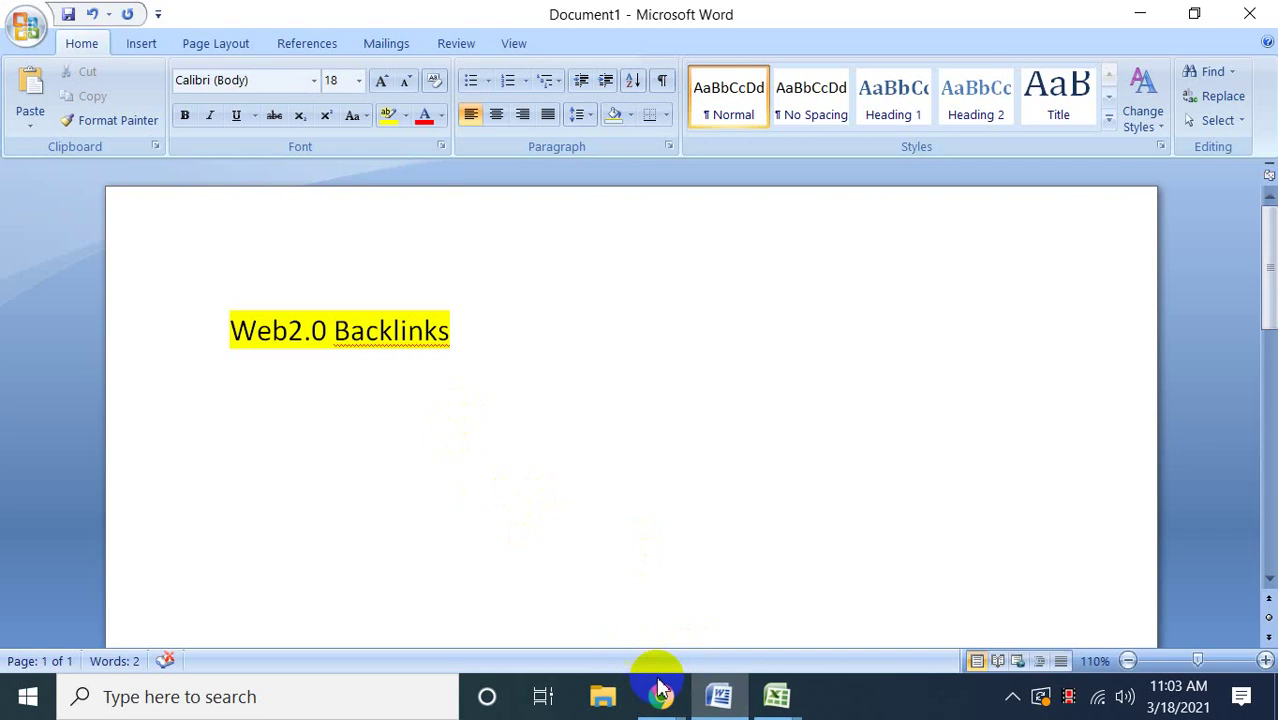
left_click(716, 696)
left_click(714, 700)
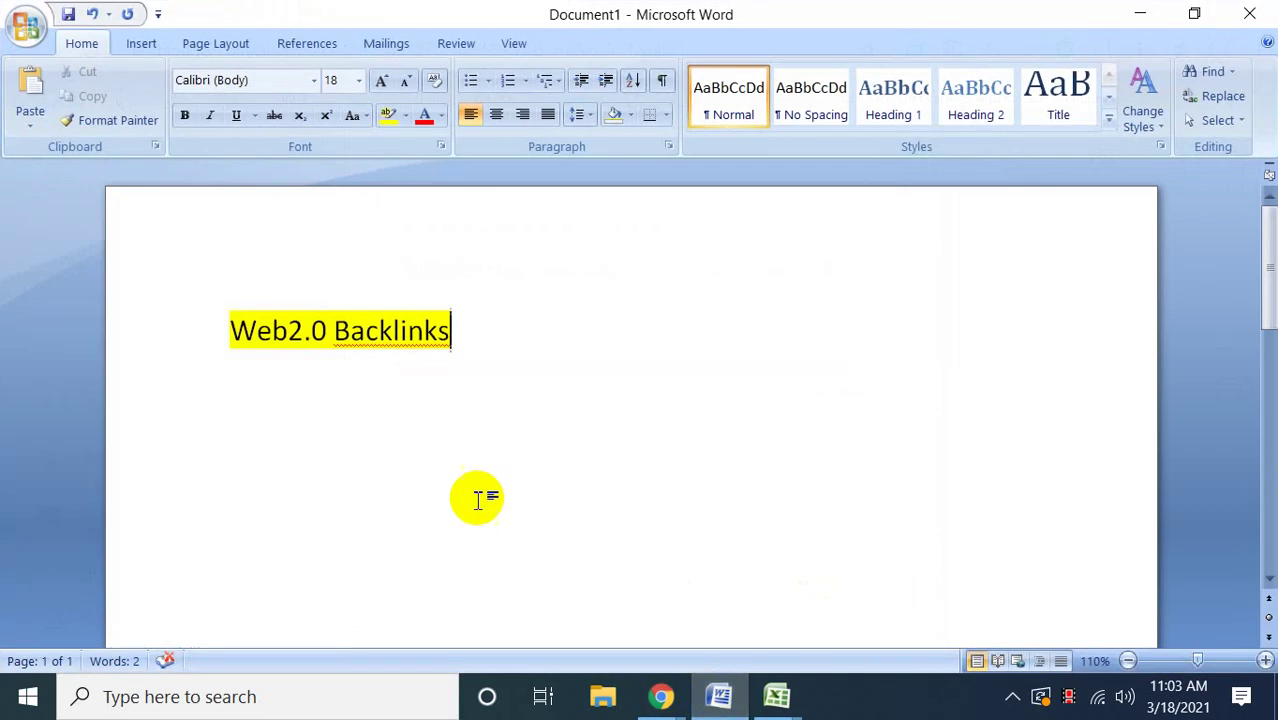
key("ctrl+a")
key("ctrl+shift+comma")
key("ctrl+shift+comma")
key("ctrl+shift+comma")
key("ctrl+shift+comma")
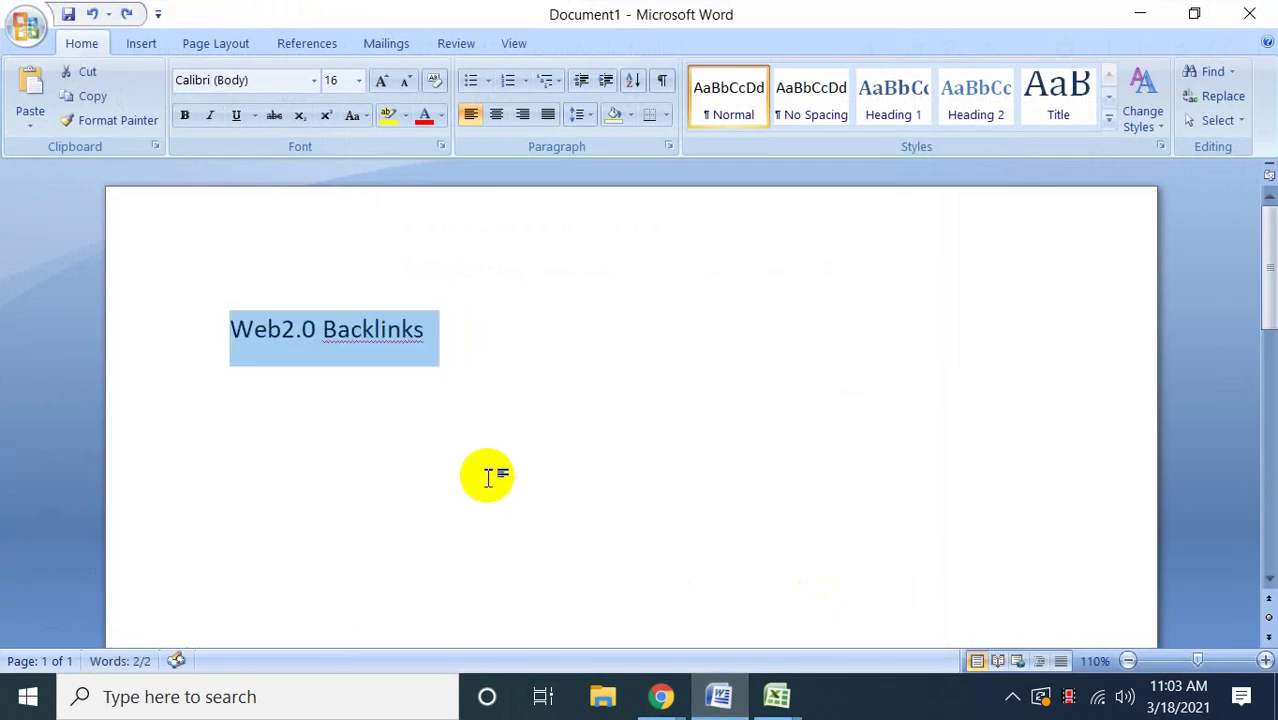
key("BackSpace")
type("What are the independent positions? 5 Highest Paying Freelance Jobs in India Content Writing. Being a computerized age occupant, the cutting-edge shopper consistently performs intensive exploration before they put in their well-deserved cash on an item/administration. Computerized Marketing.")
key("ctrl+a")
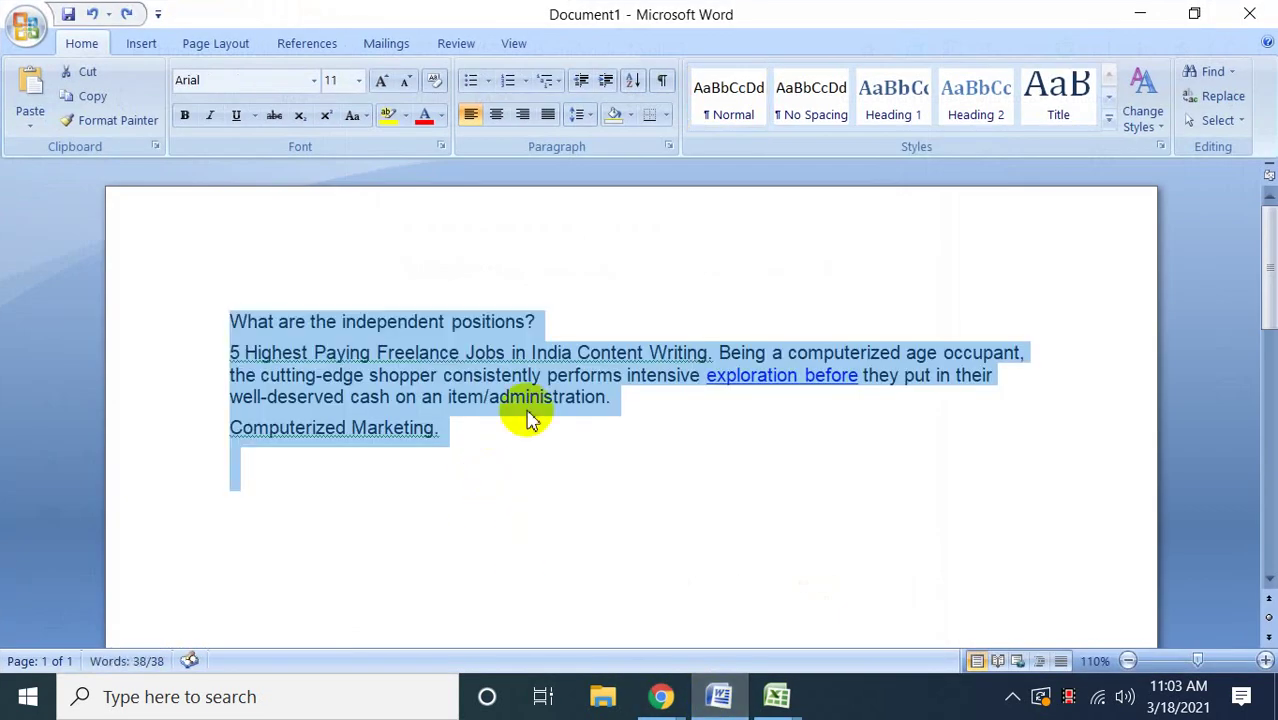
Copy "What are the independent positions" from the Word document, use it as the new blog's title and continue to the URL choice.
left_click(537, 318)
left_click_drag(525, 322, 240, 330)
key("ctrl+c")
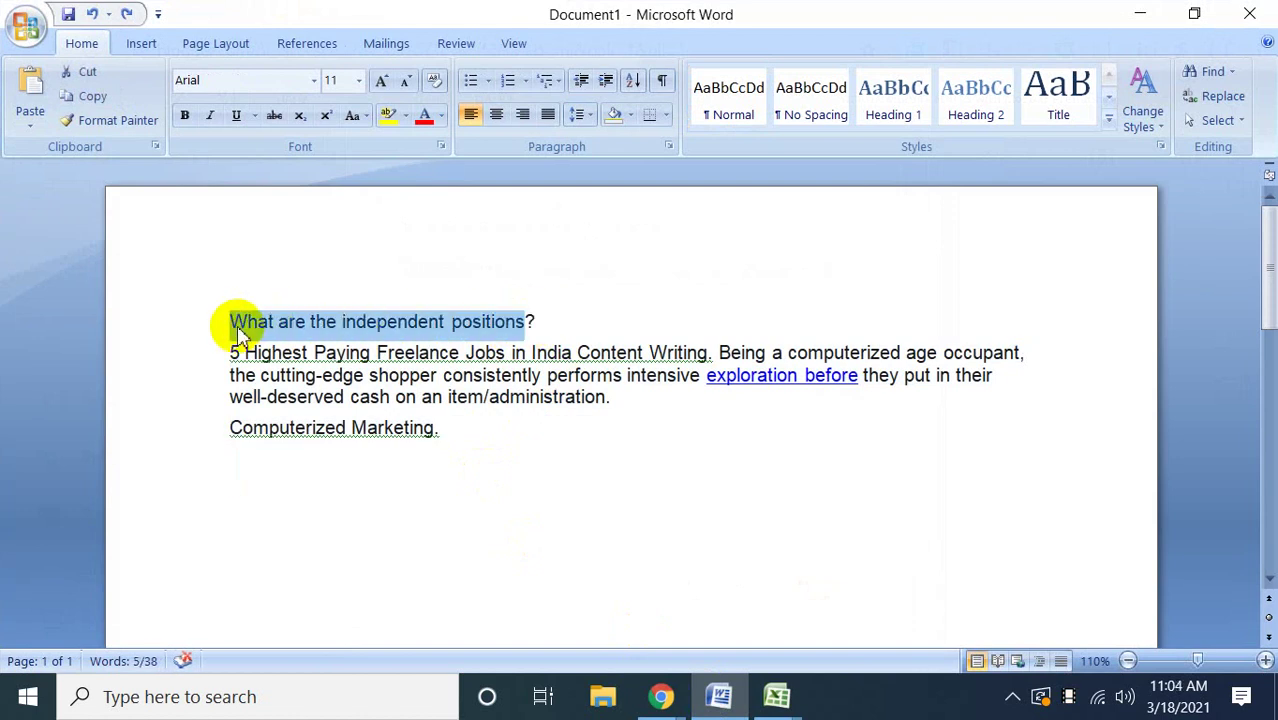
left_click(661, 697)
left_click(643, 627)
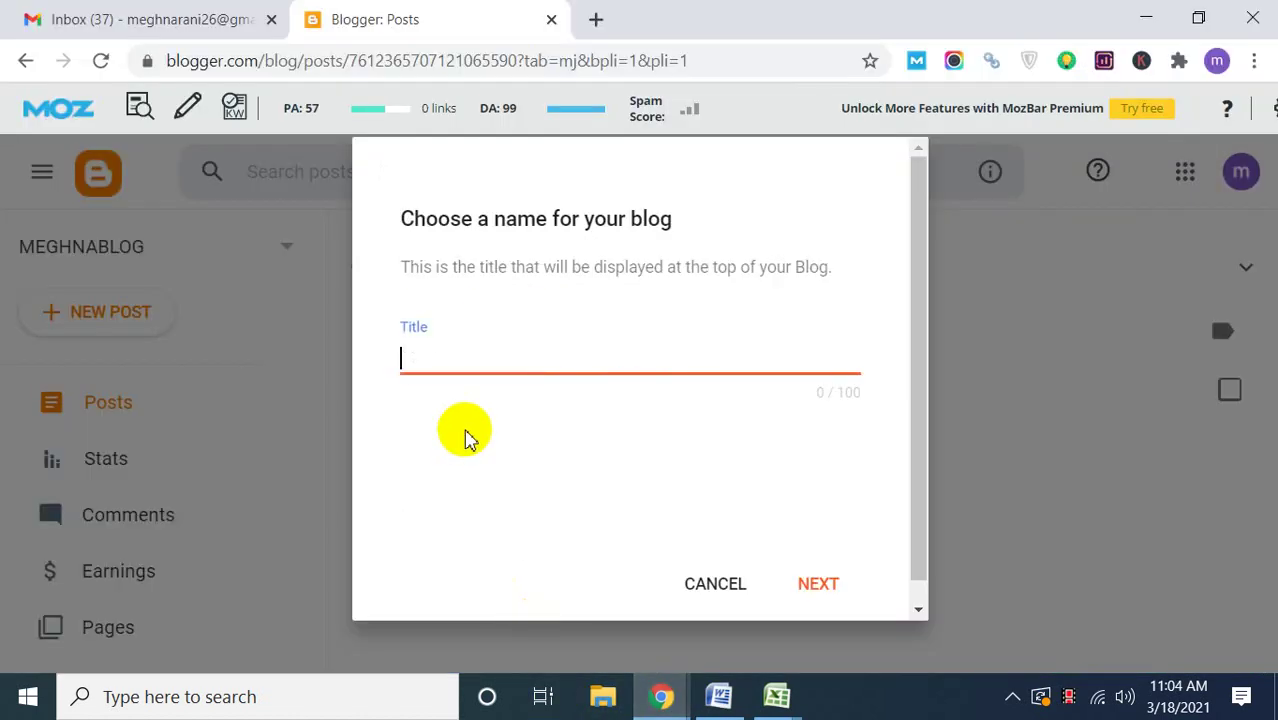
key("ctrl+v")
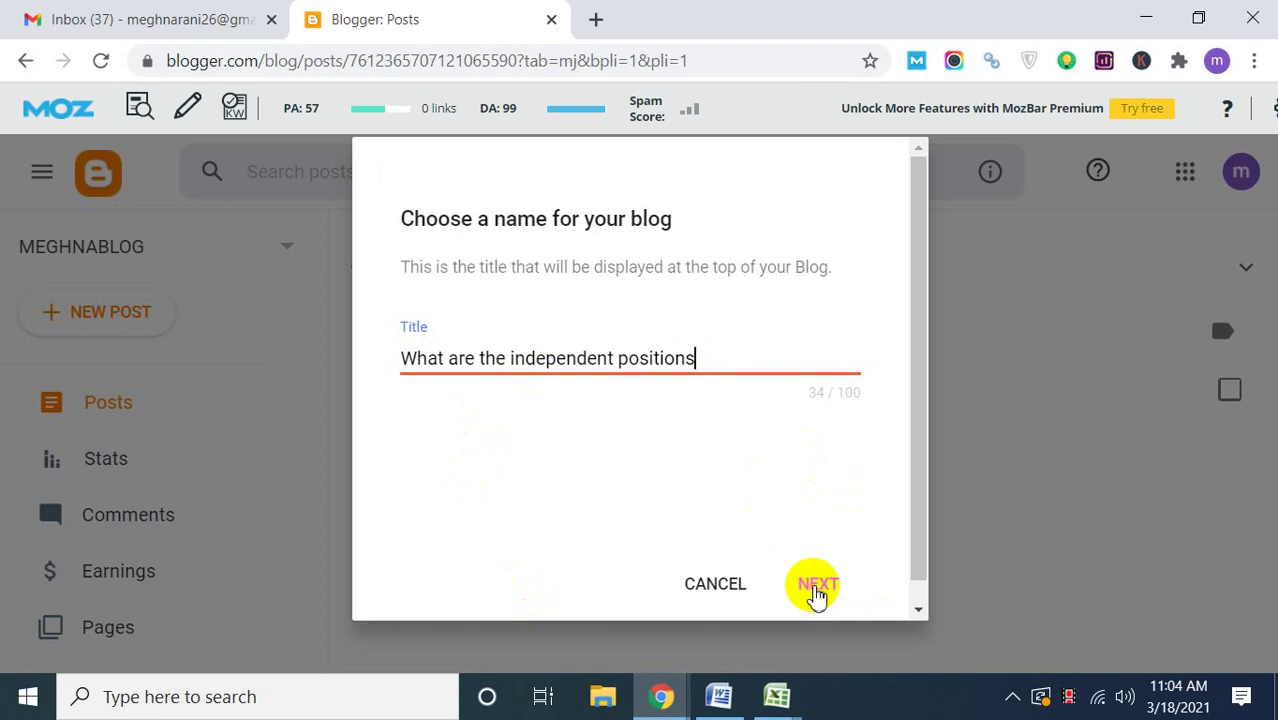
left_click(818, 585)
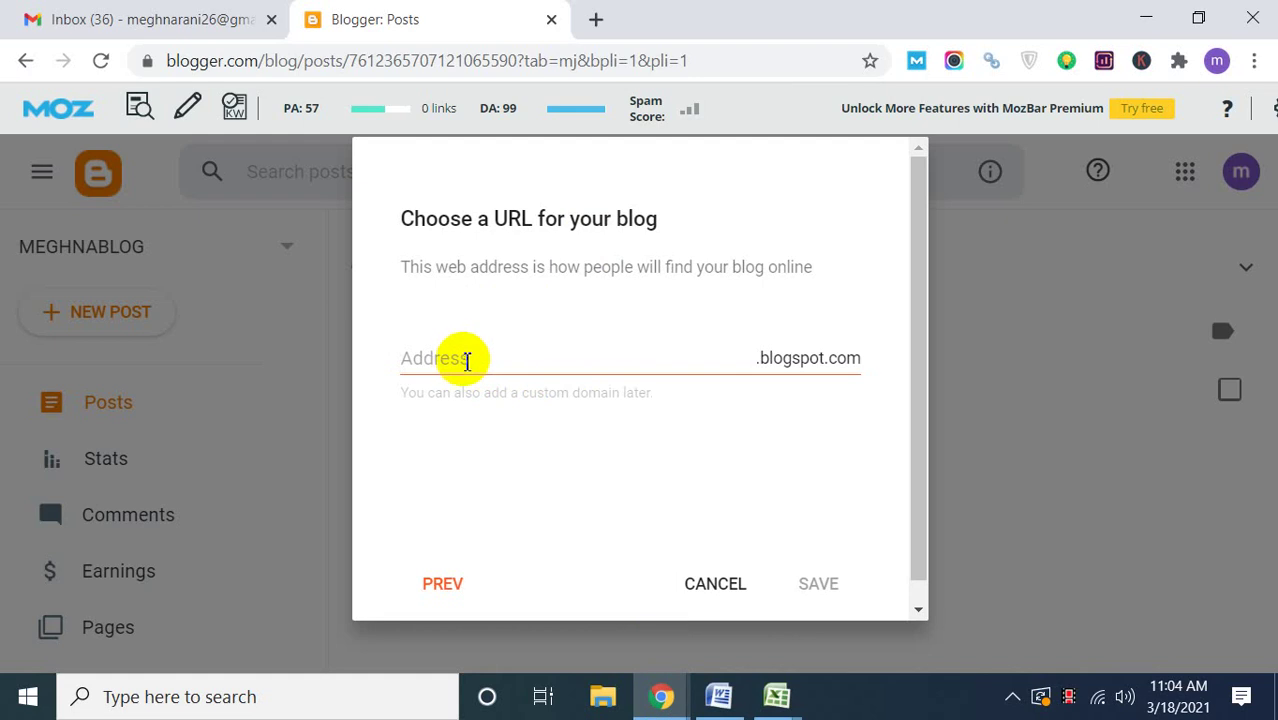
Try "What are the independent positions" as the new blog's address and cancel the blog creation.
left_click(466, 360)
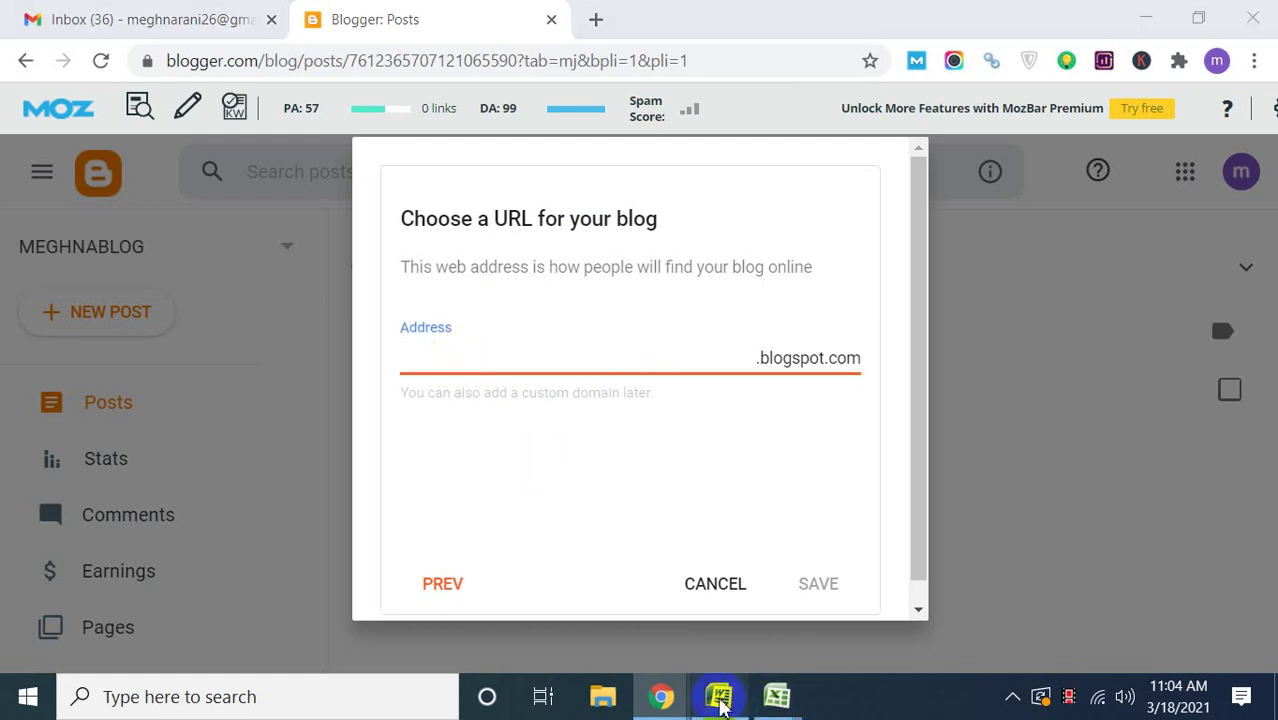
left_click(719, 697)
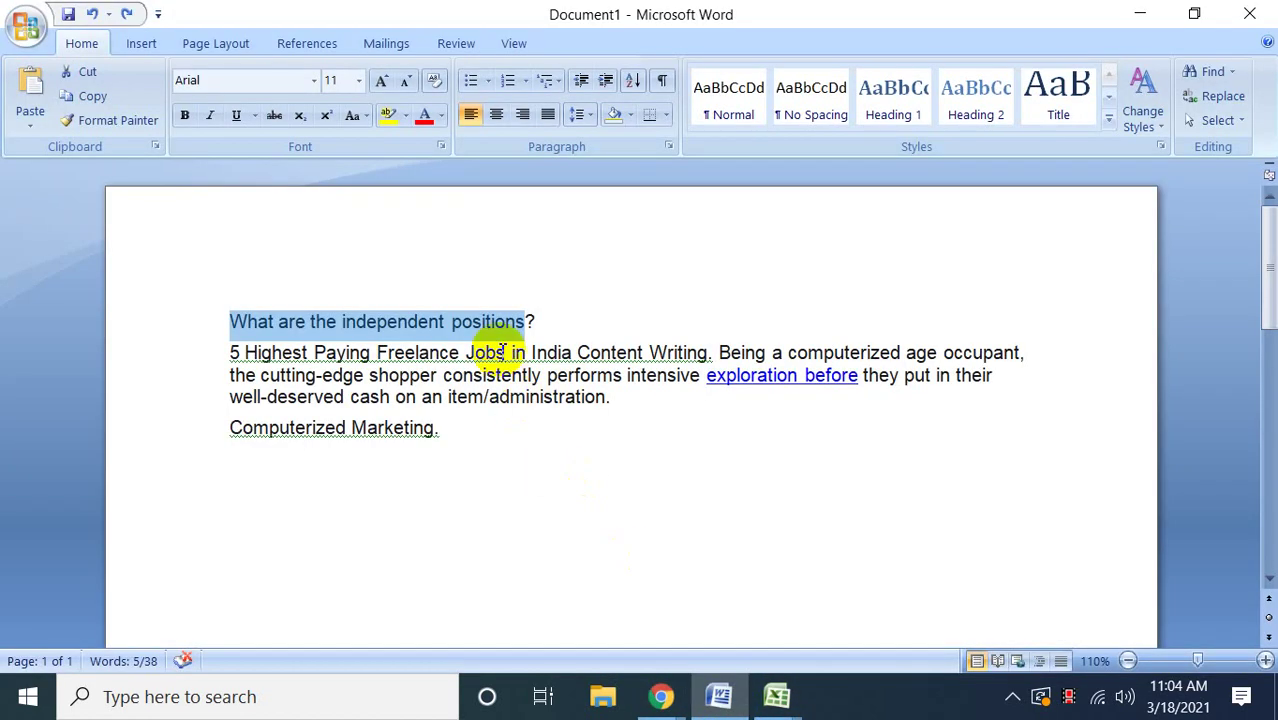
left_click(661, 697)
left_click(738, 590)
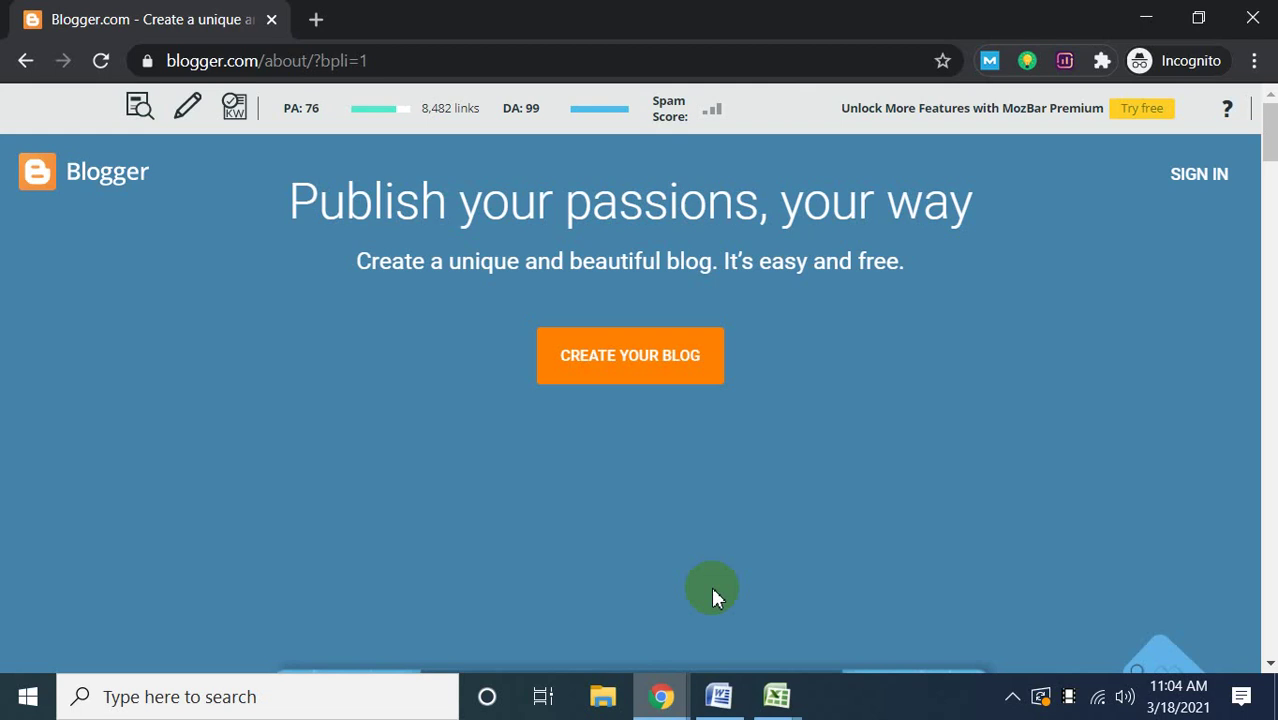
left_click(661, 697)
left_click(560, 615)
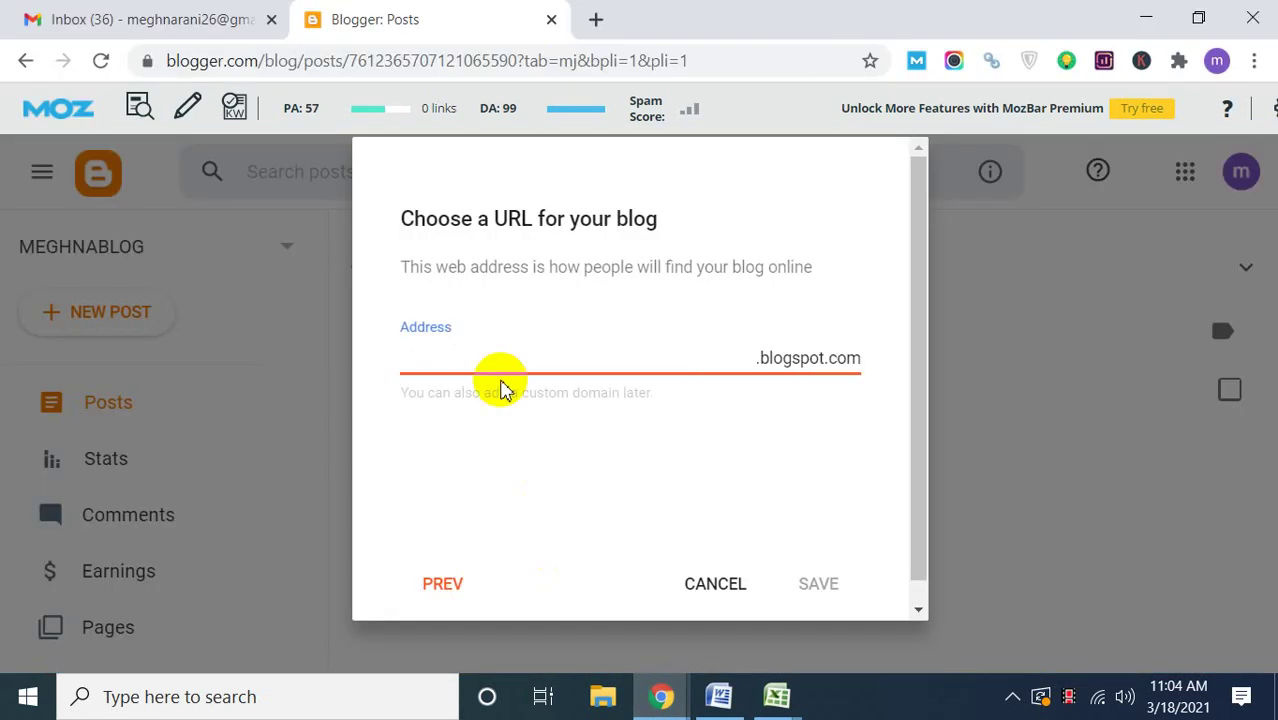
key("ctrl+v")
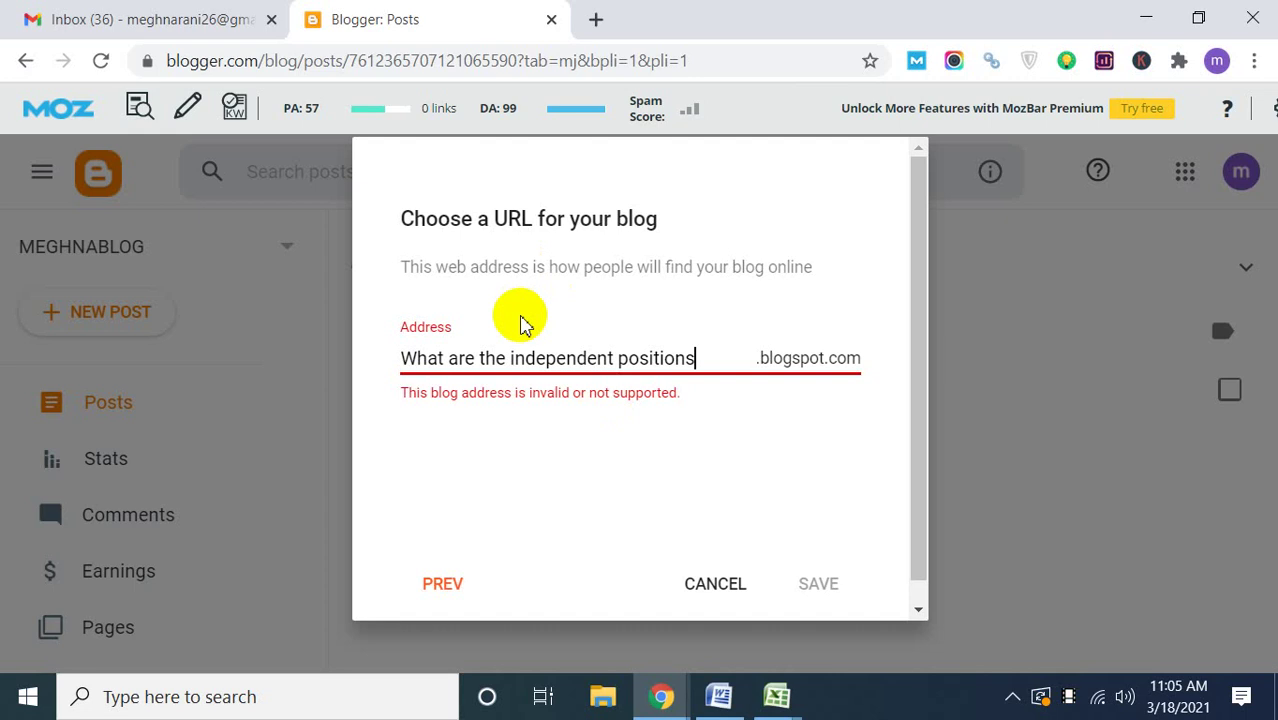
left_click(719, 590)
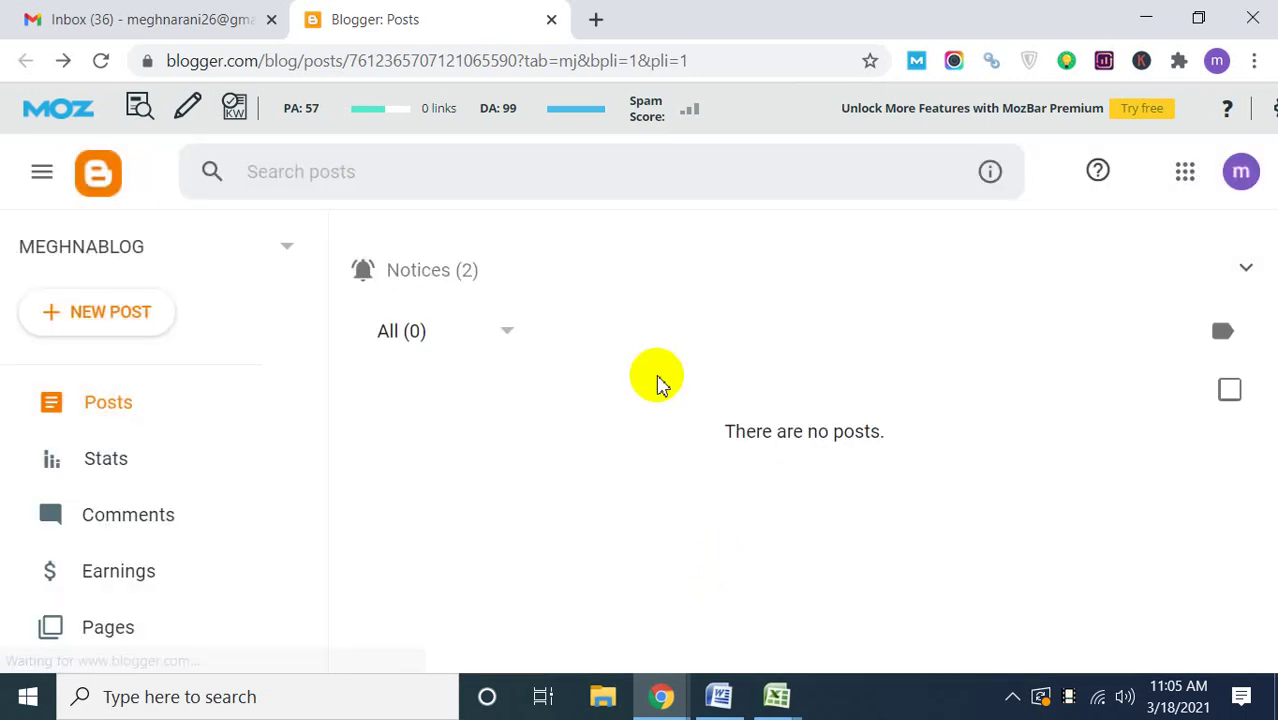
Open Blogger again from the Gmail inbox's Google apps and start creating a new blog.
left_click(168, 20)
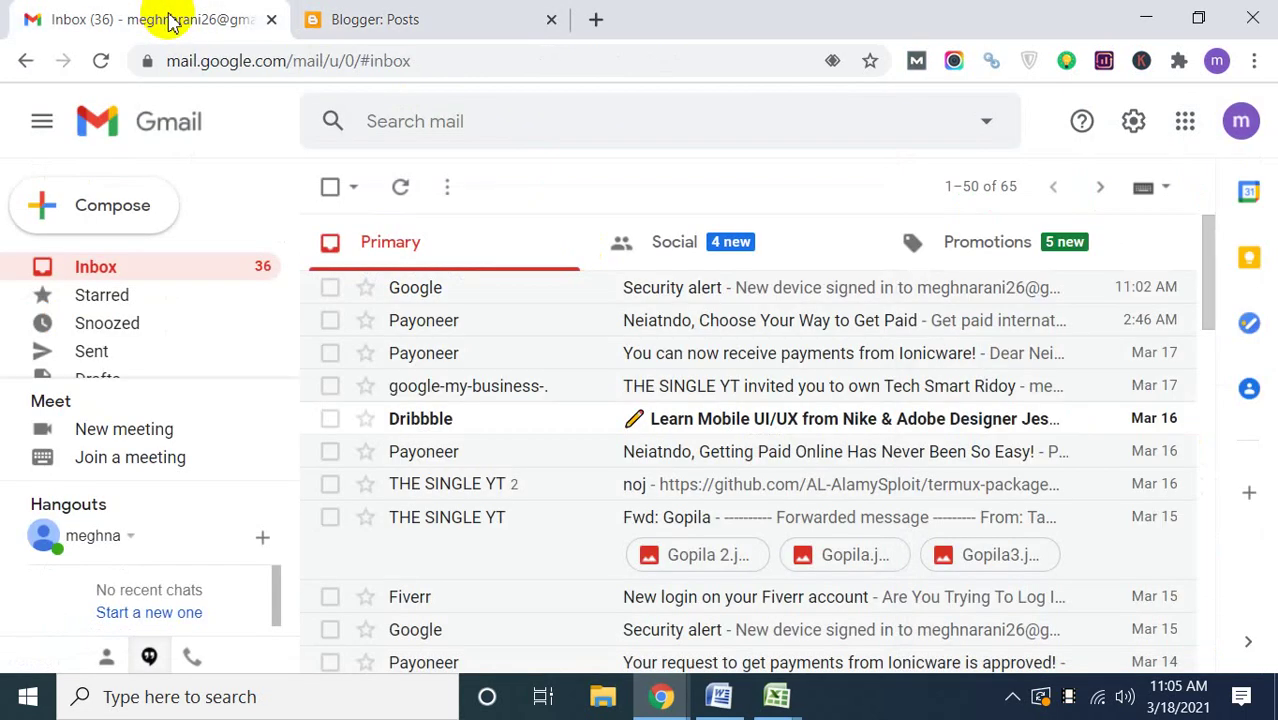
left_click(1185, 123)
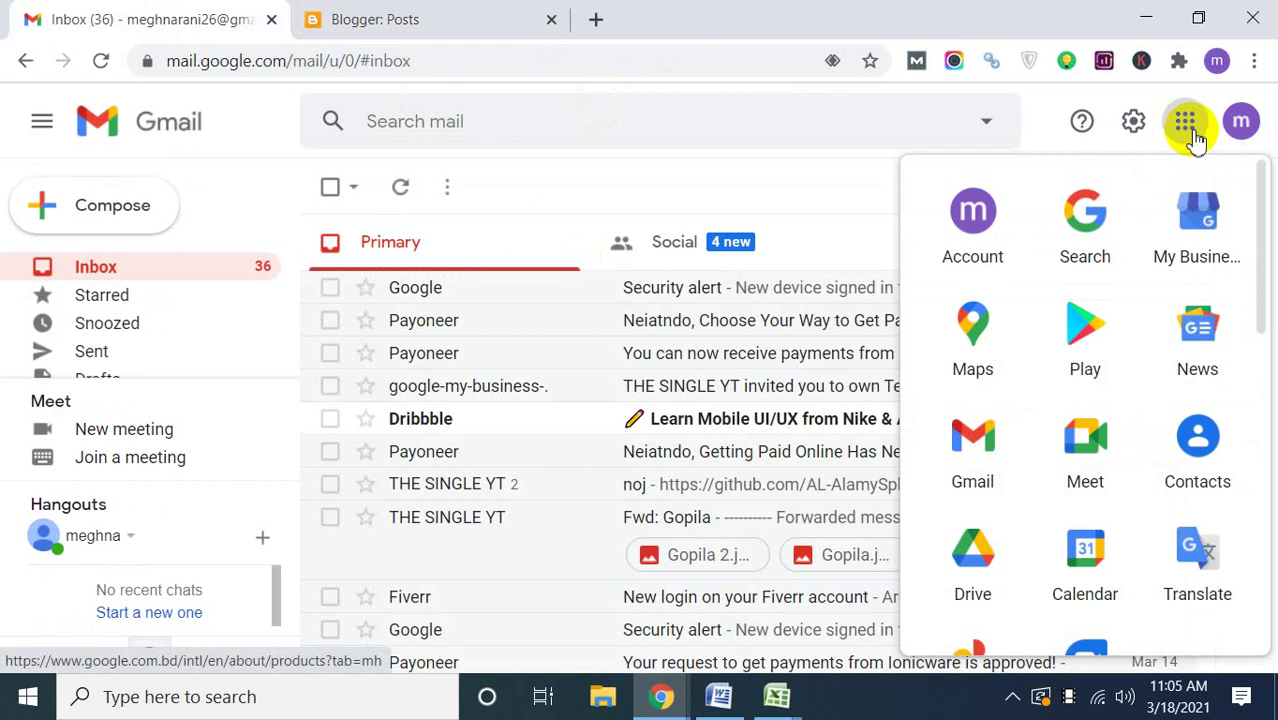
scroll(1085, 485, "down", 5)
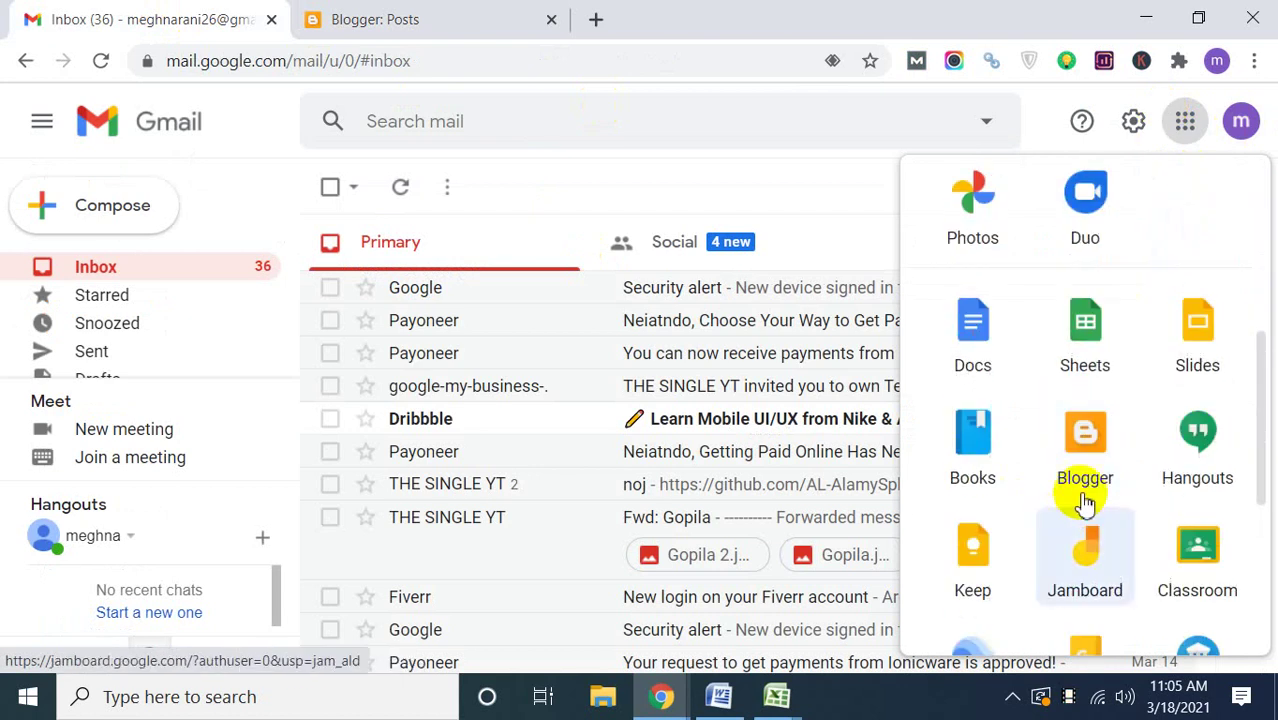
left_click(1087, 445)
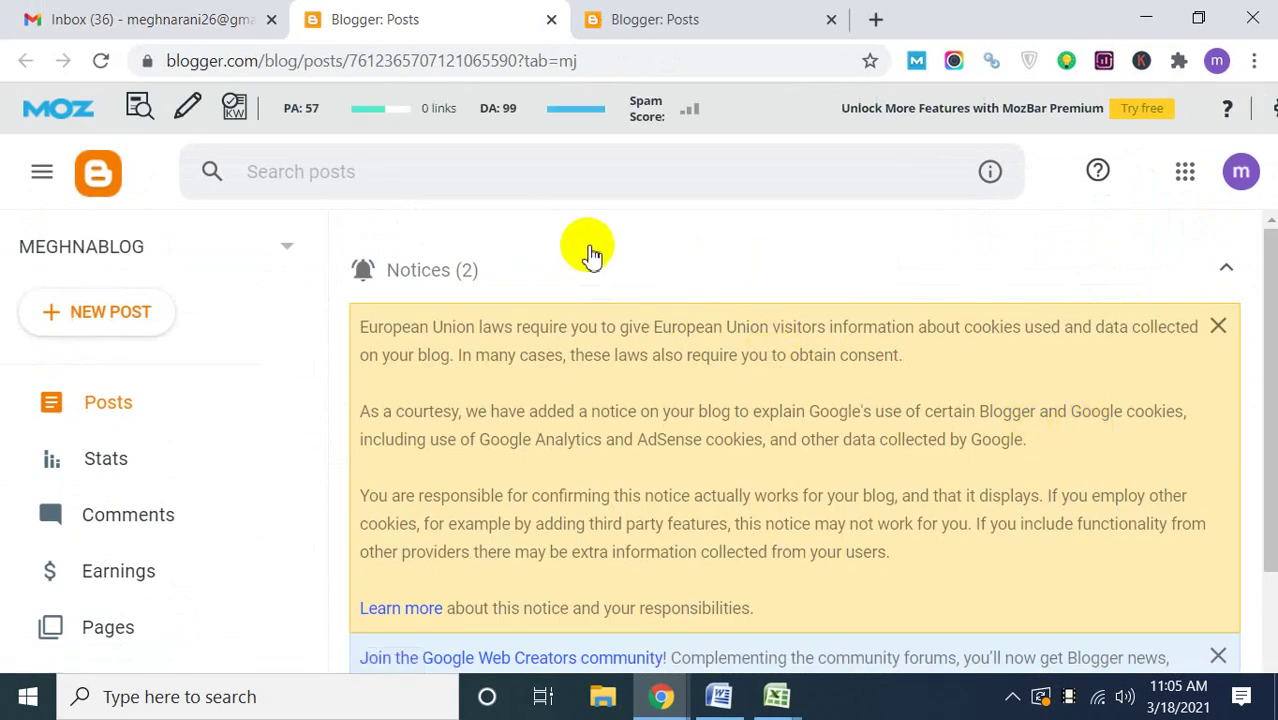
left_click(270, 252)
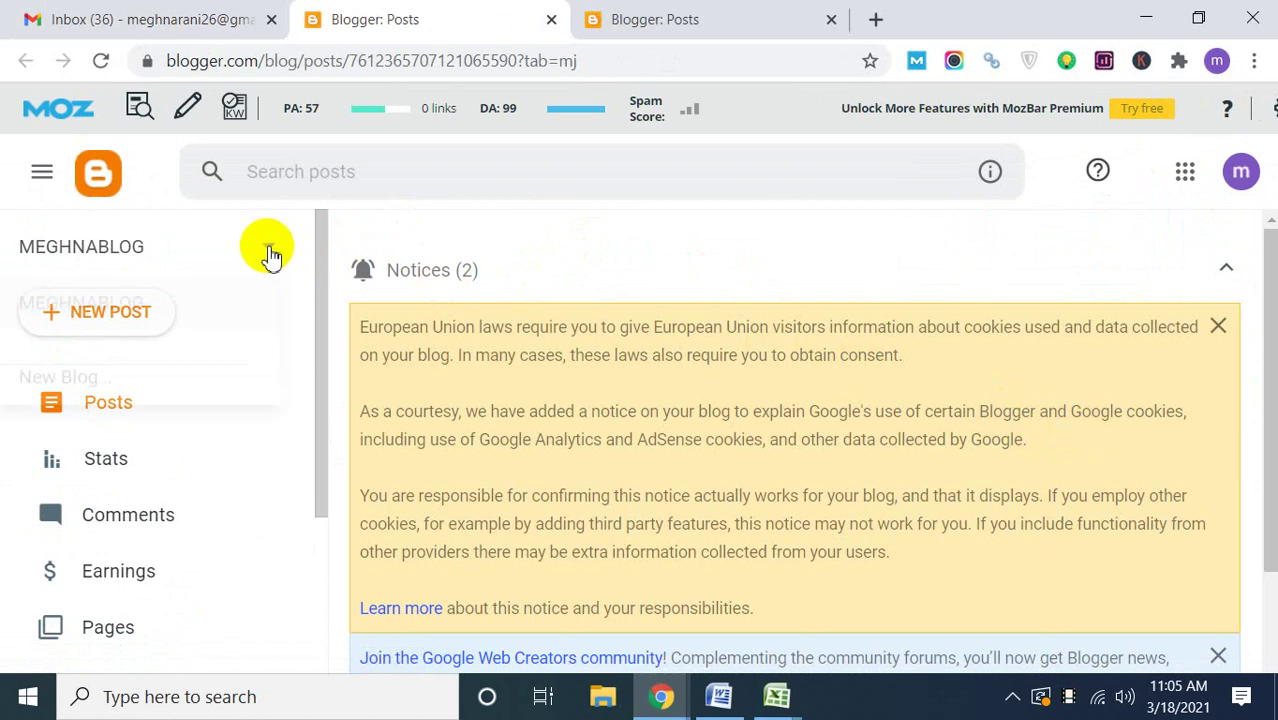
left_click(125, 387)
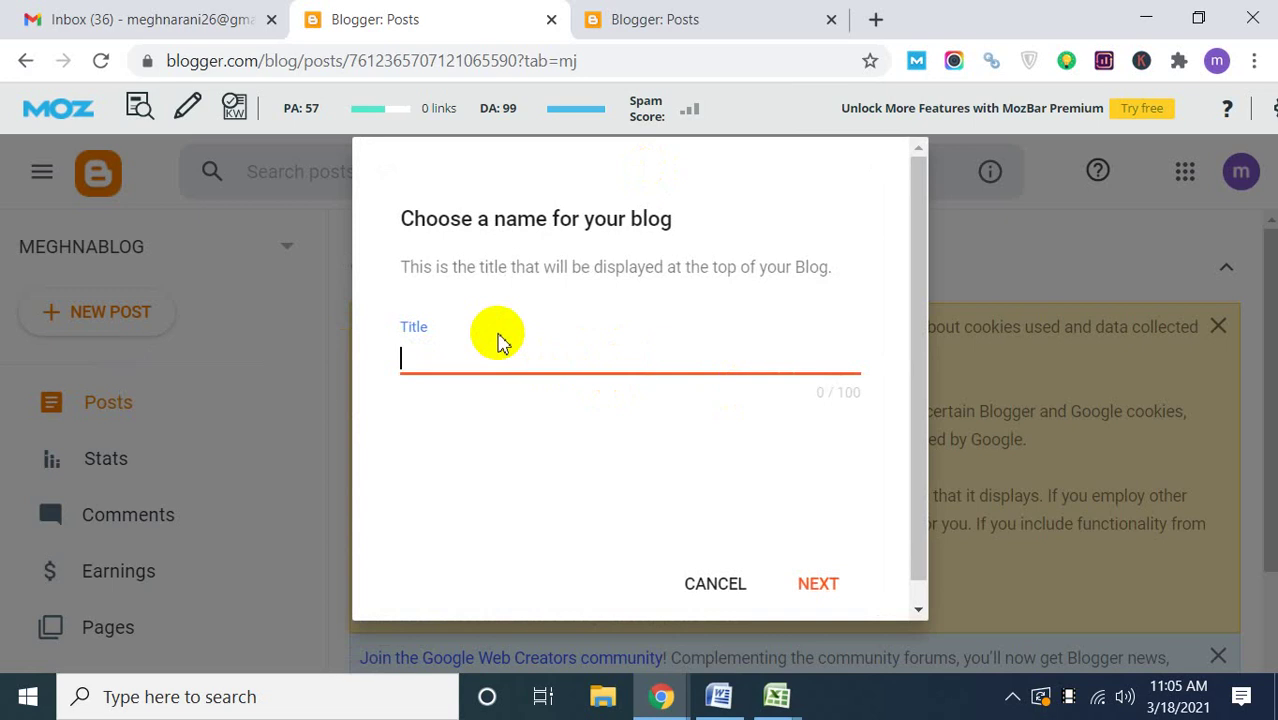
Title the new blog "What are the independent positions" and continue to the URL choice.
left_click(719, 697)
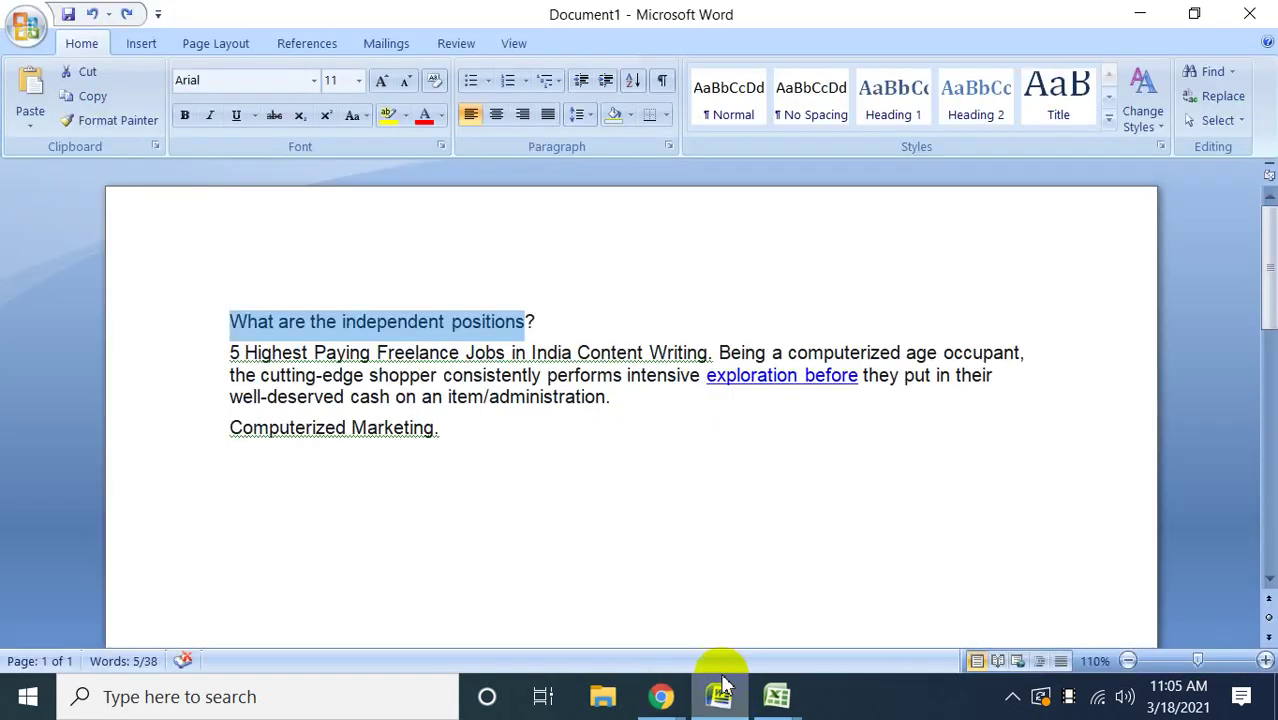
left_click(661, 697)
left_click(580, 635)
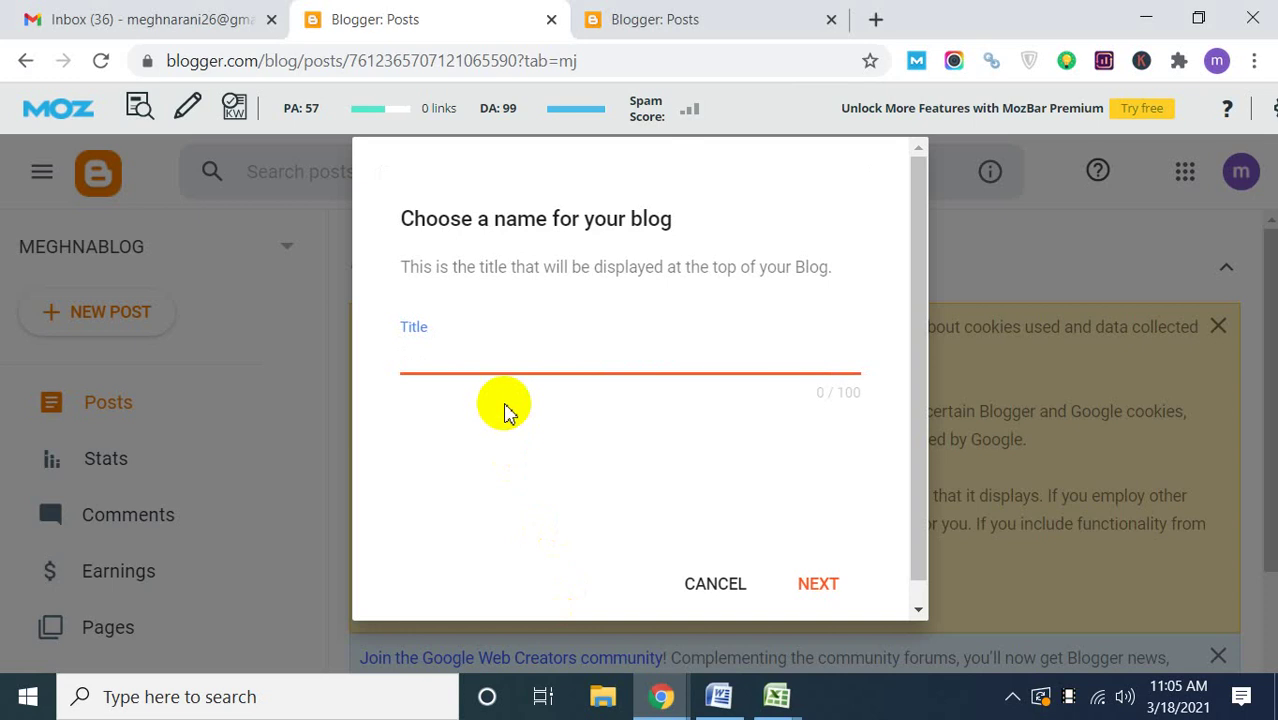
key("ctrl+v")
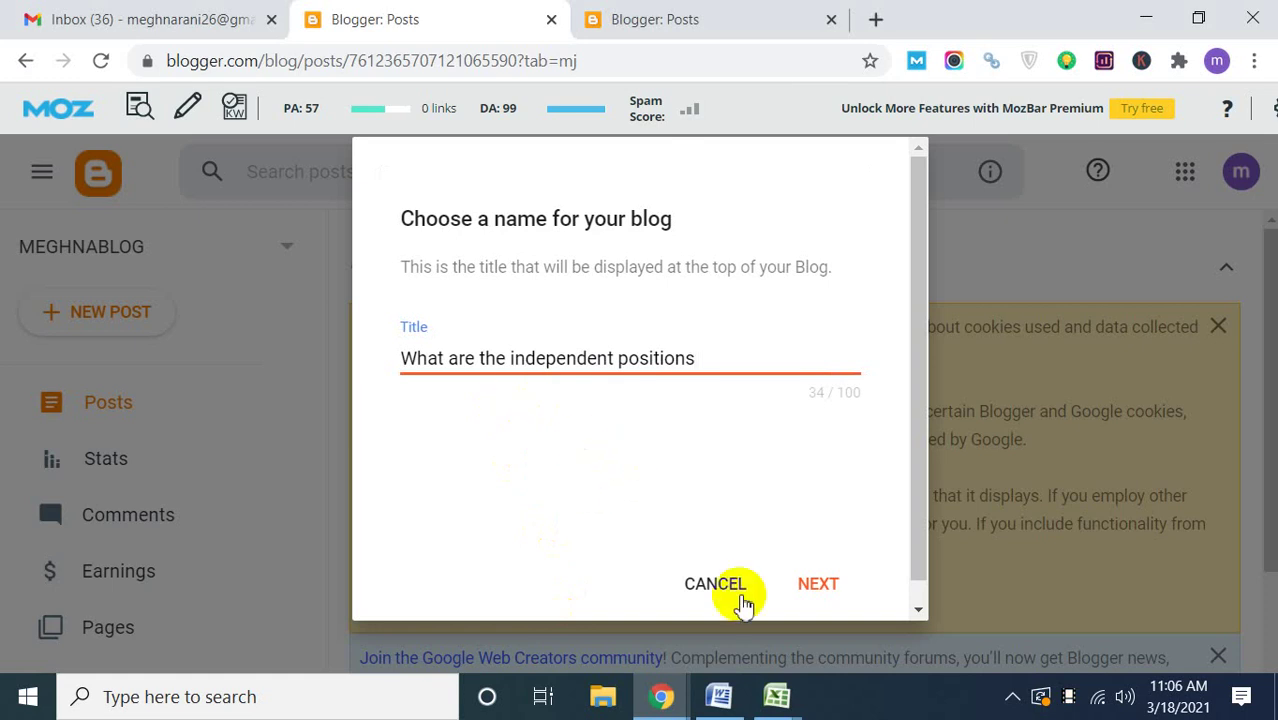
left_click(819, 584)
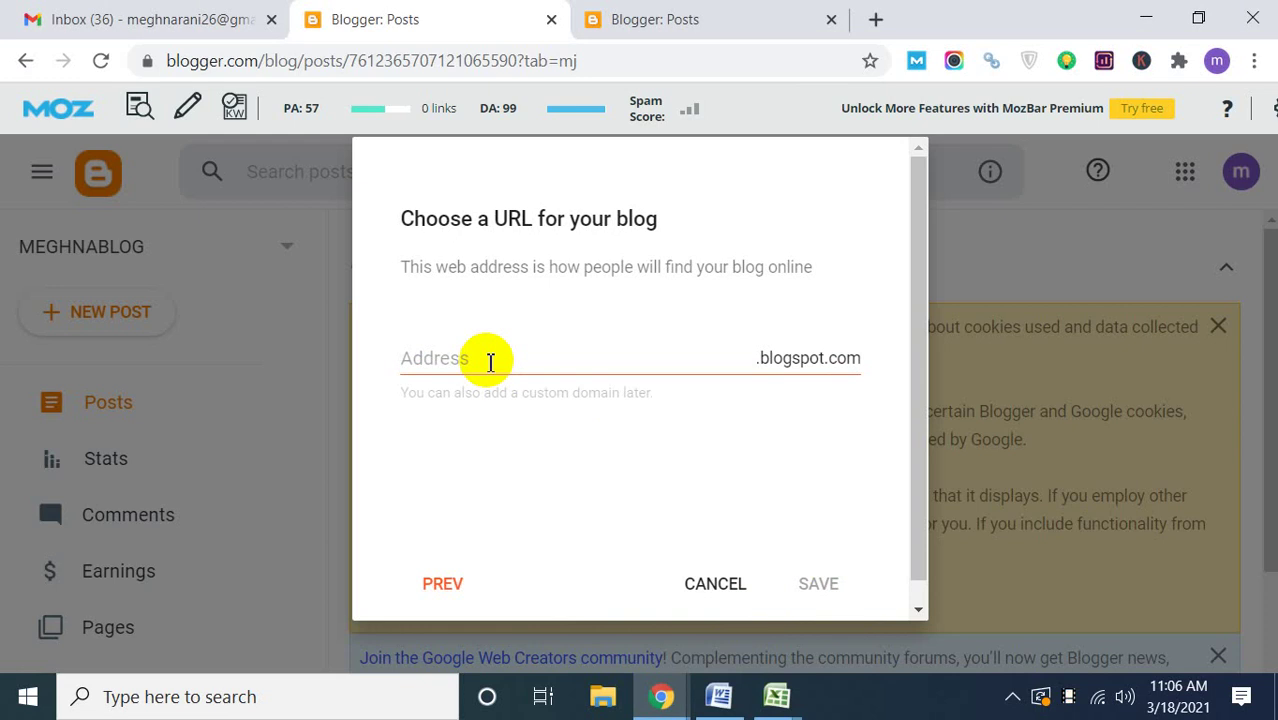
Try the full blog title "What are the independent positions" as its blogspot address.
left_click(716, 695)
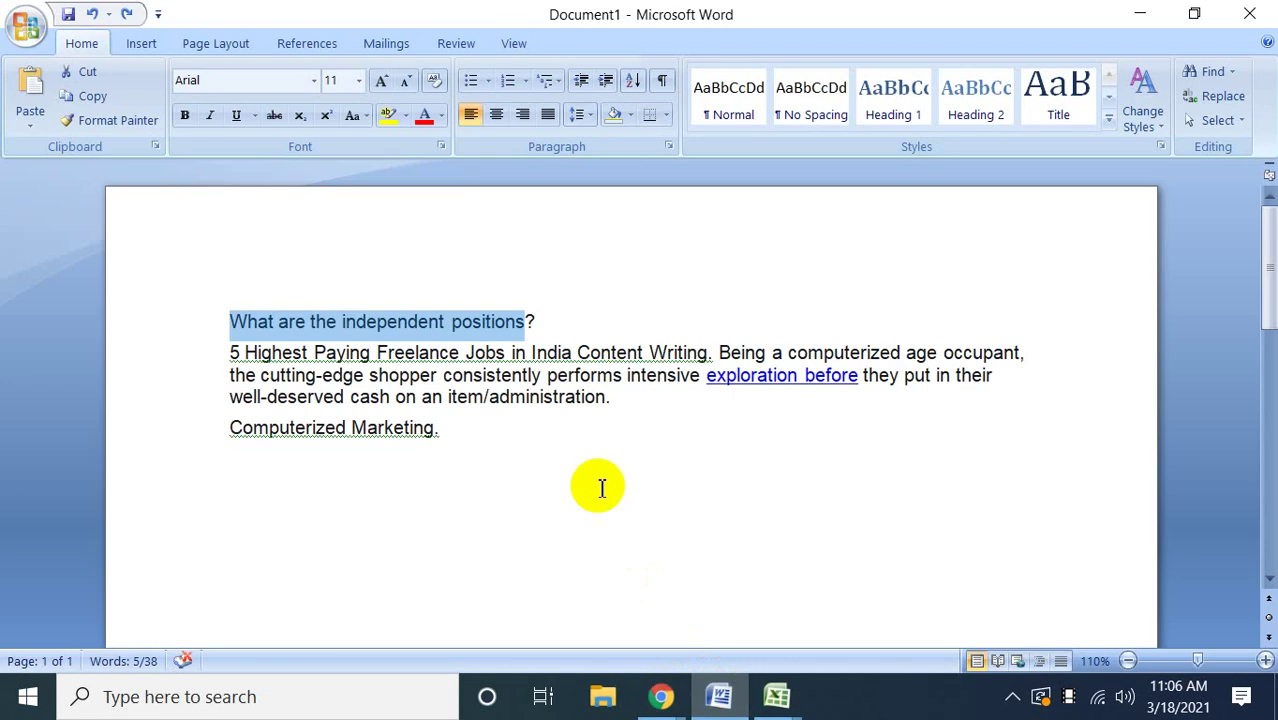
left_click(661, 696)
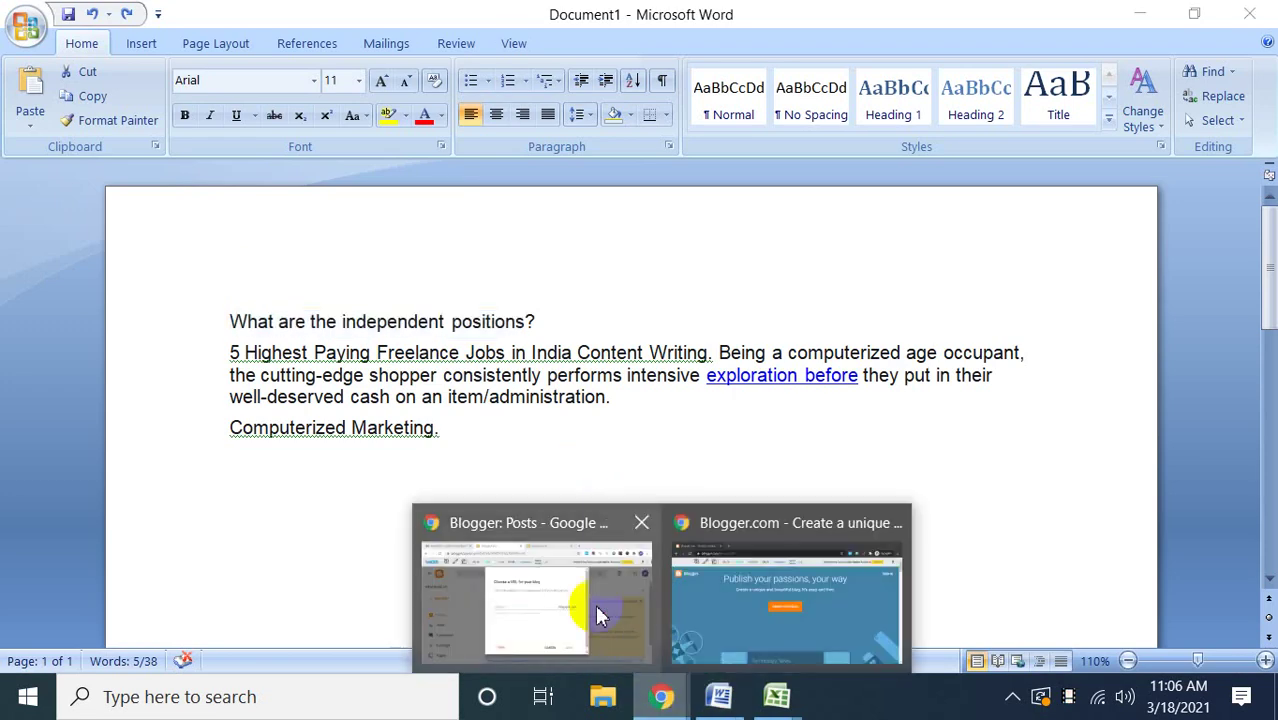
left_click(598, 614)
left_click(509, 357)
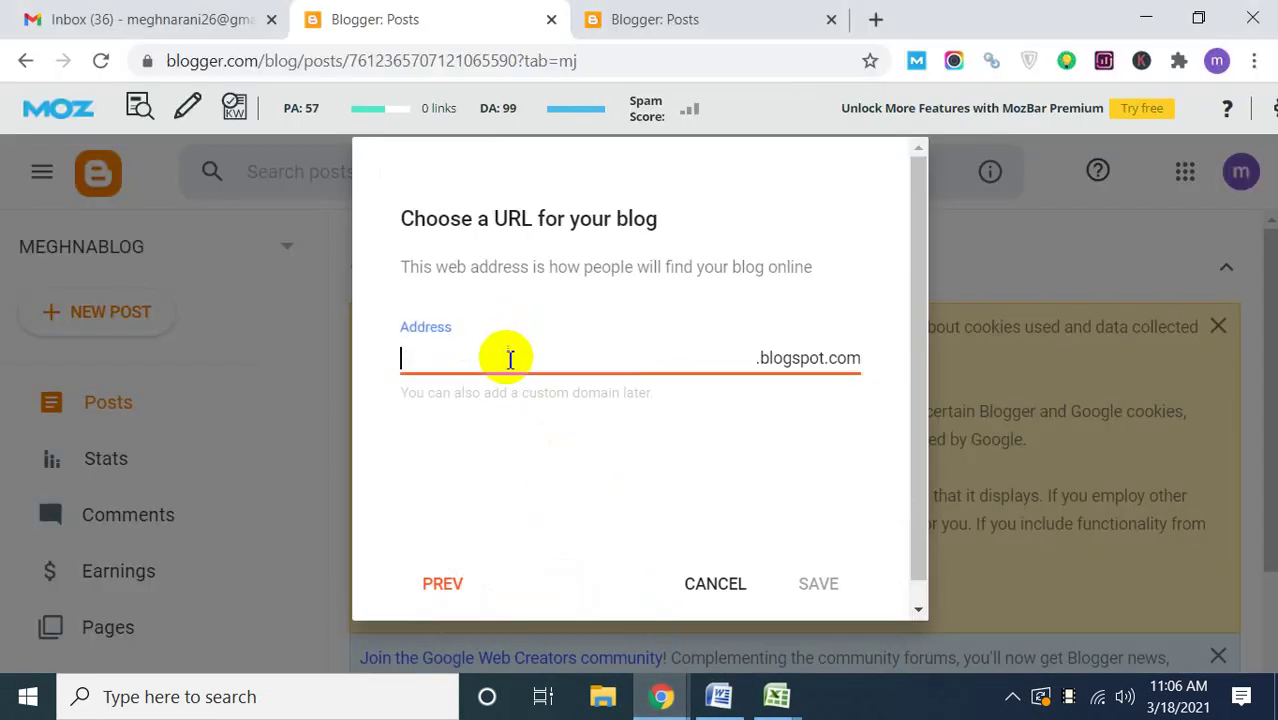
type("What are the independent positions")
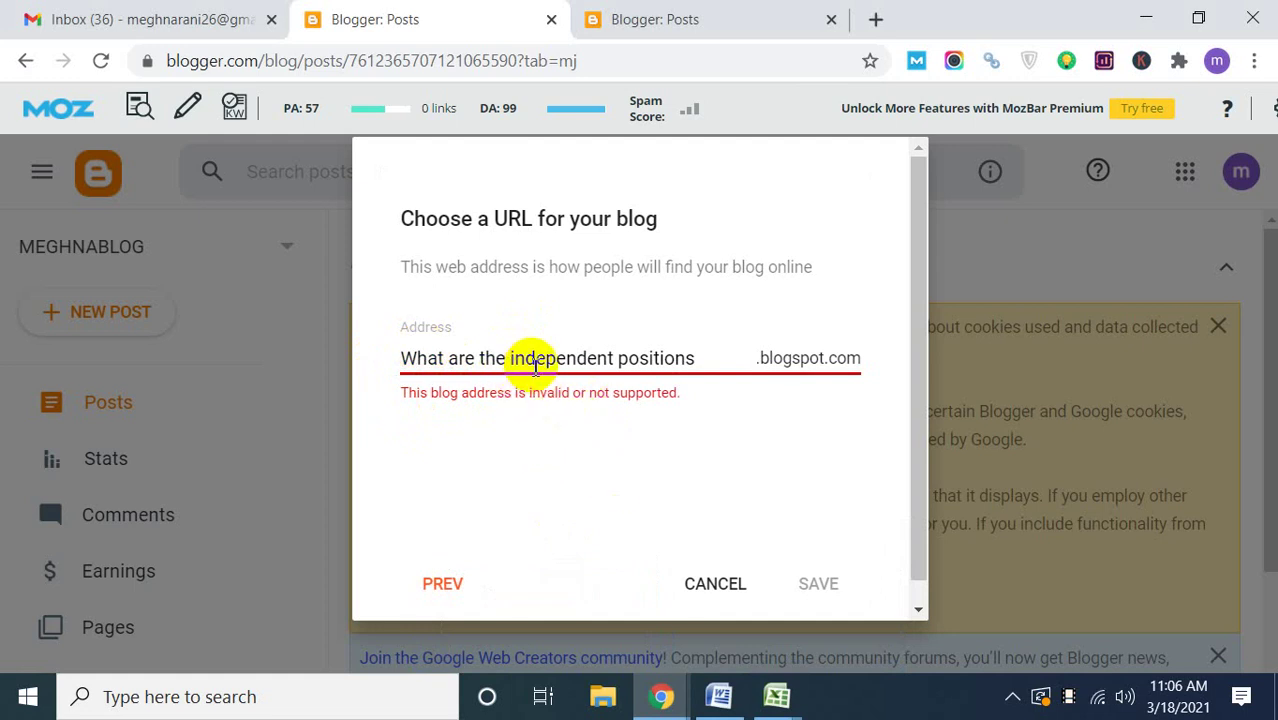
Shorten the blog address to "positions" and alter it to "positionss3".
double_click(608, 359)
left_click_drag(477, 346, 388, 365)
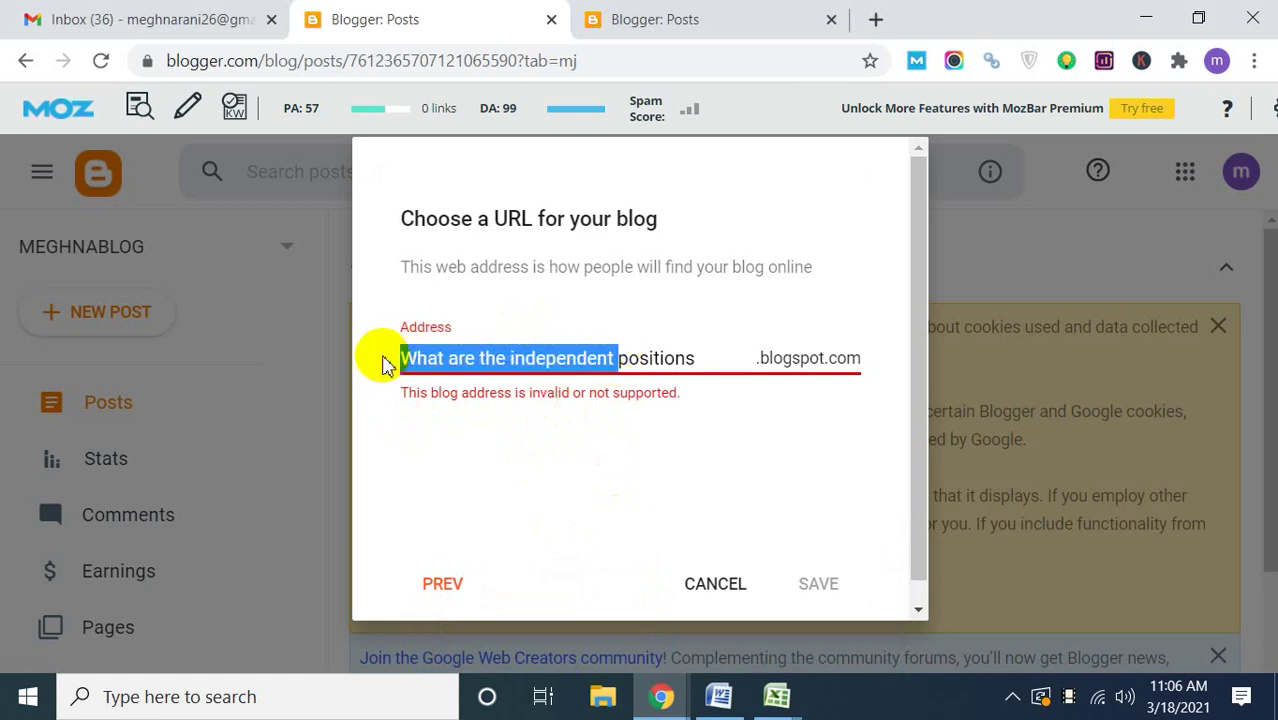
key("BackSpace")
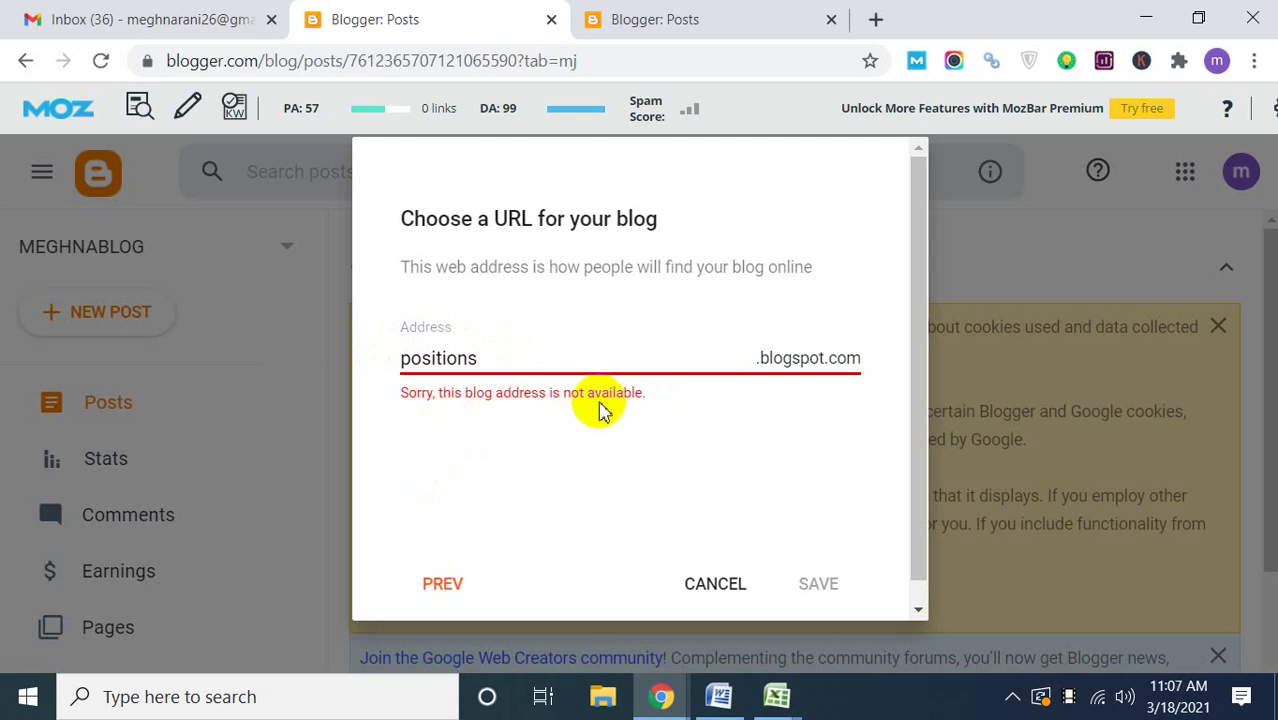
left_click(488, 356)
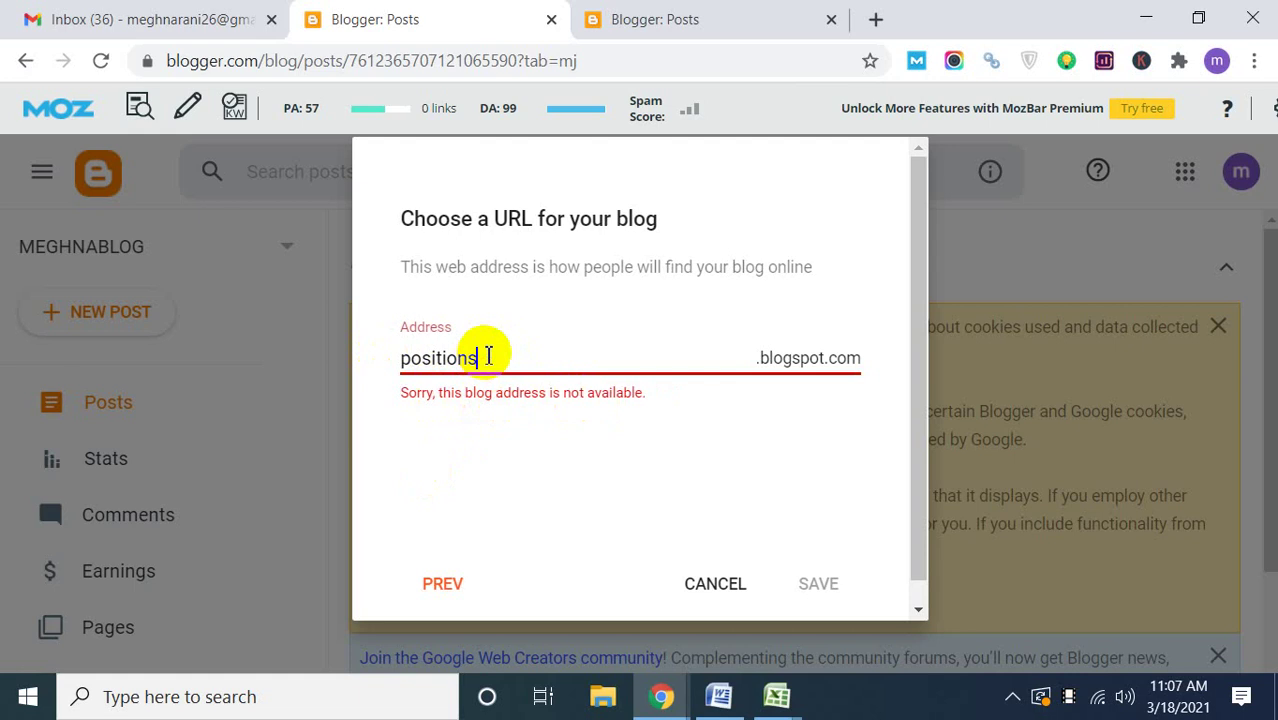
key("BackSpace")
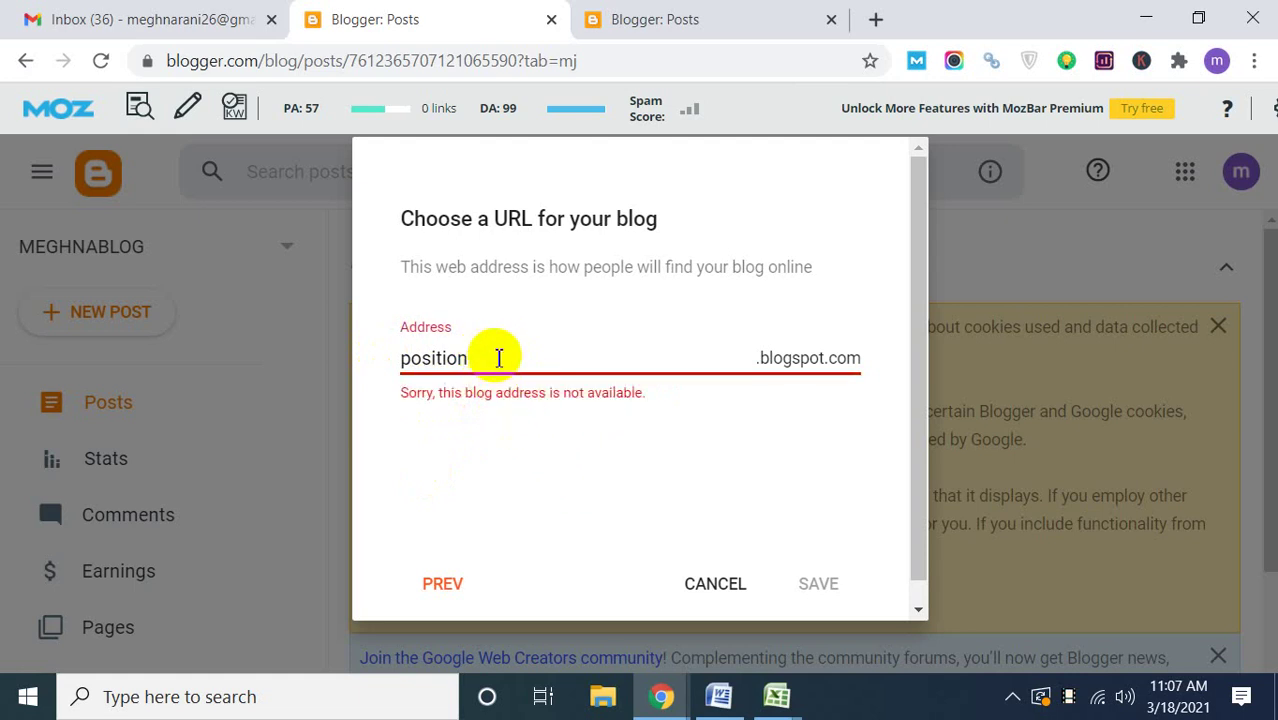
type("ss")
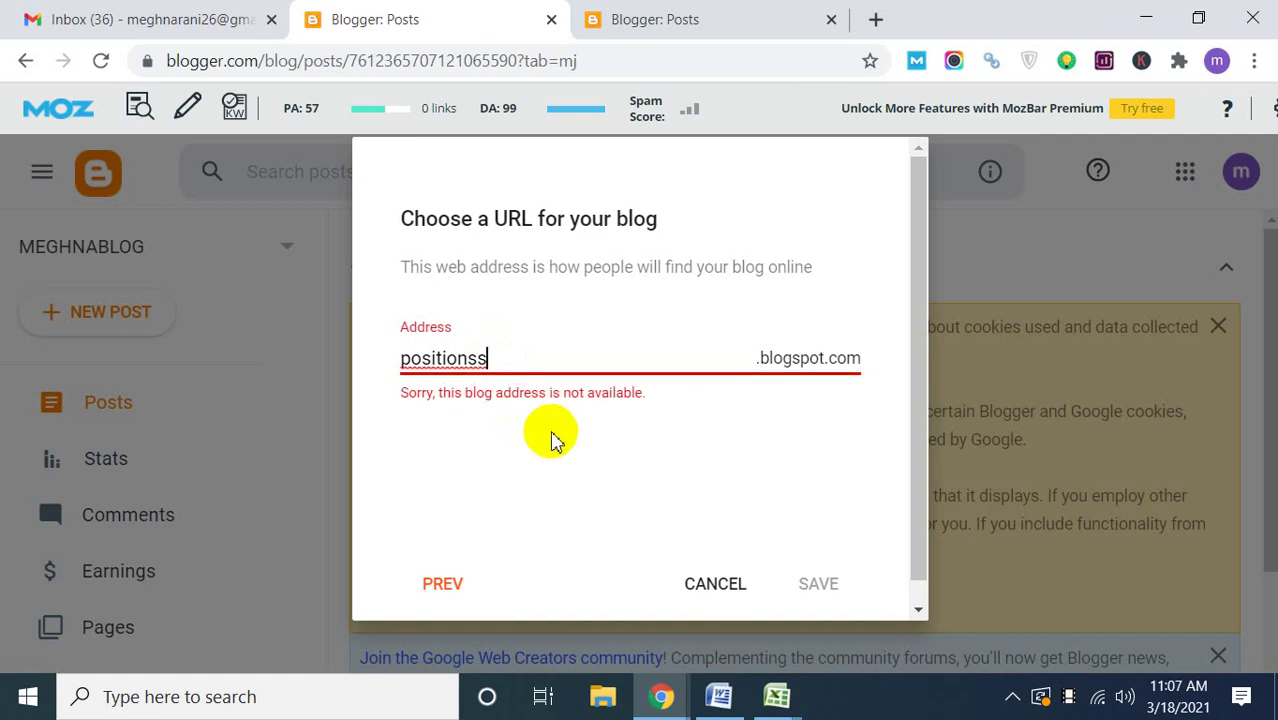
type("3")
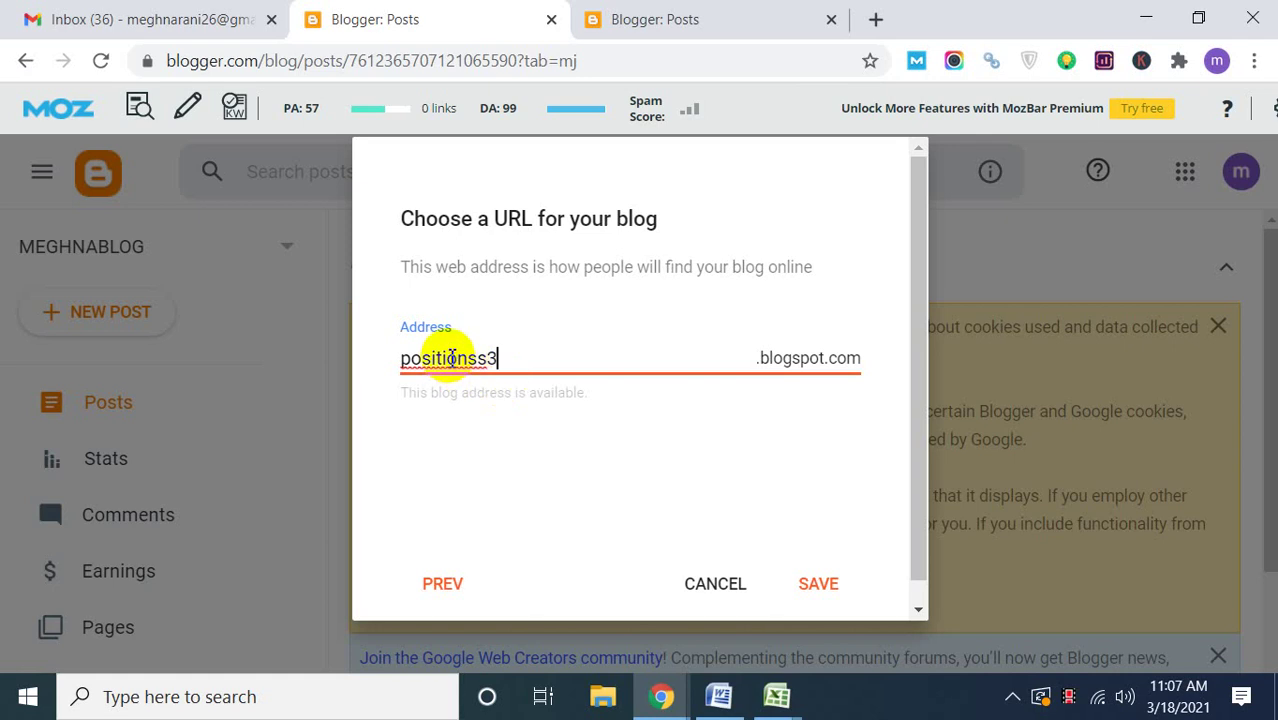
Replace the blog address with "One Direction IT Institute".
left_click(513, 360)
left_click_drag(513, 360, 401, 358)
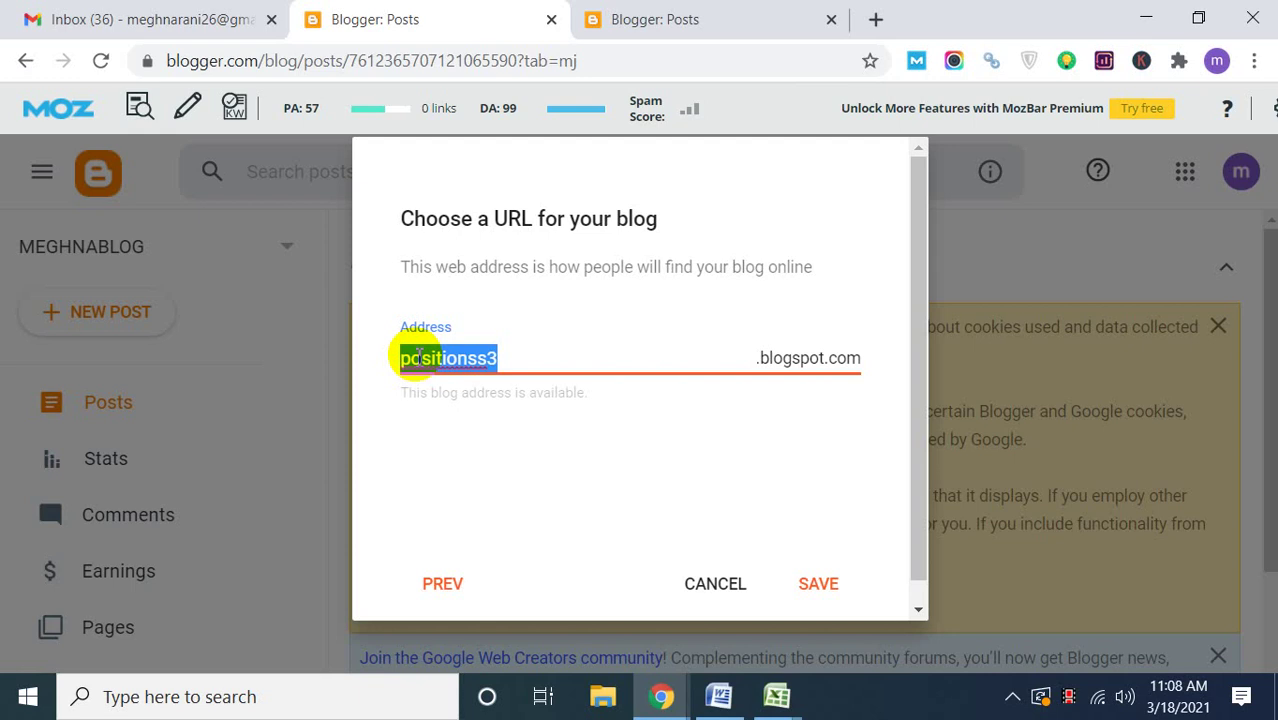
key("BackSpace")
type("o")
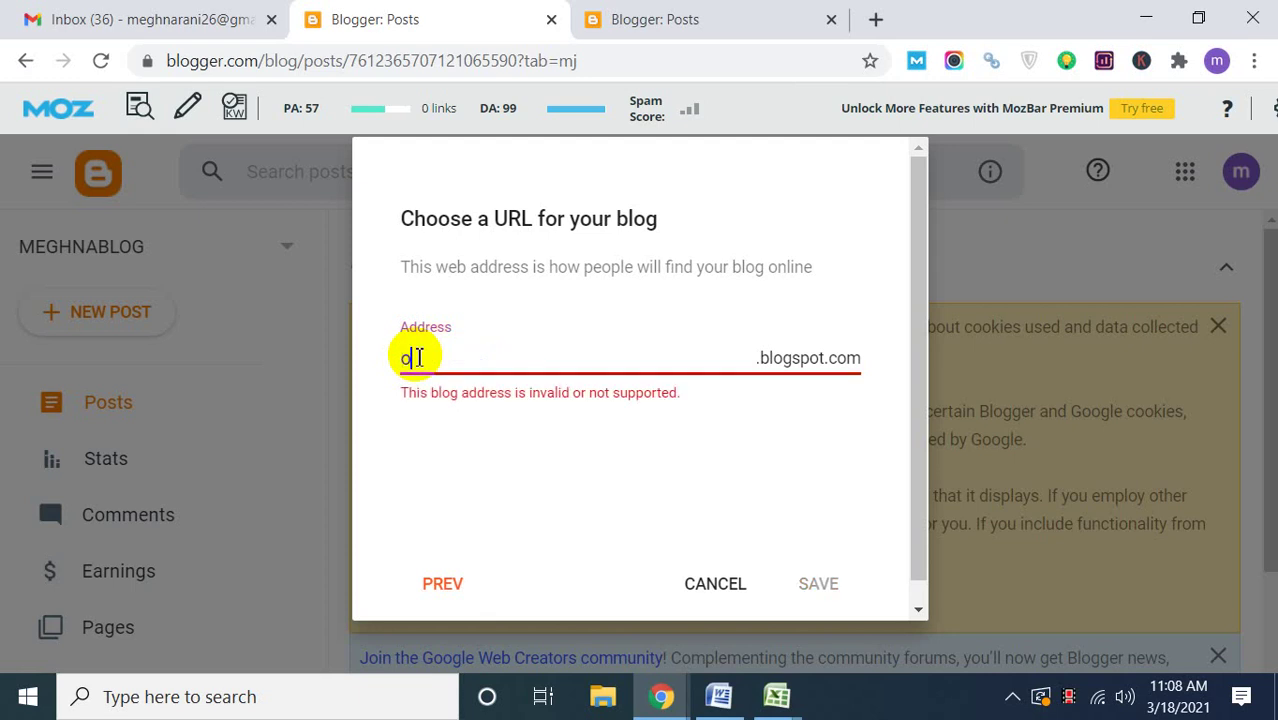
type("nedi")
key("BackSpace")
key("BackSpace")
type("dir")
key("BackSpace")
key("BackSpace")
key("BackSpace")
key("BackSpace")
key("BackSpace")
key("BackSpace")
type("One Direct")
type("ion I")
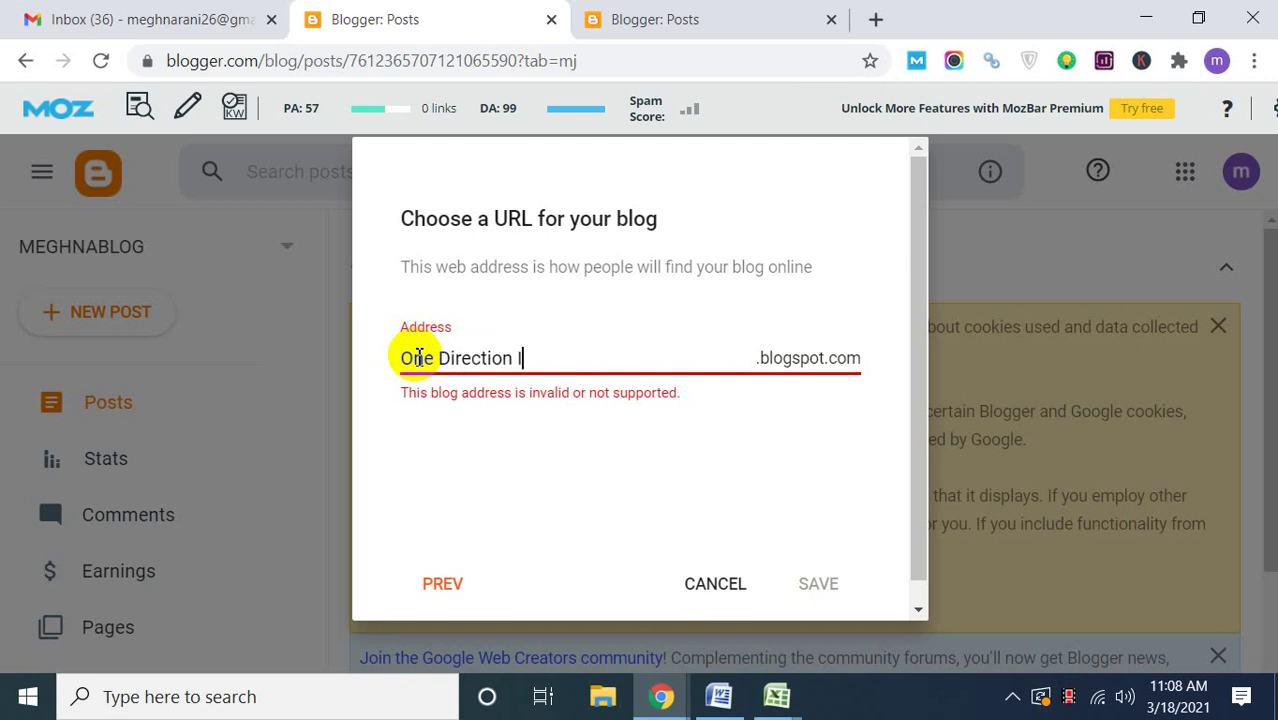
type("T Institute")
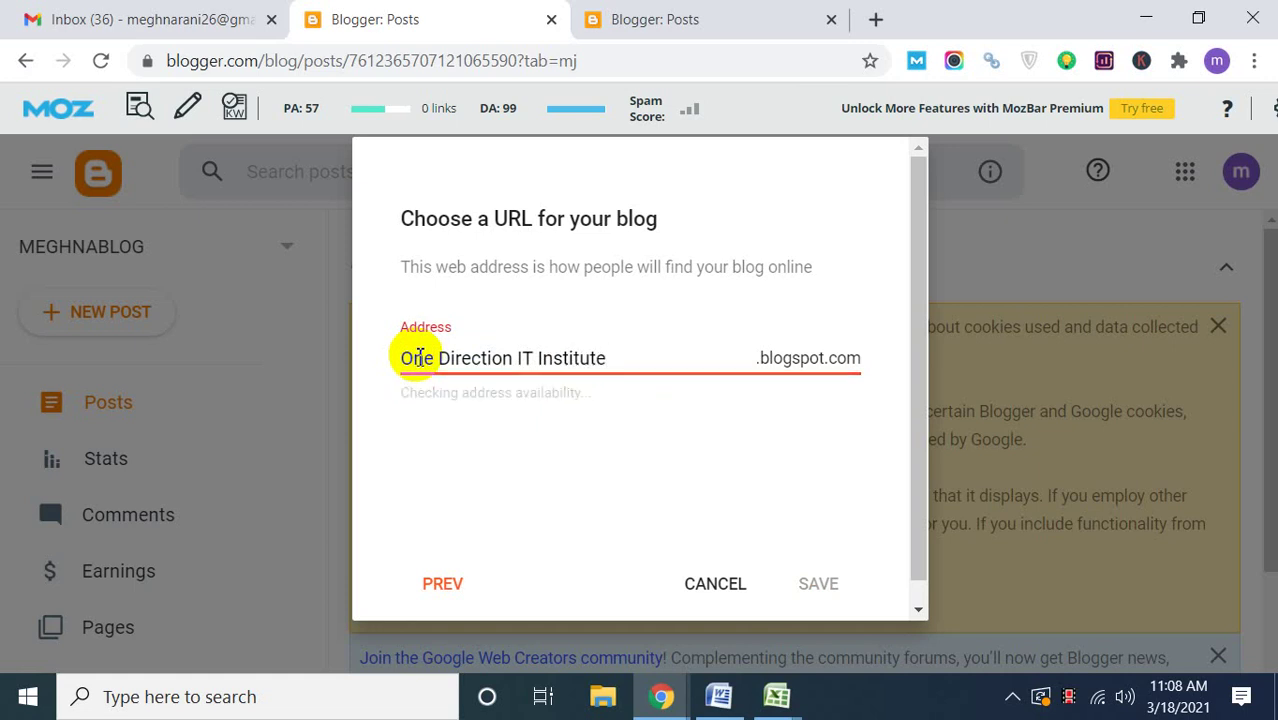
left_click(505, 420)
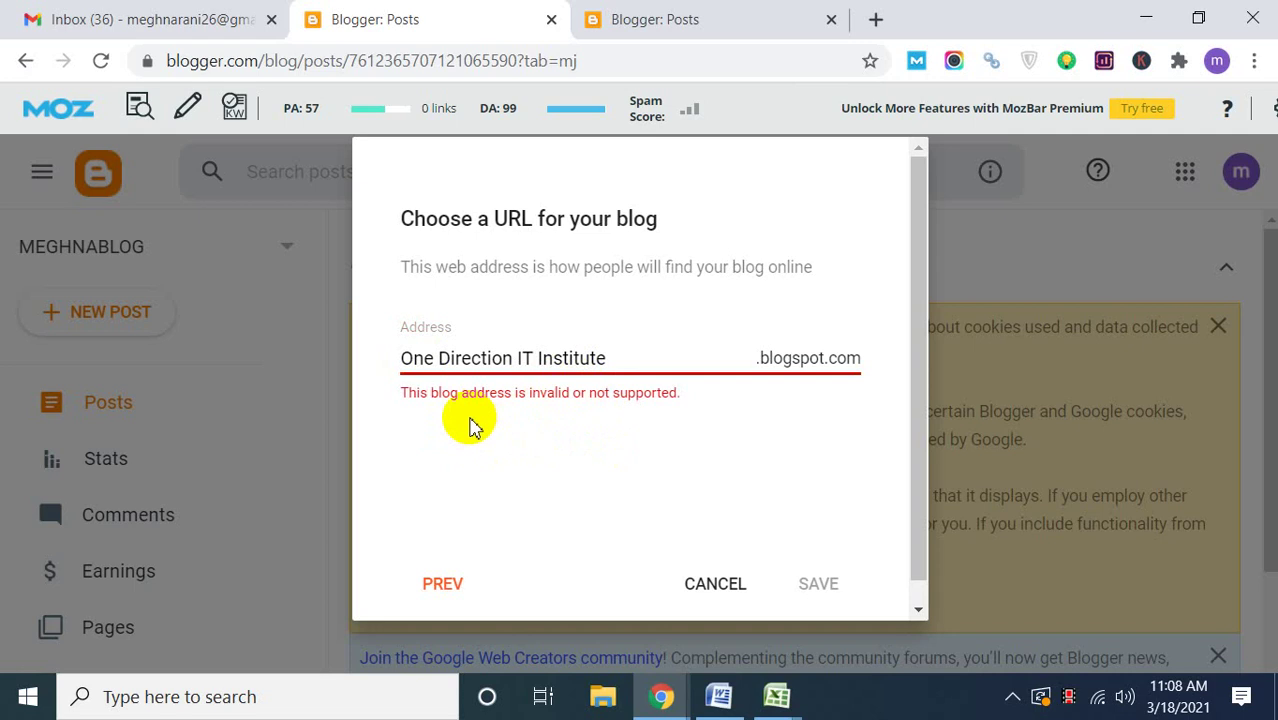
Strip the spaces and surplus capitals from the blog address so it reads "OneirectiontInstitute".
left_click(537, 358)
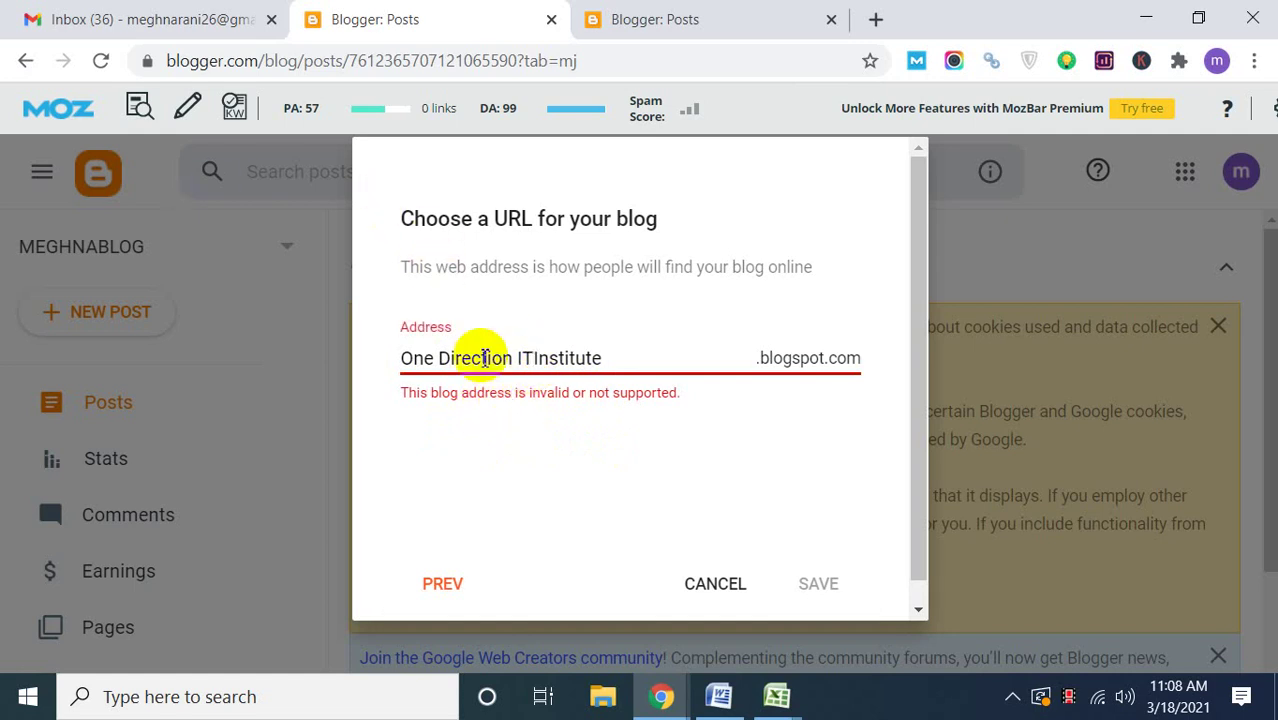
left_click(514, 358)
key("BackSpace")
left_click(516, 358)
key("BackSpace")
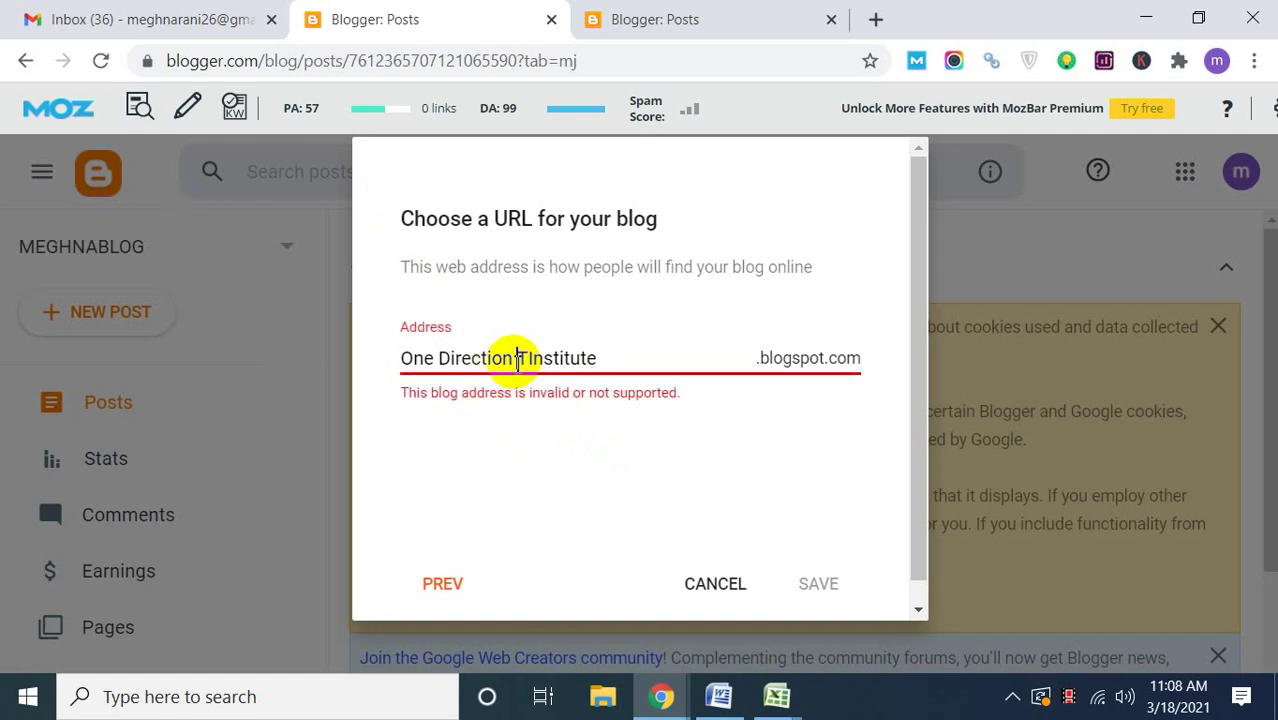
left_click(437, 358)
key("Delete")
left_click(414, 474)
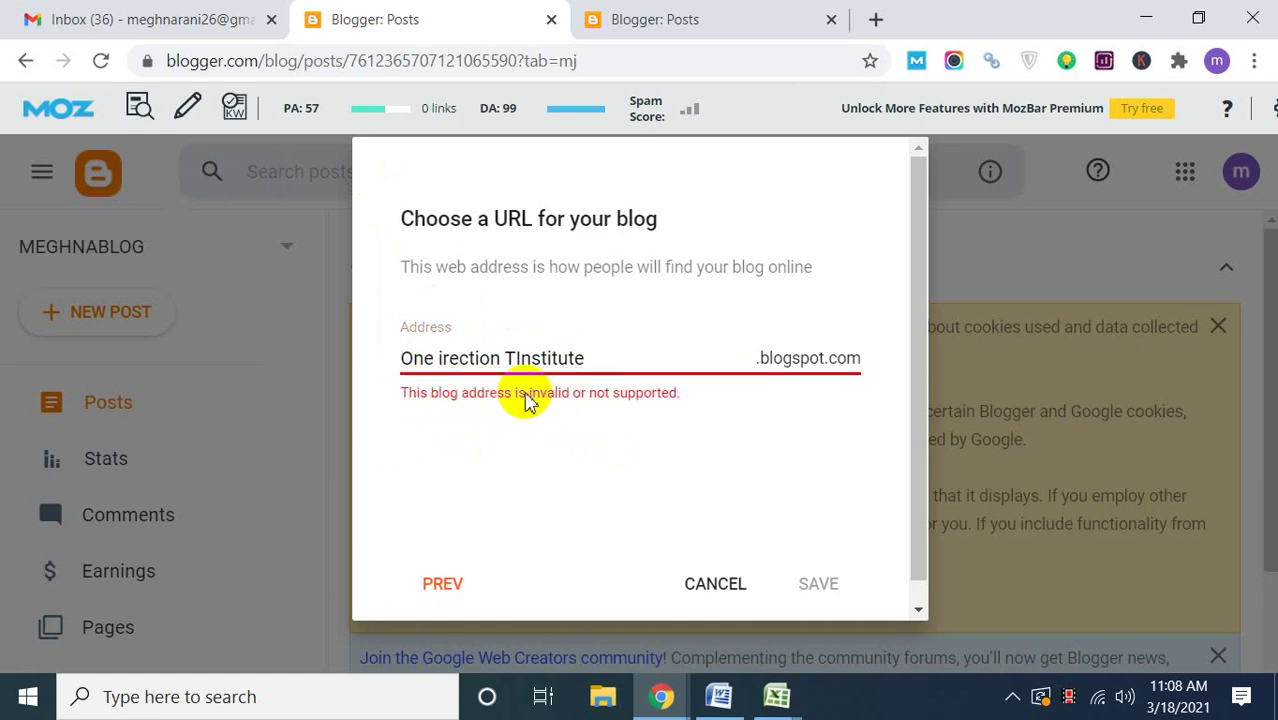
left_click(505, 358)
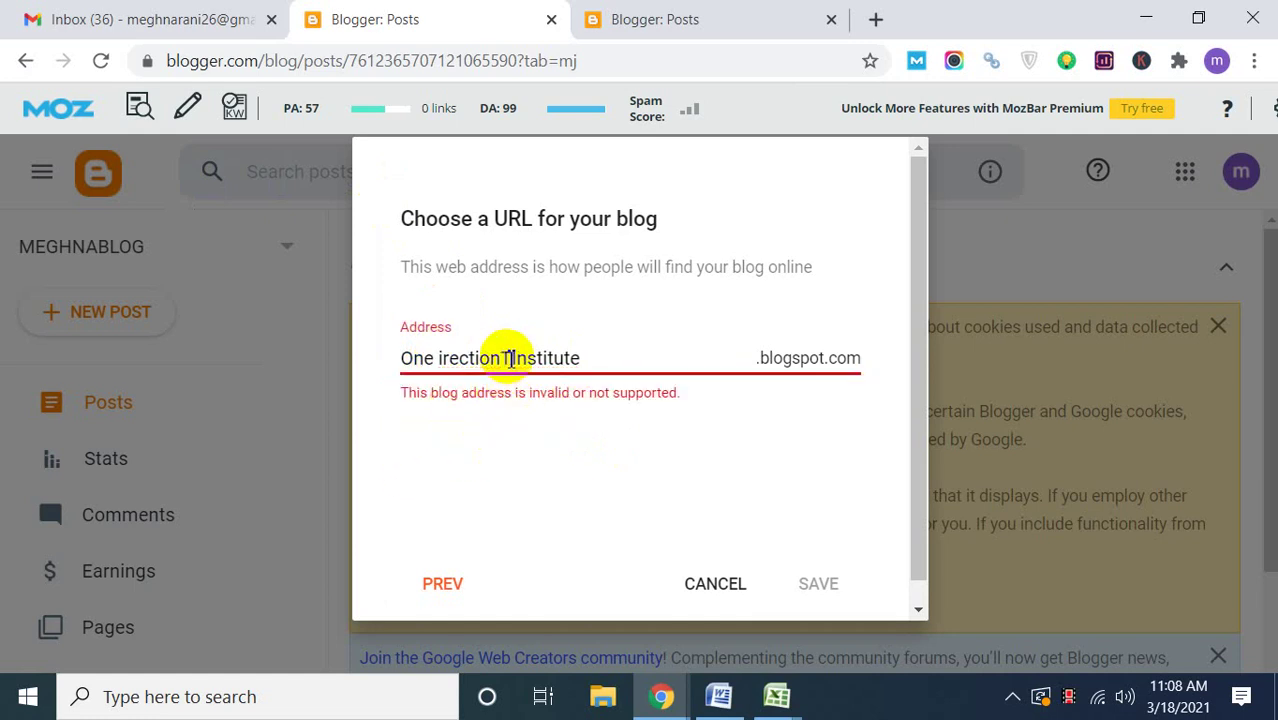
key("BackSpace")
left_click(501, 476)
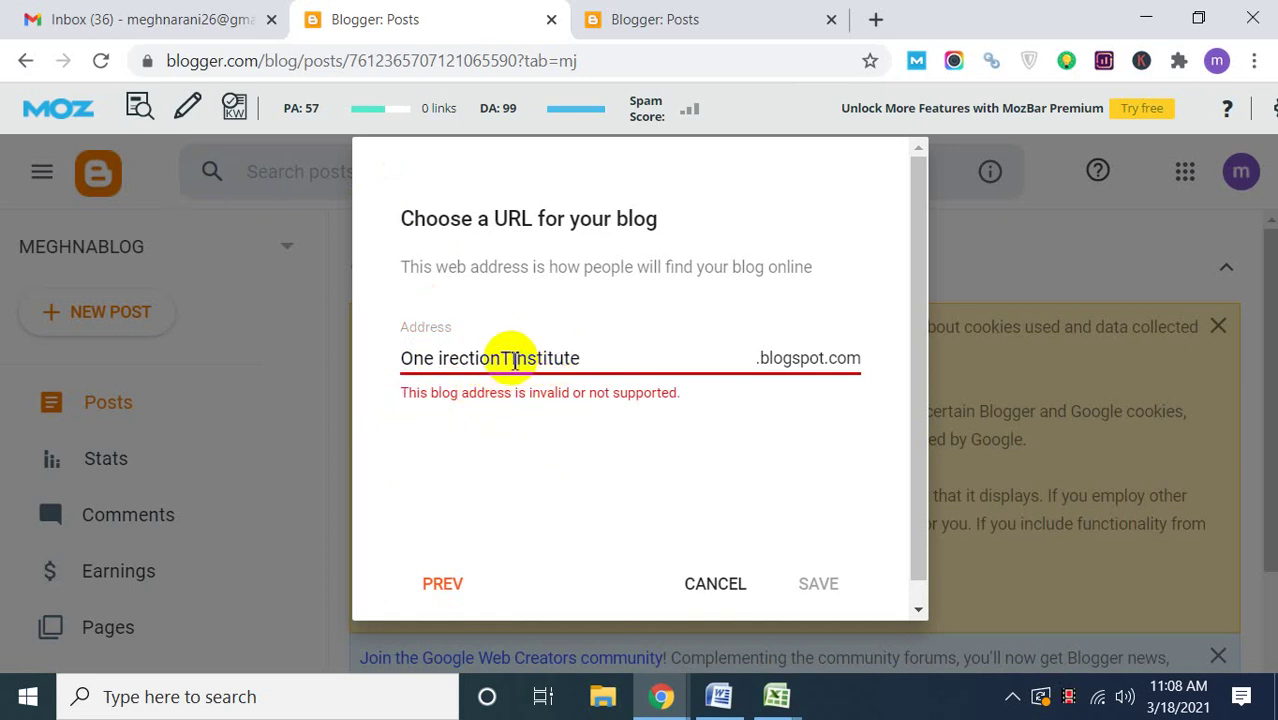
left_click(512, 358)
key("BackSpace")
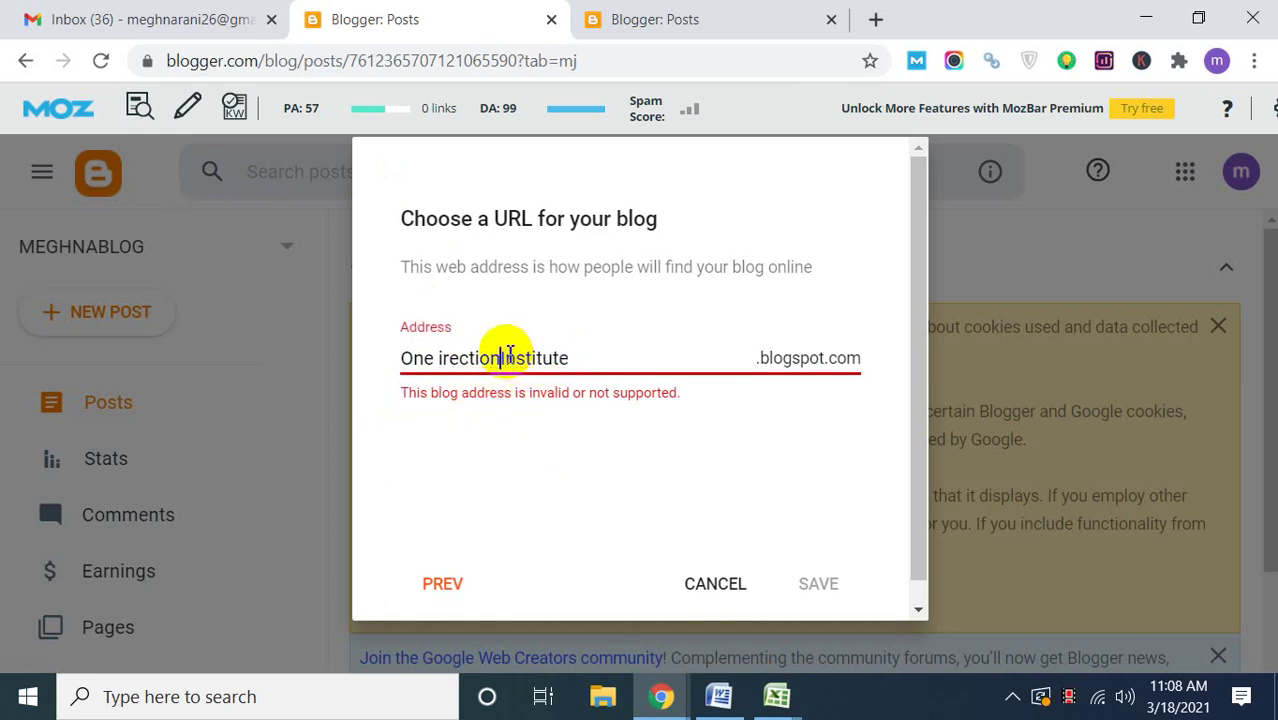
type("t")
left_click(441, 358)
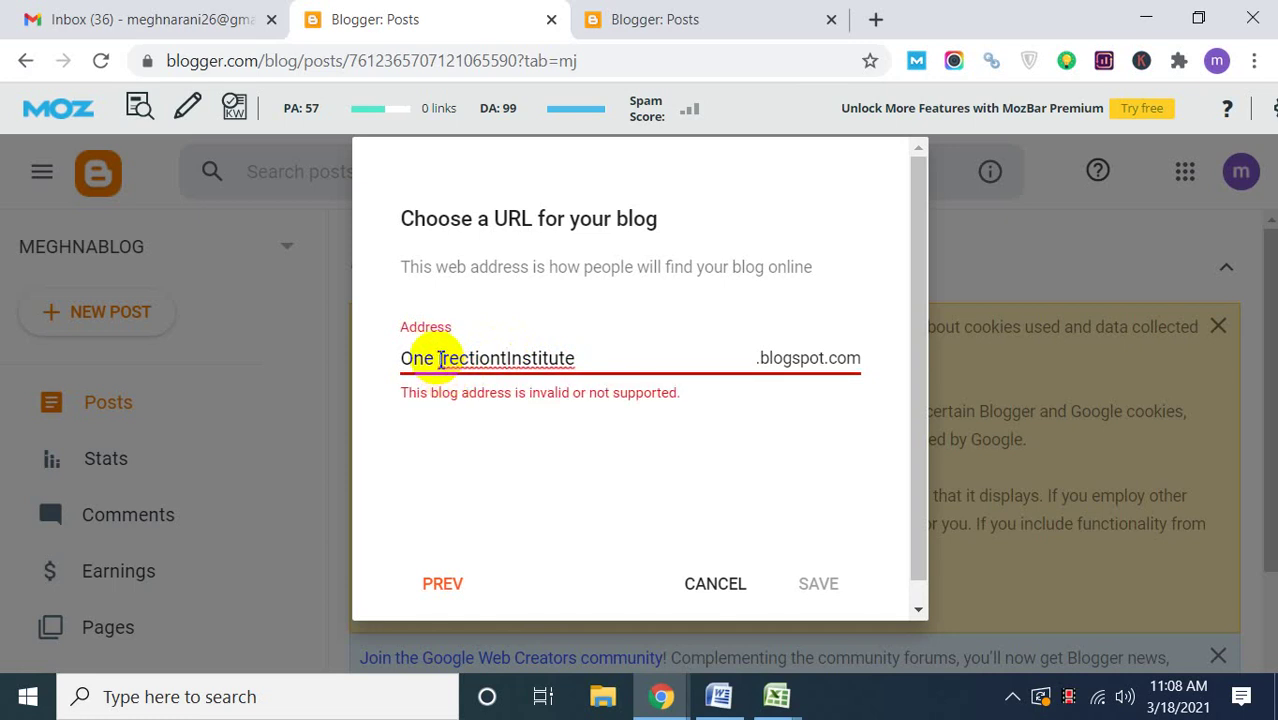
key("BackSpace")
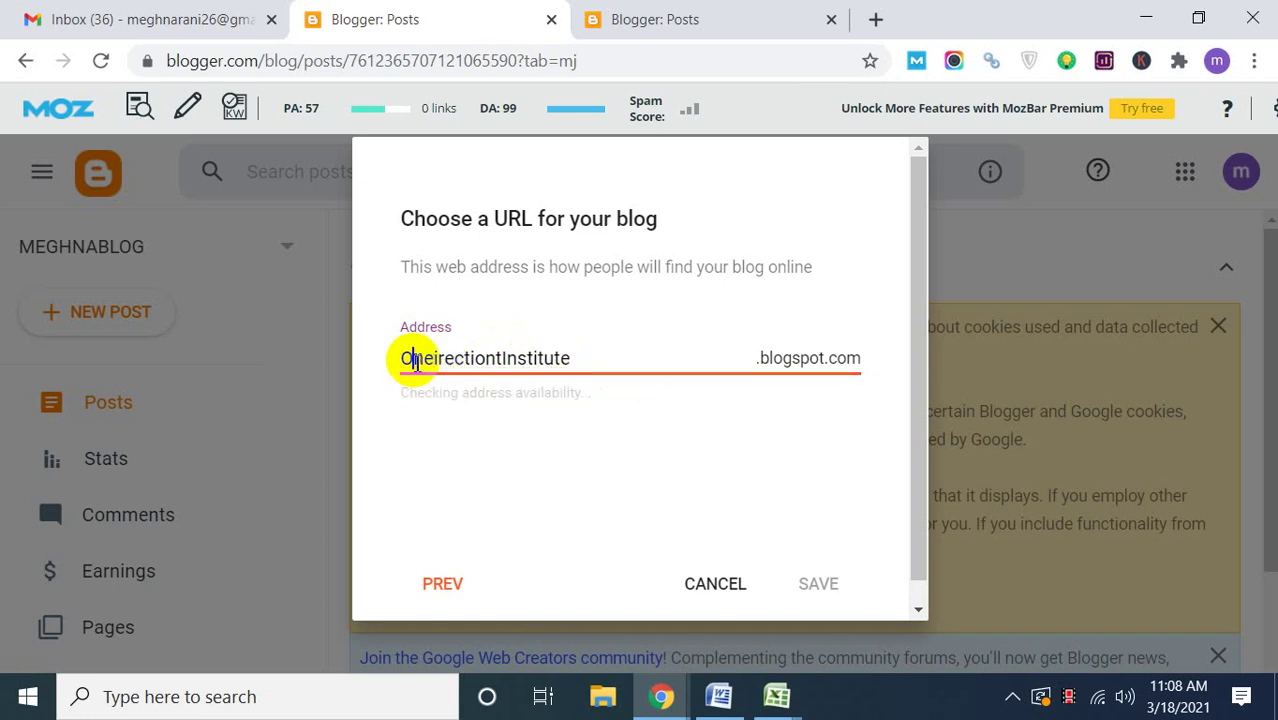
Lowercase the leading "one" and correct the blog address to "onedirectionInstitute".
key("BackSpace")
key("BackSpace")
key("BackSpace")
type("one")
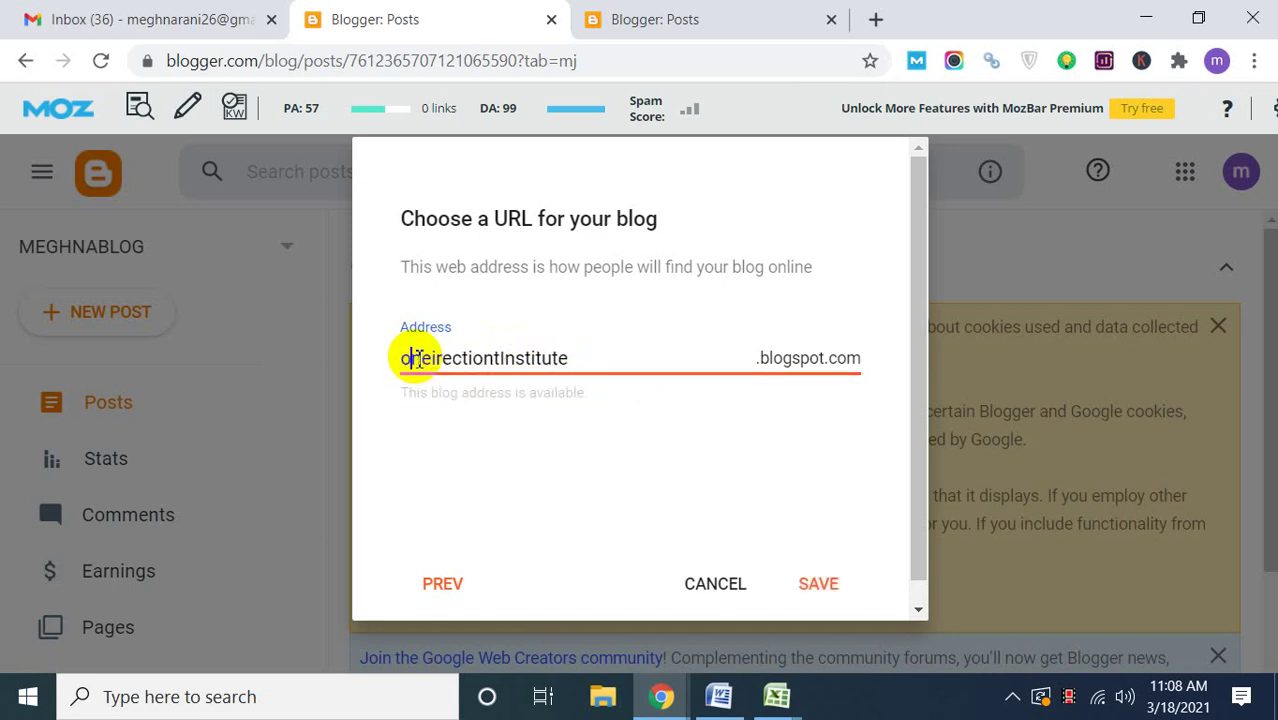
left_click(437, 485)
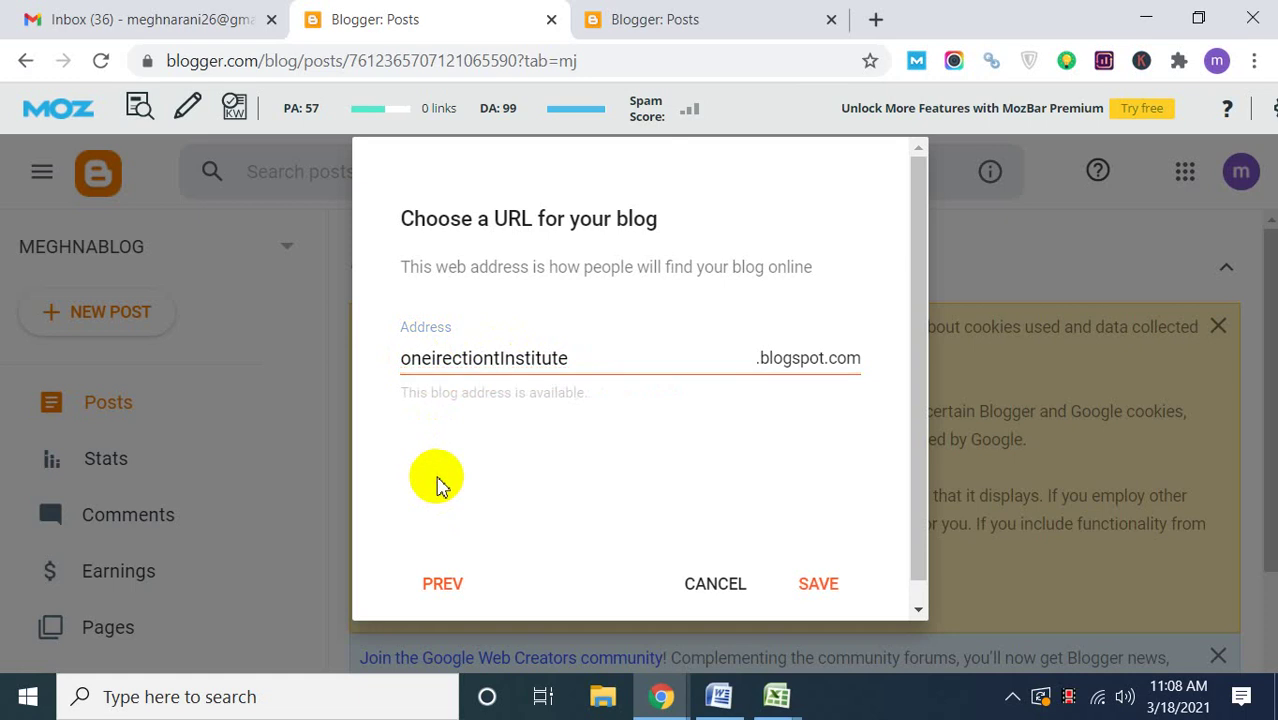
left_click(432, 357)
type("di")
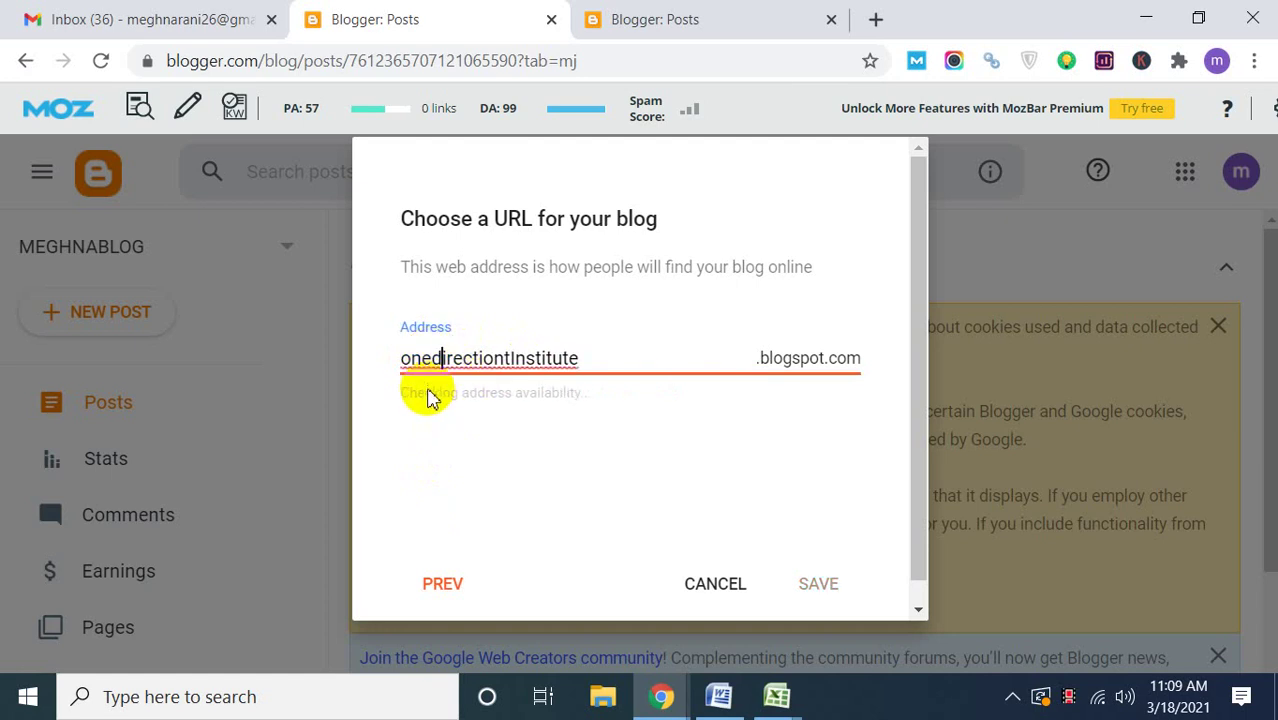
left_click(514, 360)
key("BackSpace")
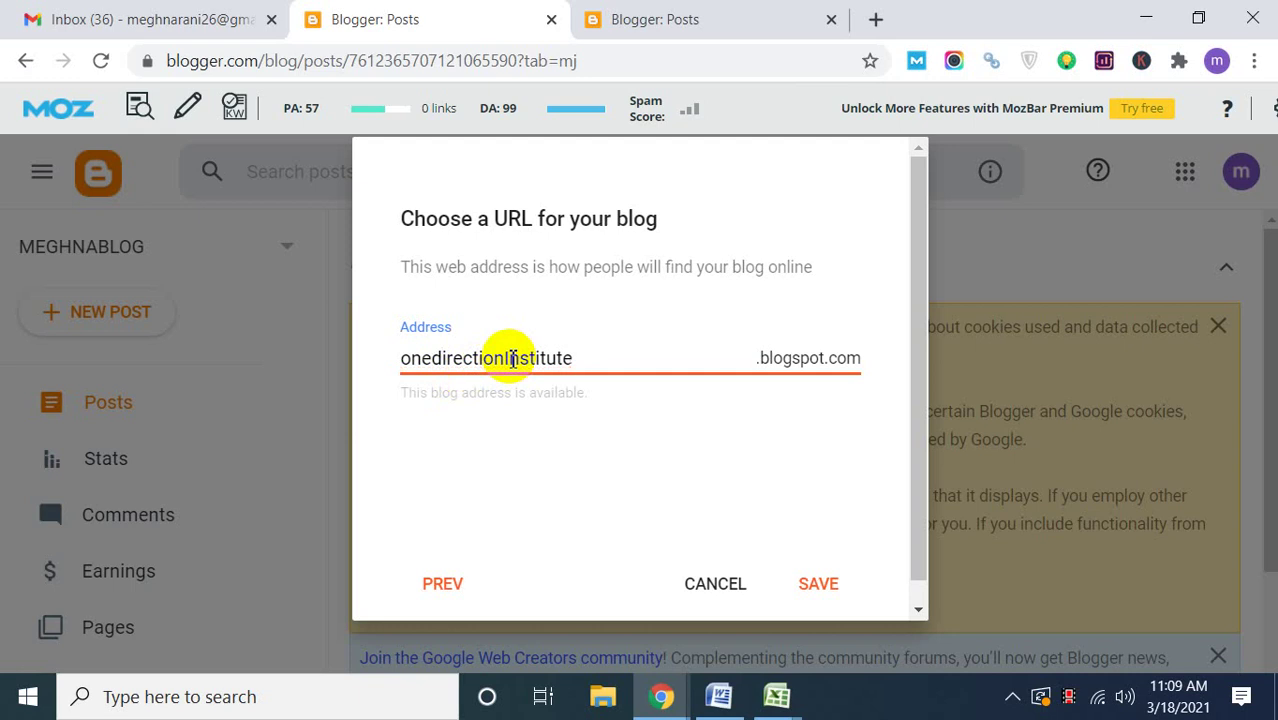
left_click(553, 480)
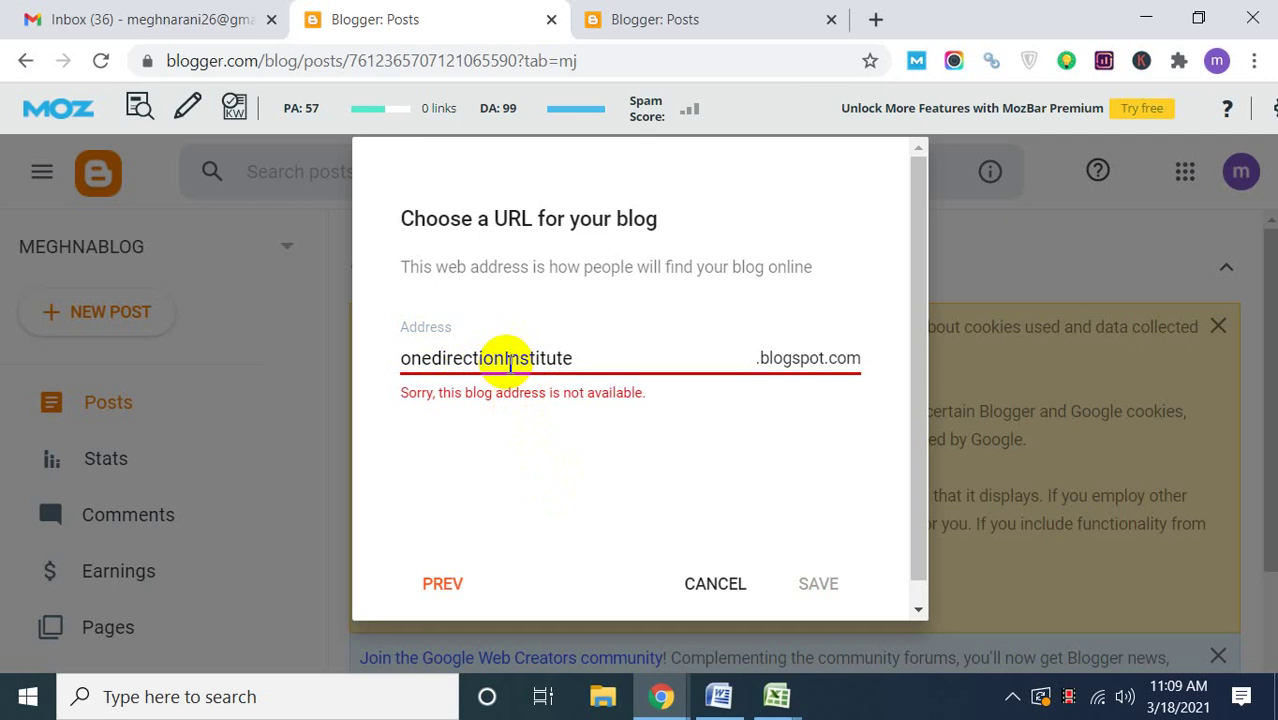
Try "outsourcingandfreelancing" as the blog address.
left_click(578, 360)
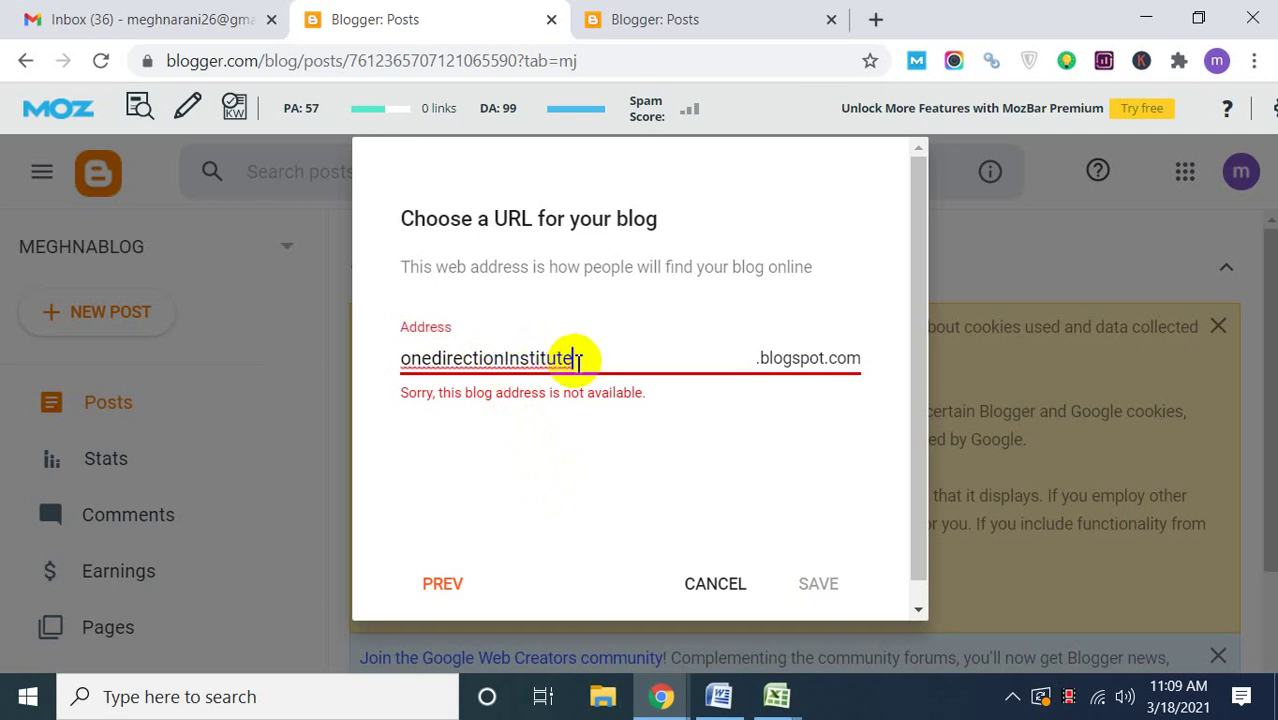
key("BackSpace")
key("BackSpace")
key("BackSpace")
key("BackSpace")
key("BackSpace")
key("BackSpace")
key("BackSpace")
key("BackSpace")
key("BackSpace")
key("BackSpace")
key("BackSpace")
key("BackSpace")
key("BackSpace")
key("BackSpace")
key("BackSpace")
key("BackSpace")
key("BackSpace")
key("BackSpace")
key("BackSpace")
key("BackSpace")
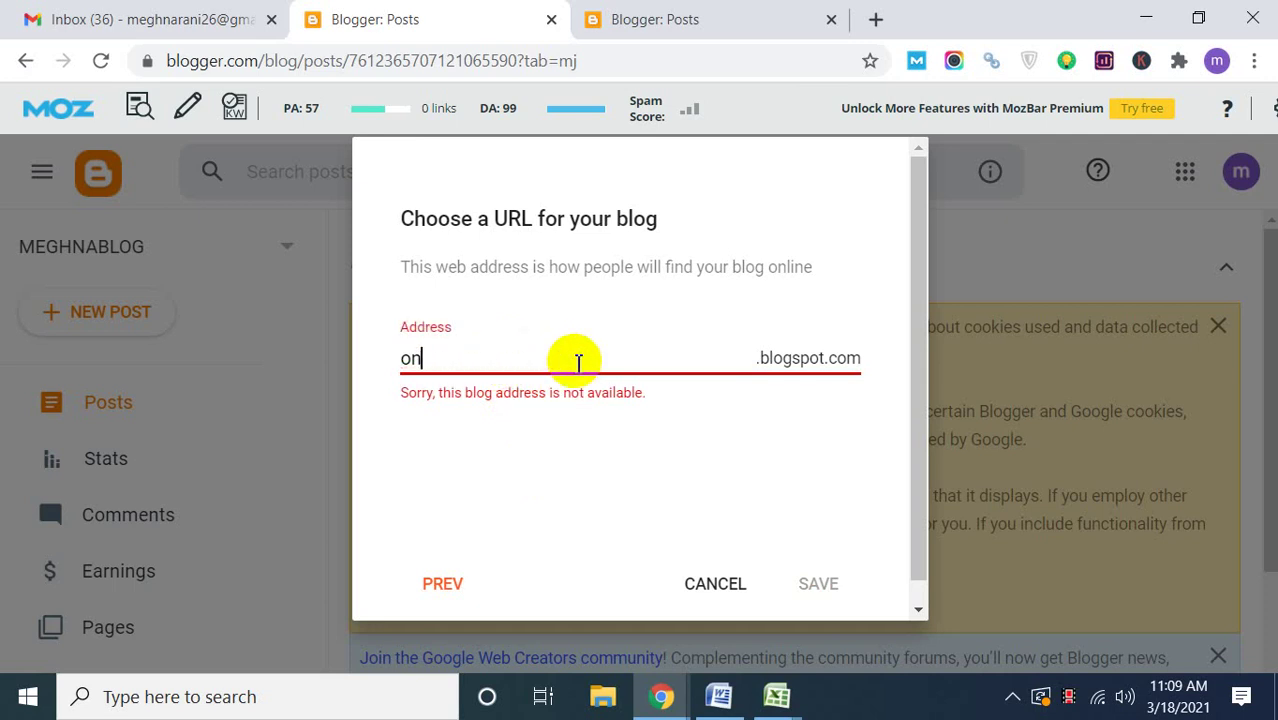
type("outsourcing")
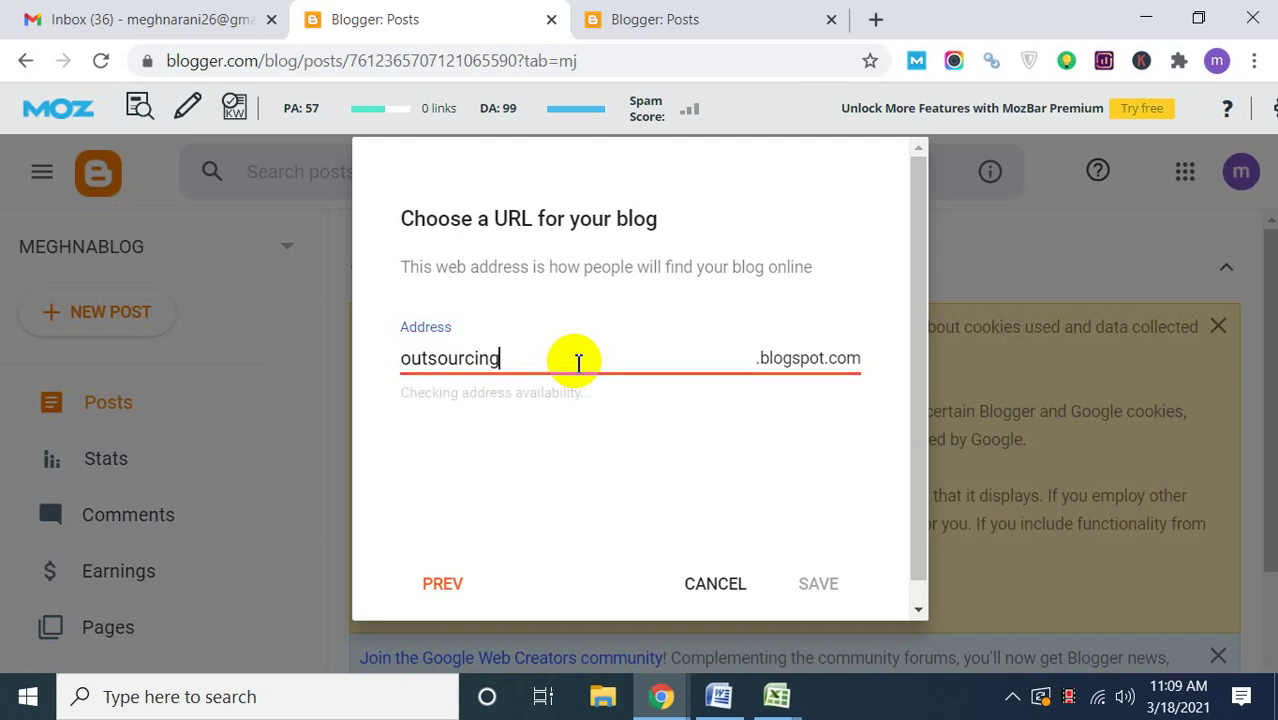
type("and fr")
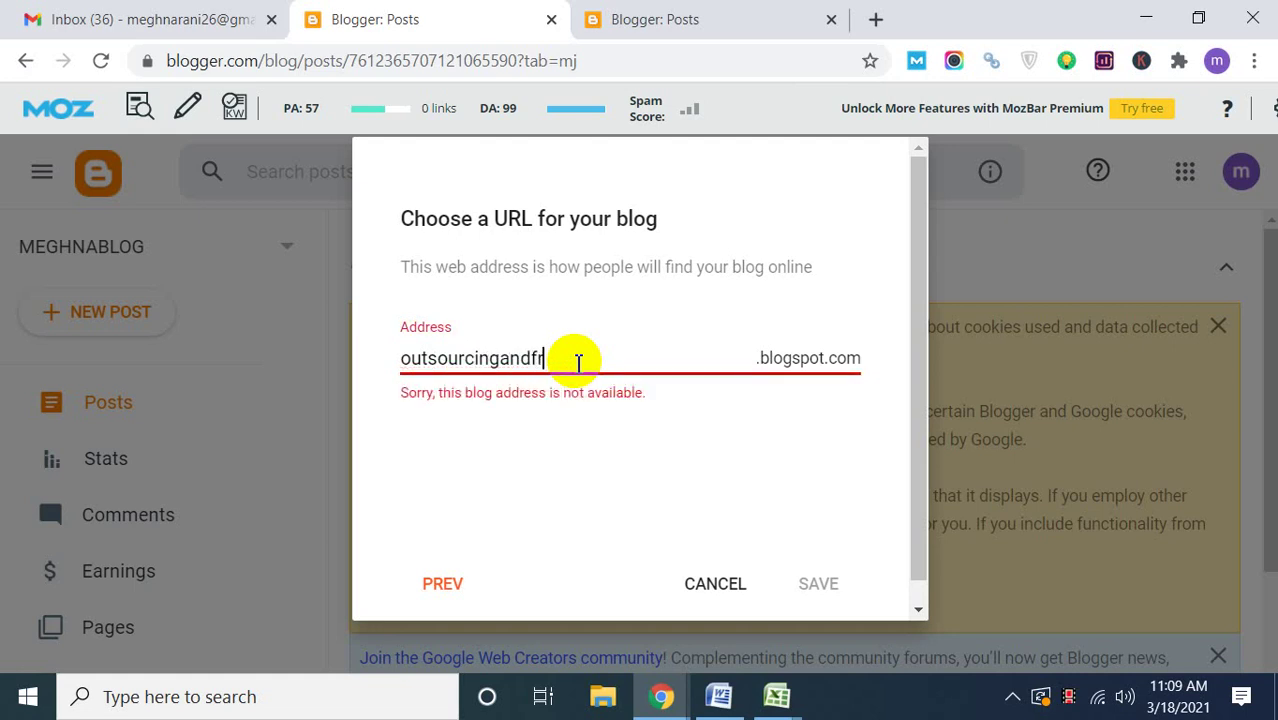
type("eelancing")
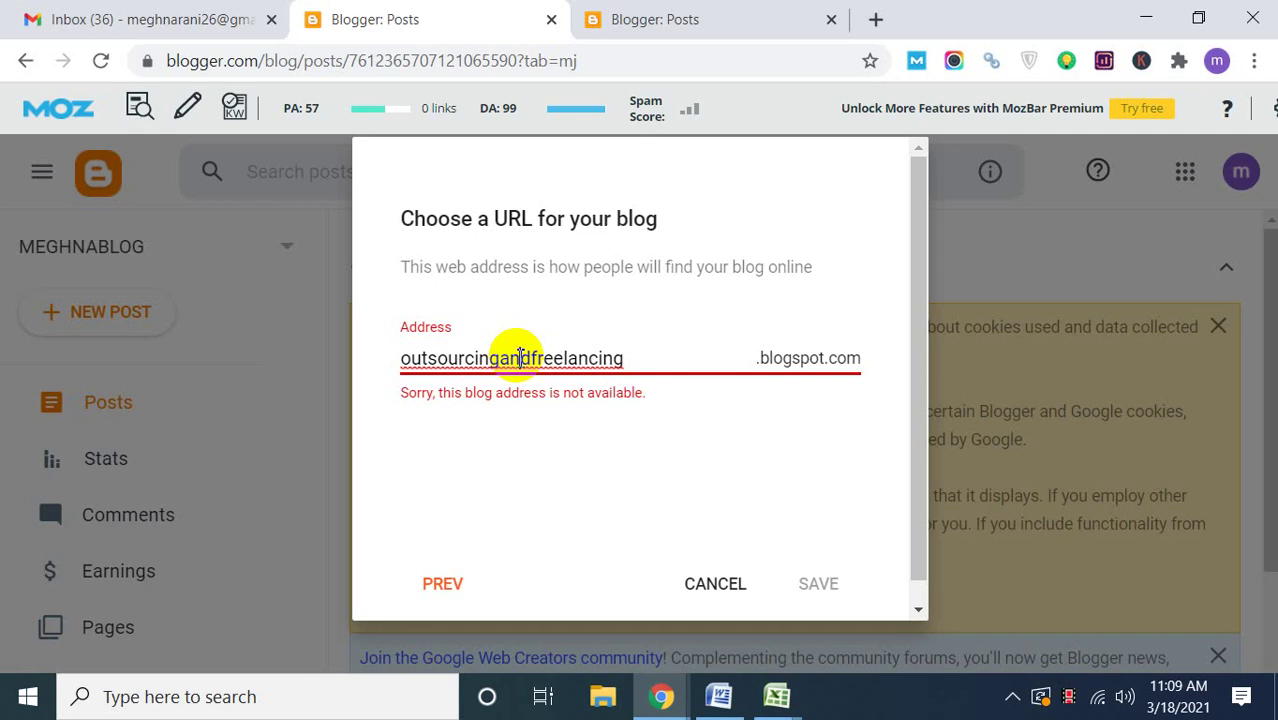
Replace the blog address with "odiinstitute" and save the new blog.
left_click(655, 363)
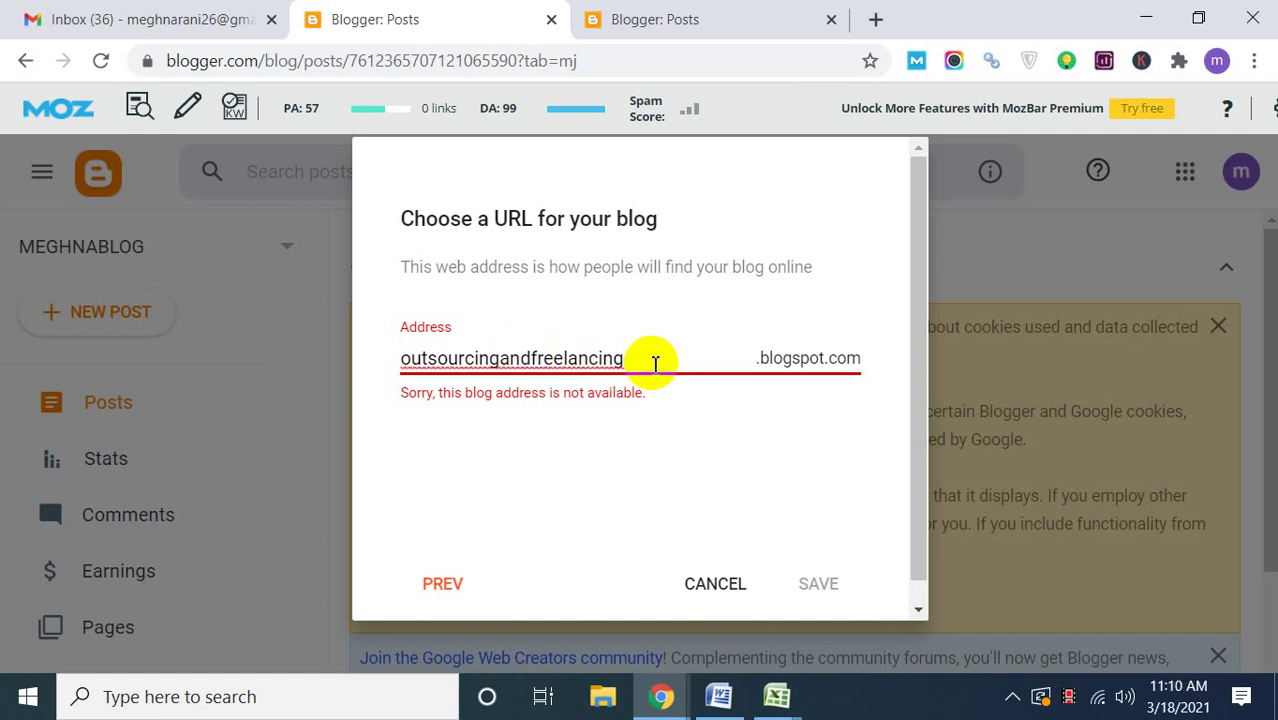
key("BackSpace")
key("BackSpace")
key("BackSpace")
key("BackSpace")
key("BackSpace")
key("BackSpace")
key("BackSpace")
key("BackSpace")
key("BackSpace")
key("BackSpace")
key("BackSpace")
key("BackSpace")
key("BackSpace")
key("BackSpace")
key("BackSpace")
key("BackSpace")
key("BackSpace")
key("BackSpace")
key("BackSpace")
key("BackSpace")
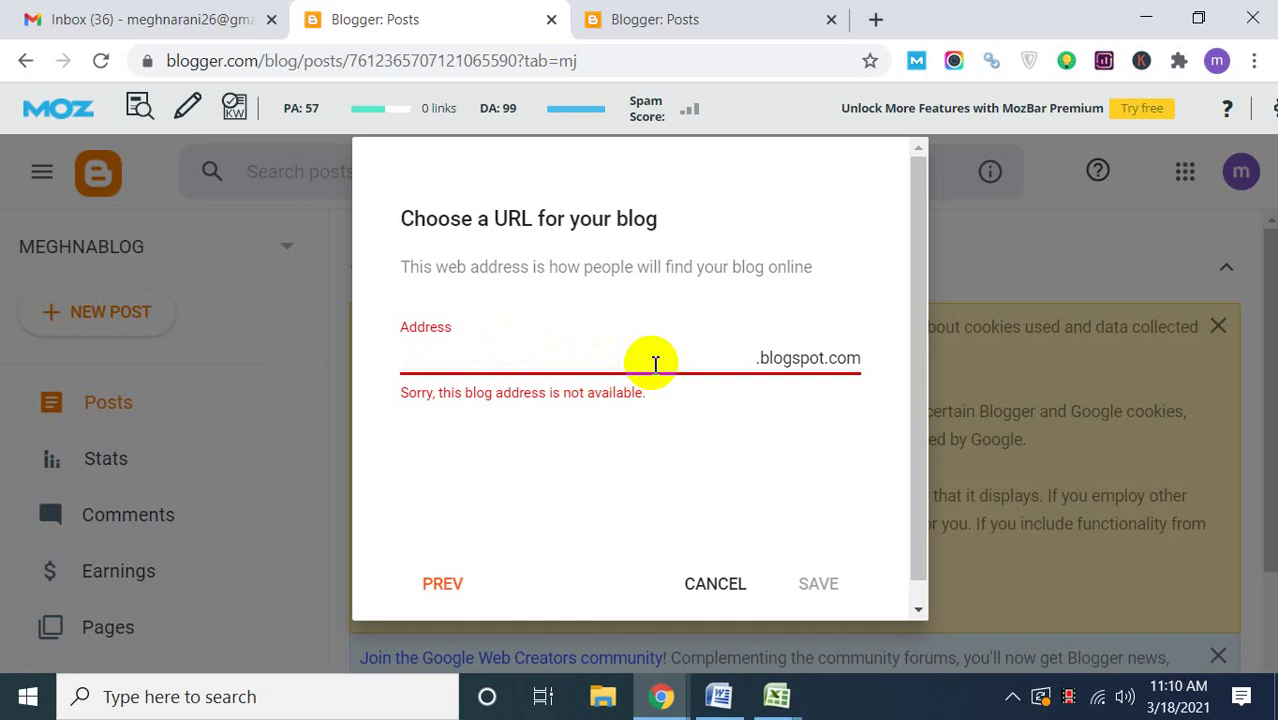
type("odiinstitute")
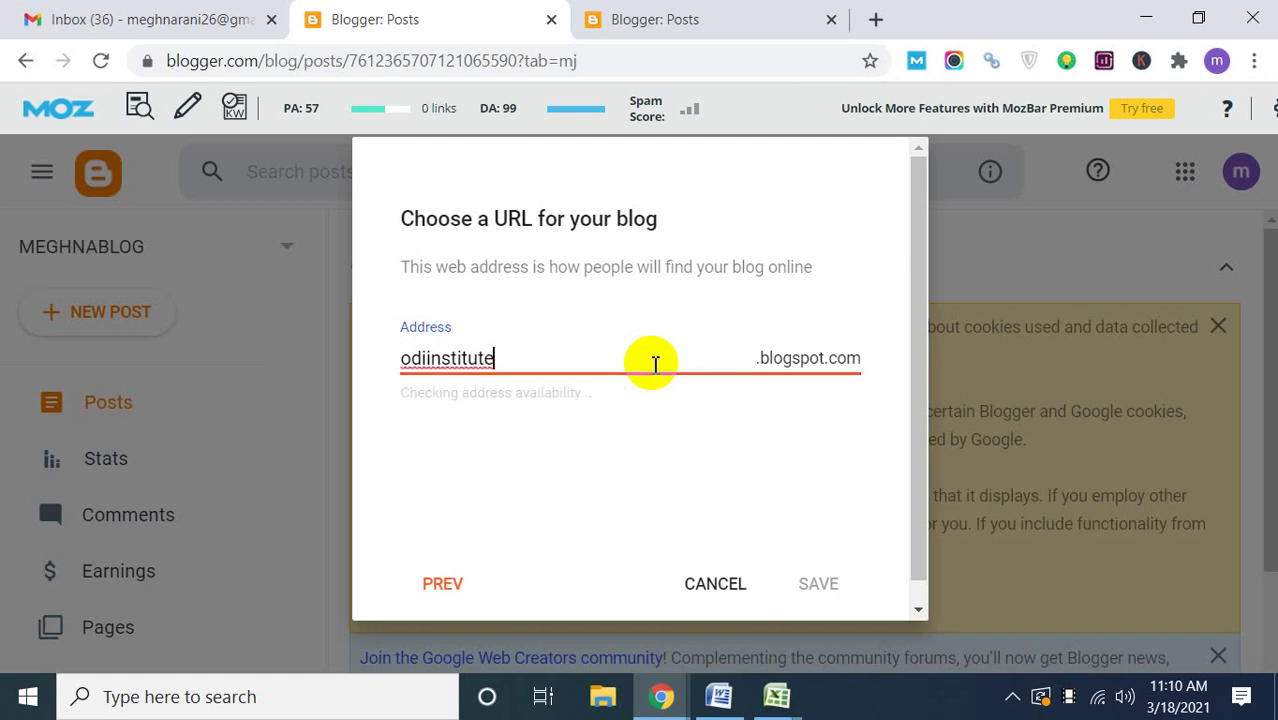
right_click(447, 362)
key("Escape")
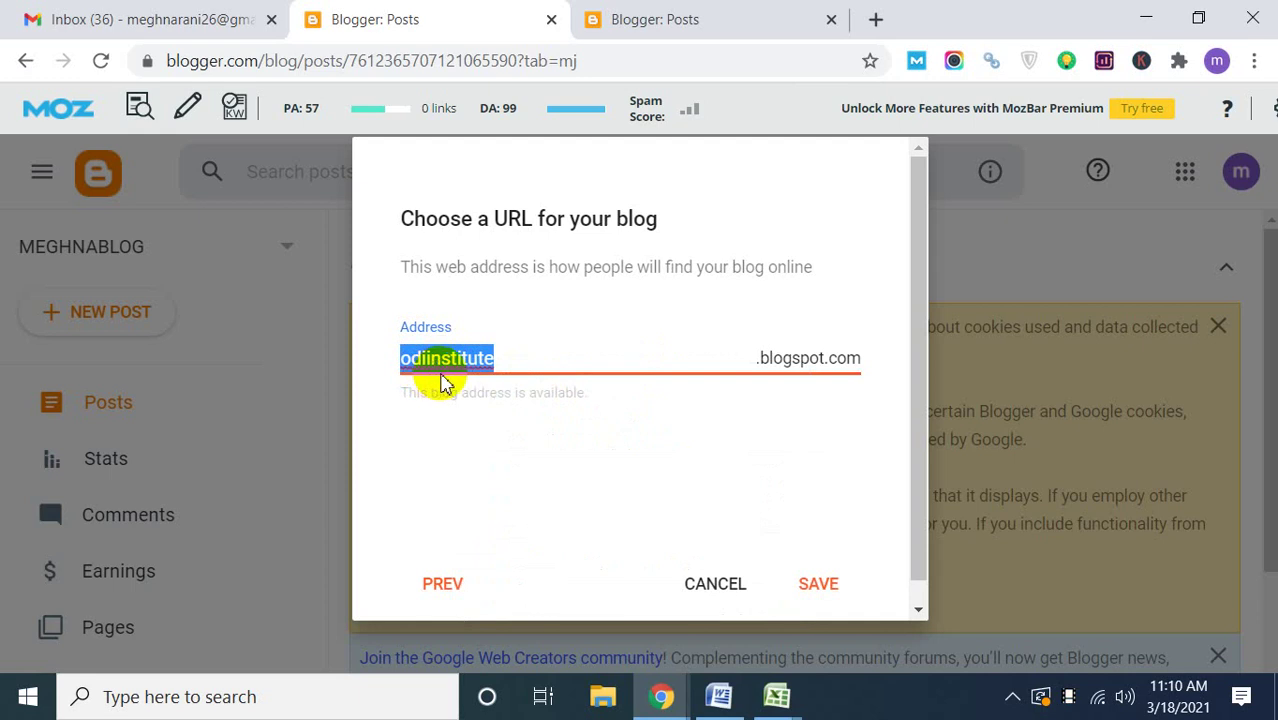
left_click(466, 502)
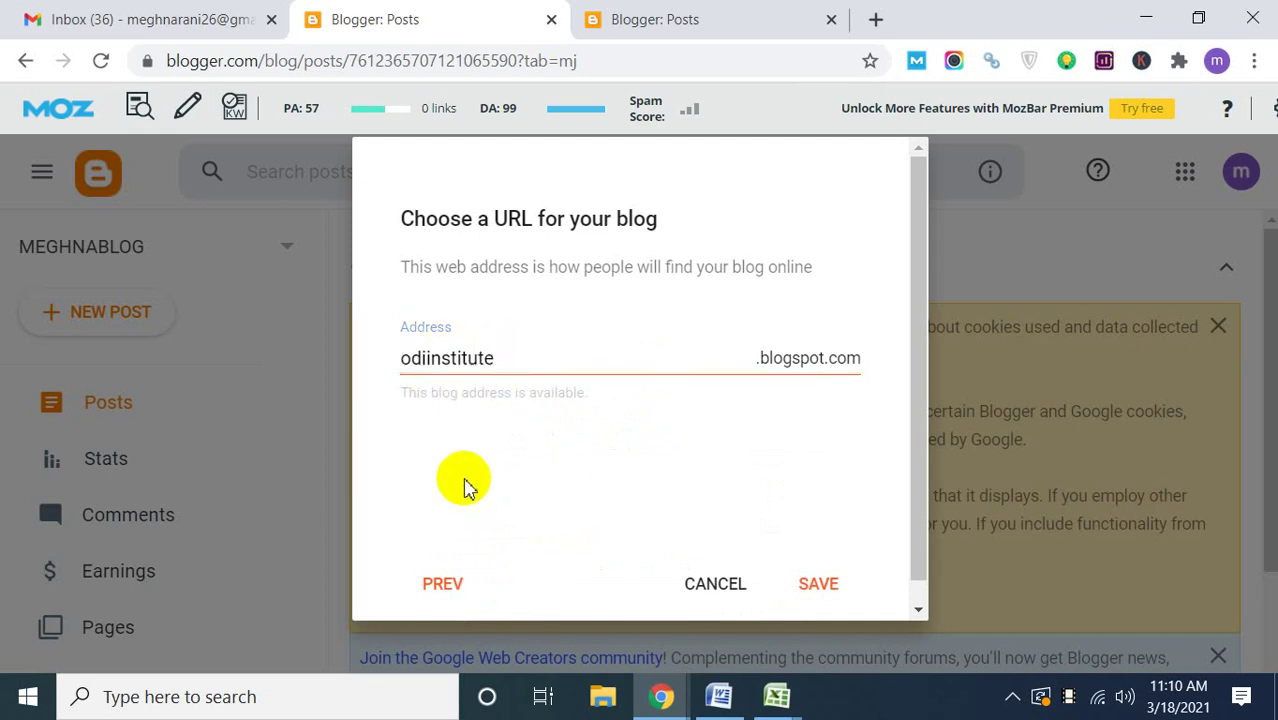
left_click(826, 583)
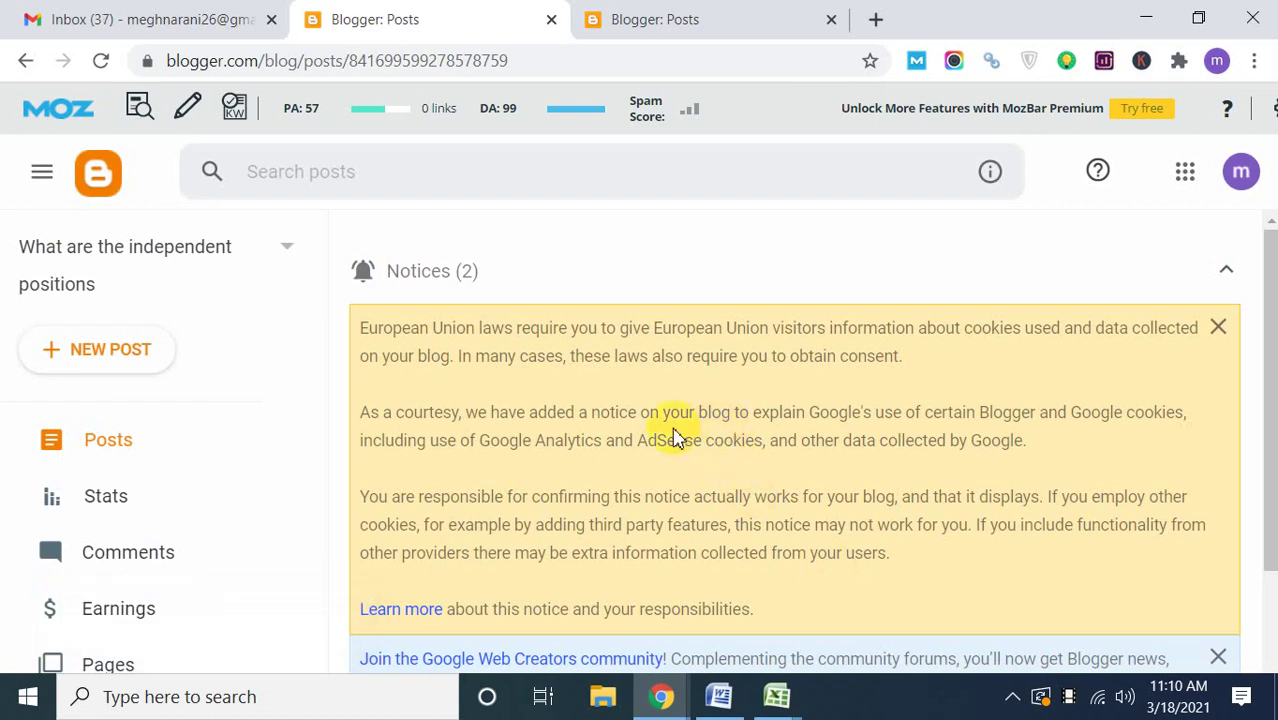
scroll(668, 432, "down", 2)
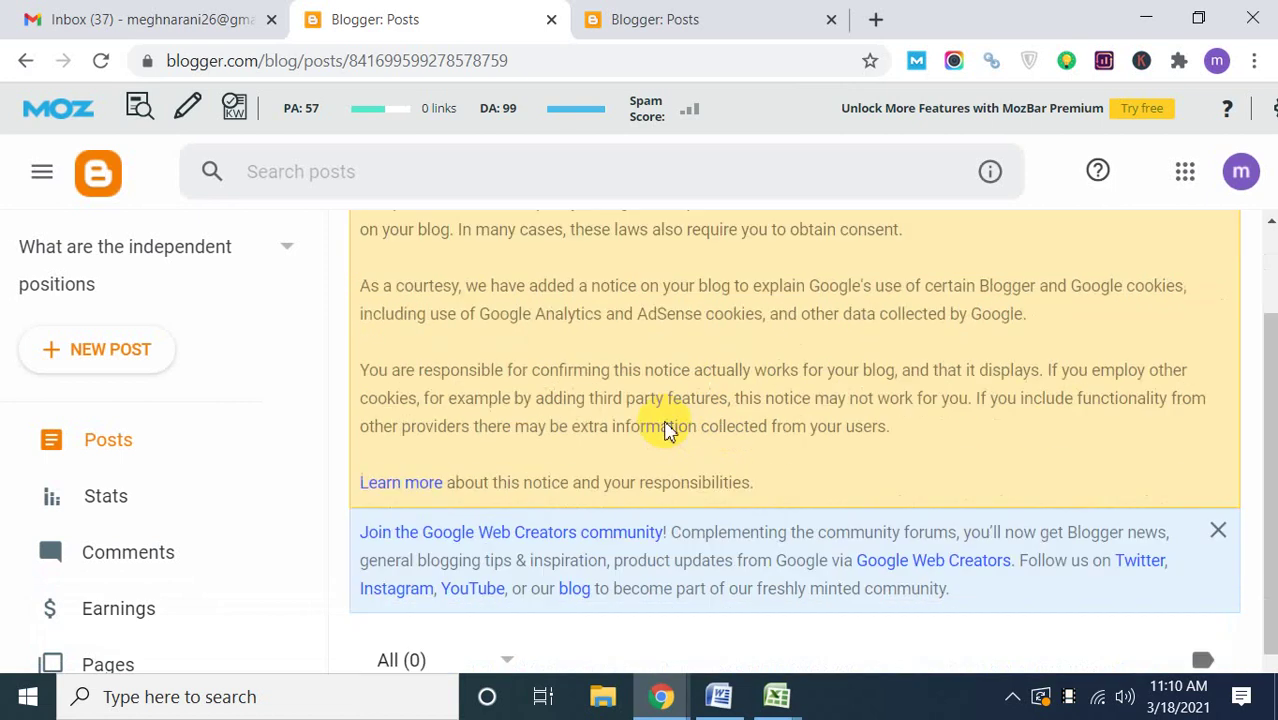
scroll(623, 415, "up", 2)
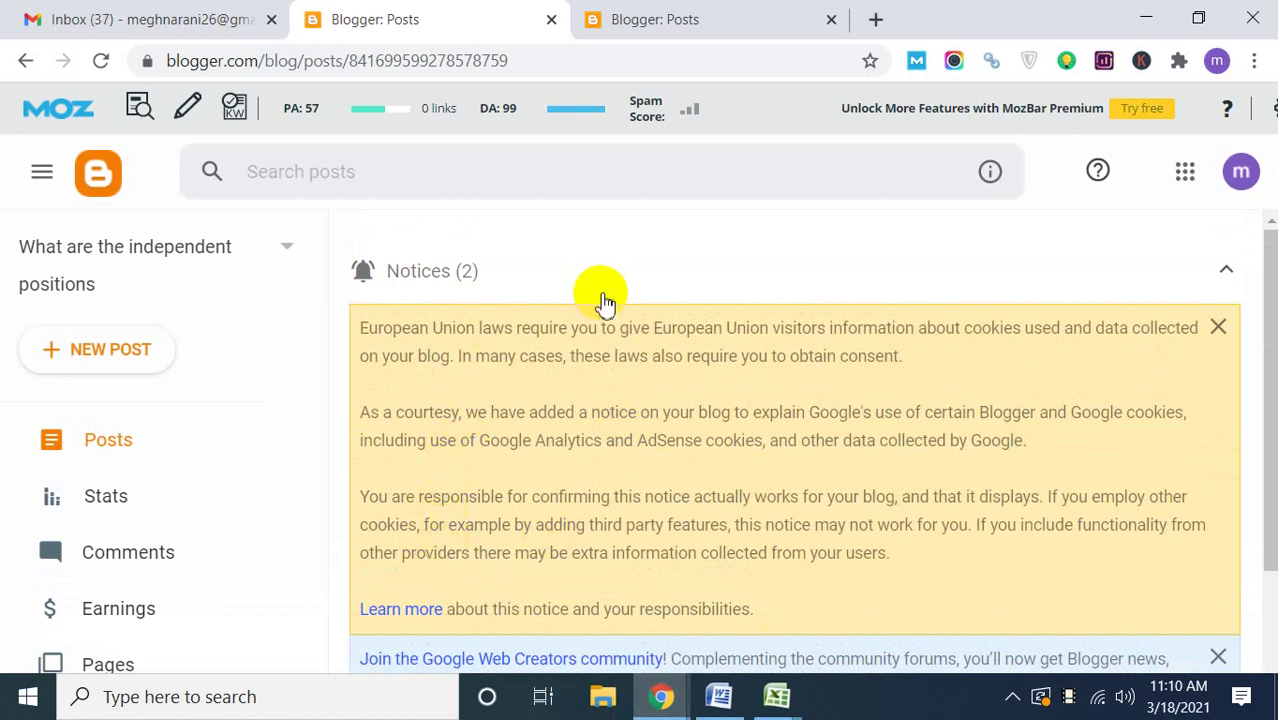
scroll(494, 277, "down", 1)
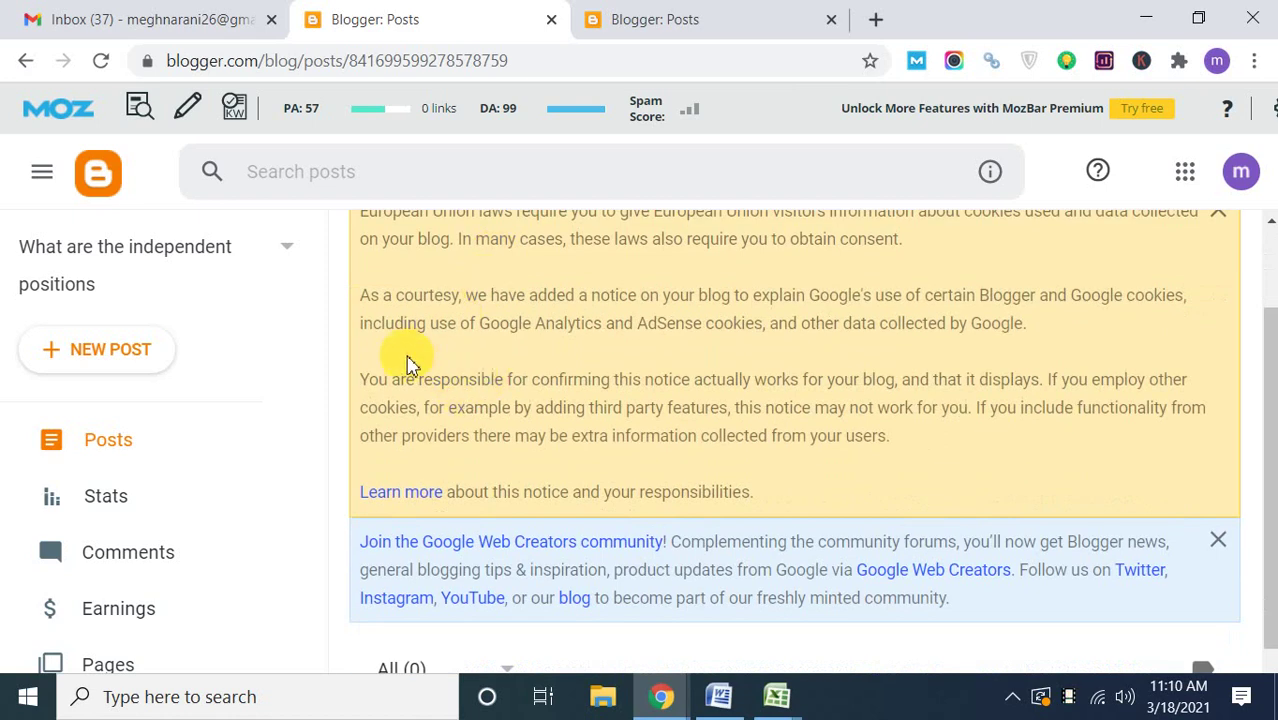
scroll(440, 414, "up", 1)
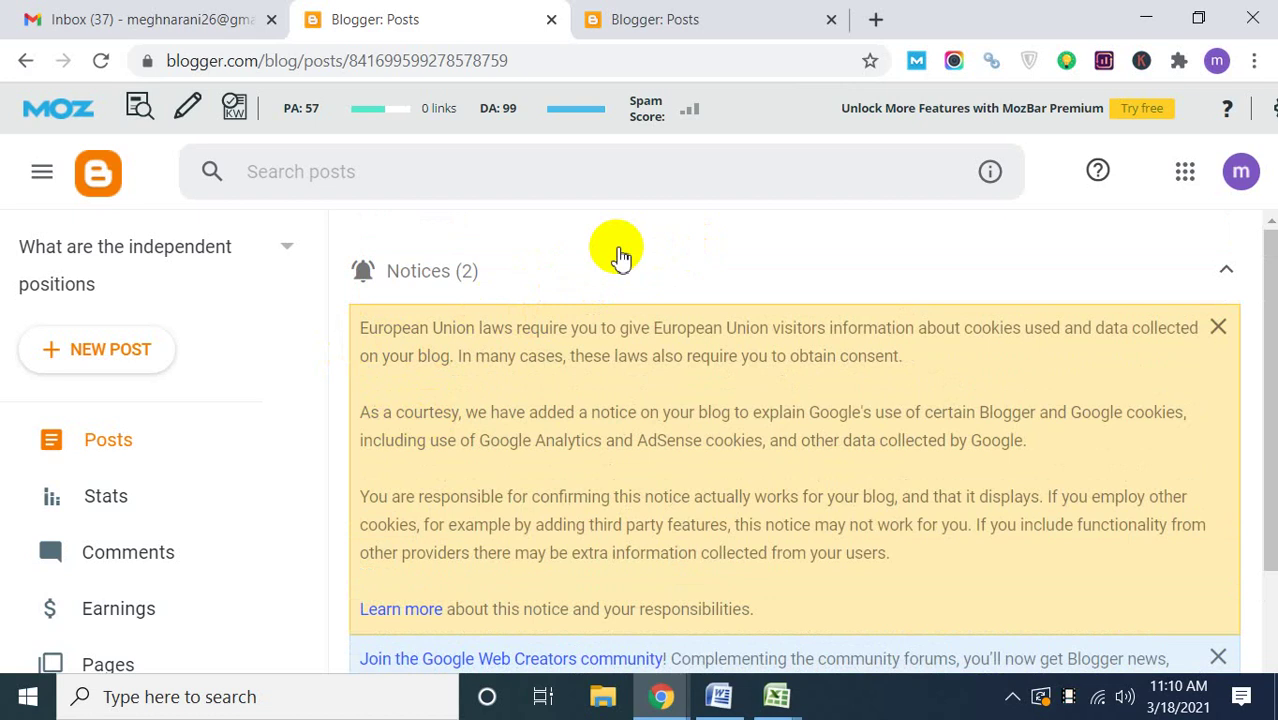
Switch to the Word document and copy the entire article text.
left_click(719, 697)
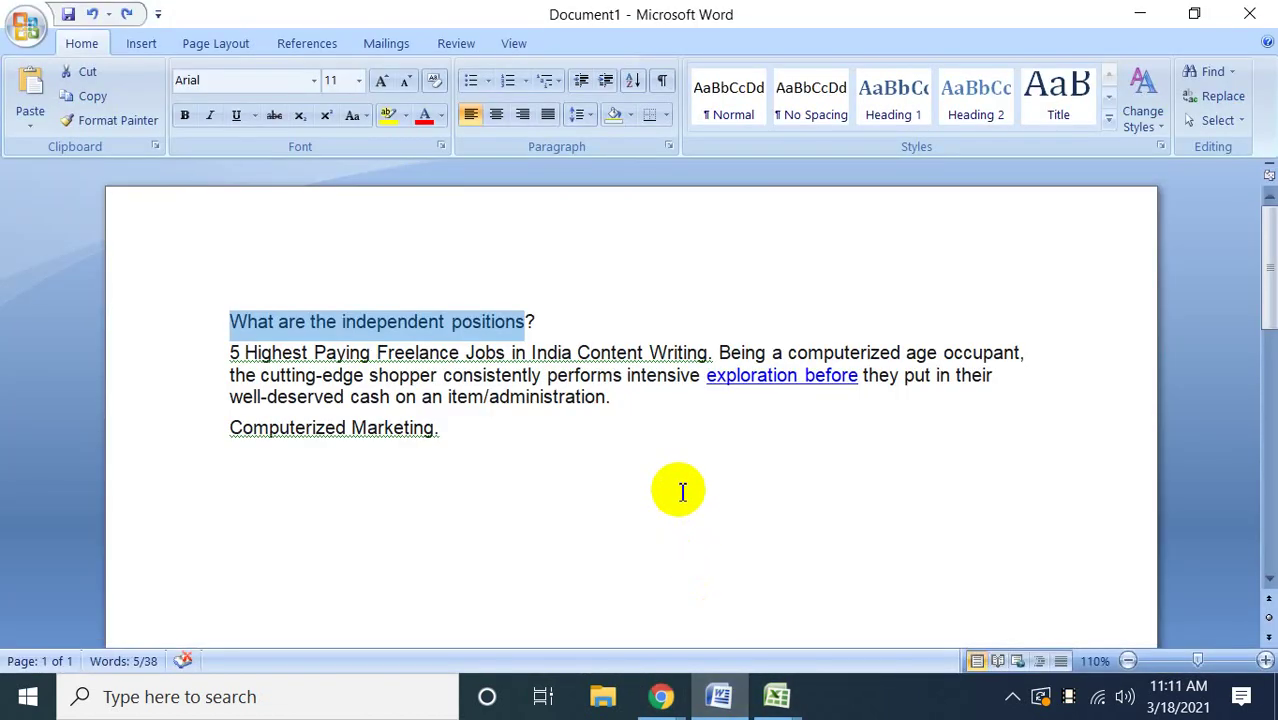
key("ctrl+a")
key("ctrl+c")
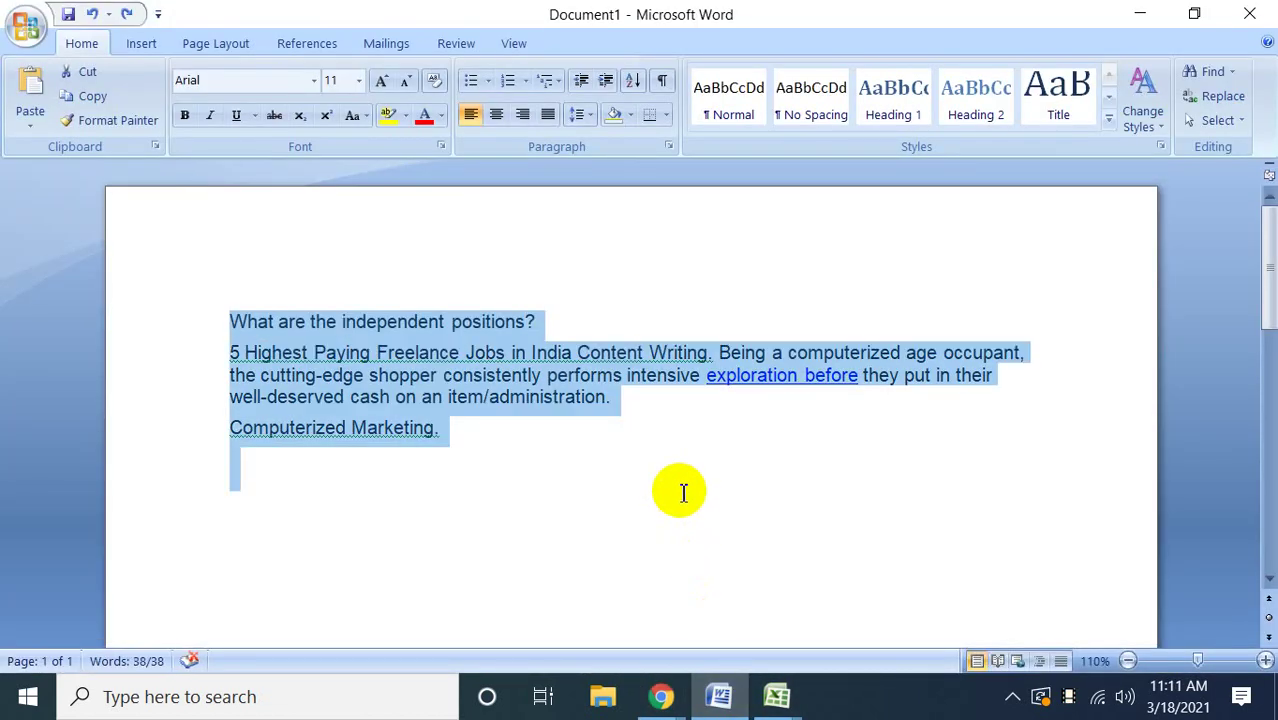
Switch back to Blogger in Chrome, start a new post and paste the article into its body.
left_click(661, 697)
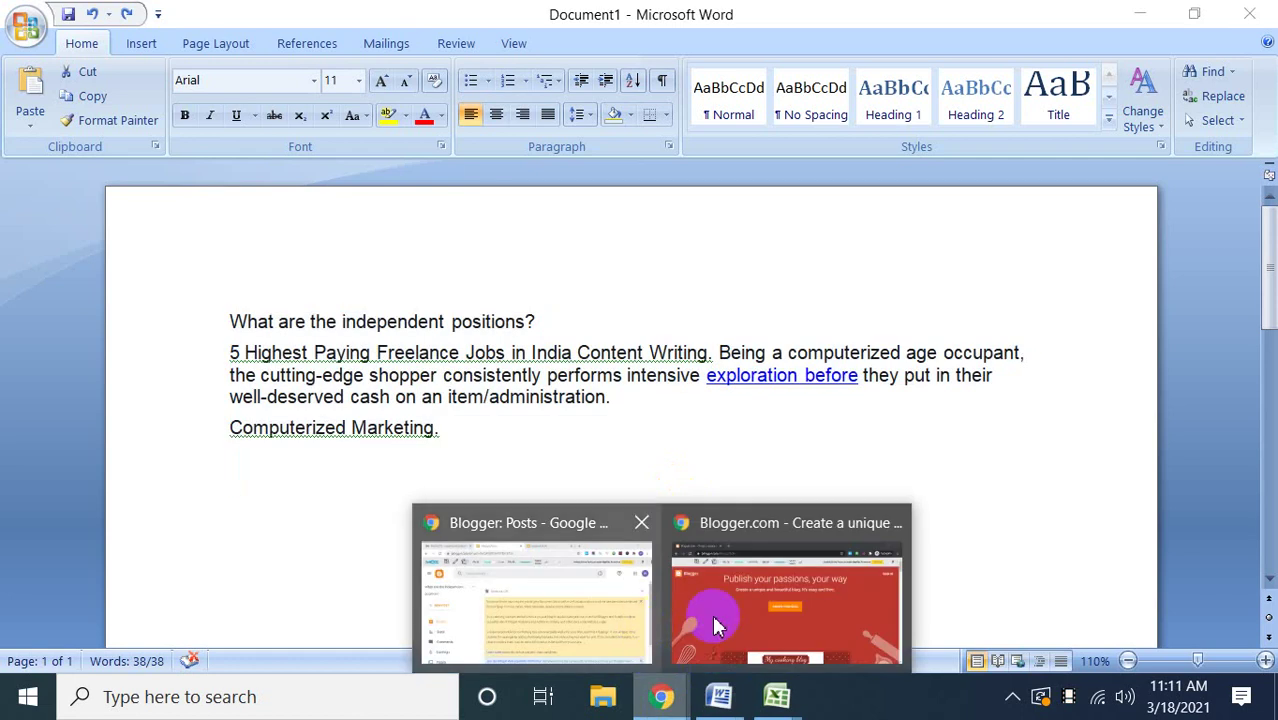
left_click(576, 628)
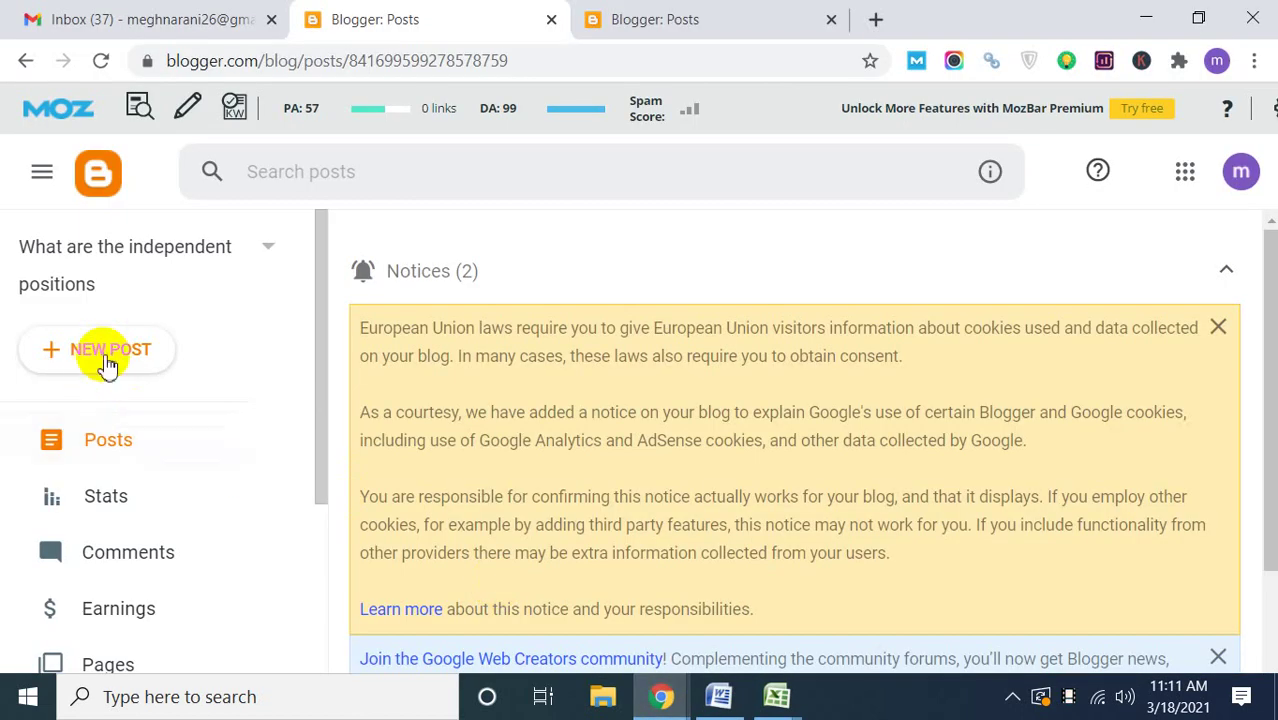
left_click(106, 358)
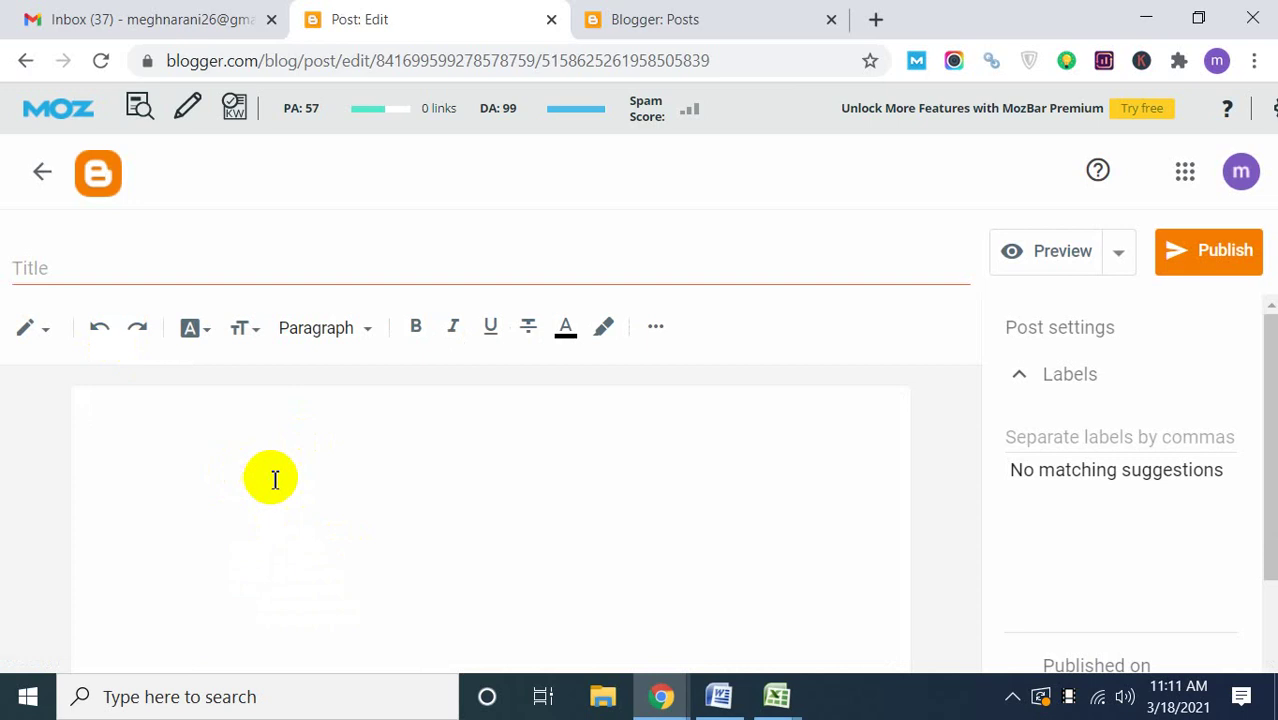
key("ctrl+v")
Move the line "What are the independent positions?" from the post body into the post's title.
left_click_drag(372, 455, 86, 452)
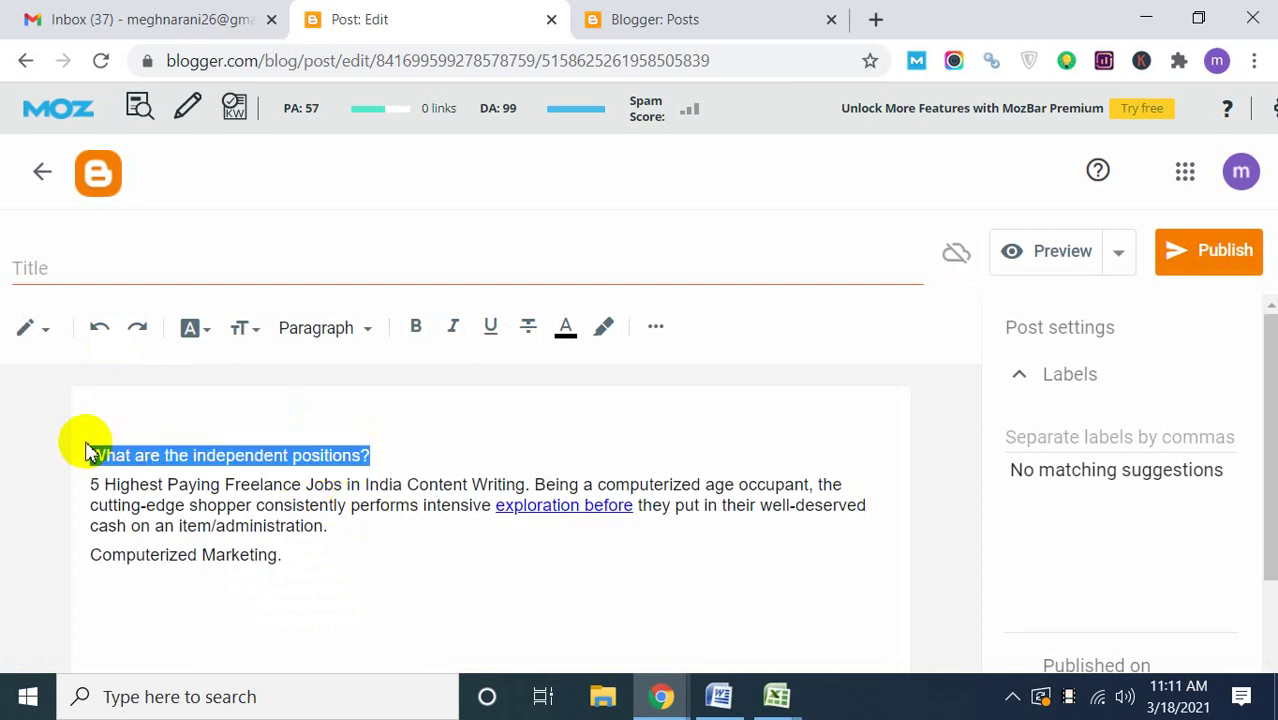
key("ctrl+x")
left_click(50, 265)
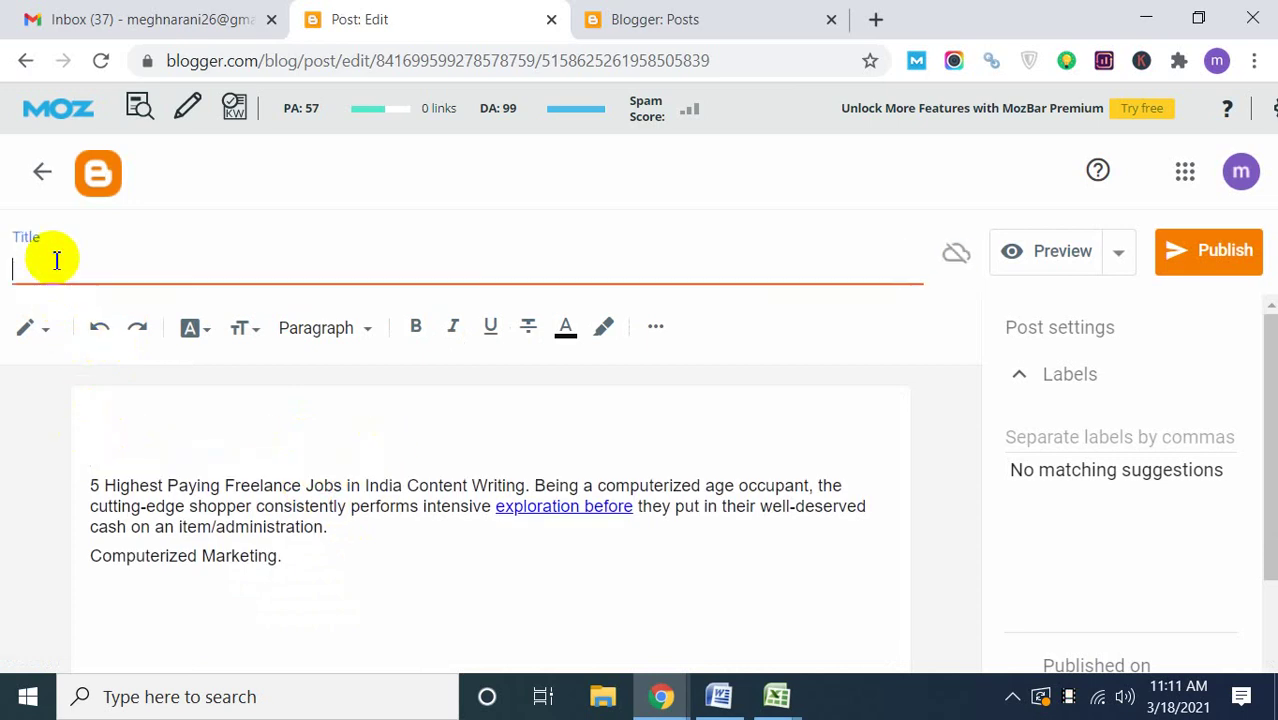
key("ctrl+v")
Upload the seoclerk image from the Downloads folder and insert it above the article text.
left_click(110, 430)
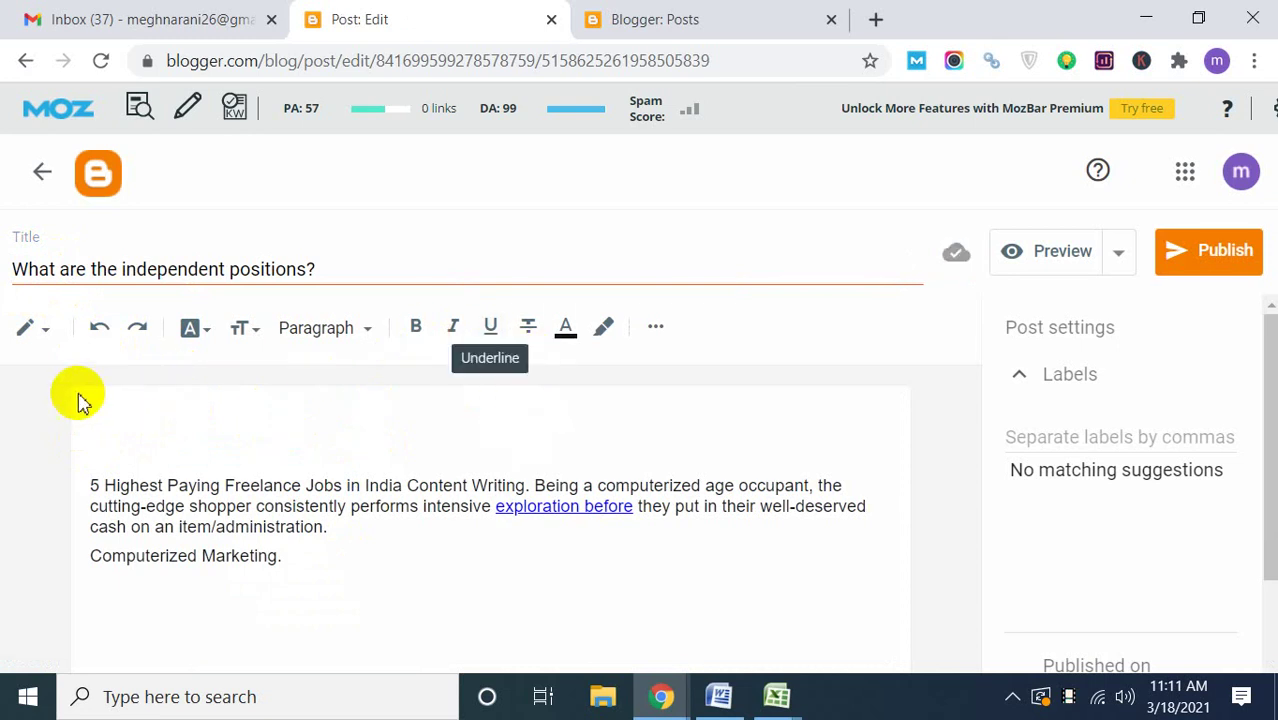
key("ctrl+minus")
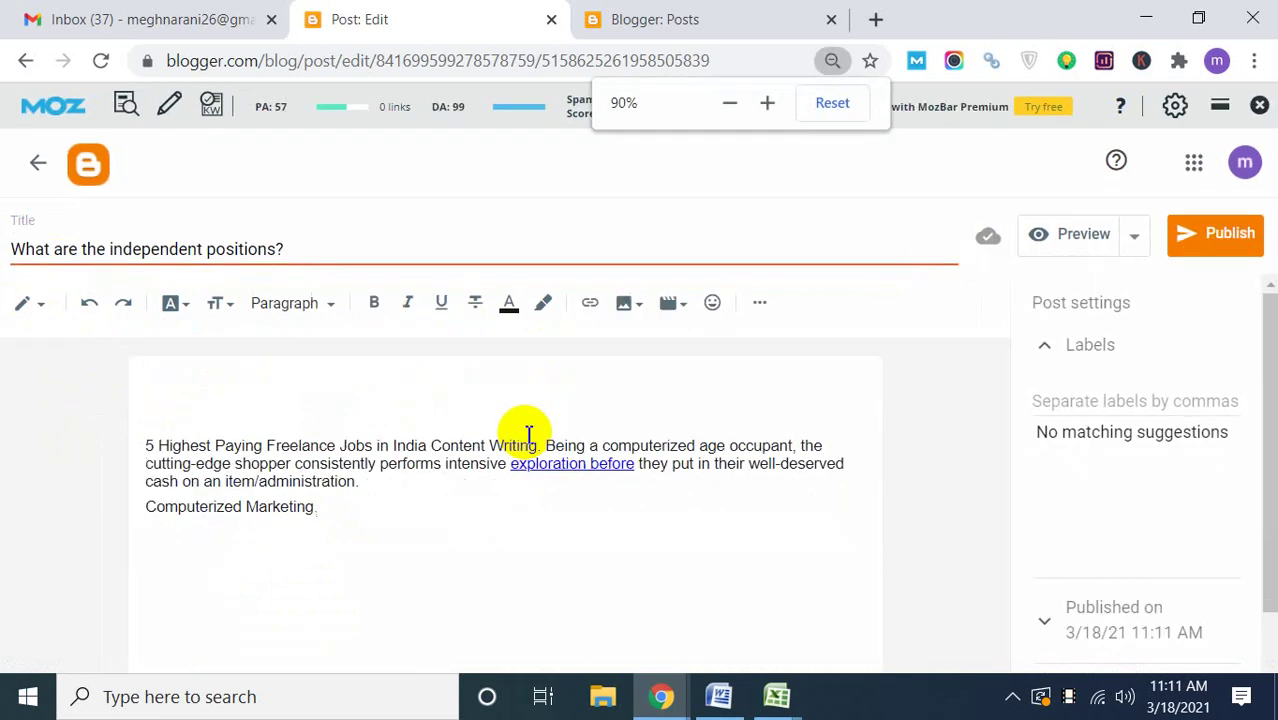
left_click(625, 310)
left_click(728, 371)
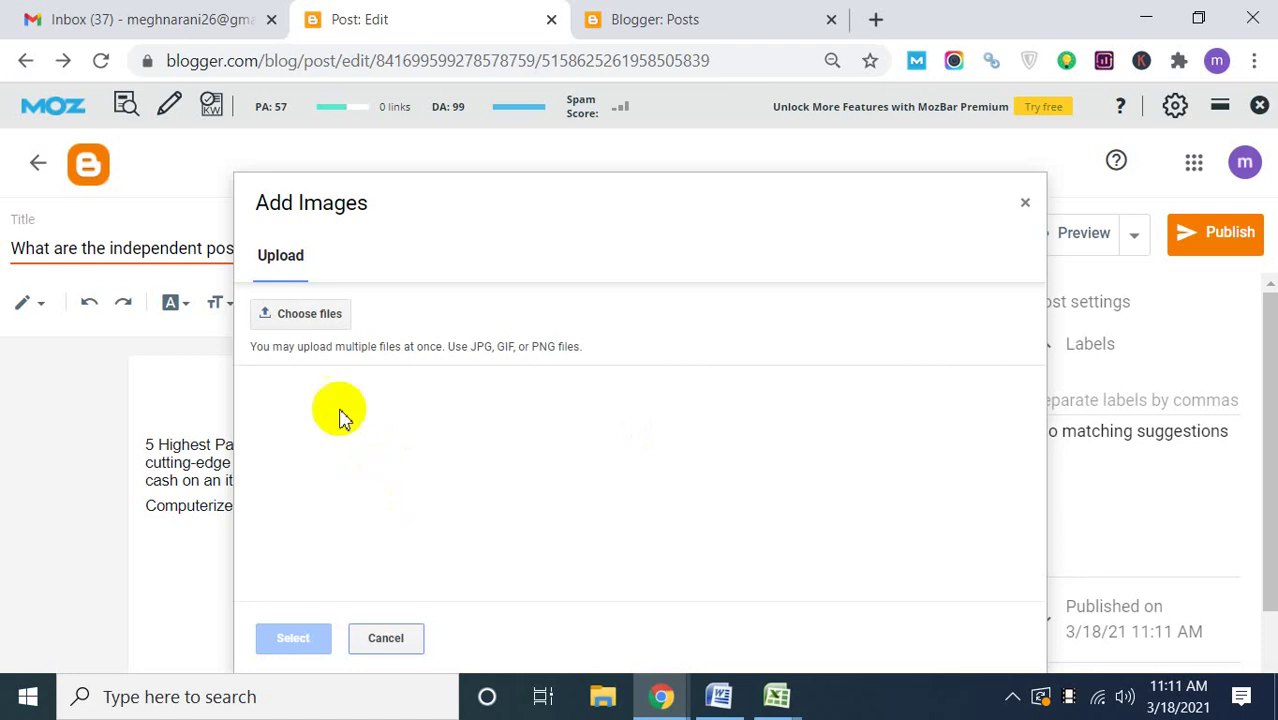
left_click(306, 324)
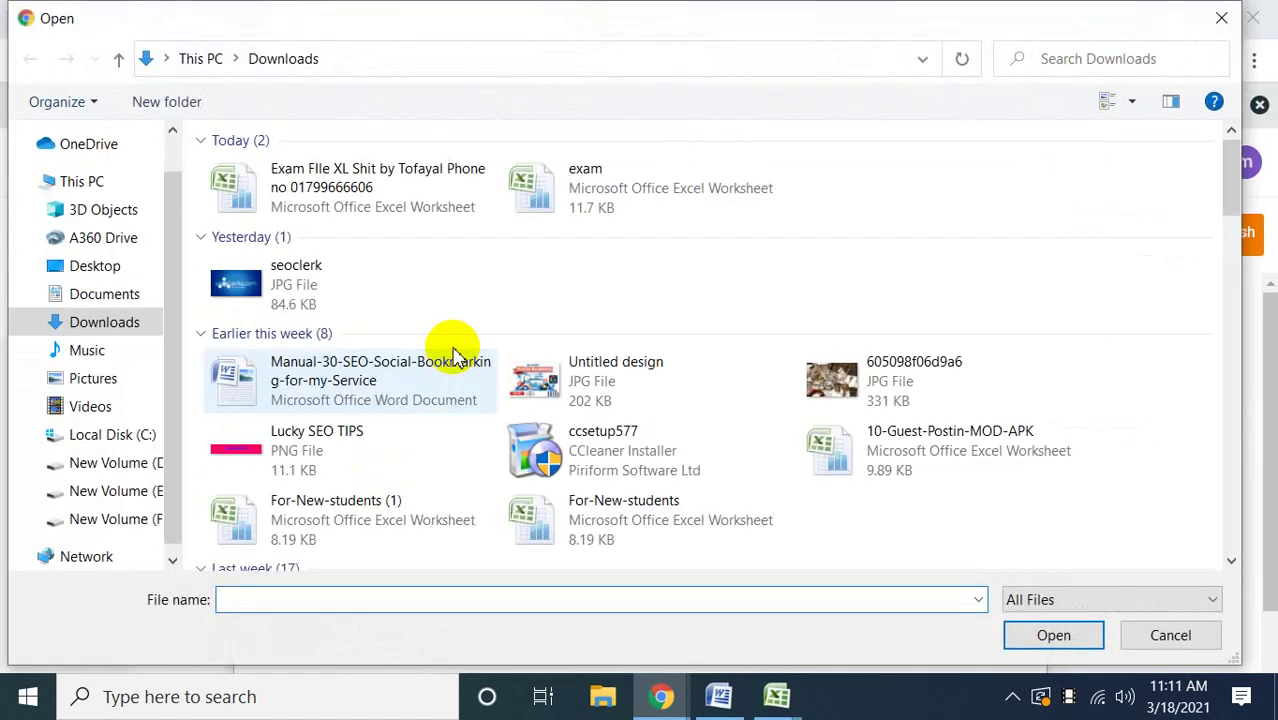
left_click(273, 293)
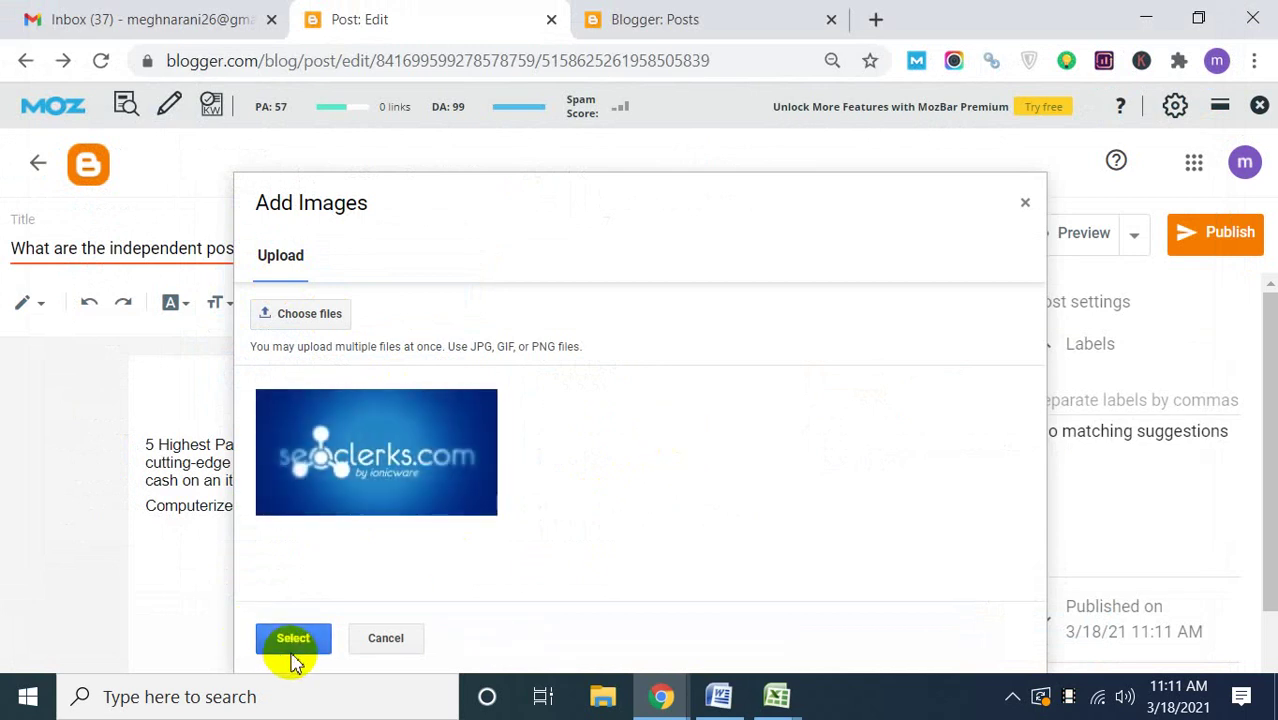
left_click(293, 640)
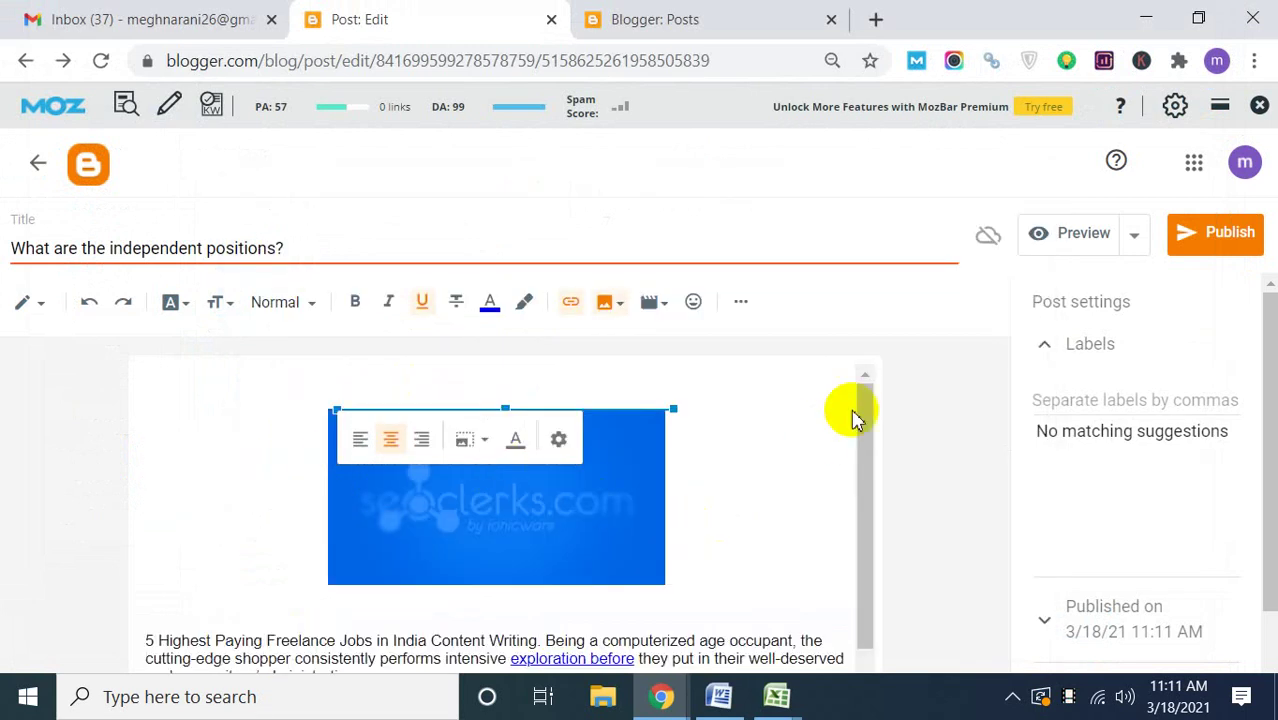
Publish the post and open its live page from the posts list.
left_click(1234, 236)
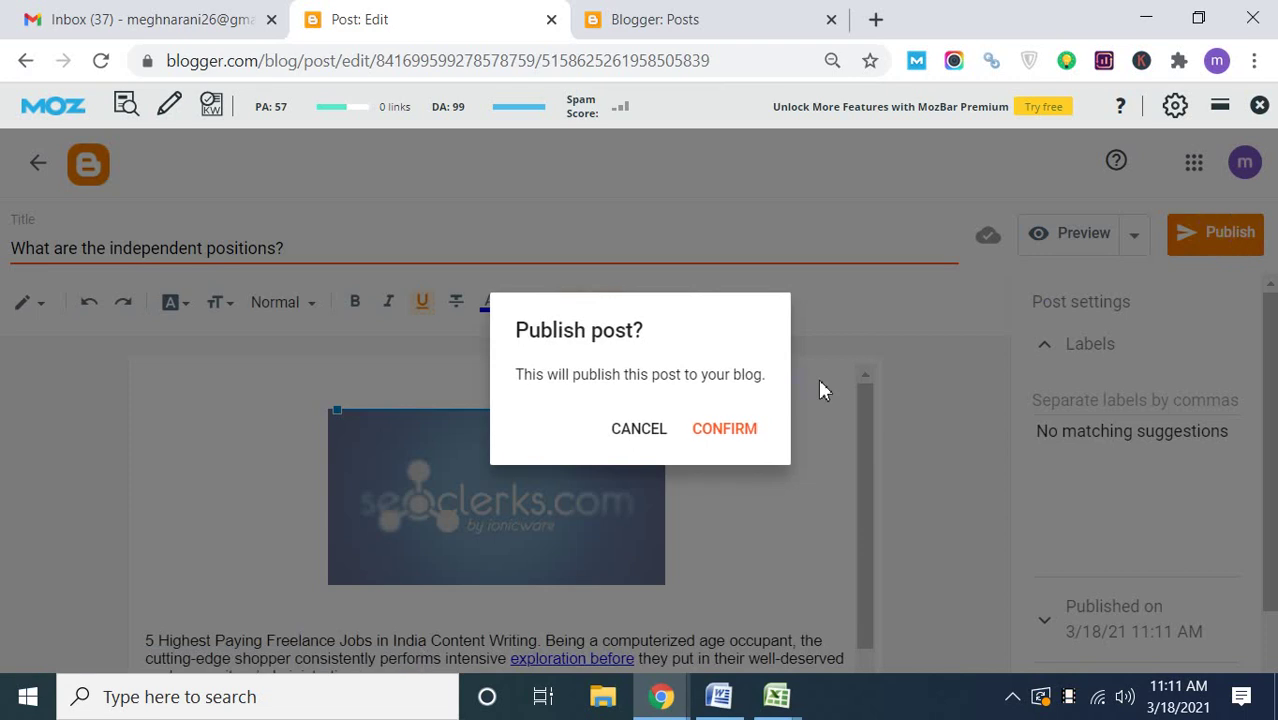
left_click(736, 430)
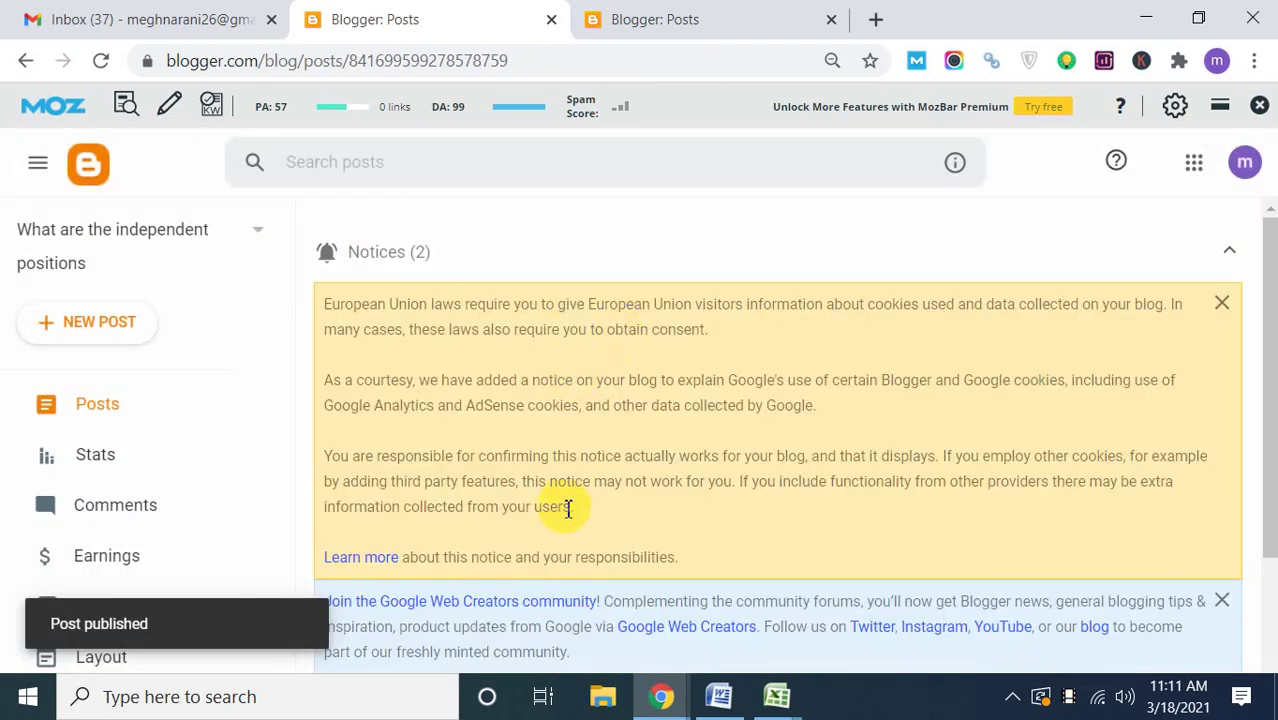
scroll(559, 508, "down", 2)
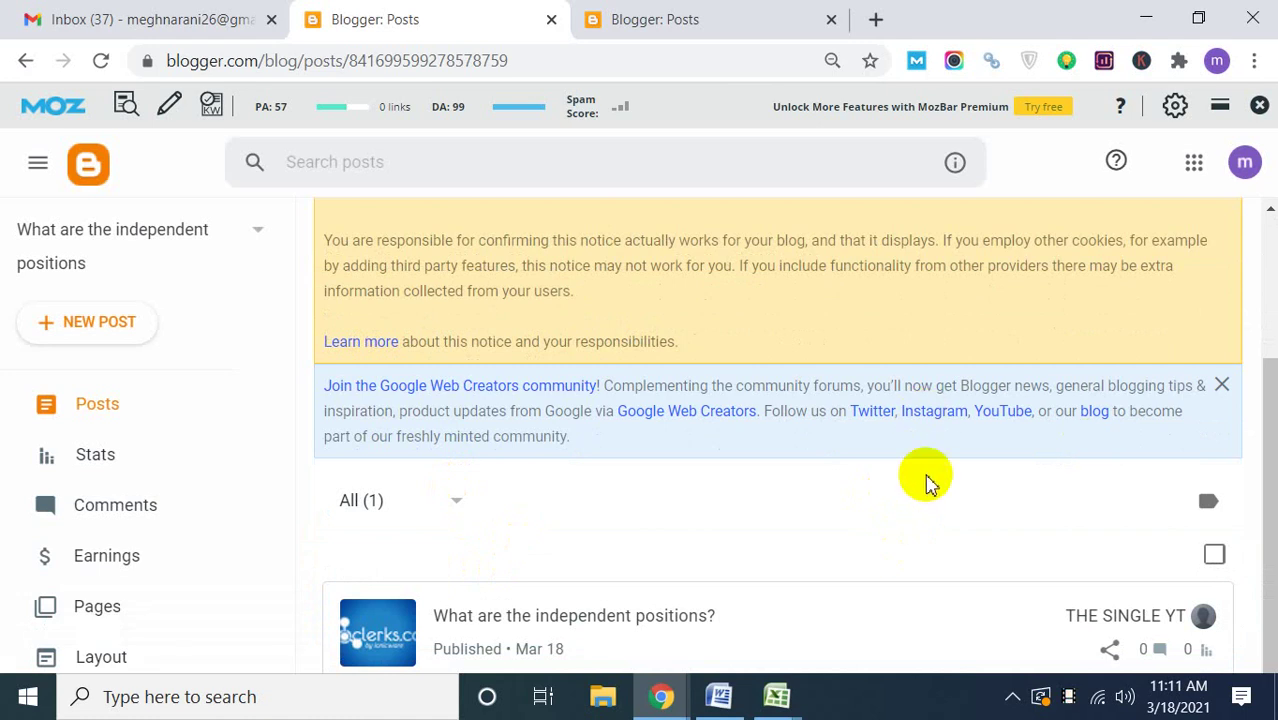
key("ctrl+minus")
key("ctrl+minus")
key("ctrl+minus")
key("ctrl+minus")
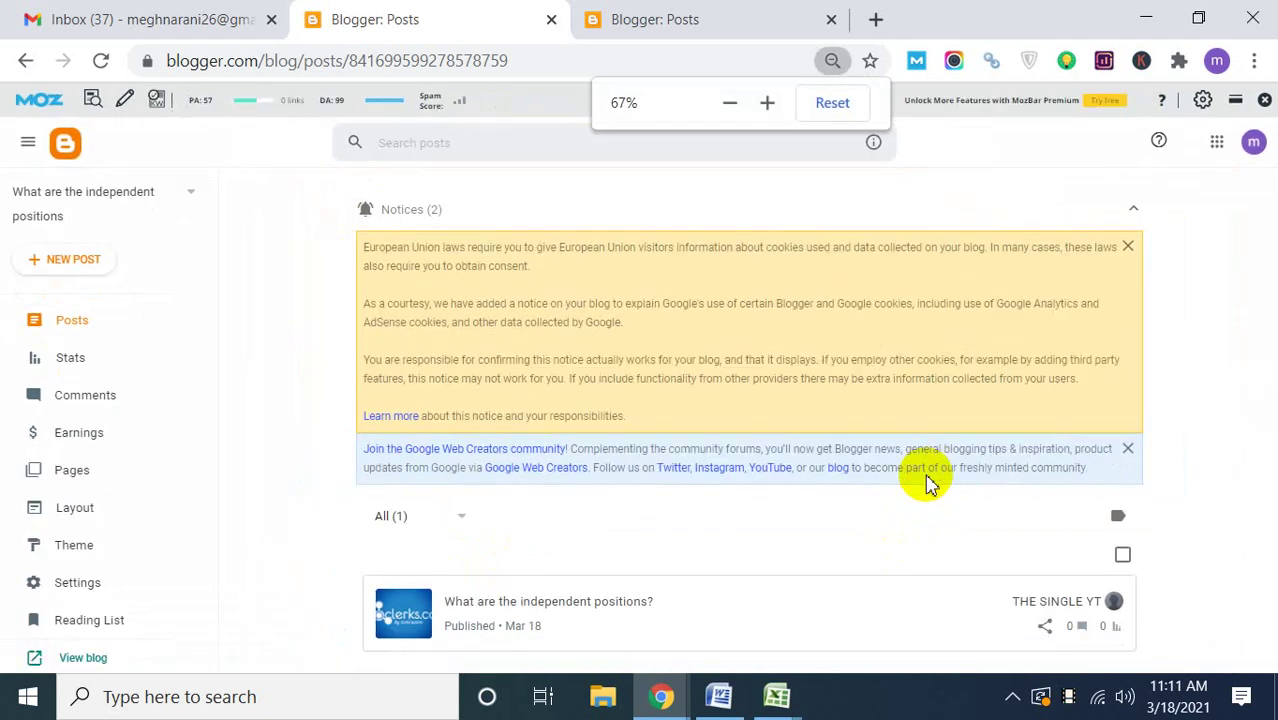
mouse_move(984, 633)
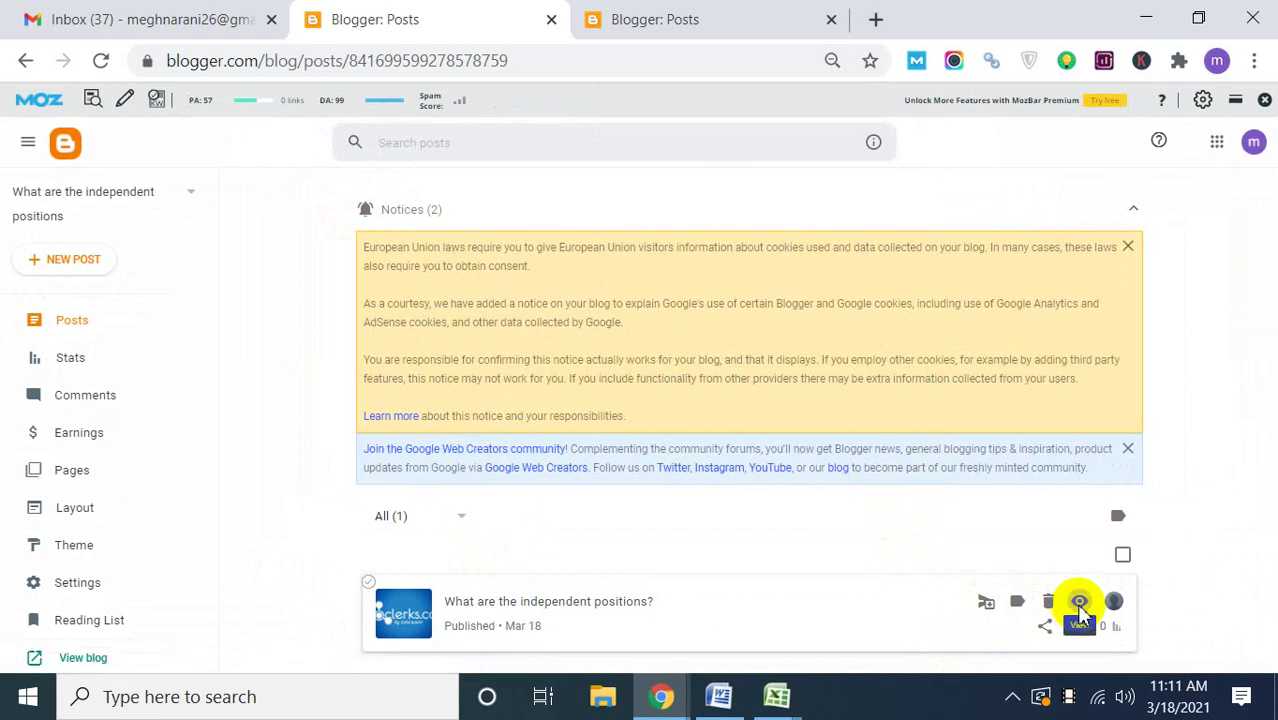
left_click(1078, 602)
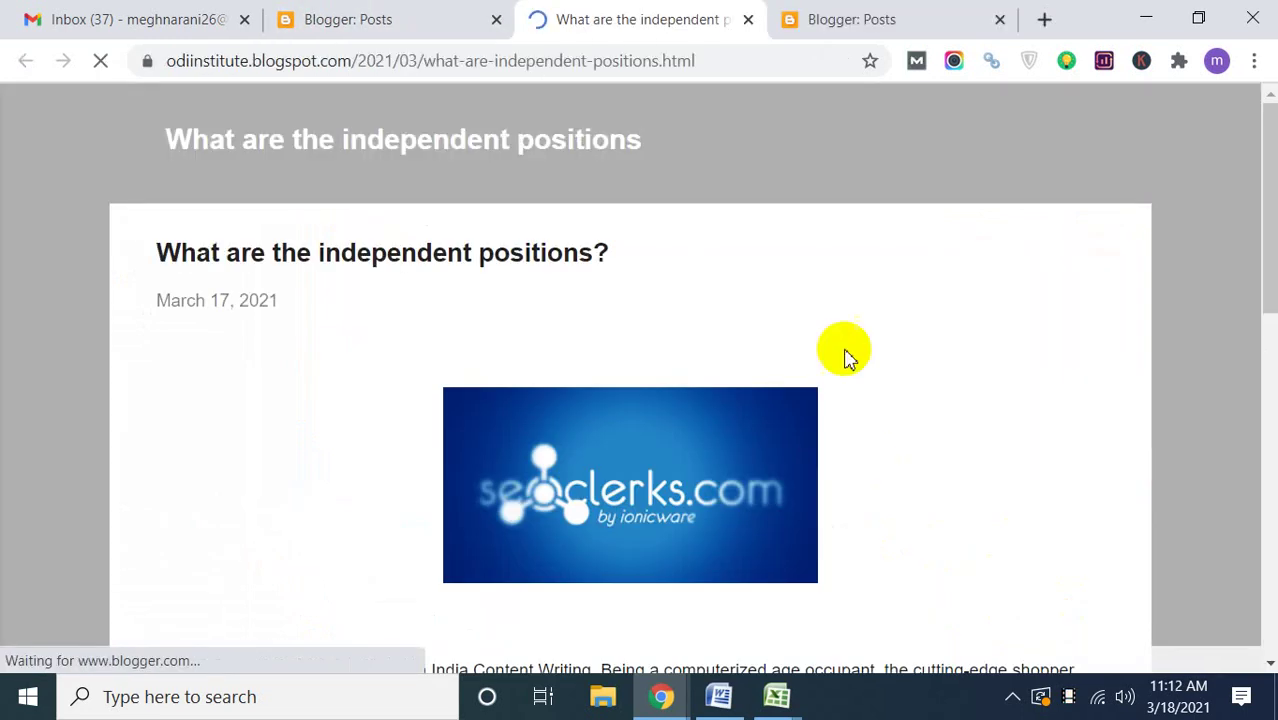
Copy the live post's URL and open it in a new incognito window.
left_click(730, 66)
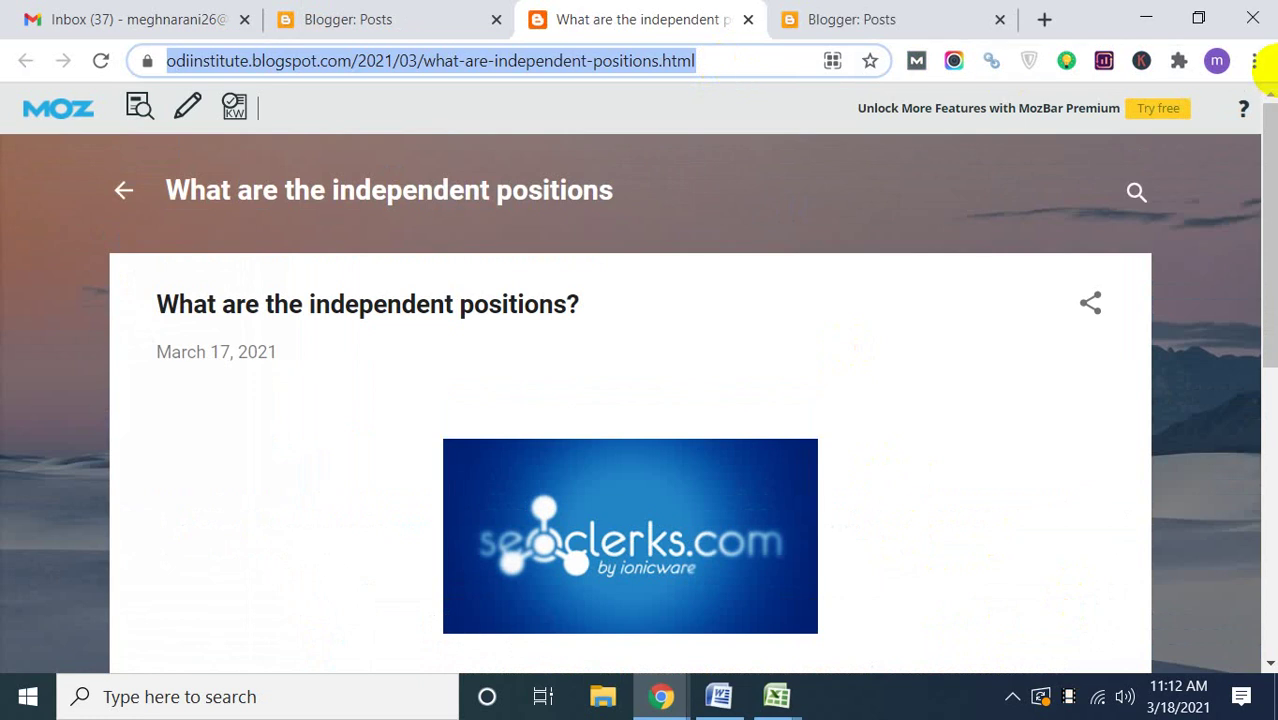
left_click(1253, 62)
left_click(1115, 160)
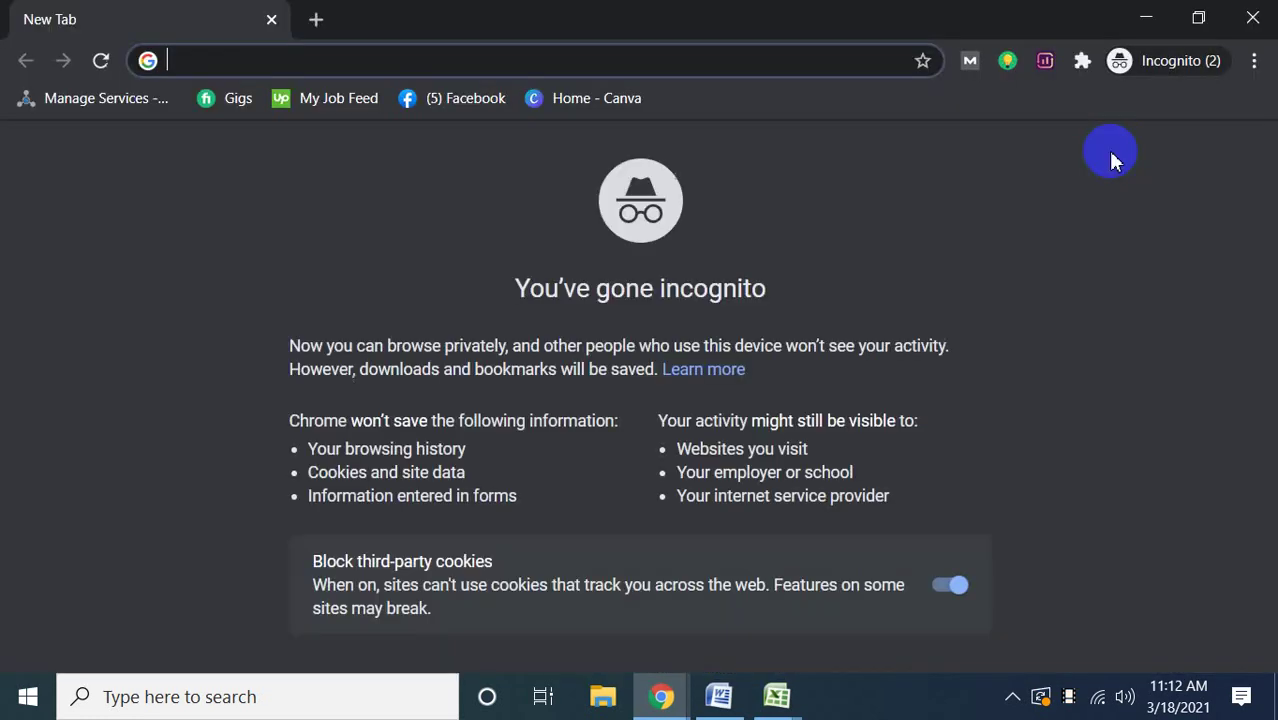
key("ctrl+v")
key("Return")
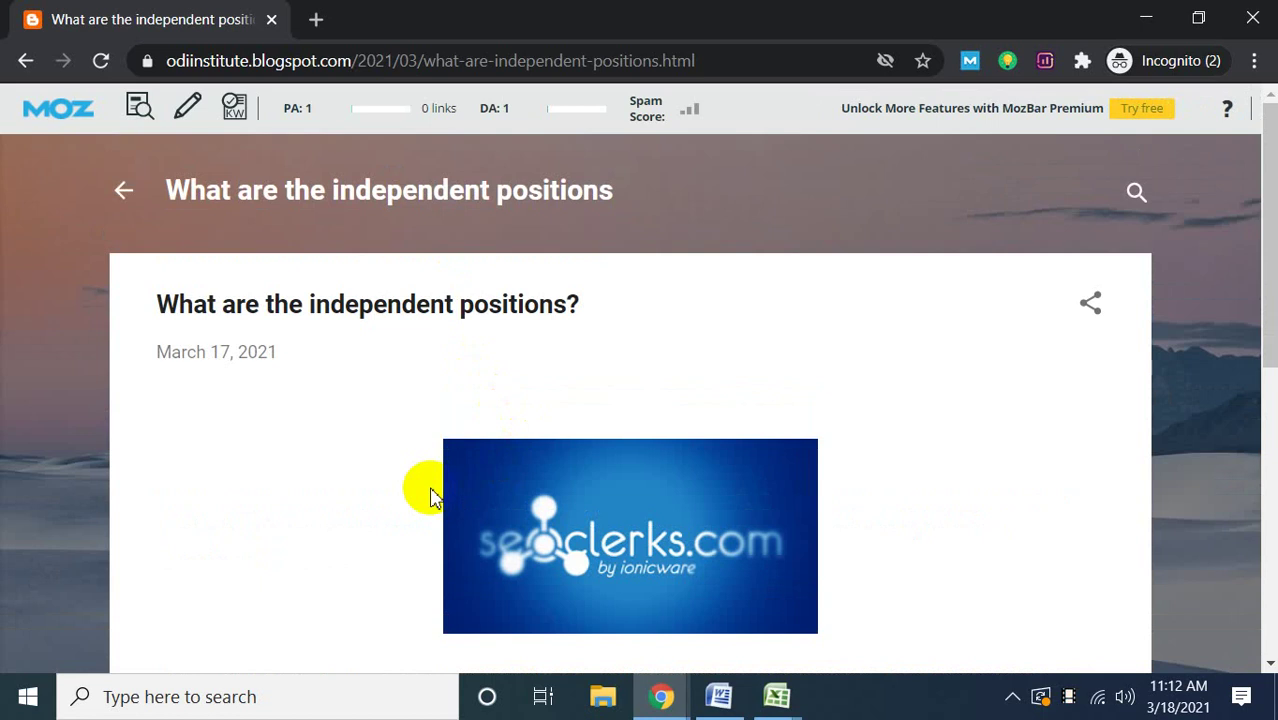
Switch to the Guest post Exam workbook in Excel and paste the live post URL into cell B9.
left_click(784, 699)
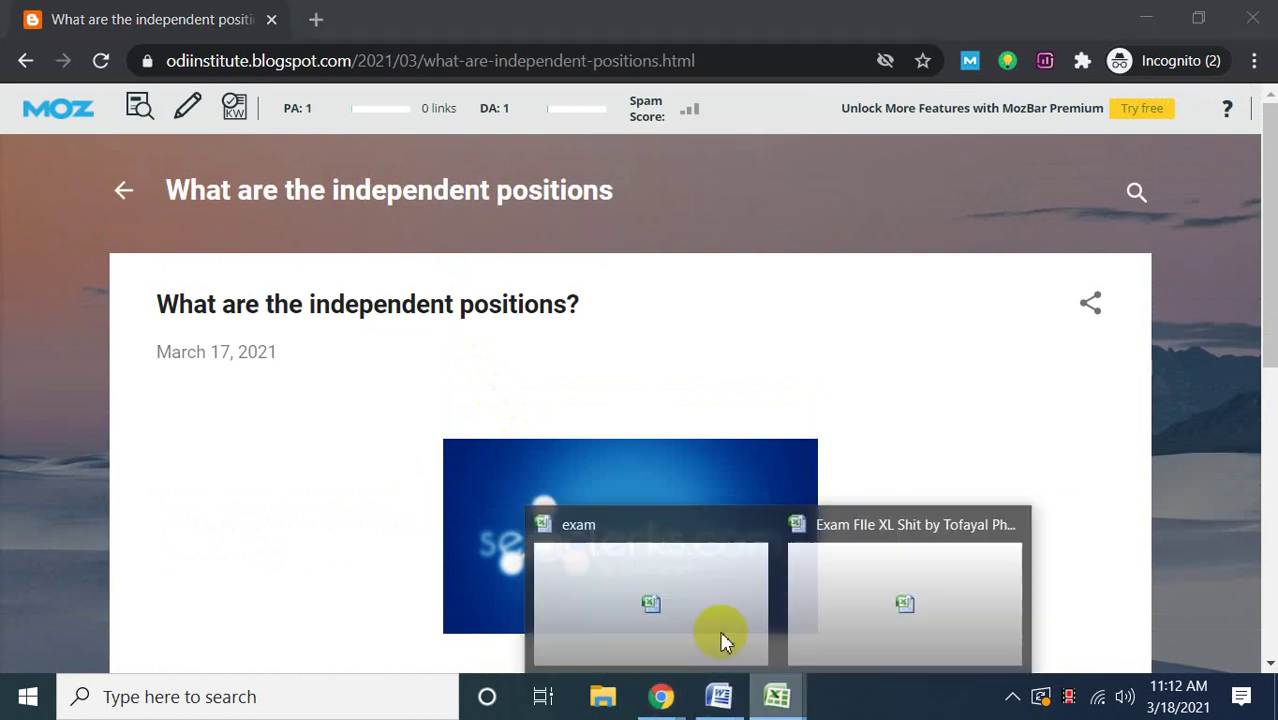
left_click(900, 612)
left_click(397, 445)
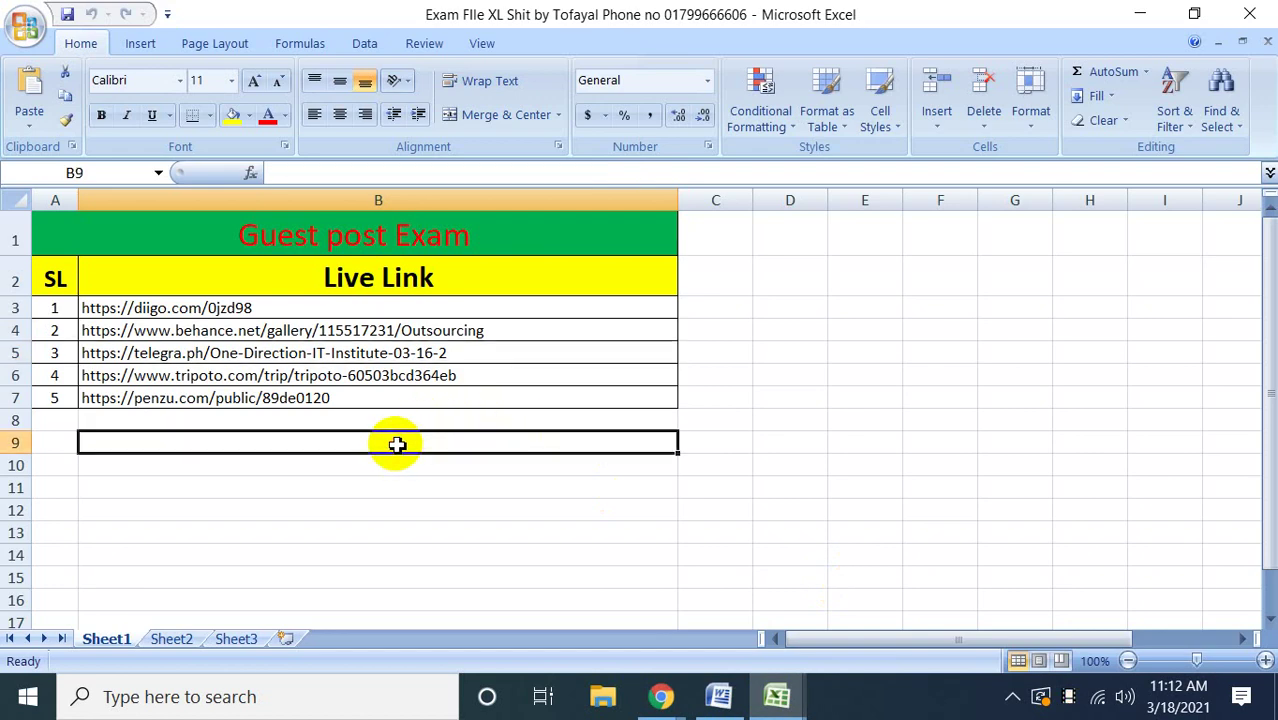
key("ctrl+v")
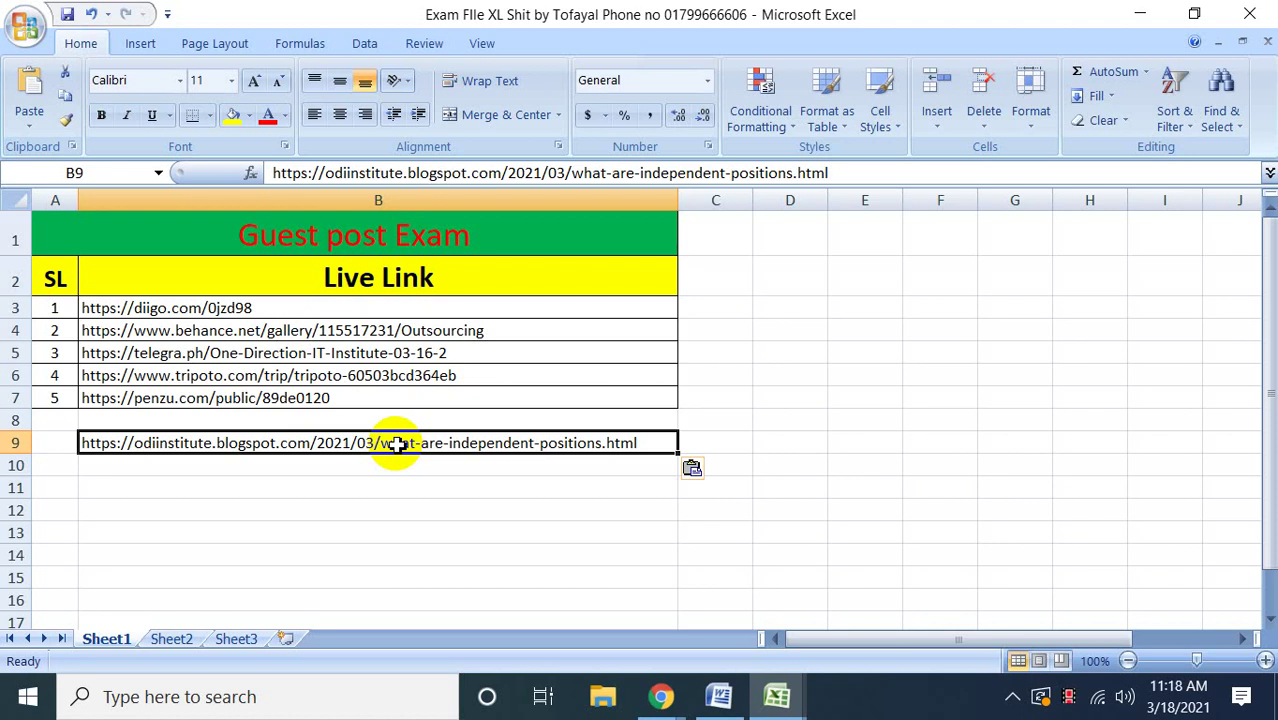
Switch to the Word document, delete all its text and write "Your website url" as the first line.
left_click(716, 700)
left_click(446, 450)
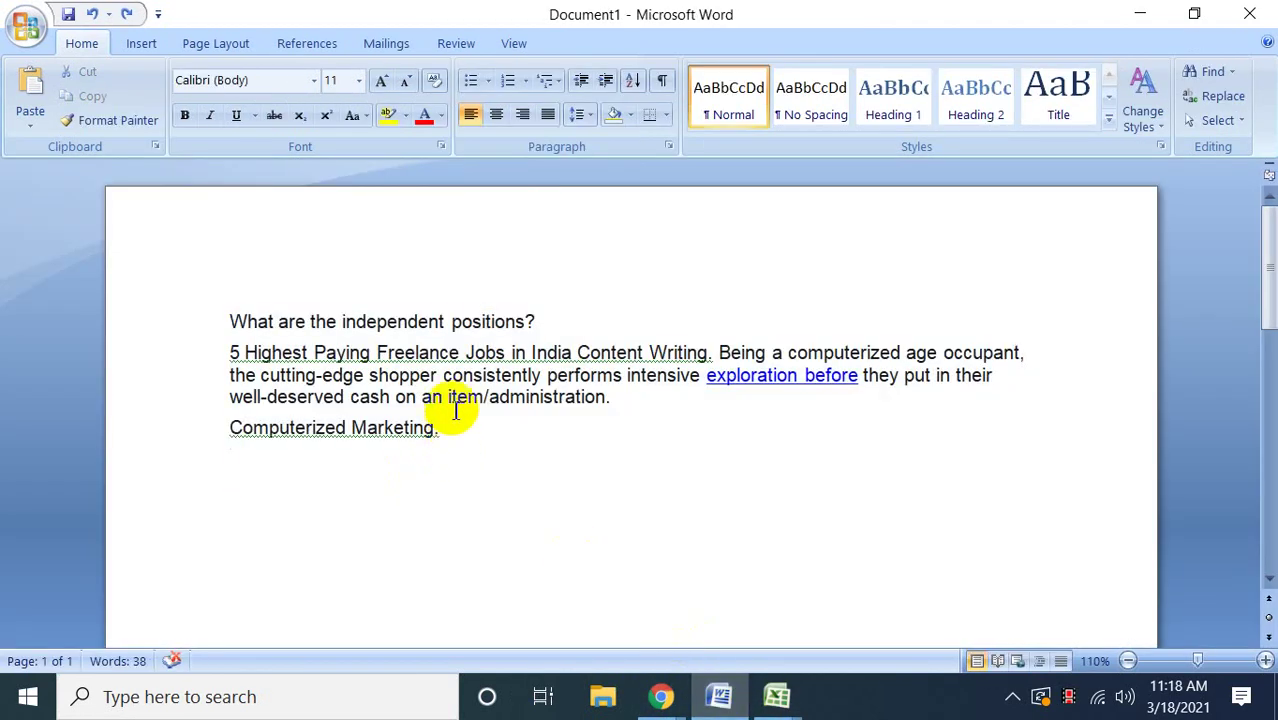
key("ctrl+a")
key("BackSpace")
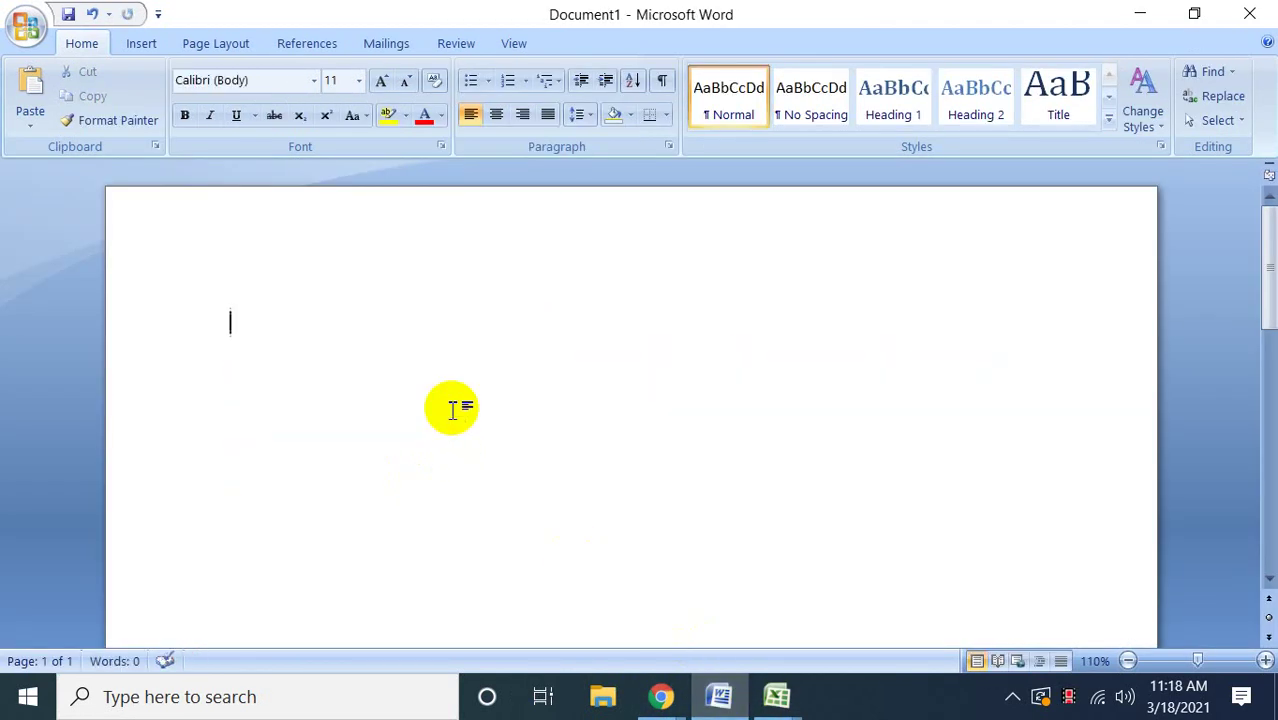
type("Your w")
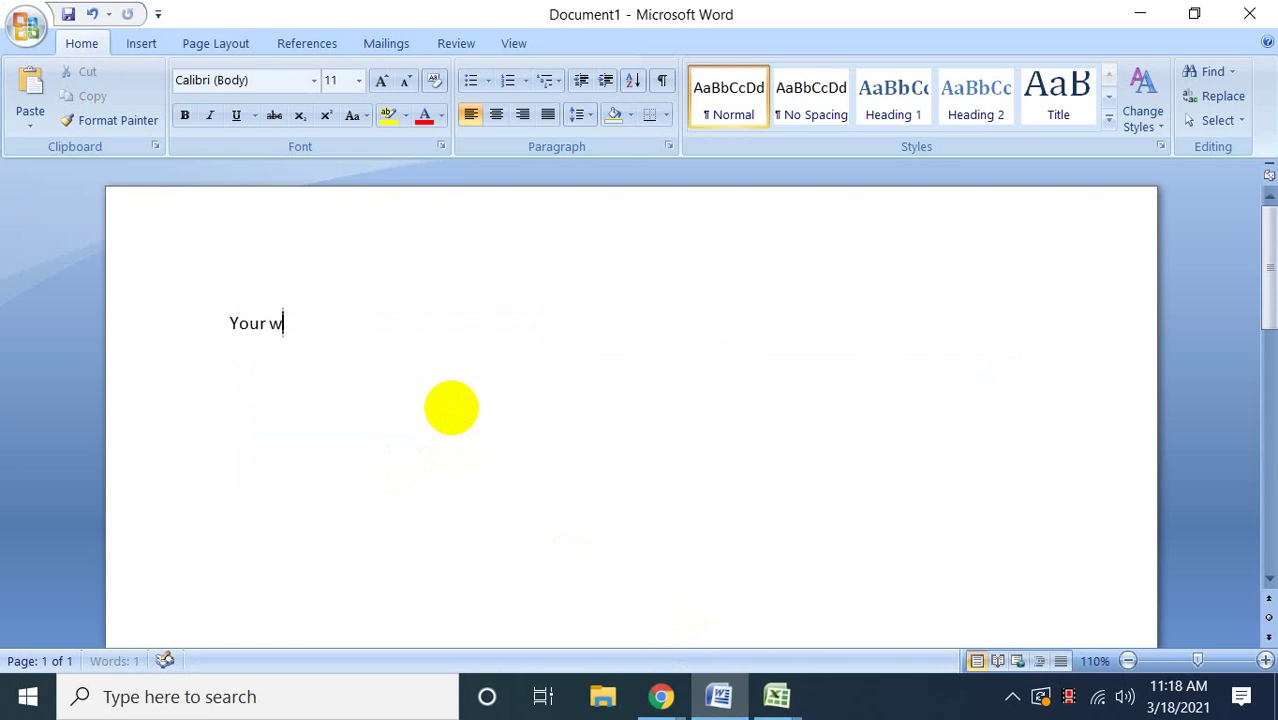
type("ebs")
type("url")
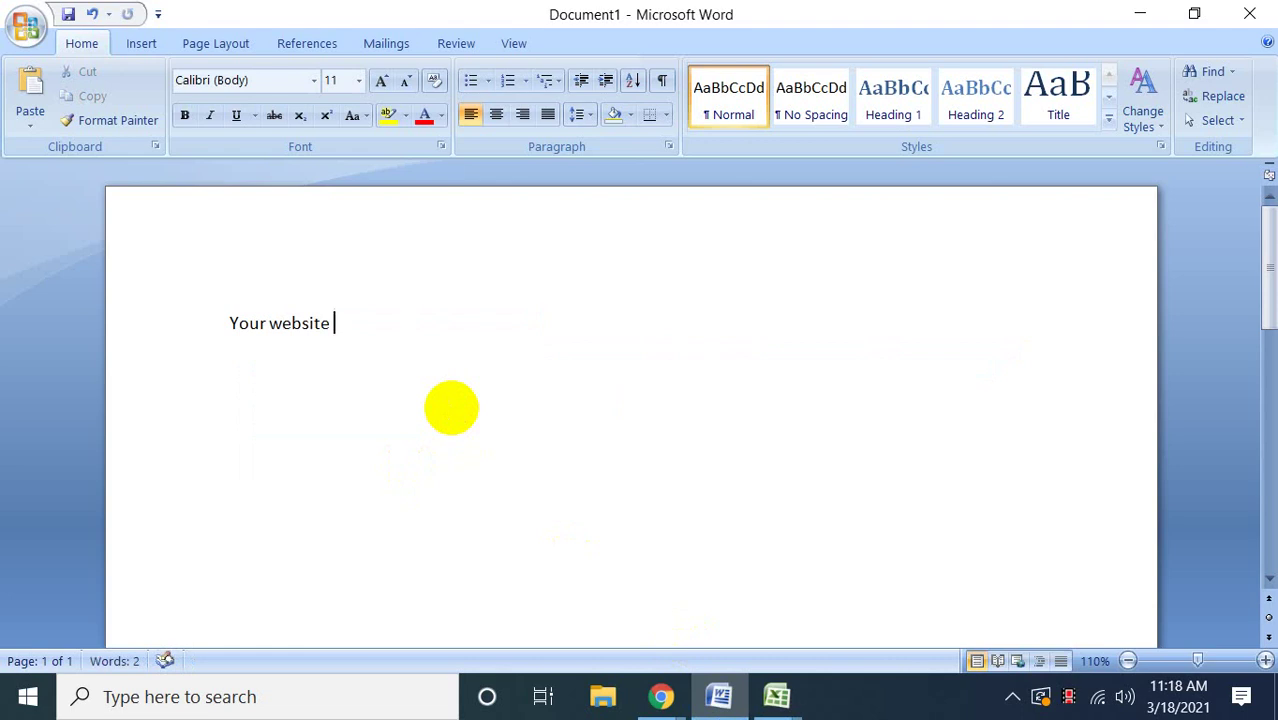
Add the lines "Title", "Keyword" and "Article if you have" below the website url line.
key("Return")
type("Title")
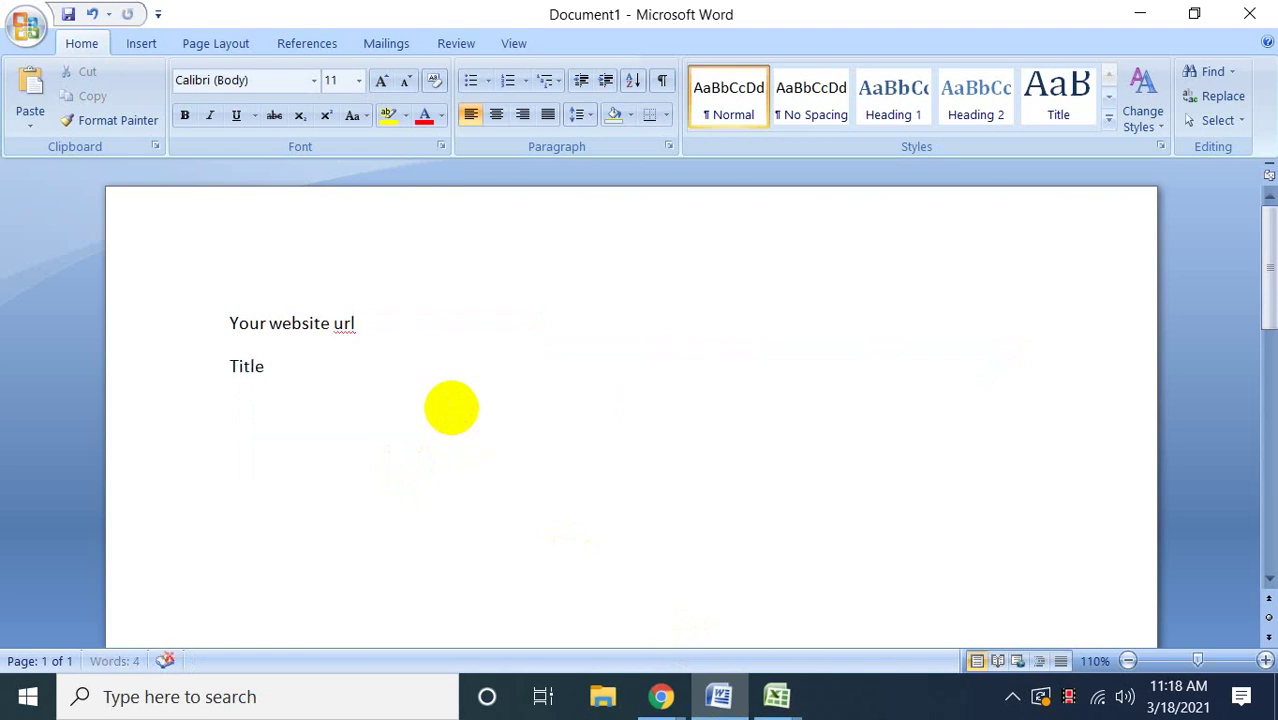
key("Return")
type("keyword")
key("Return")
type("Article ")
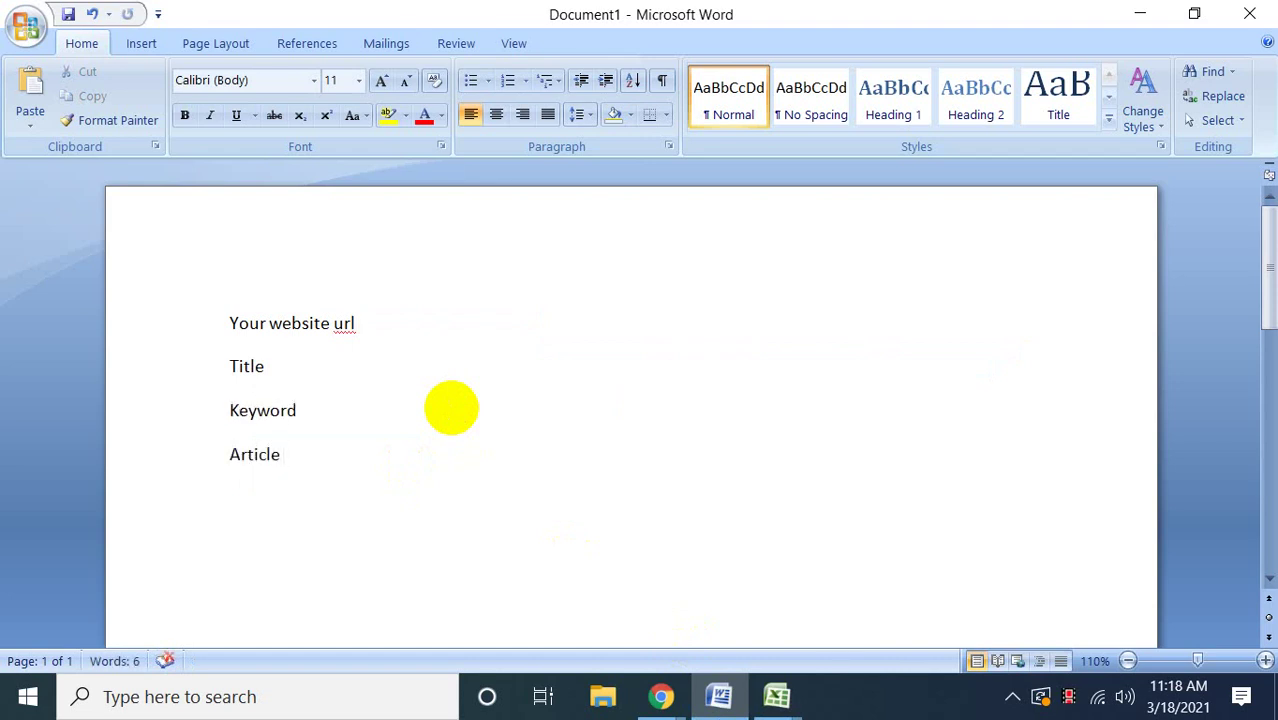
type("if you have")
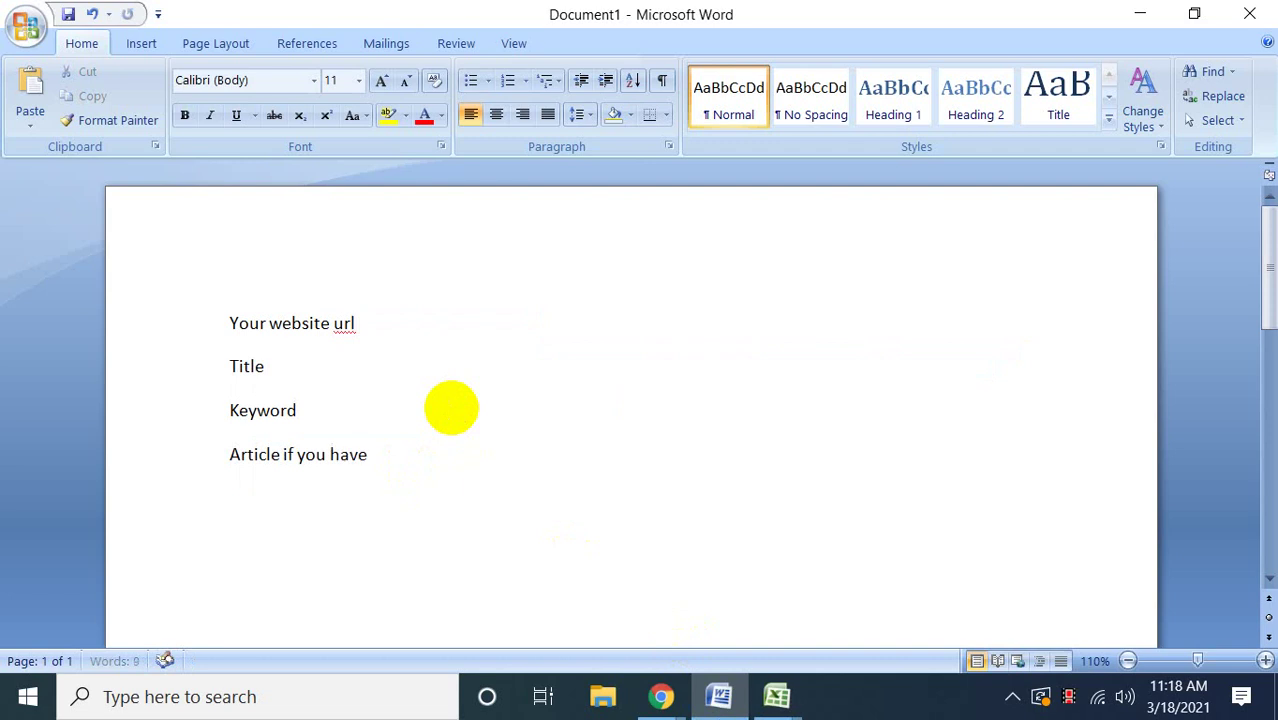
key("ctrl+a")
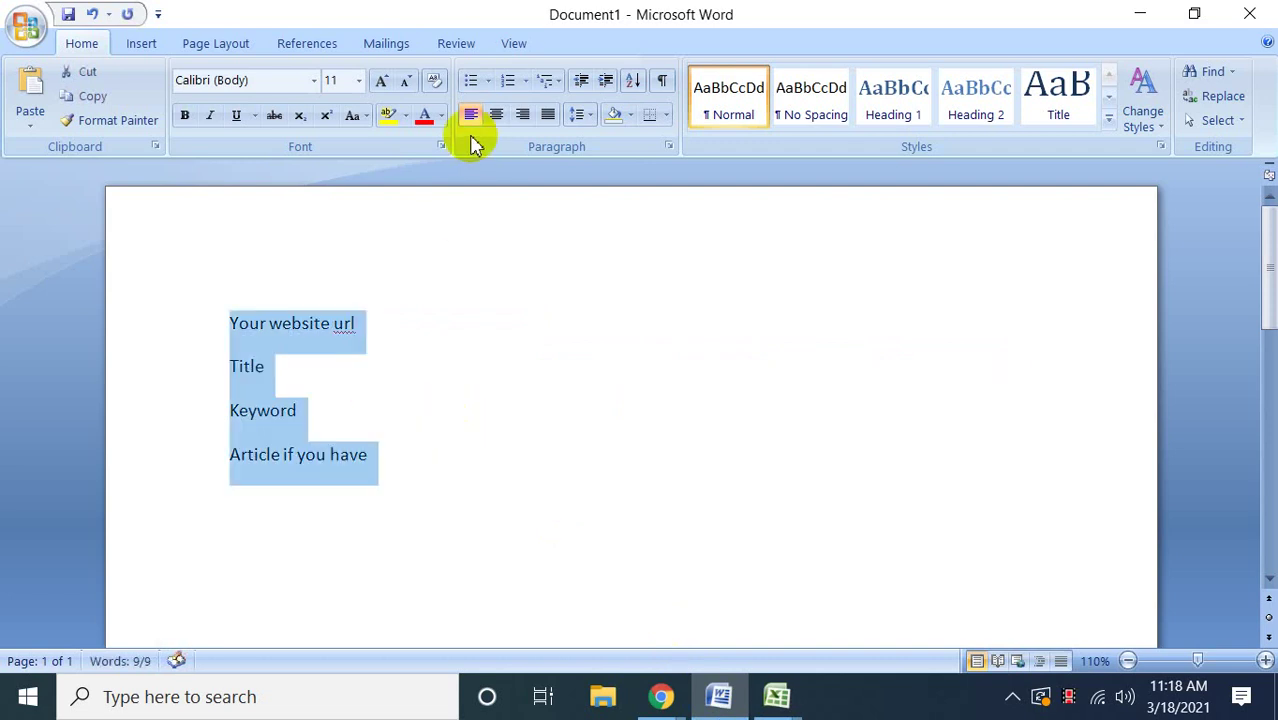
left_click(352, 430)
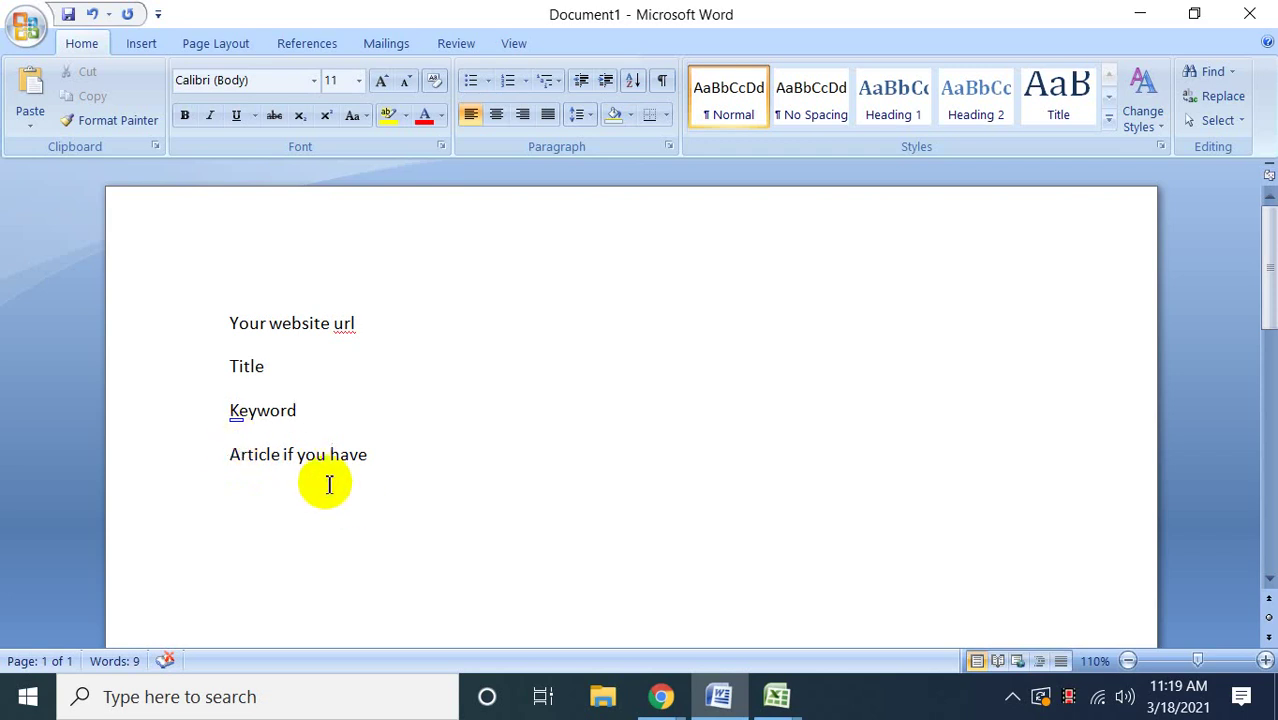
mouse_move(719, 697)
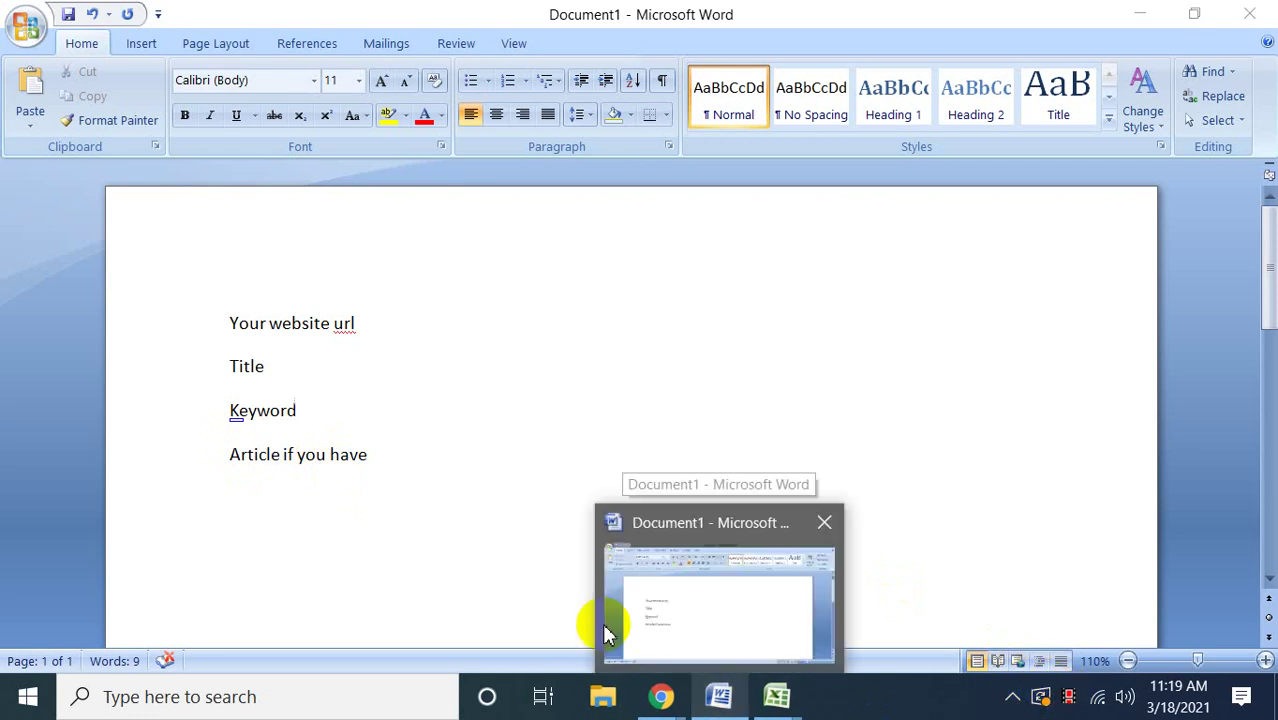